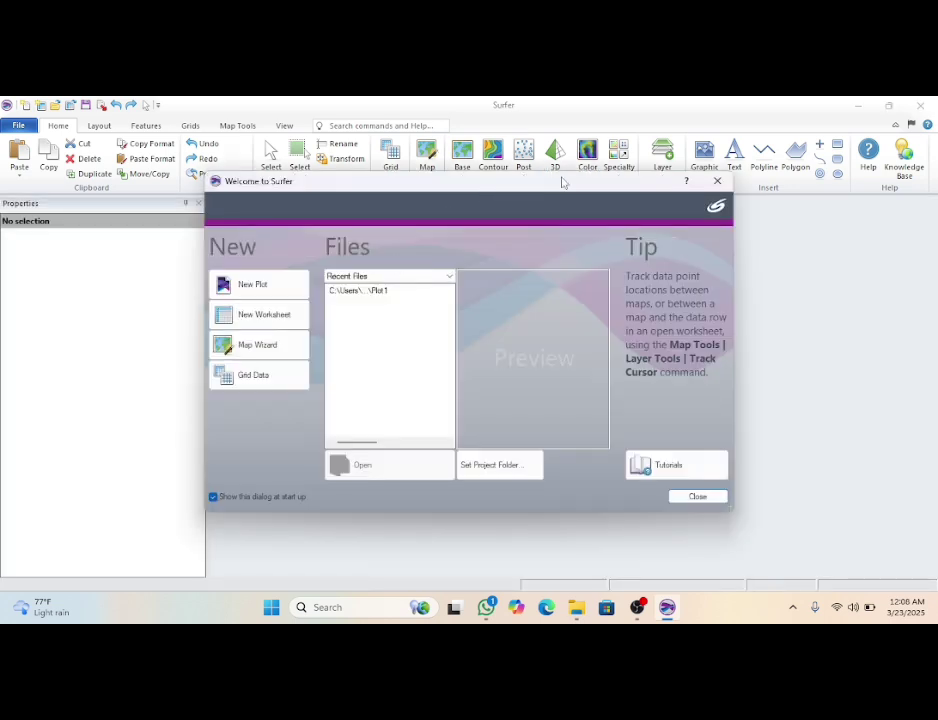
# Step: Dismiss the welcome dialog and set the empty plot's page orientation to landscape
pyautogui.click(715, 181)
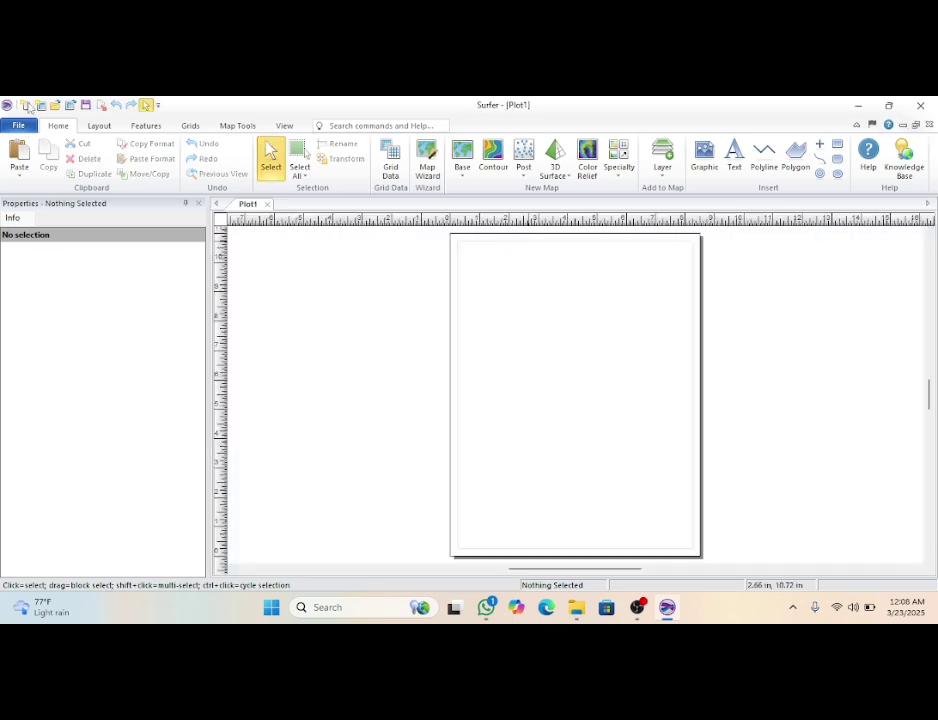
pyautogui.click(108, 128)
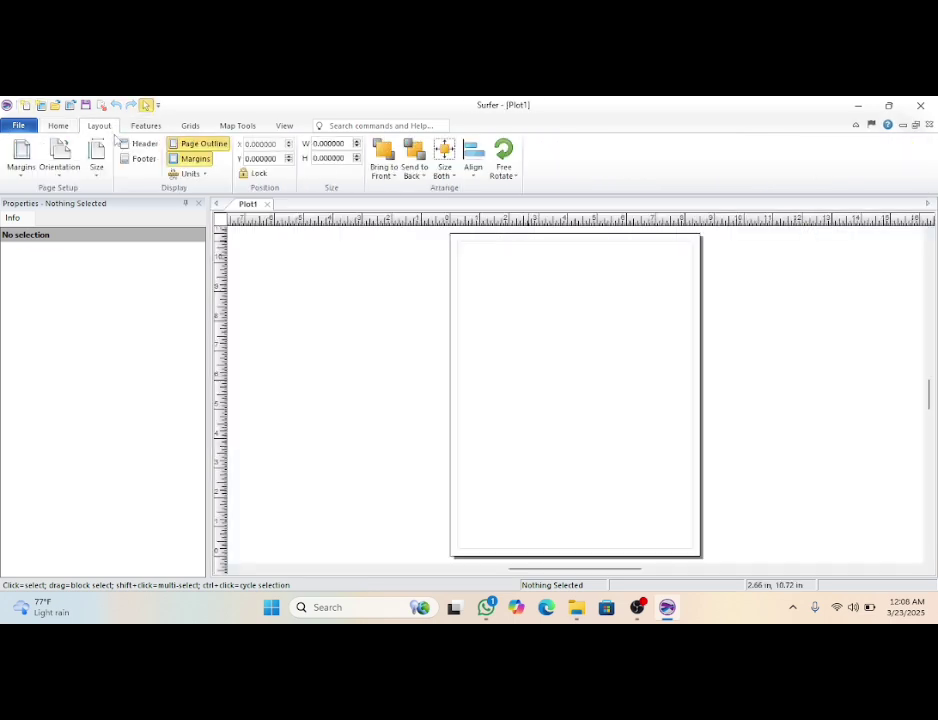
pyautogui.click(66, 155)
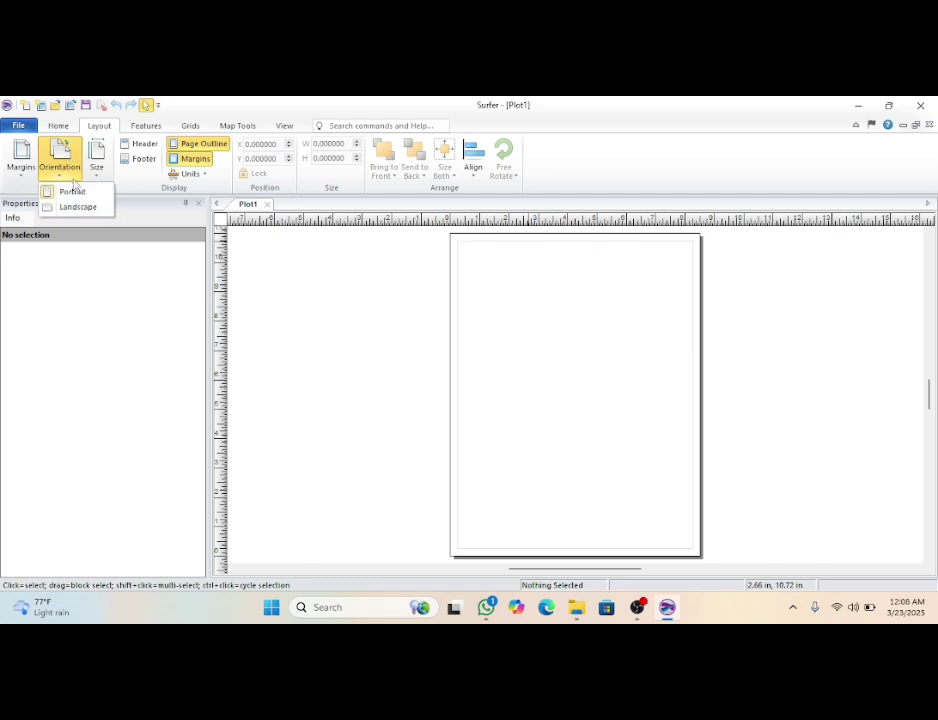
pyautogui.click(86, 208)
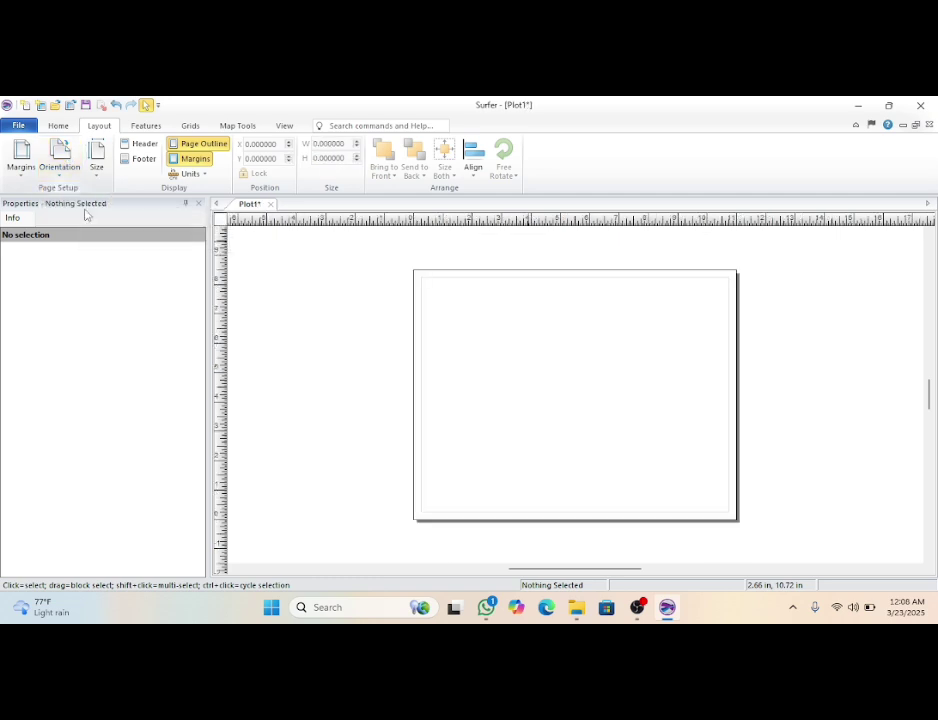
# Step: Open the scanned chart image "Copy of 391(2009)" from the Downloads folder in the plot
pyautogui.click(17, 128)
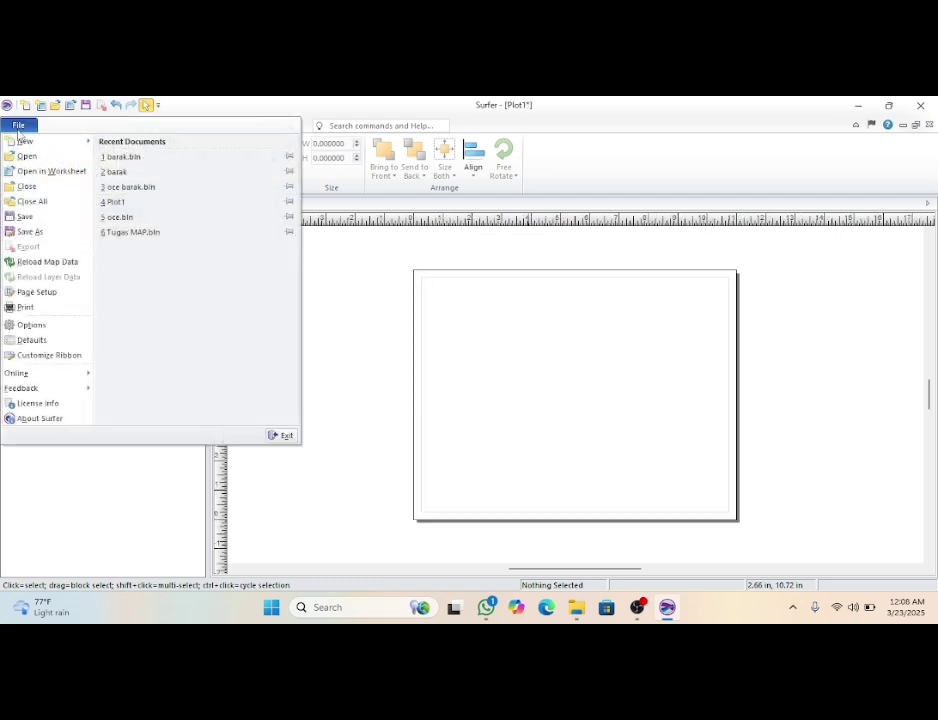
pyautogui.click(41, 157)
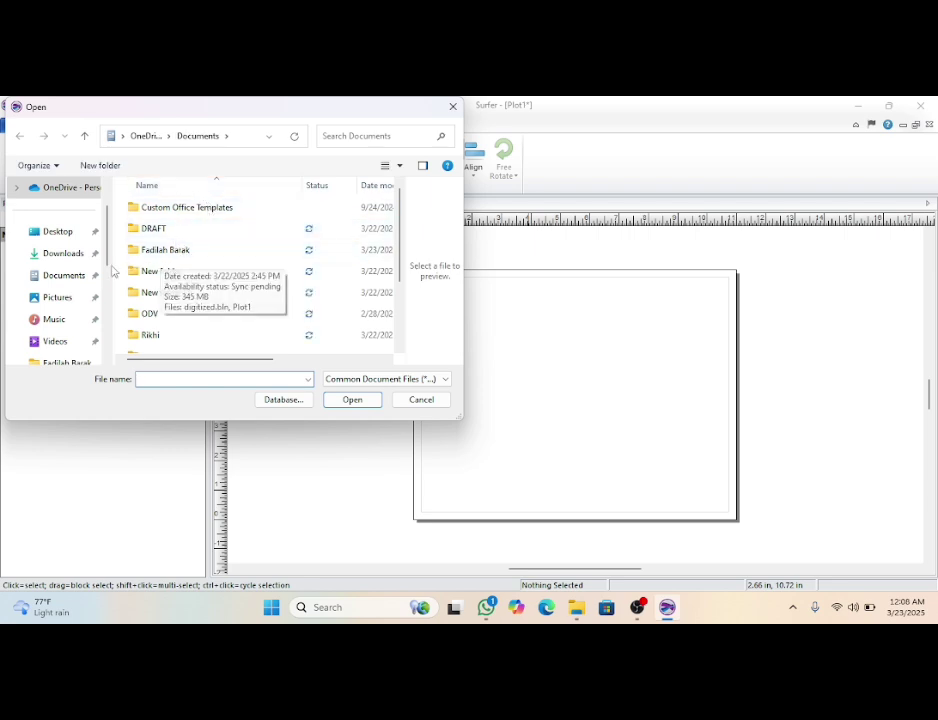
pyautogui.click(62, 254)
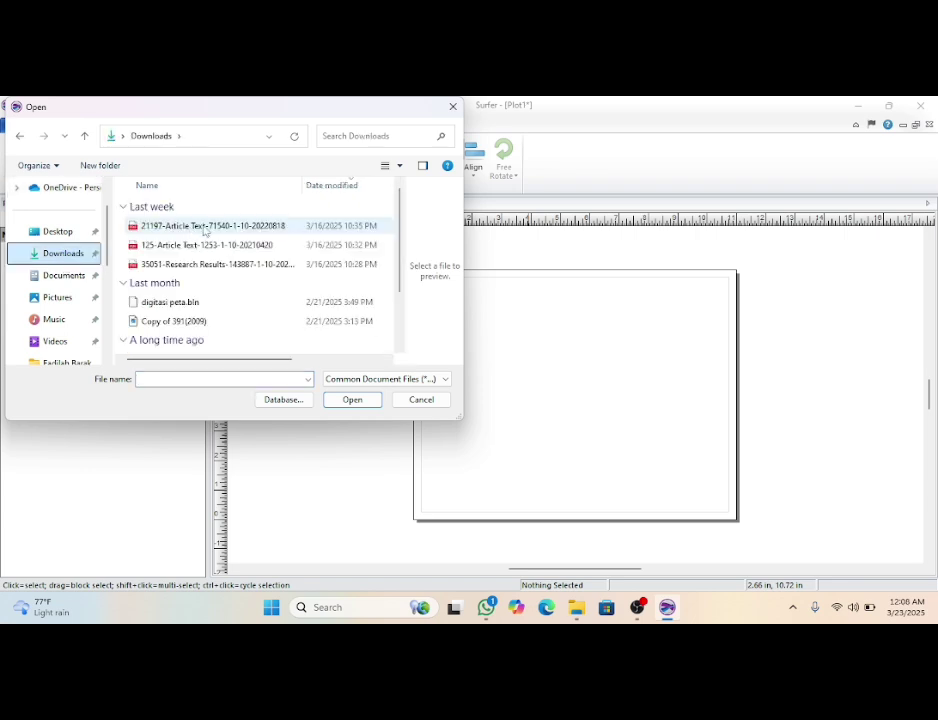
pyautogui.scroll(-1, 204, 231)
pyautogui.scroll(-2, 204, 231)
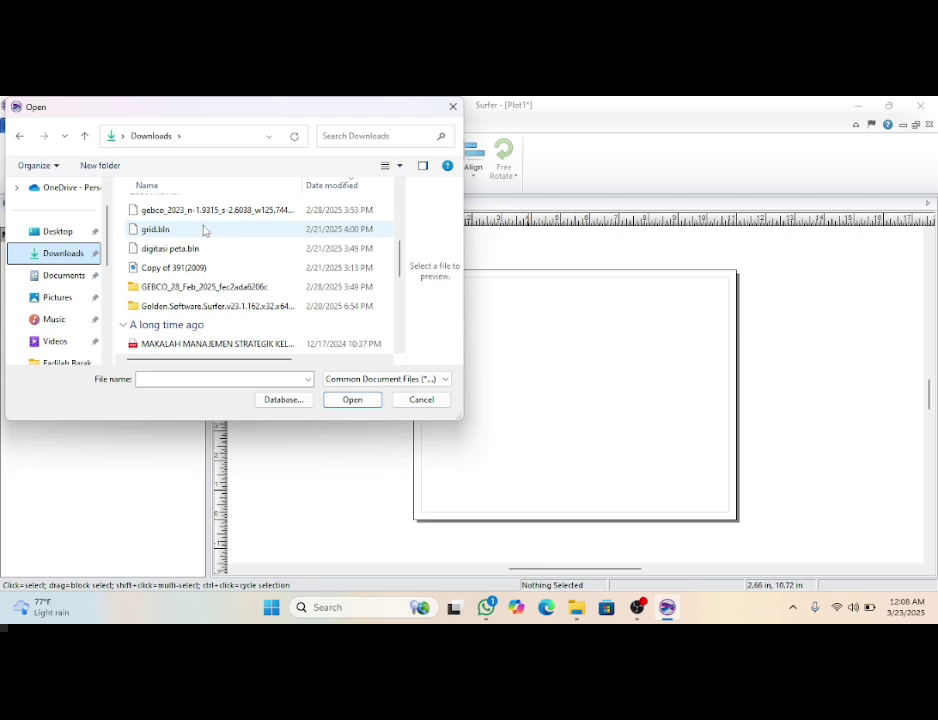
pyautogui.click(217, 271)
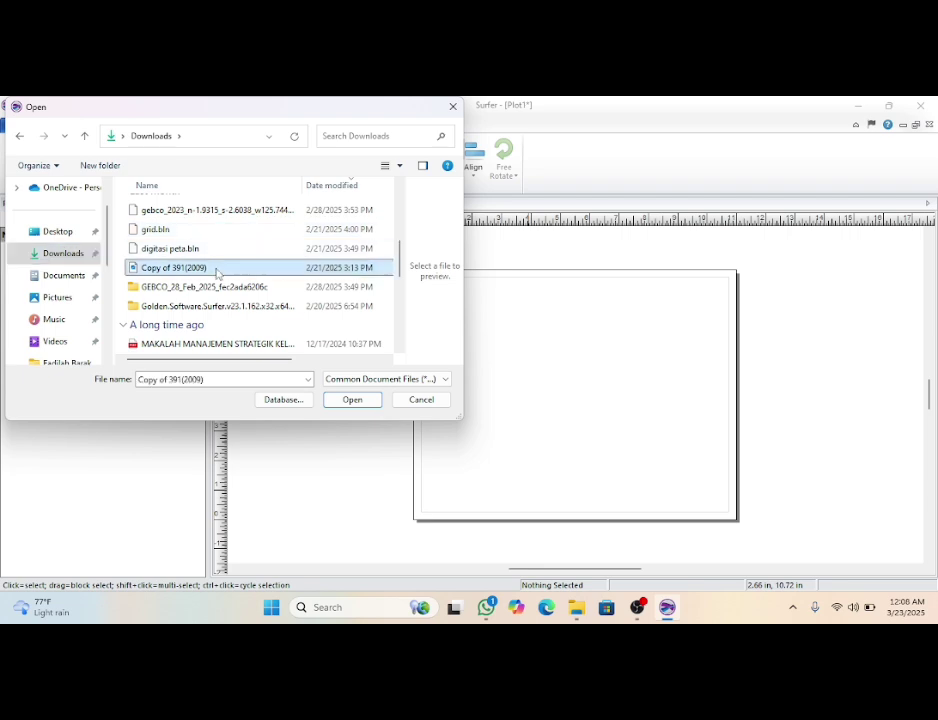
pyautogui.click(349, 401)
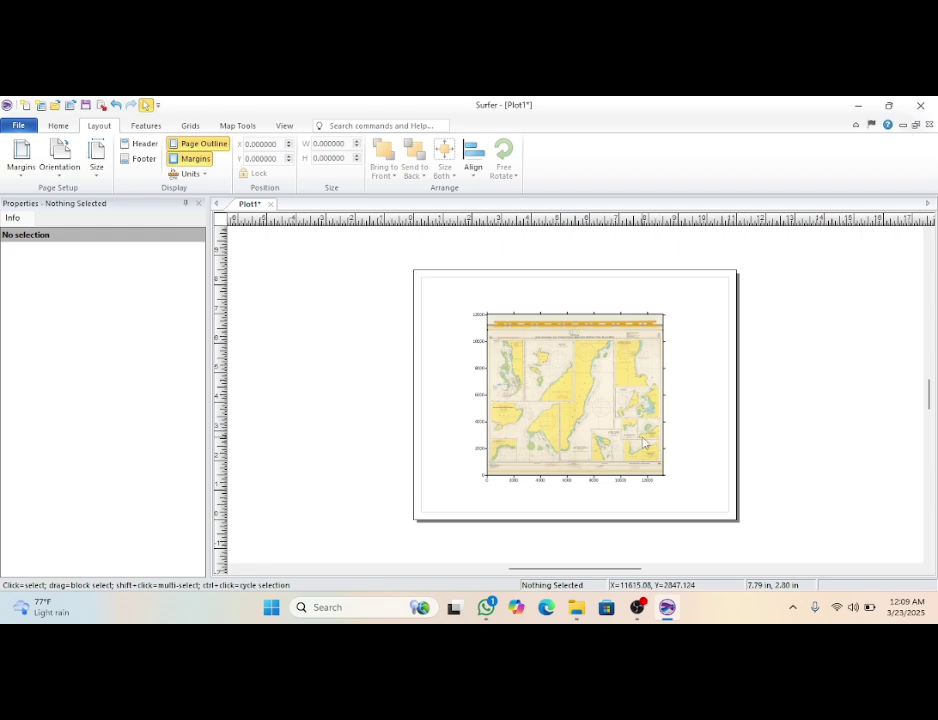
# Step: Examine the corner coordinates printed on inset chart 10, Tempat Berlabuh di Pulau Diti
pyautogui.scroll(5, 644, 443)
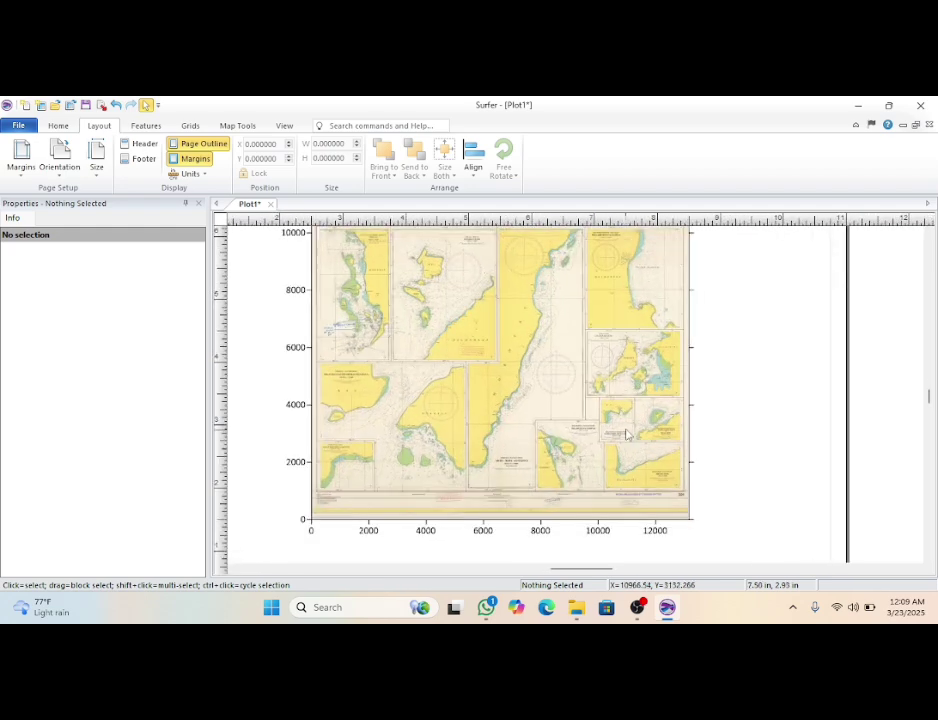
pyautogui.scroll(4, 630, 430)
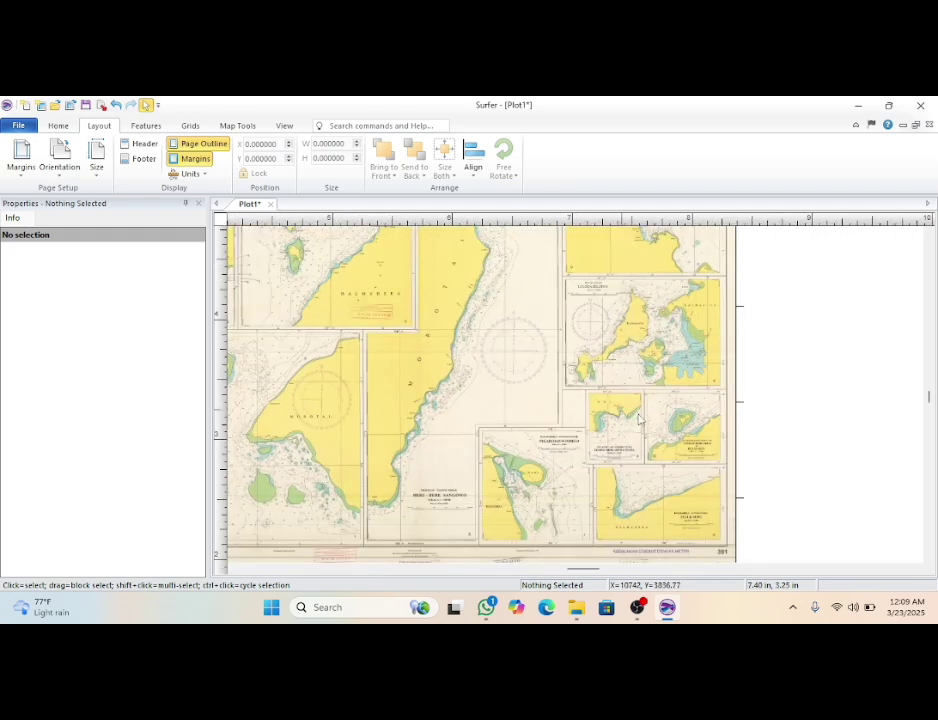
pyautogui.scroll(4, 639, 419)
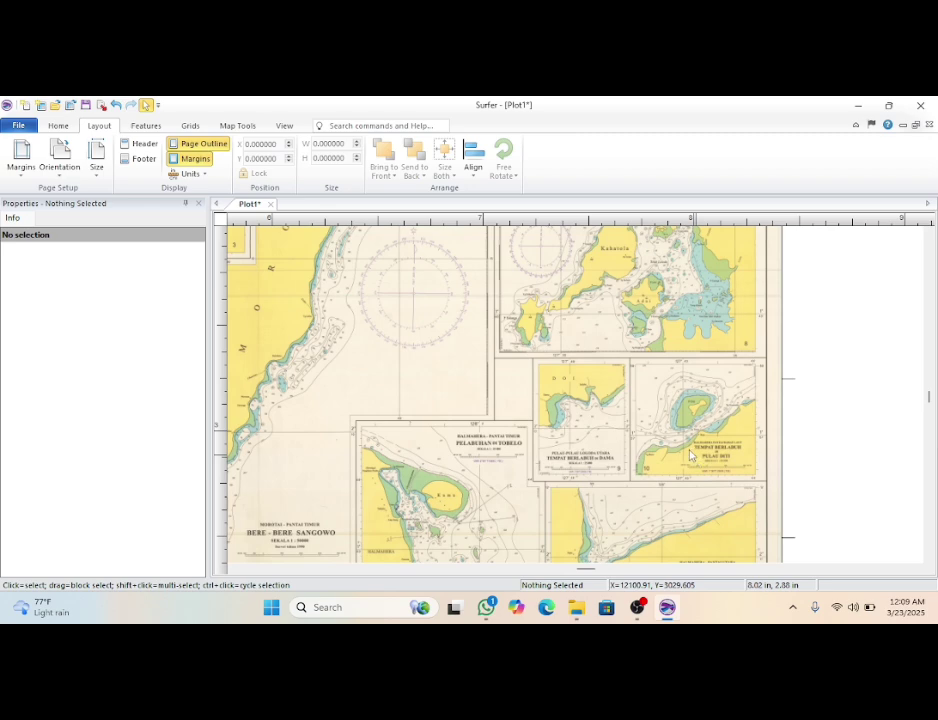
pyautogui.scroll(1, 689, 455)
pyautogui.scroll(1, 689, 455)
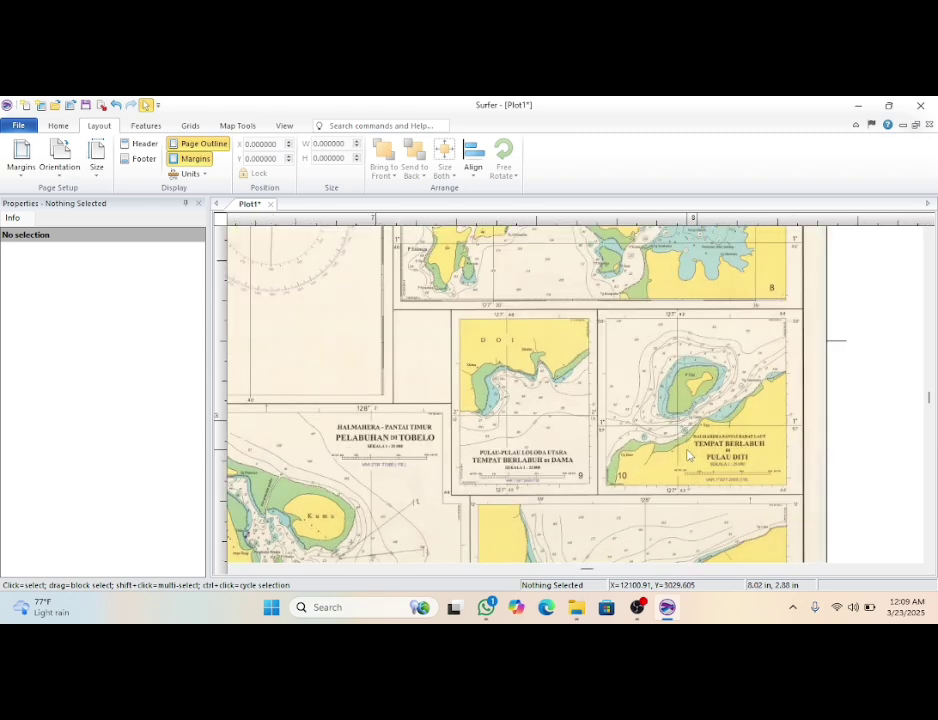
pyautogui.scroll(3, 689, 455)
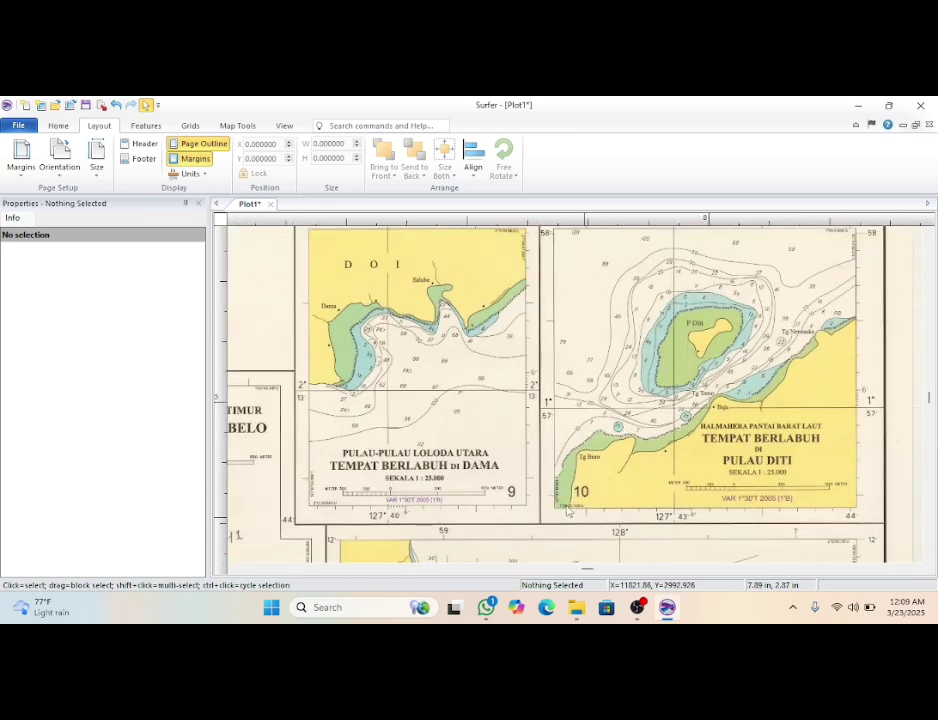
pyautogui.scroll(5, 568, 511)
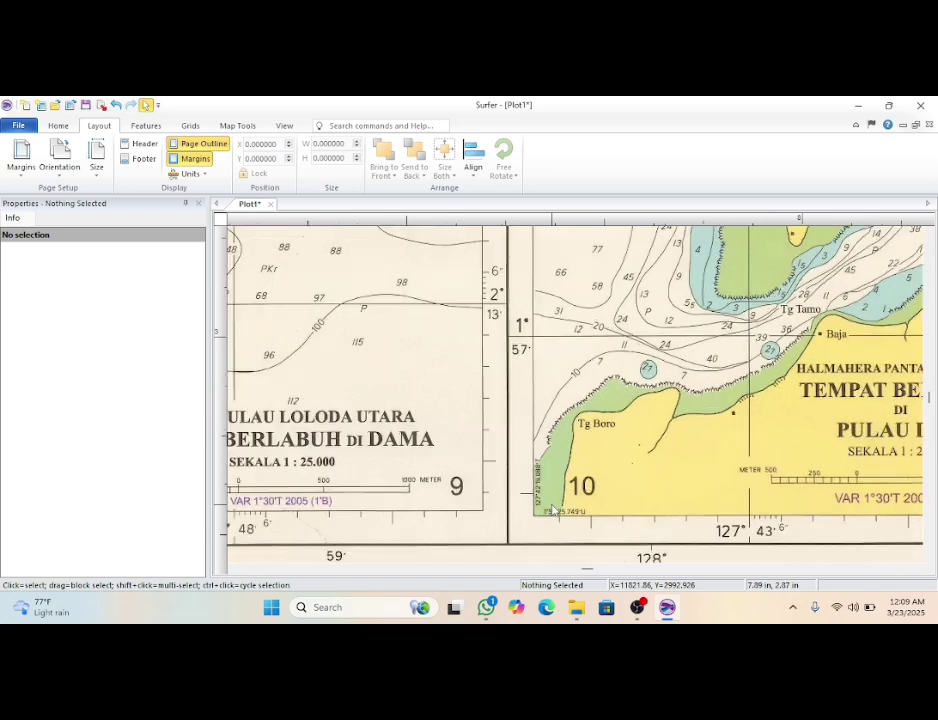
pyautogui.scroll(1, 553, 510)
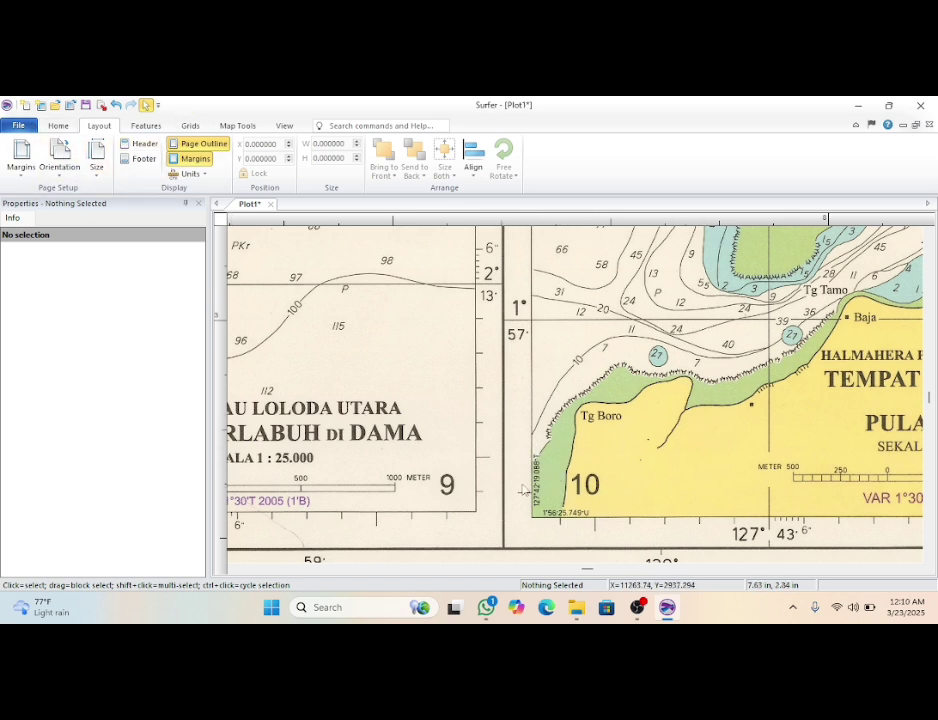
# Step: Create a new worksheet and enter the header values 5 in A1 and 1 in B1
pyautogui.click(34, 127)
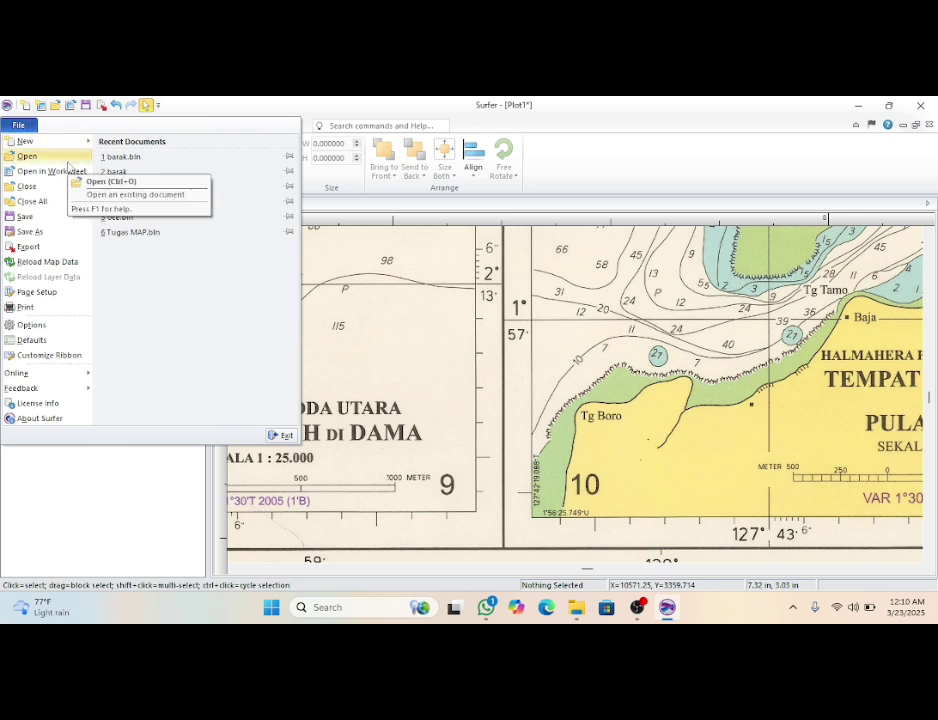
pyautogui.moveTo(80, 141)
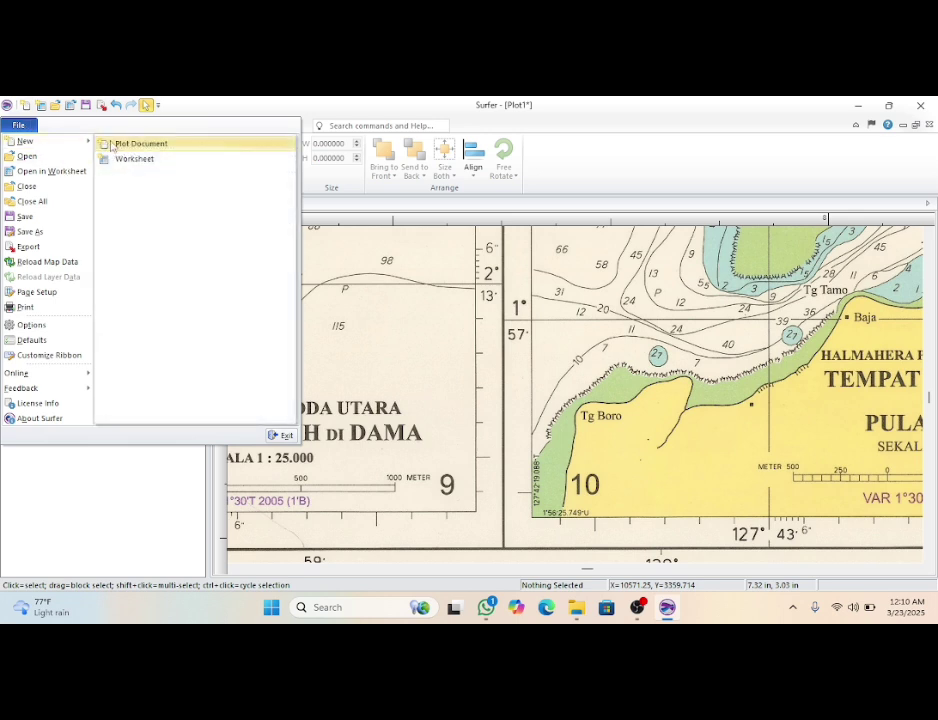
pyautogui.click(146, 162)
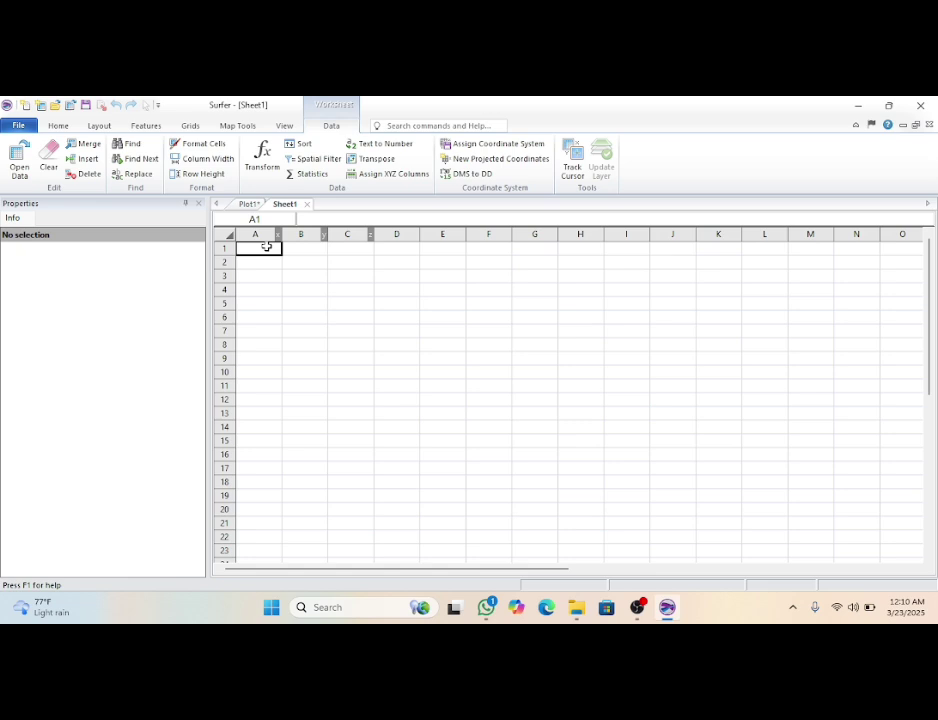
pyautogui.write('5')
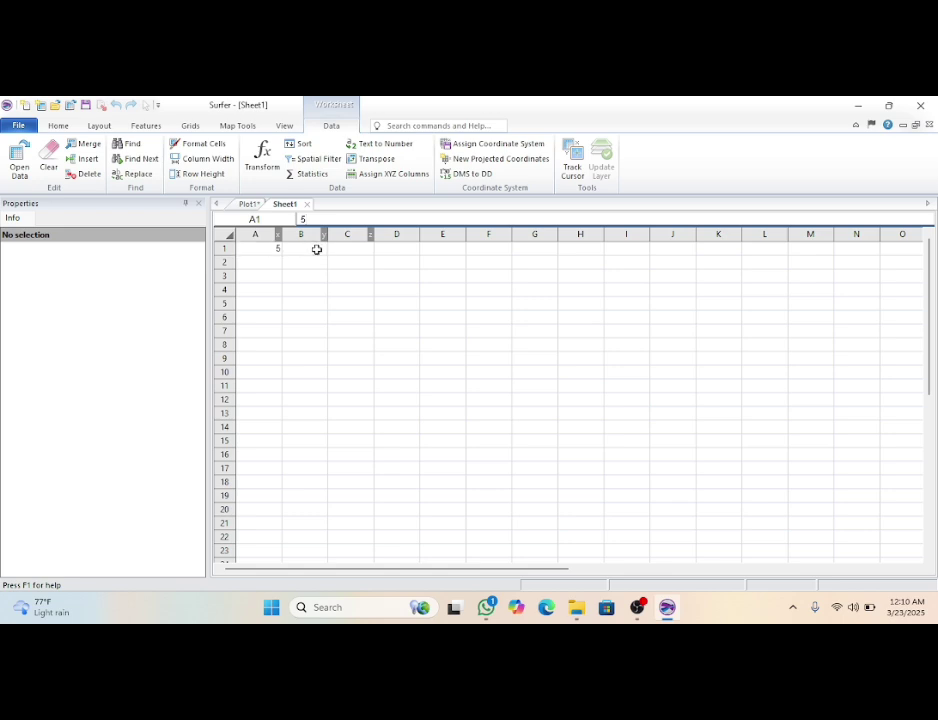
pyautogui.click(316, 249)
pyautogui.write('1')
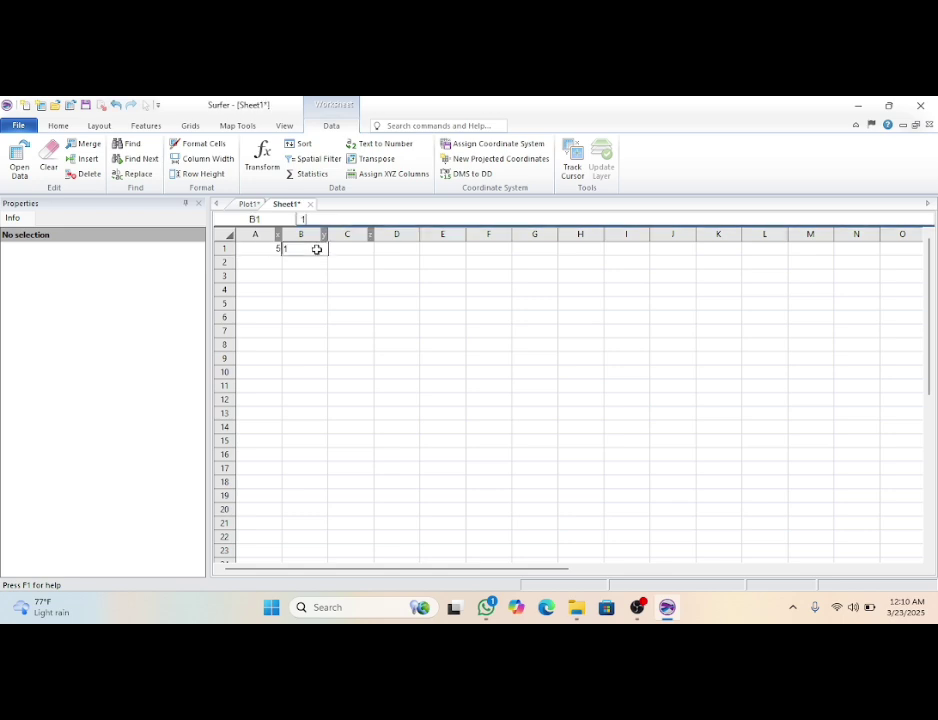
# Step: Enter the longitudes 127.705302 in cell A2 and 127.733893 in cell A3
pyautogui.click(268, 262)
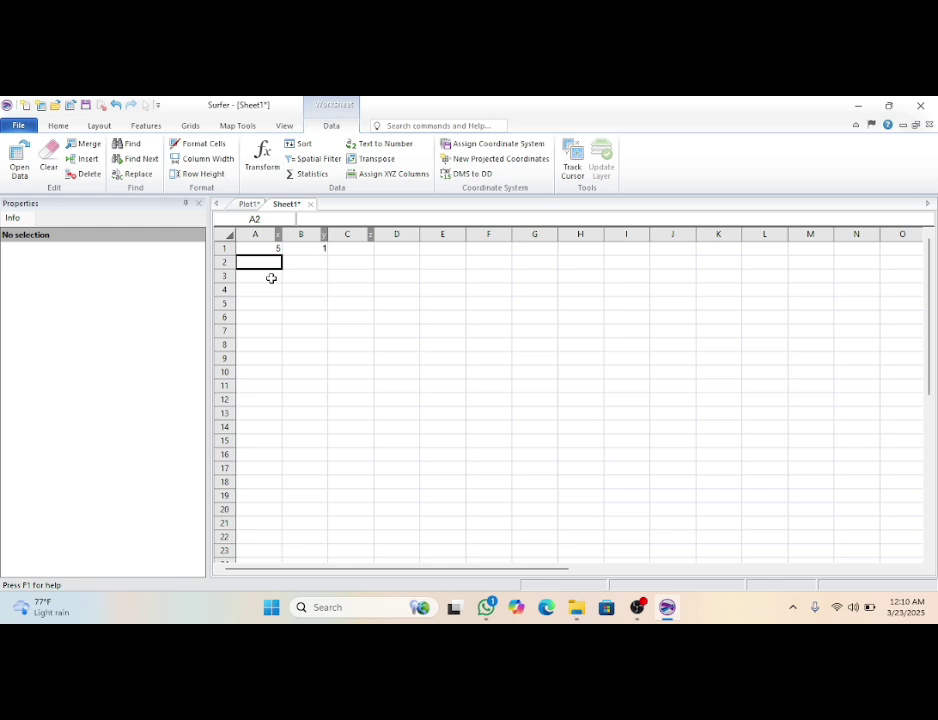
pyautogui.write('127.70')
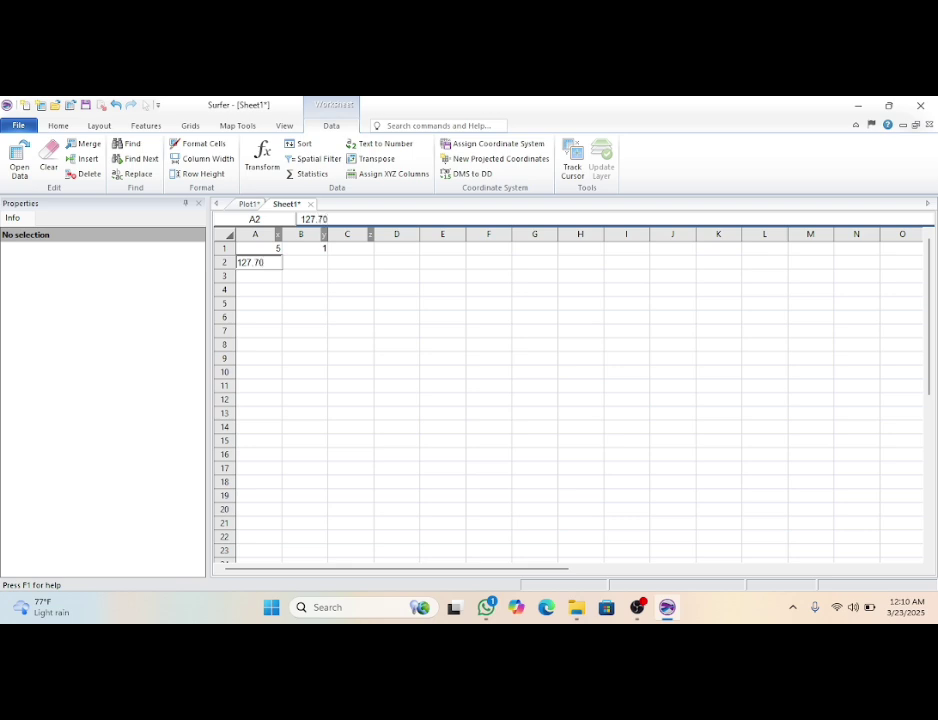
pyautogui.write('302')
pyautogui.press('Tab')
pyautogui.click(266, 279)
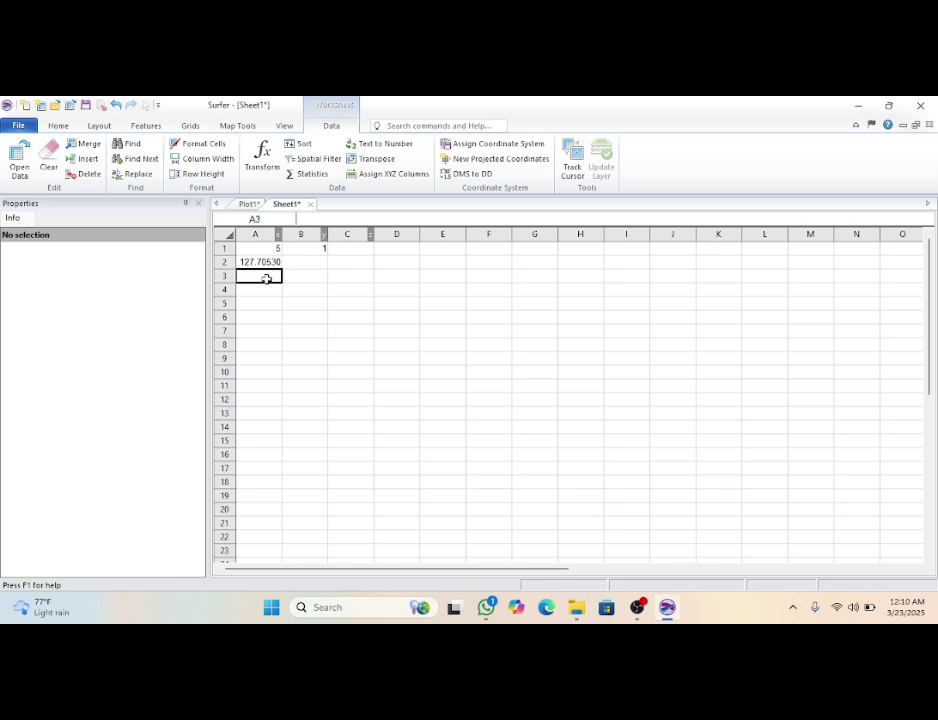
pyautogui.write('127')
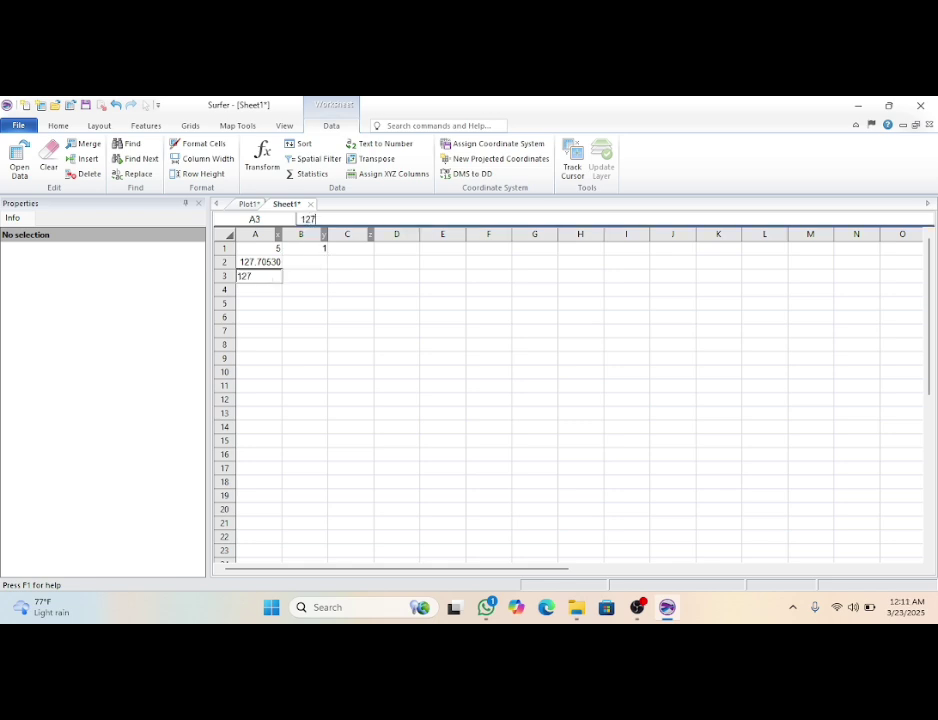
pyautogui.write('.')
pyautogui.write('.7')
pyautogui.write('3389')
pyautogui.write('3')
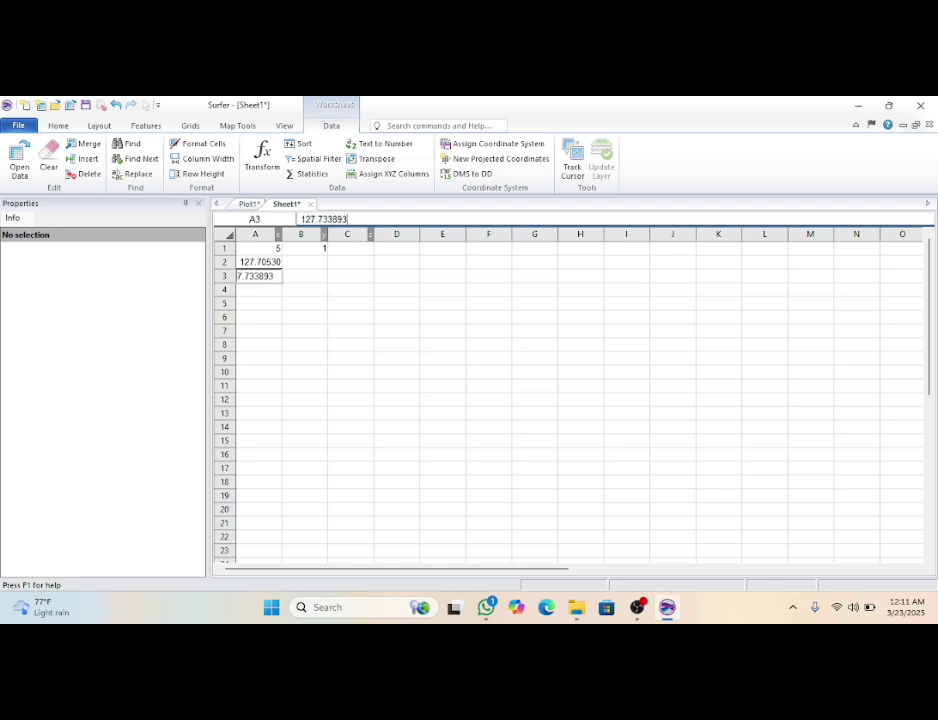
# Step: Enter the latitudes 1.940486 in cell B2 and 1.967138 in cell B3
pyautogui.click(312, 261)
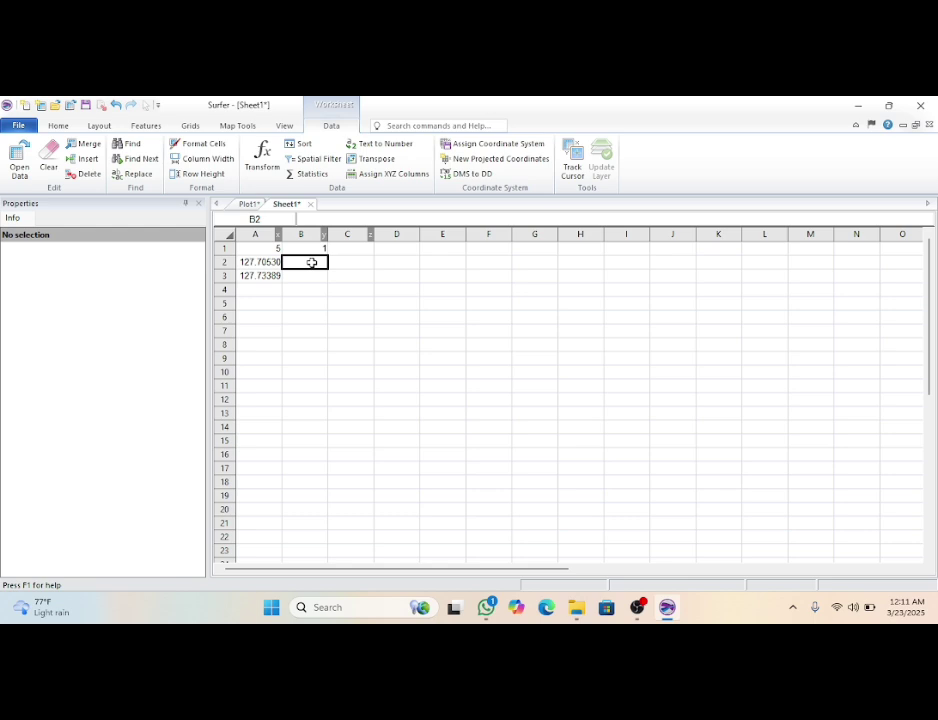
pyautogui.write('1.9')
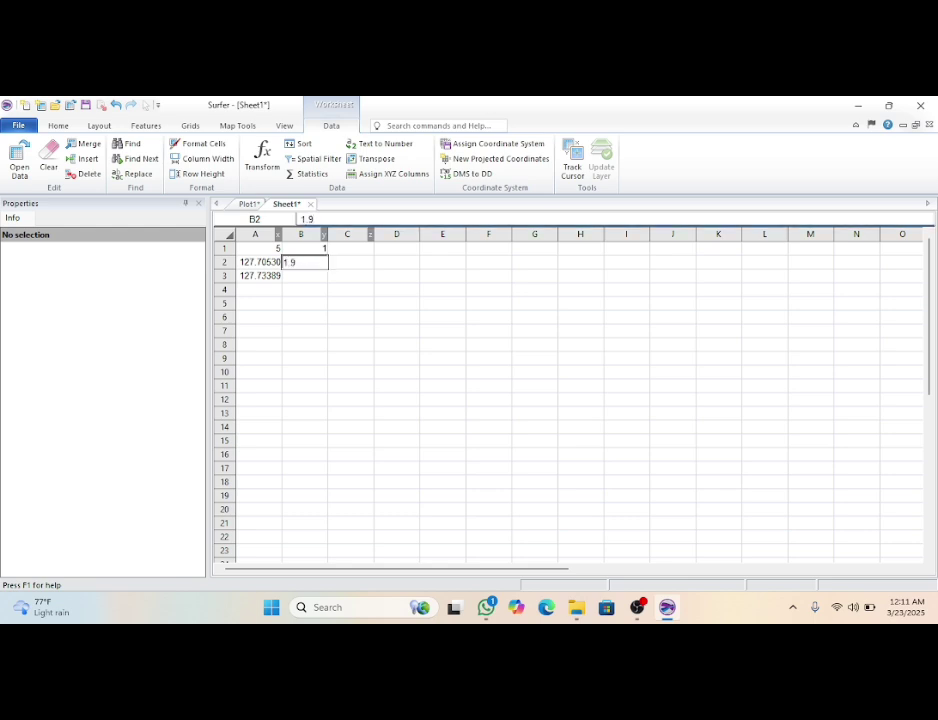
pyautogui.write('40486')
pyautogui.click(309, 279)
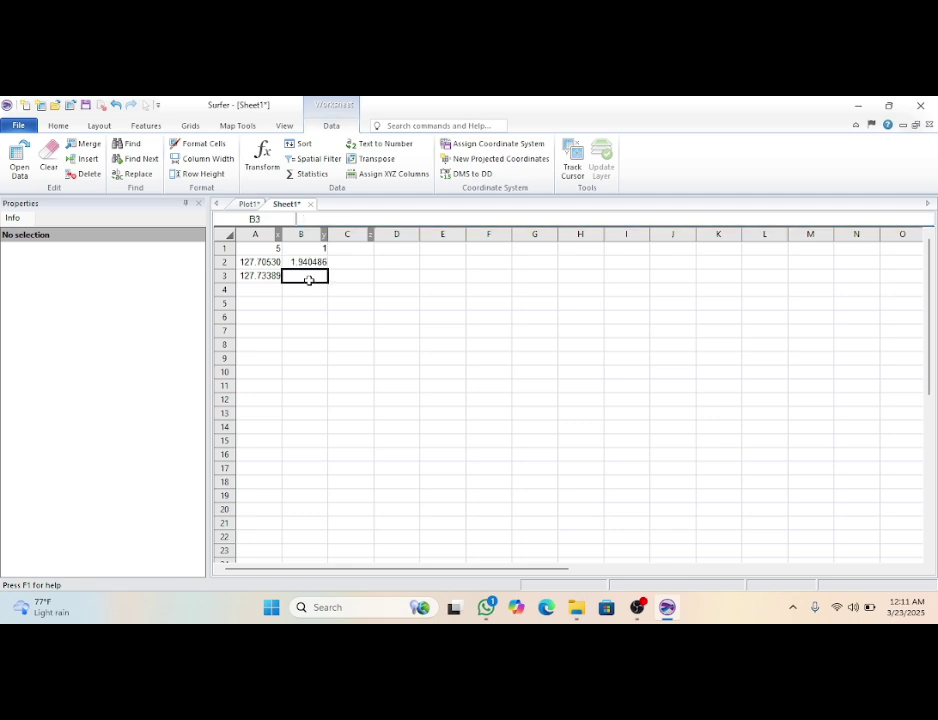
pyautogui.write('1.967138')
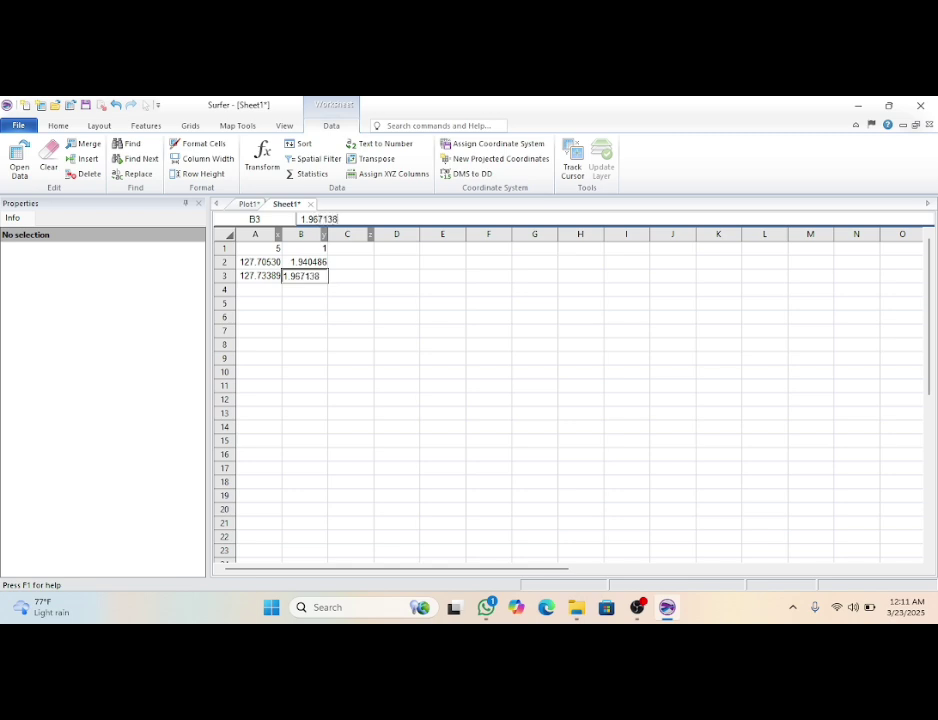
pyautogui.click(275, 291)
pyautogui.click(275, 291)
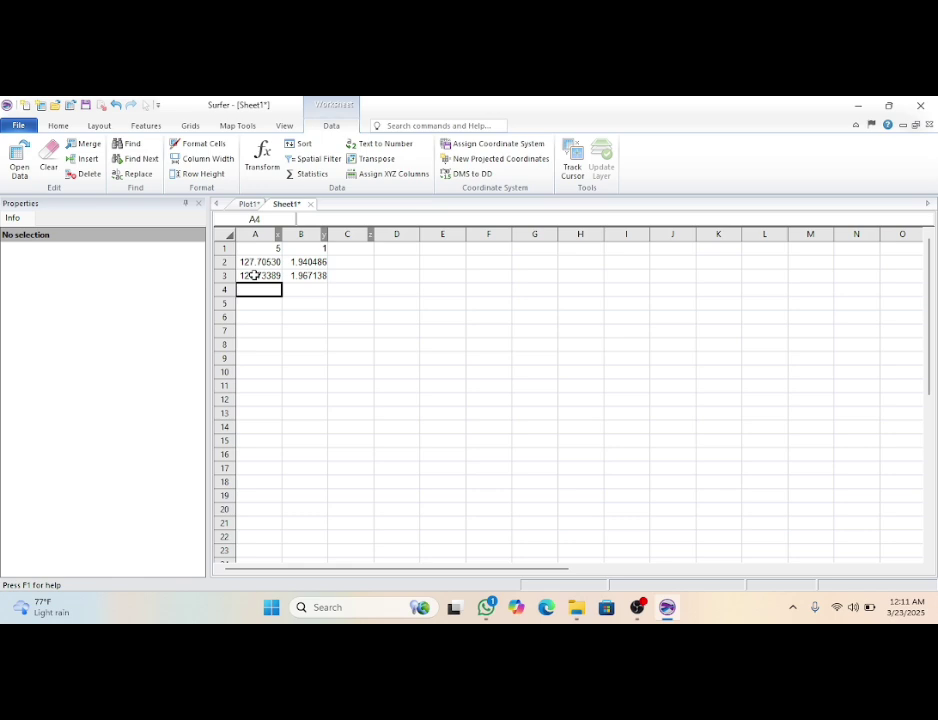
# Step: Copy the longitude 127.705302 from cell A2 into cell A6
pyautogui.click(262, 261)
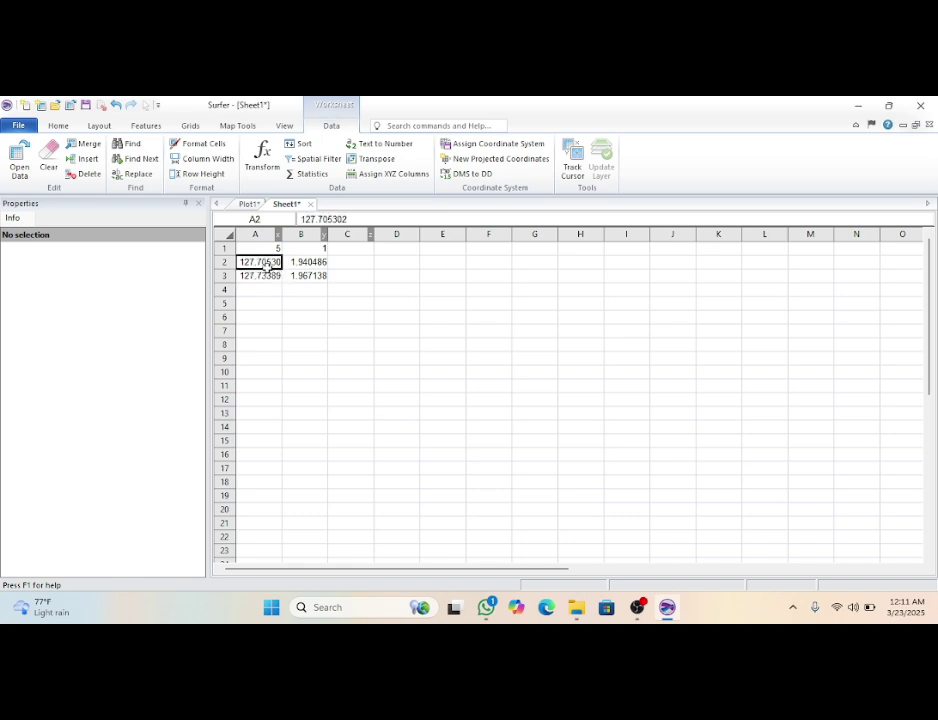
pyautogui.doubleClick(266, 263)
pyautogui.hotkey('ctrl', 'c')
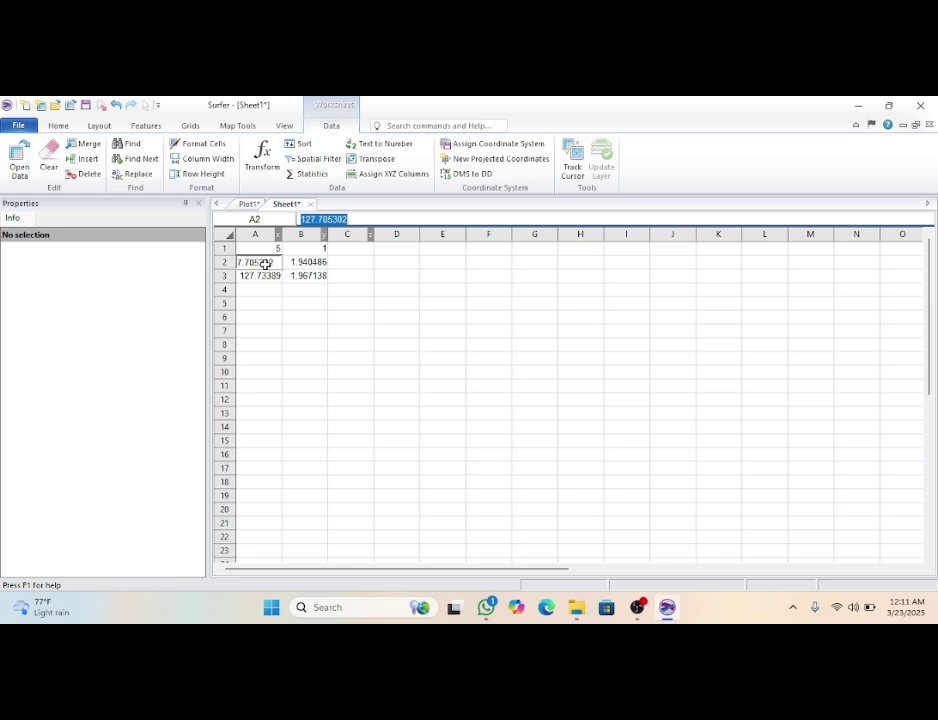
pyautogui.click(259, 319)
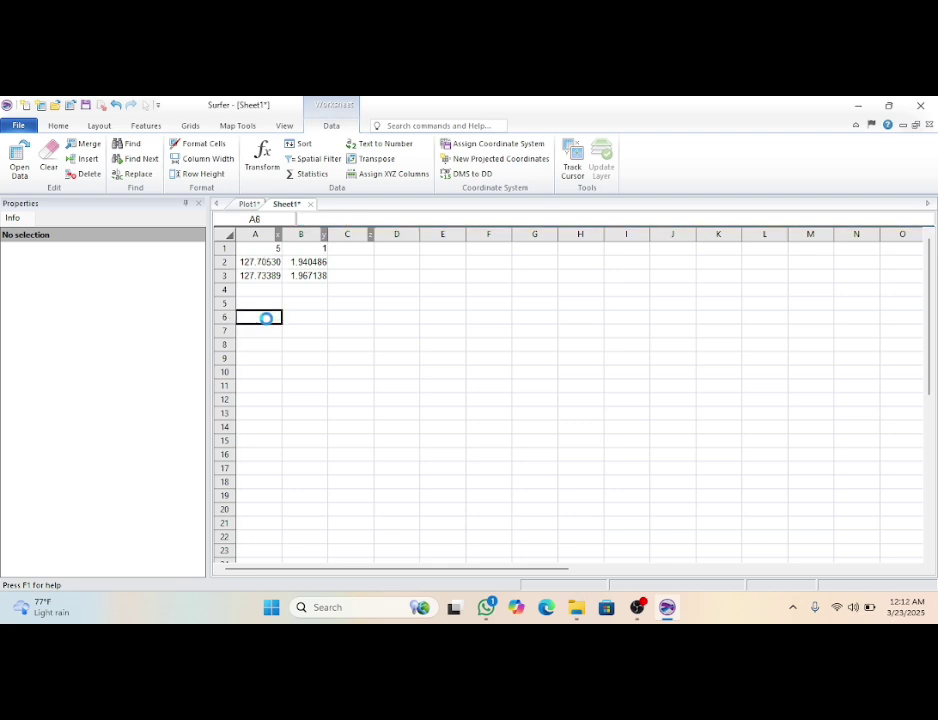
pyautogui.hotkey('ctrl', 'v')
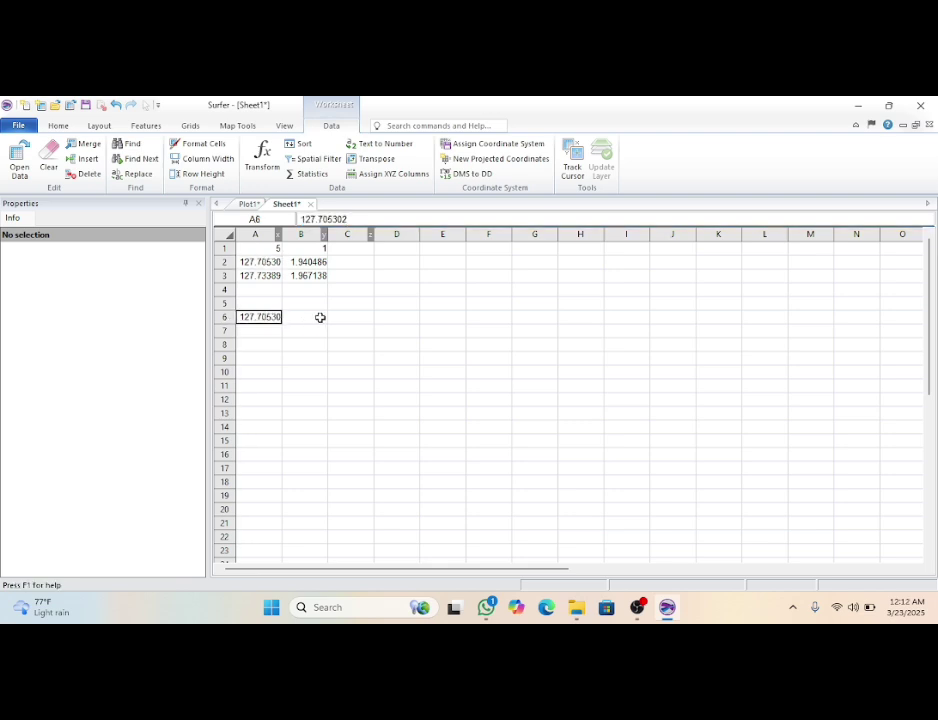
# Step: Copy the longitude 127.733893 from cell A3 into cells A4 and A5
pyautogui.click(263, 278)
pyautogui.doubleClick(263, 278)
pyautogui.hotkey('ctrl', 'c')
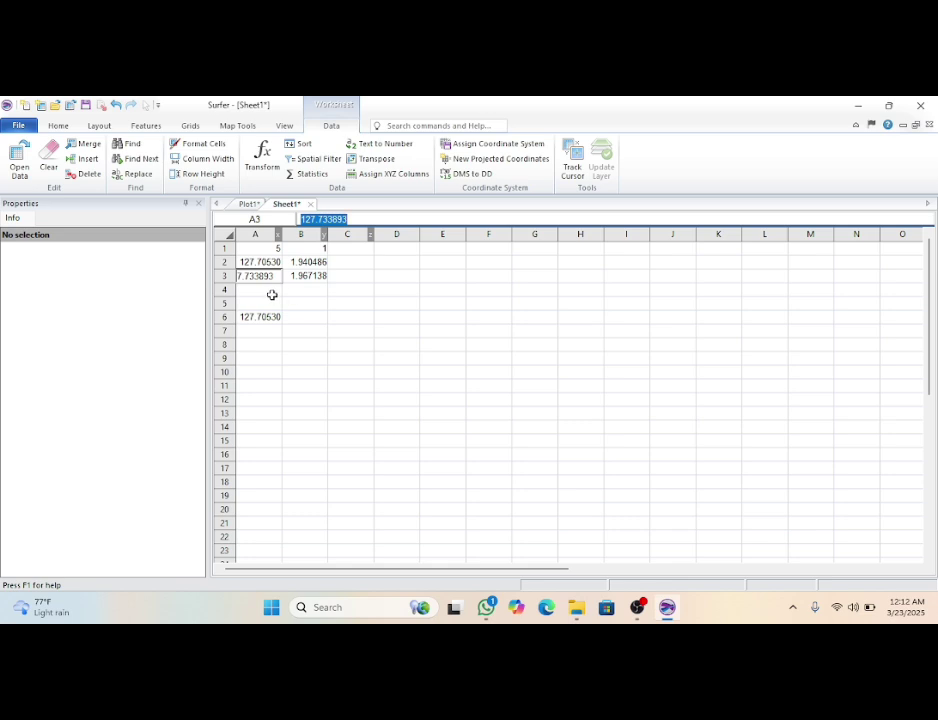
pyautogui.click(269, 293)
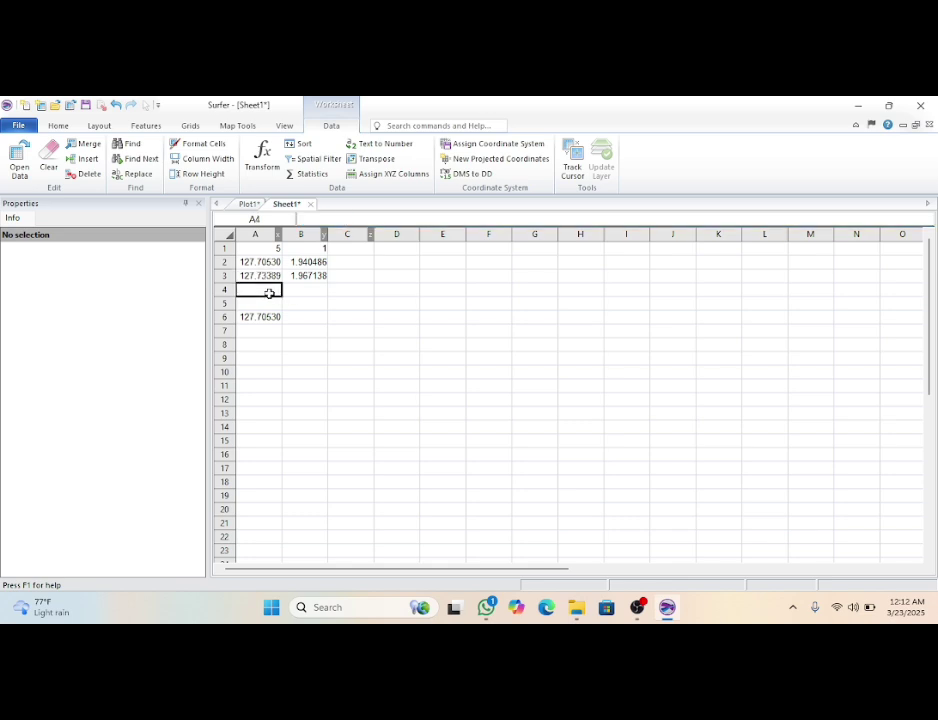
pyautogui.hotkey('ctrl', 'v')
pyautogui.click(273, 302)
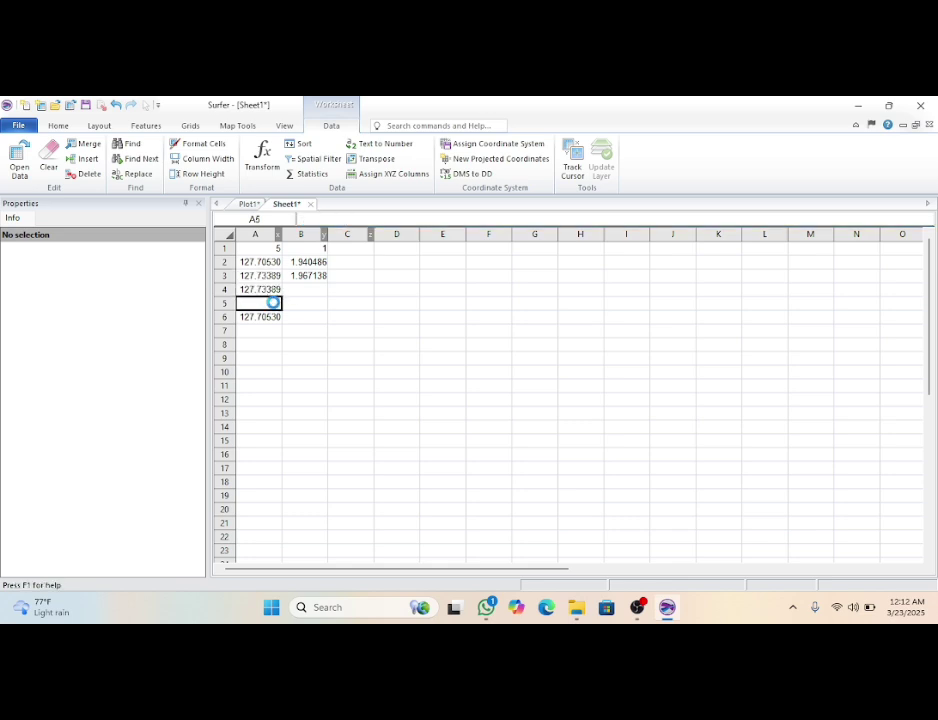
pyautogui.hotkey('ctrl', 'v')
# Step: Copy the latitude 1.940486 from cell B2 into cell B6
pyautogui.click(300, 262)
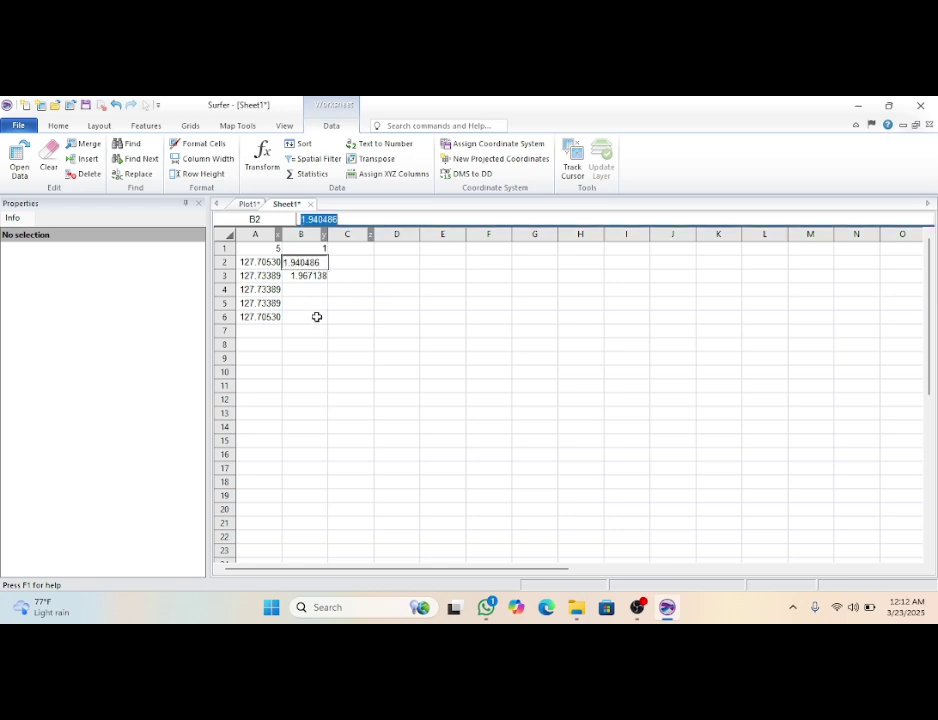
pyautogui.click(316, 316)
pyautogui.write('1.940486')
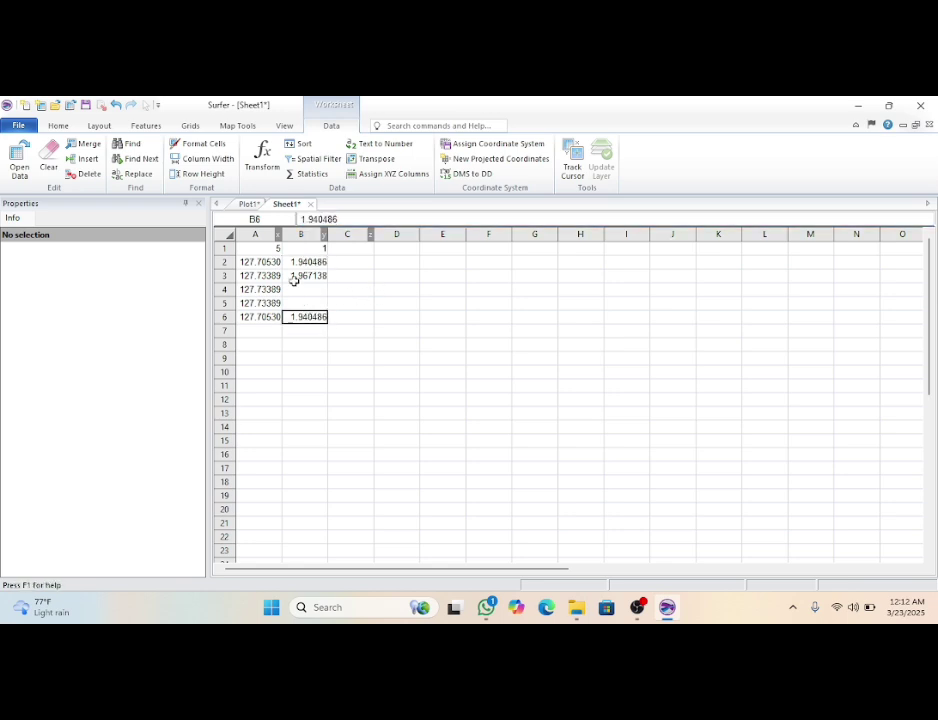
# Step: Copy the latitude 1.967138 from cell B3 into cells B4 and B5
pyautogui.click(303, 281)
pyautogui.doubleClick(308, 286)
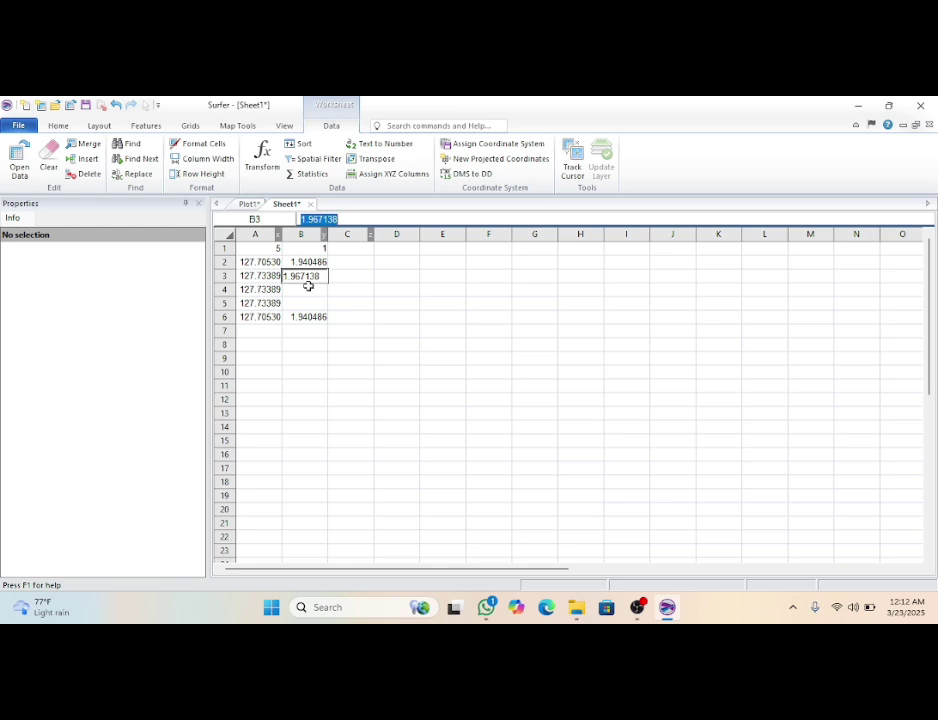
pyautogui.hotkey('ctrl', 'c')
pyautogui.click(310, 291)
pyautogui.hotkey('ctrl', 'v')
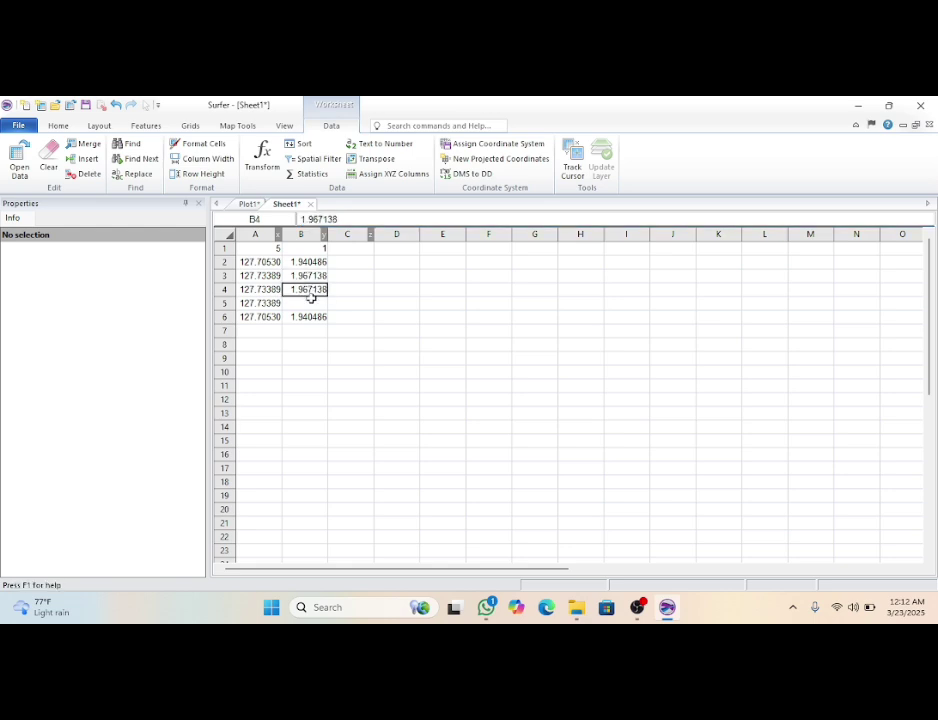
pyautogui.click(310, 301)
pyautogui.hotkey('ctrl', 'v')
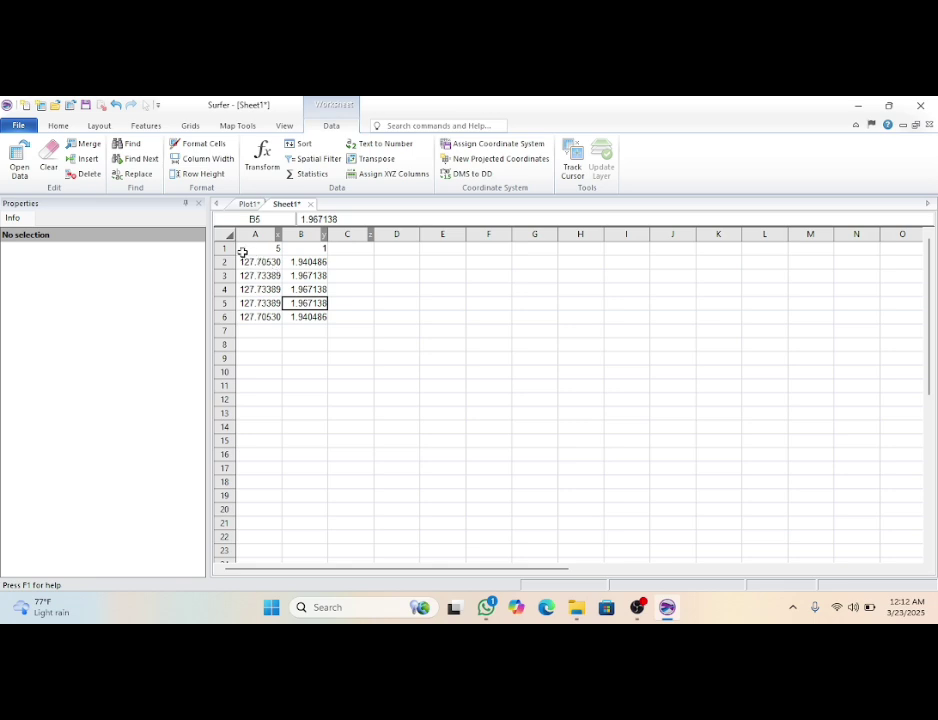
# Step: Save the worksheet as barak in BLN Golden Software Blanking format in the personal project folder under Documents, accepting the default export options
pyautogui.click(16, 127)
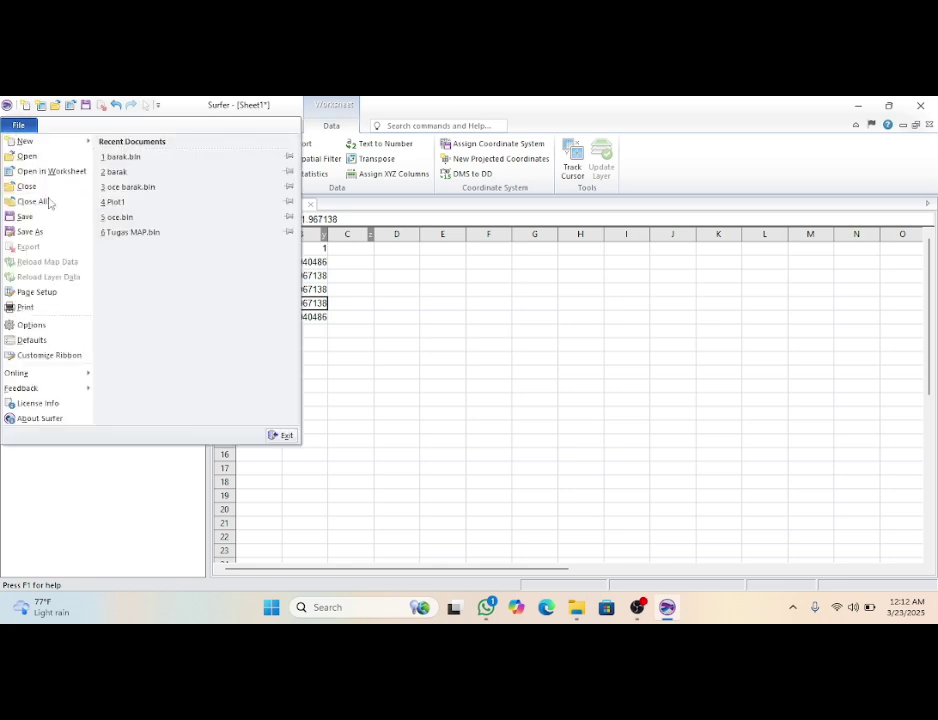
pyautogui.click(53, 234)
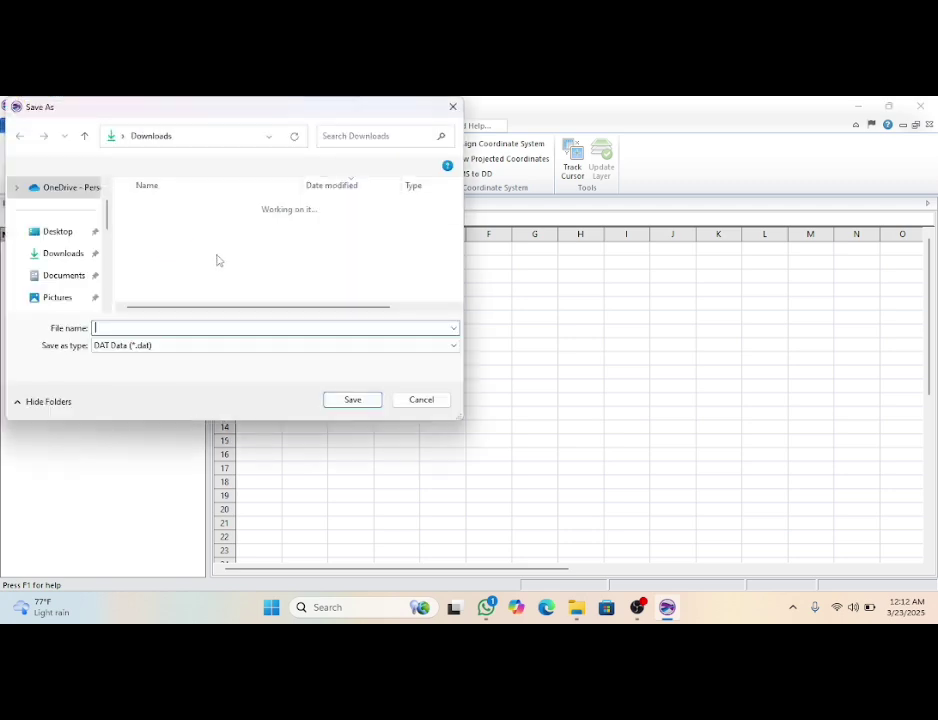
pyautogui.click(78, 279)
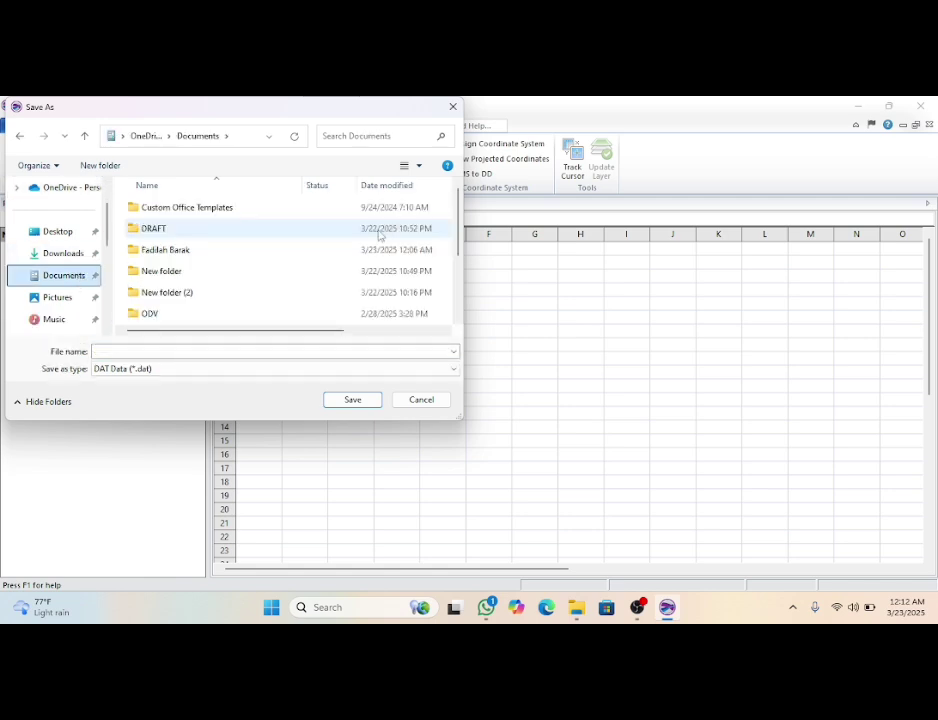
pyautogui.click(323, 257)
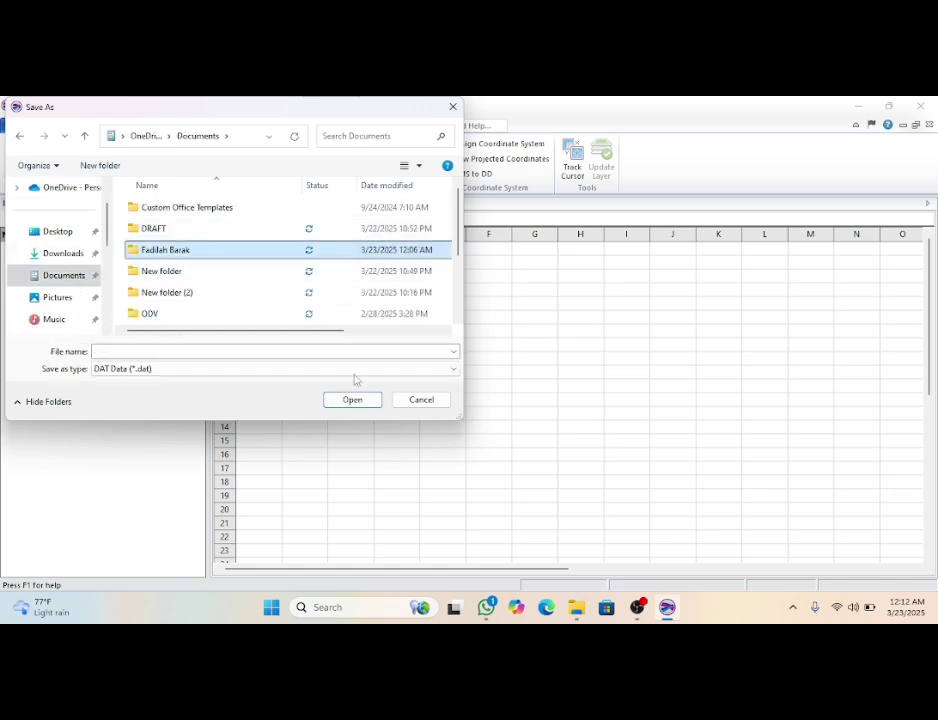
pyautogui.click(352, 401)
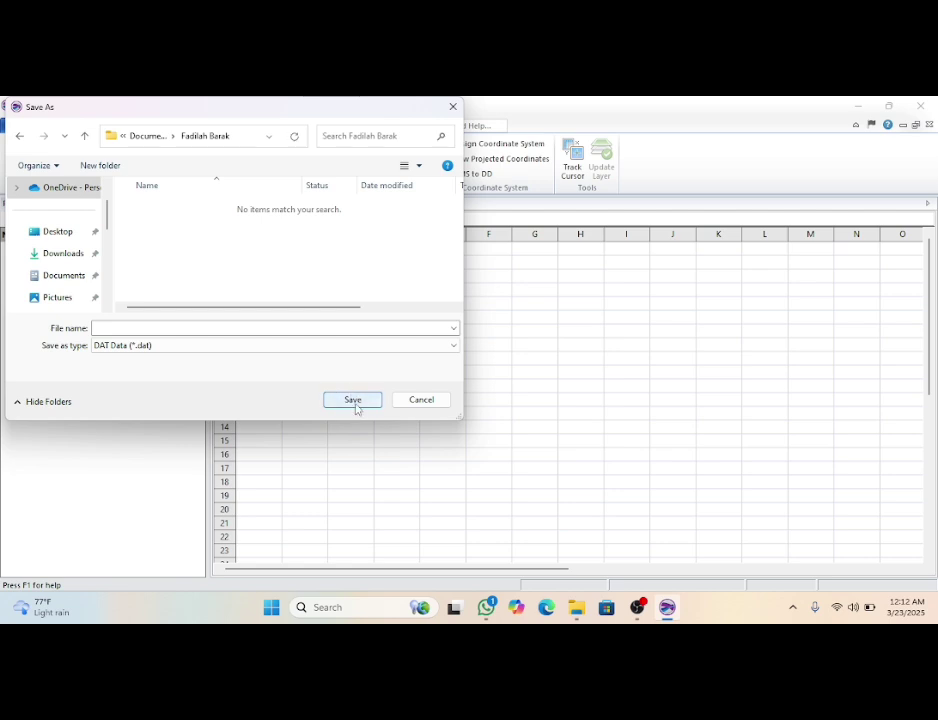
pyautogui.click(253, 345)
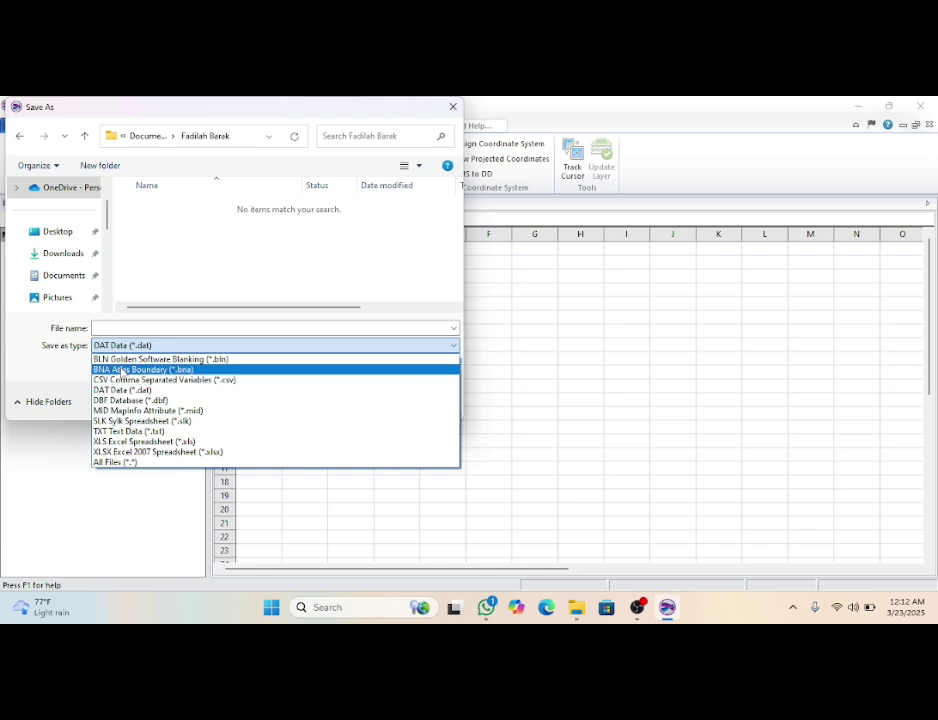
pyautogui.click(127, 359)
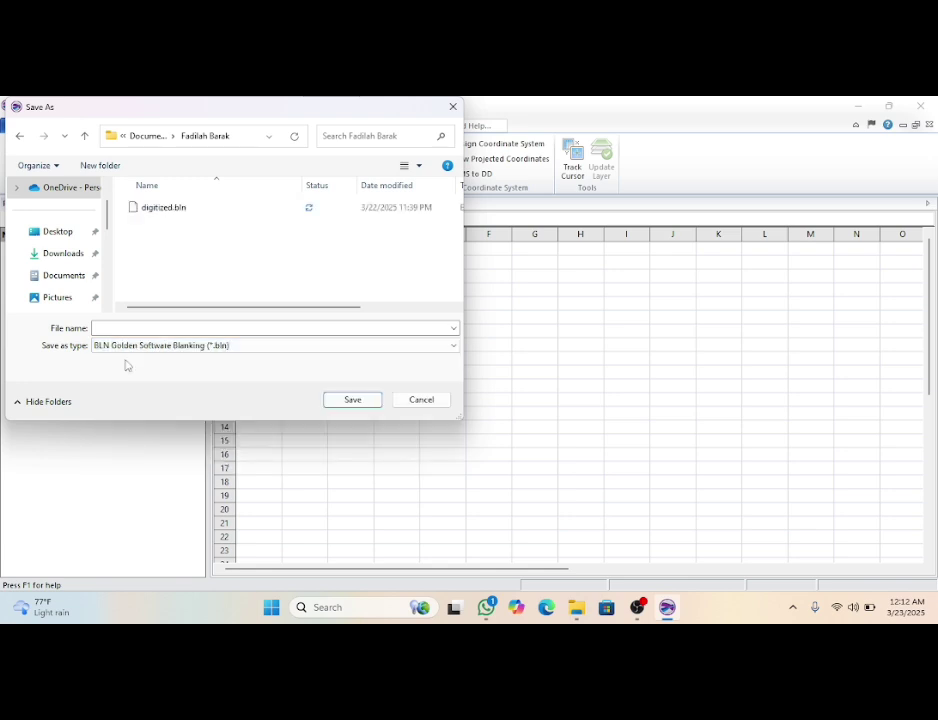
pyautogui.click(312, 328)
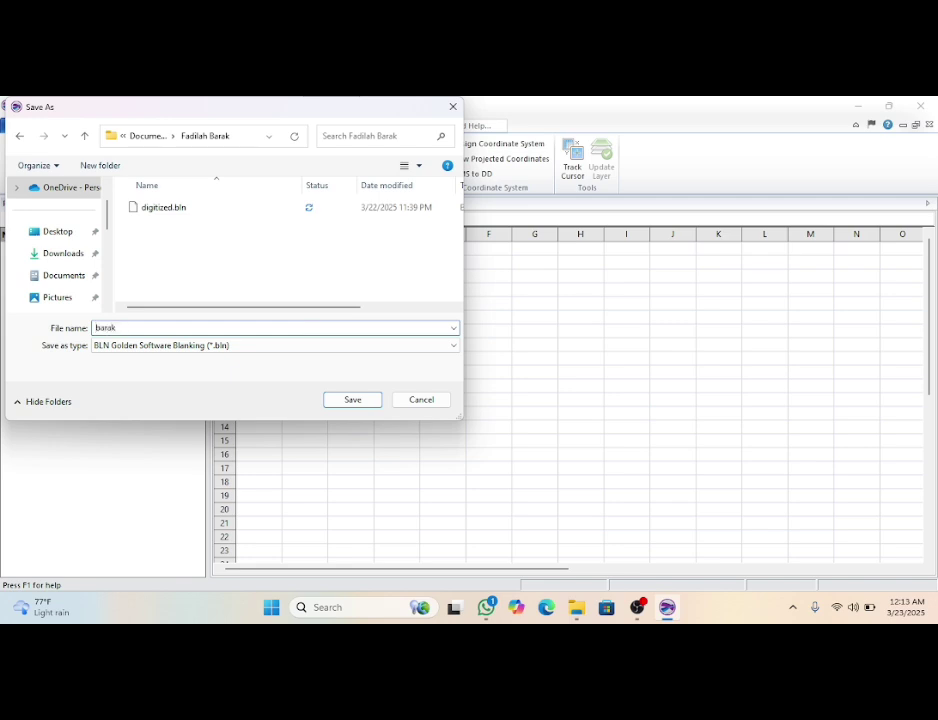
pyautogui.click(352, 399)
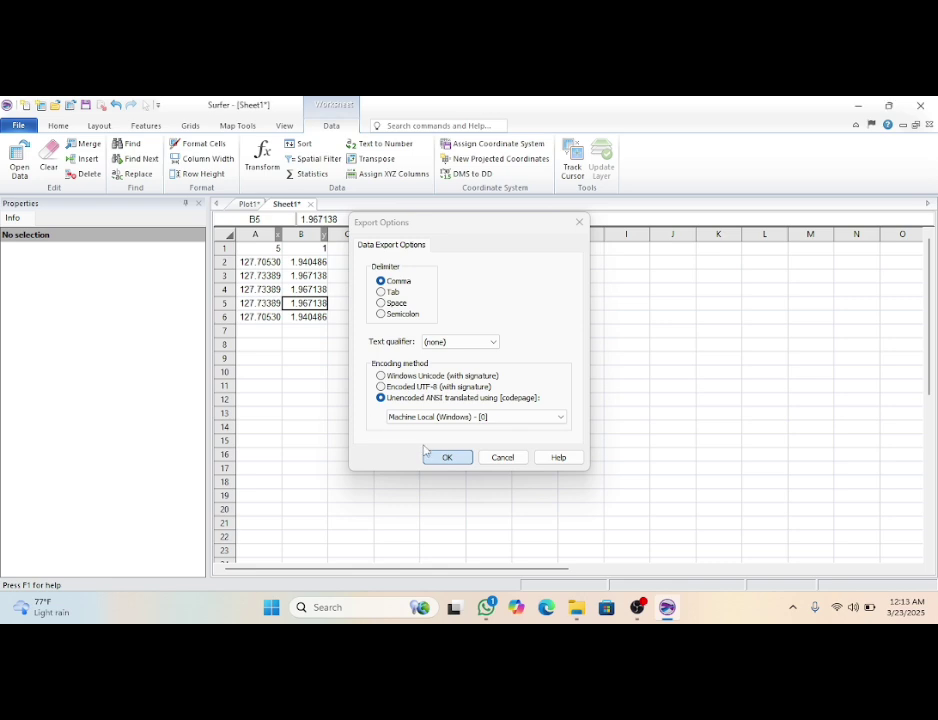
pyautogui.click(435, 459)
pyautogui.click(435, 458)
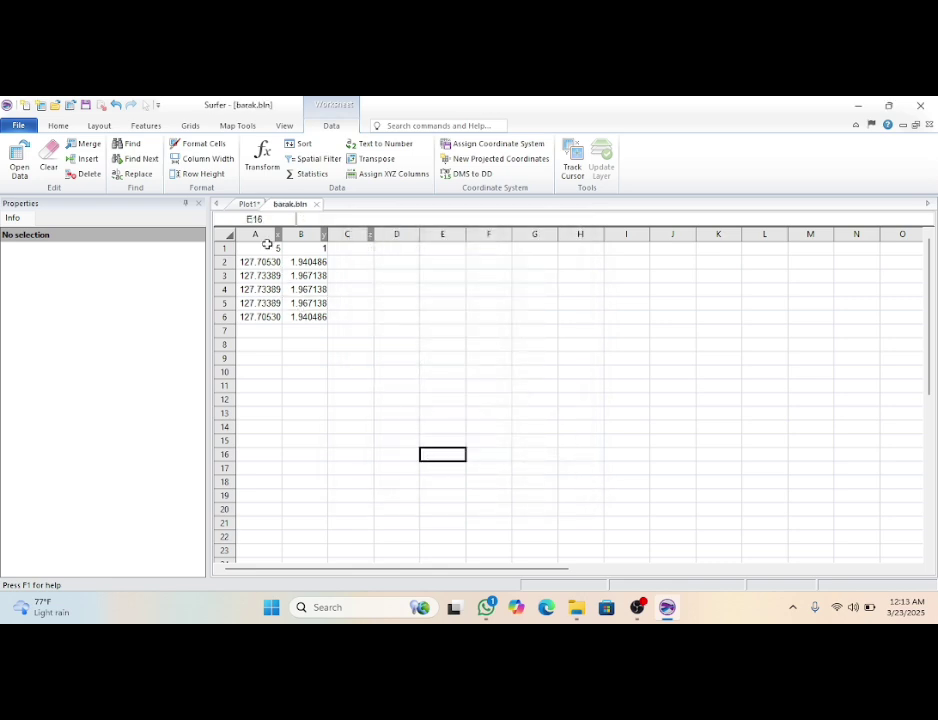
# Step: Return to the Plot1 chart and open barak.bln from the personal project folder under Documents
pyautogui.click(247, 205)
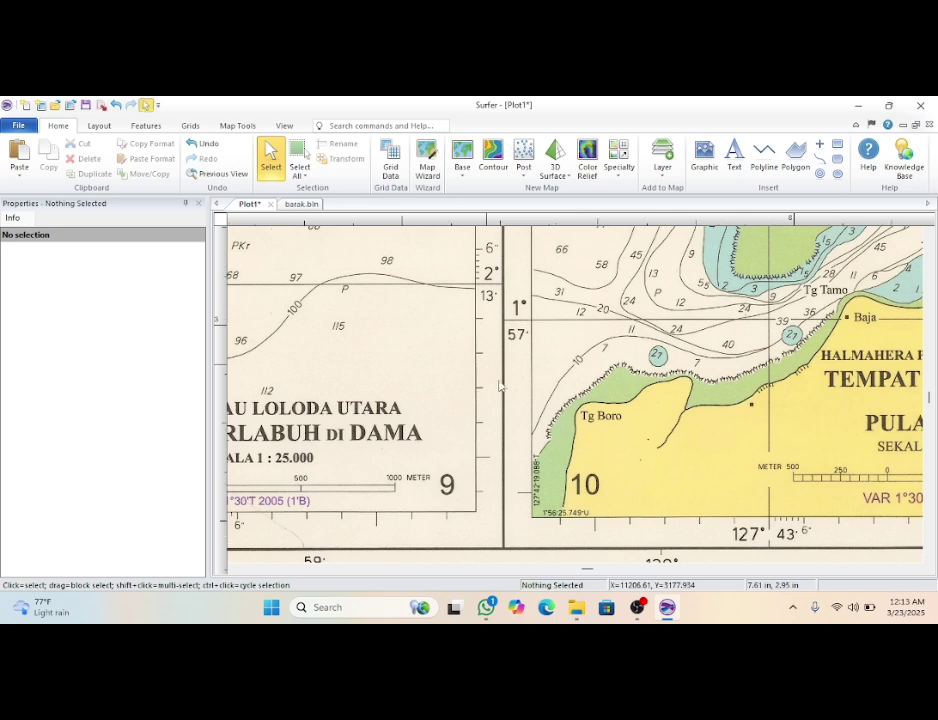
pyautogui.scroll(-1, 487, 364)
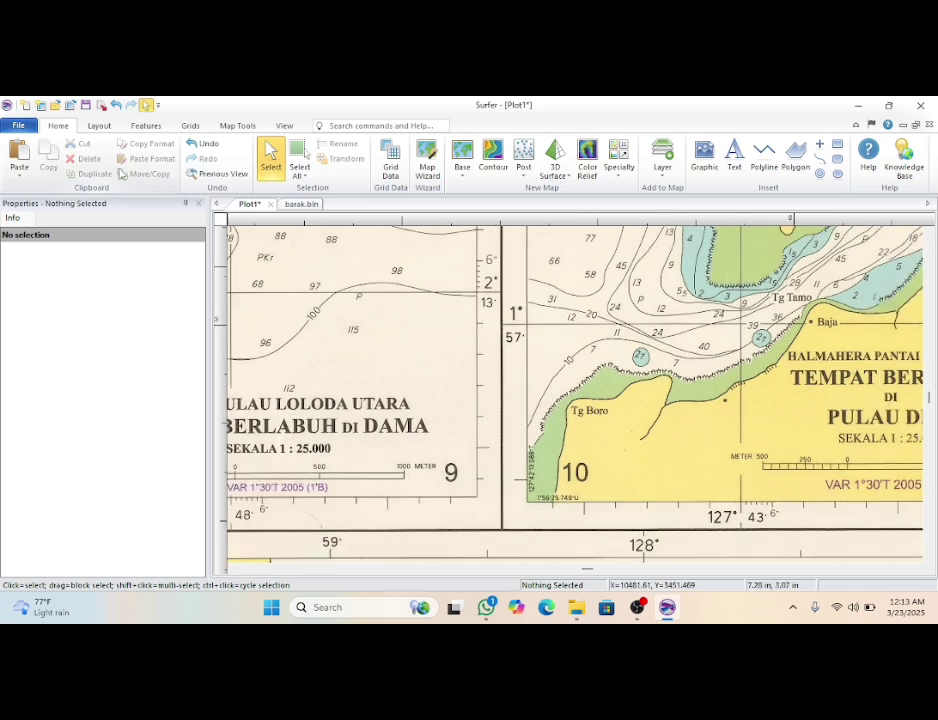
pyautogui.click(18, 125)
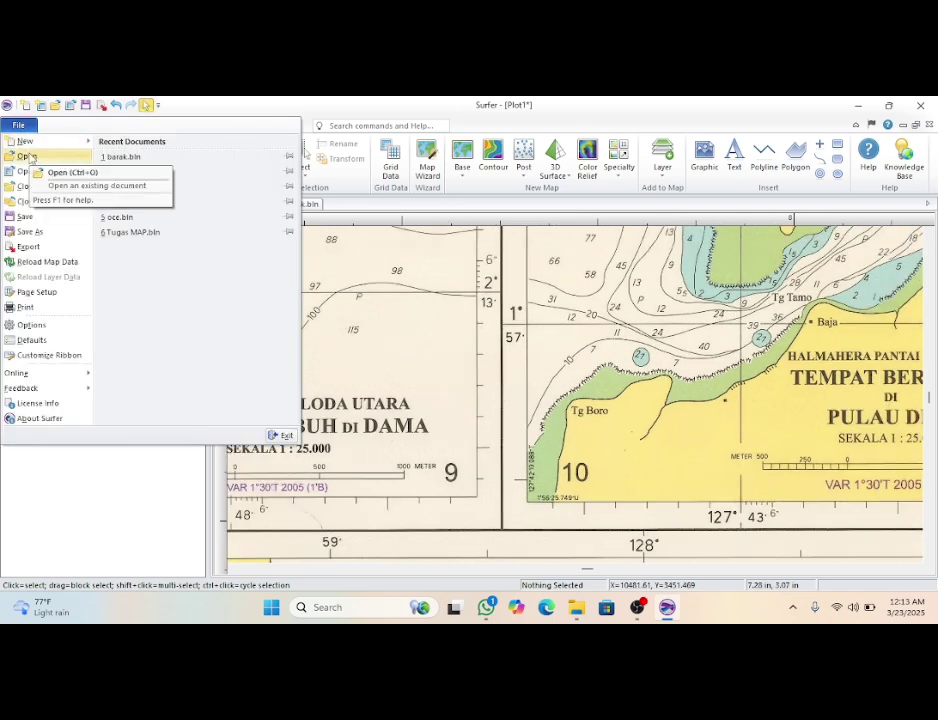
pyautogui.click(18, 125)
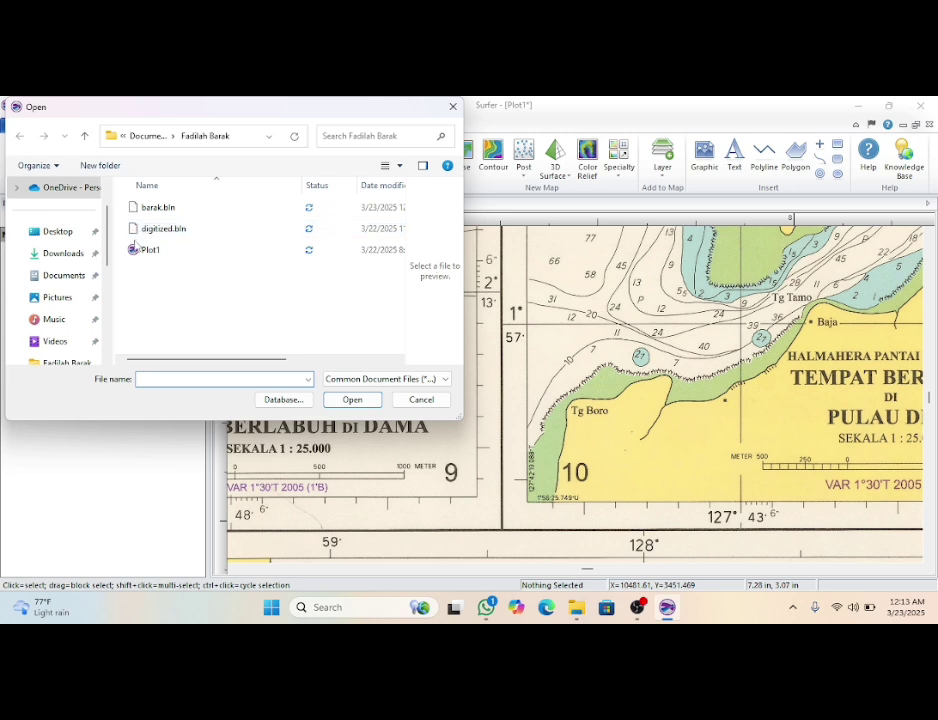
pyautogui.click(77, 276)
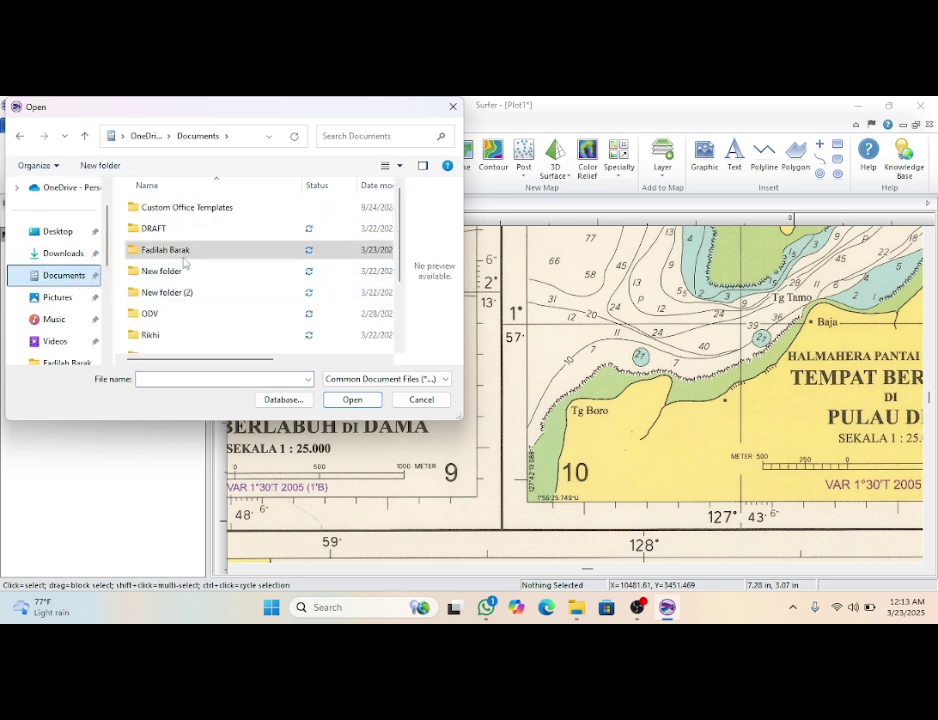
pyautogui.click(180, 250)
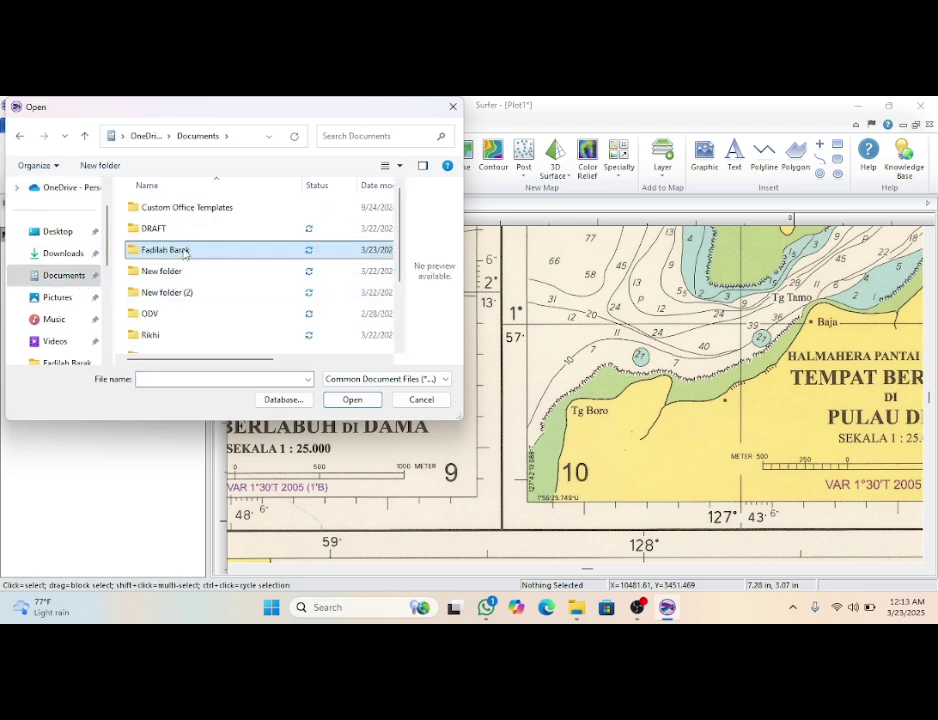
pyautogui.click(352, 398)
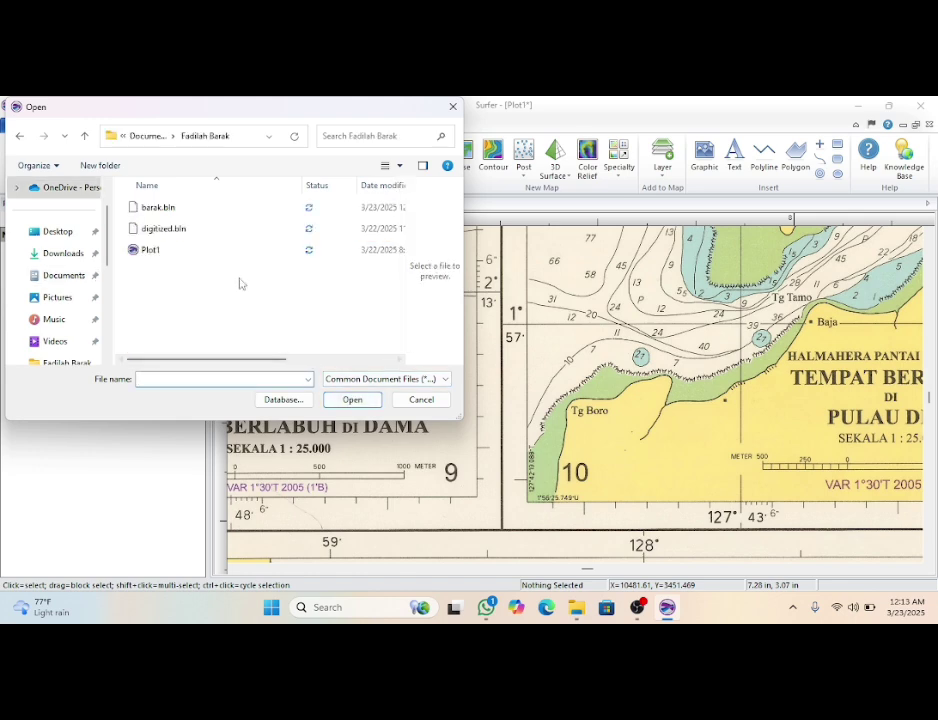
pyautogui.click(192, 209)
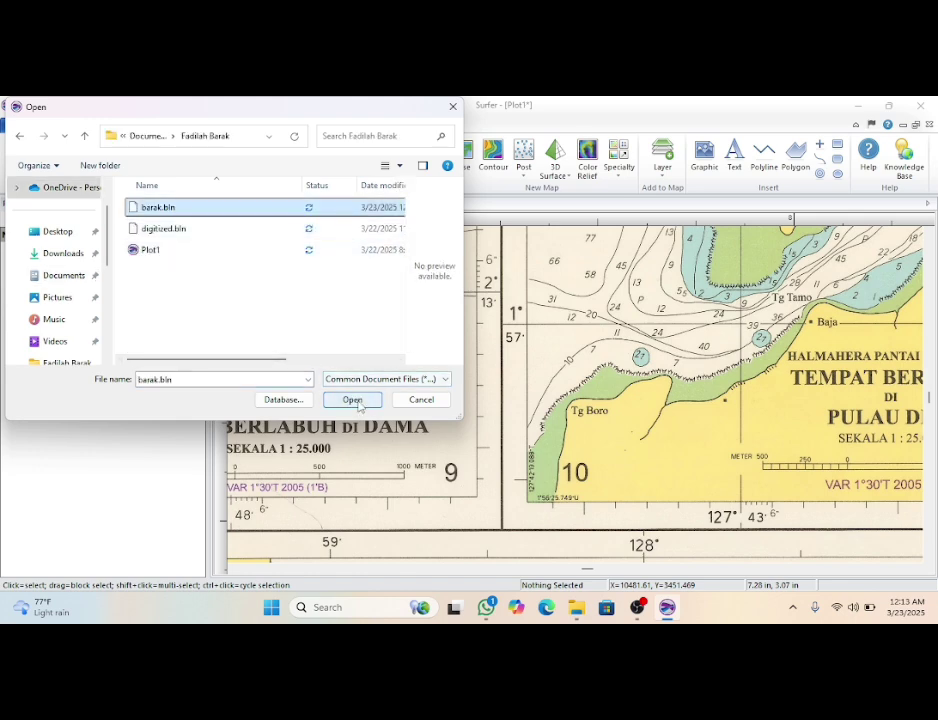
pyautogui.click(353, 400)
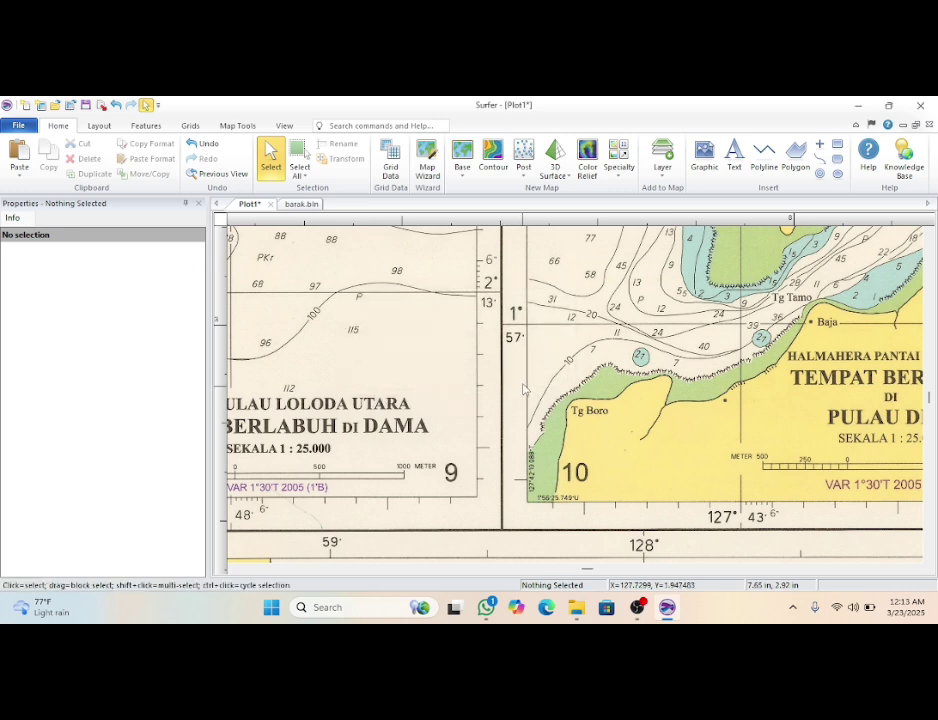
# Step: Select the barak.bln vector base map and scale it down proportionally to about 5.52 × 5.04 in
pyautogui.scroll(-1, 466, 342)
pyautogui.scroll(-4, 466, 342)
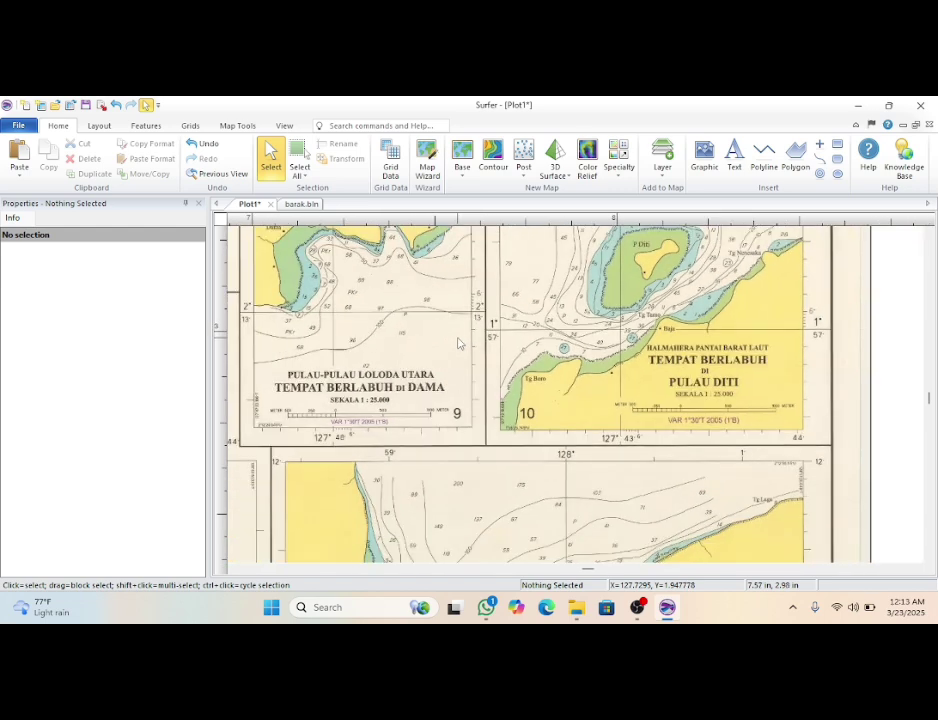
pyautogui.scroll(-1, 466, 342)
pyautogui.click(515, 329)
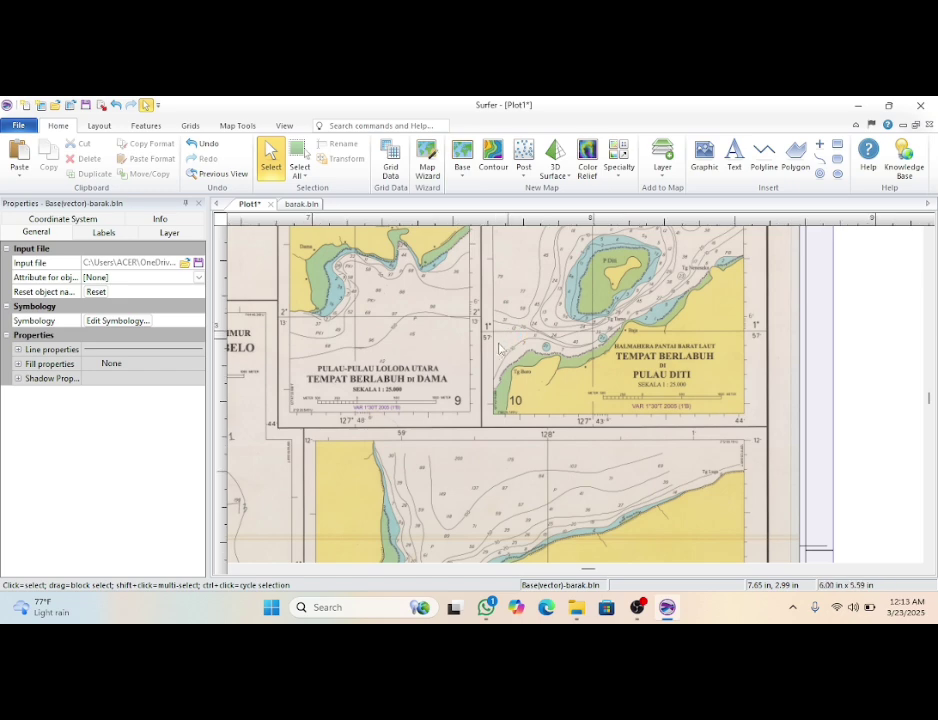
pyautogui.scroll(-1, 515, 330)
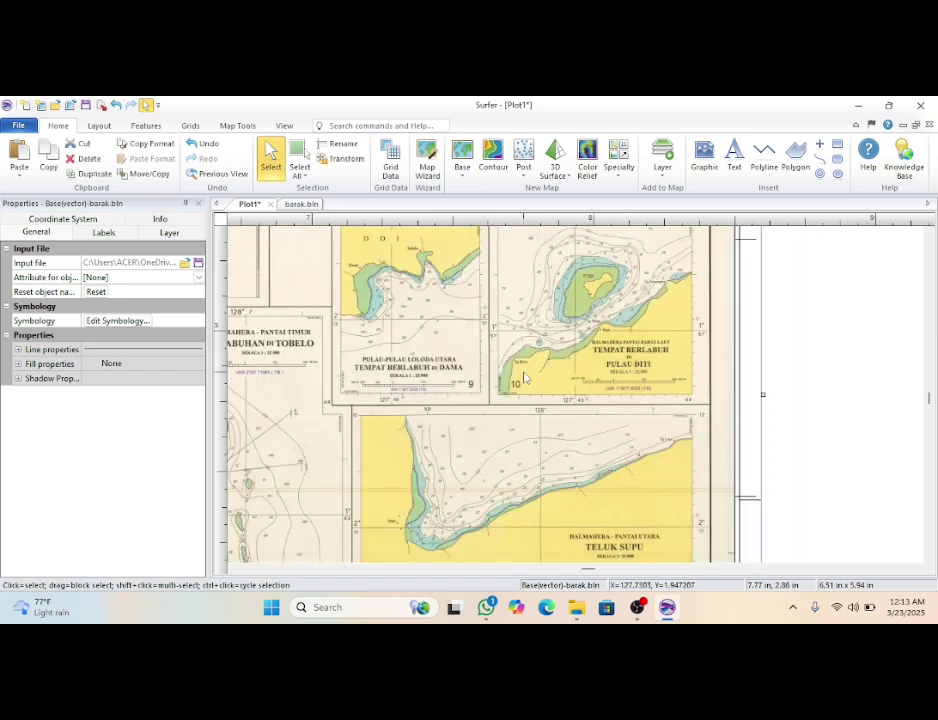
pyautogui.scroll(-1, 615, 413)
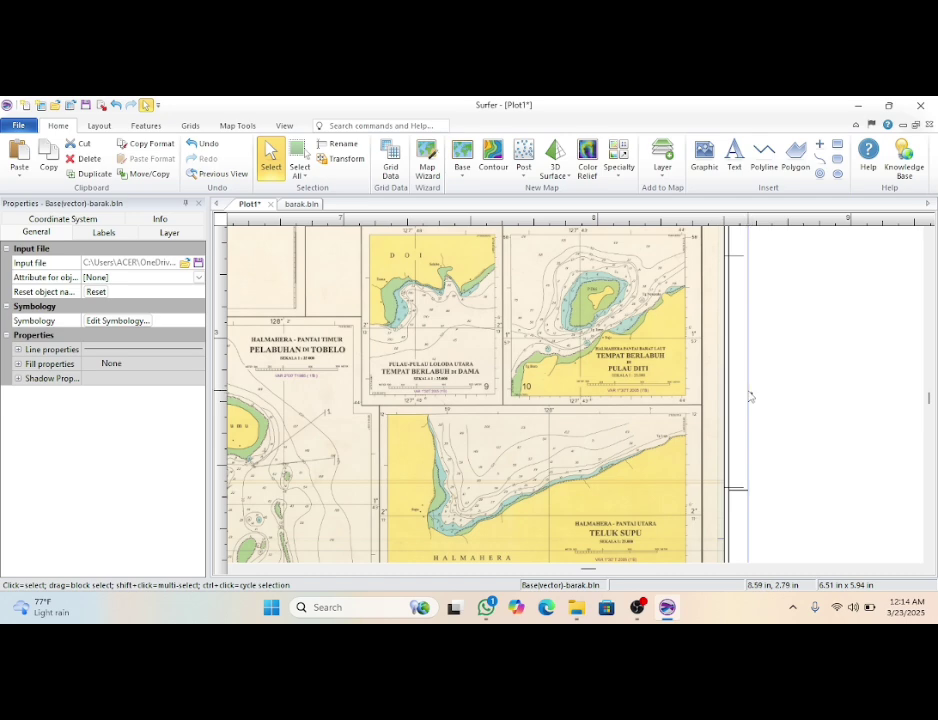
pyautogui.scroll(-1, 655, 392)
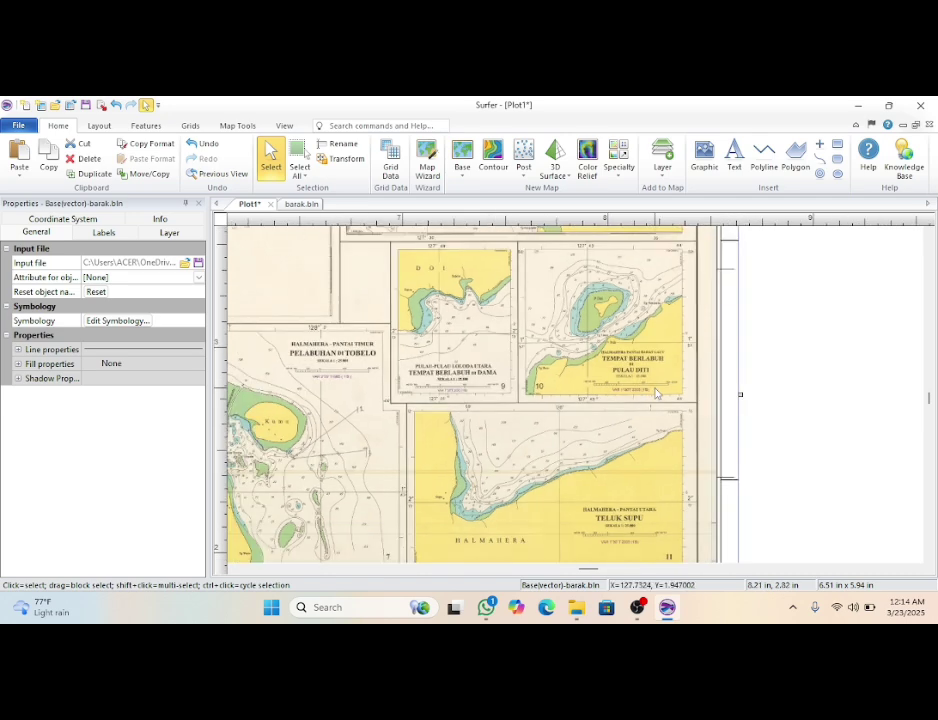
pyautogui.scroll(-1, 655, 392)
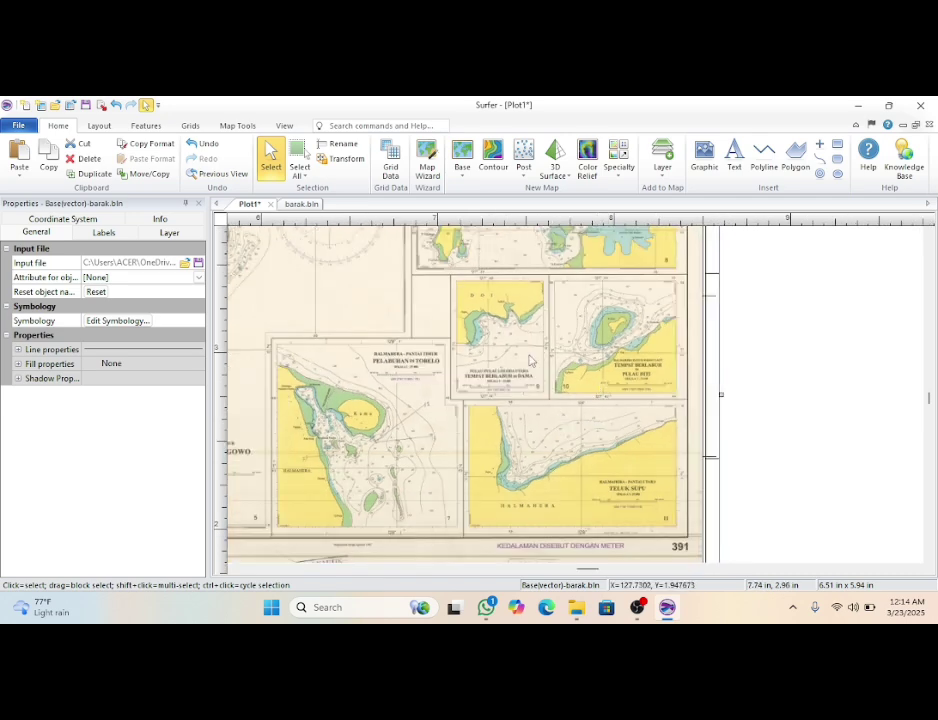
pyautogui.scroll(-3, 544, 392)
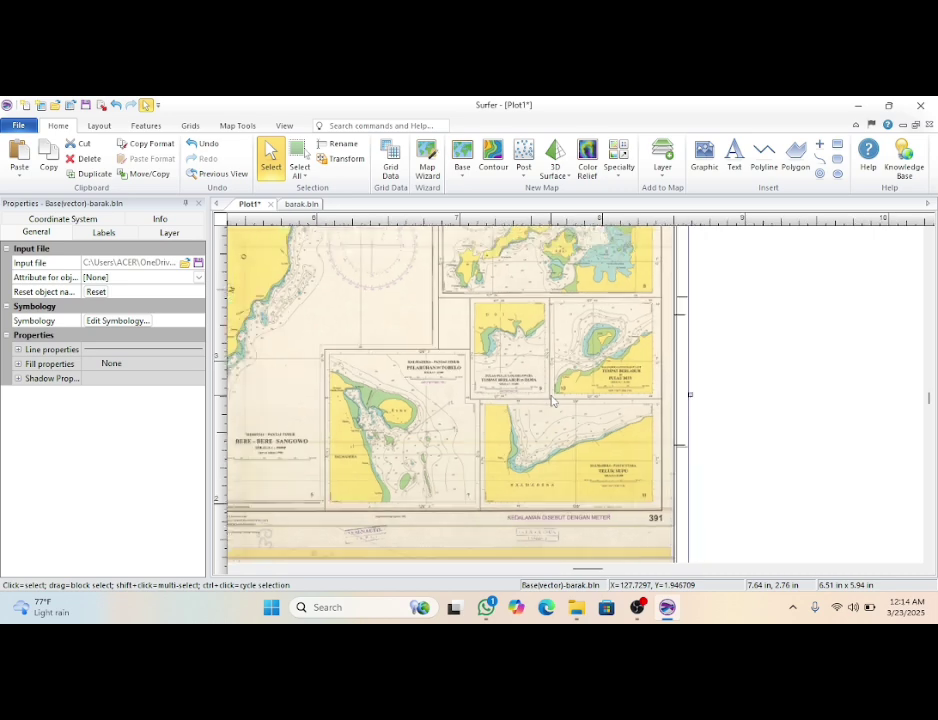
pyautogui.scroll(-2, 680, 464)
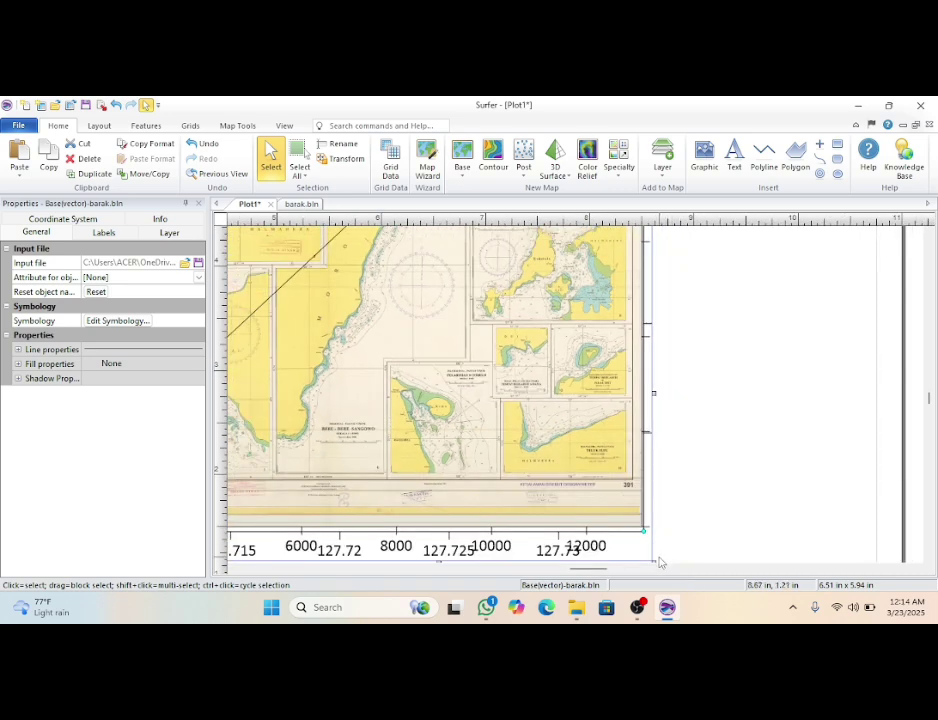
pyautogui.scroll(-1, 657, 548)
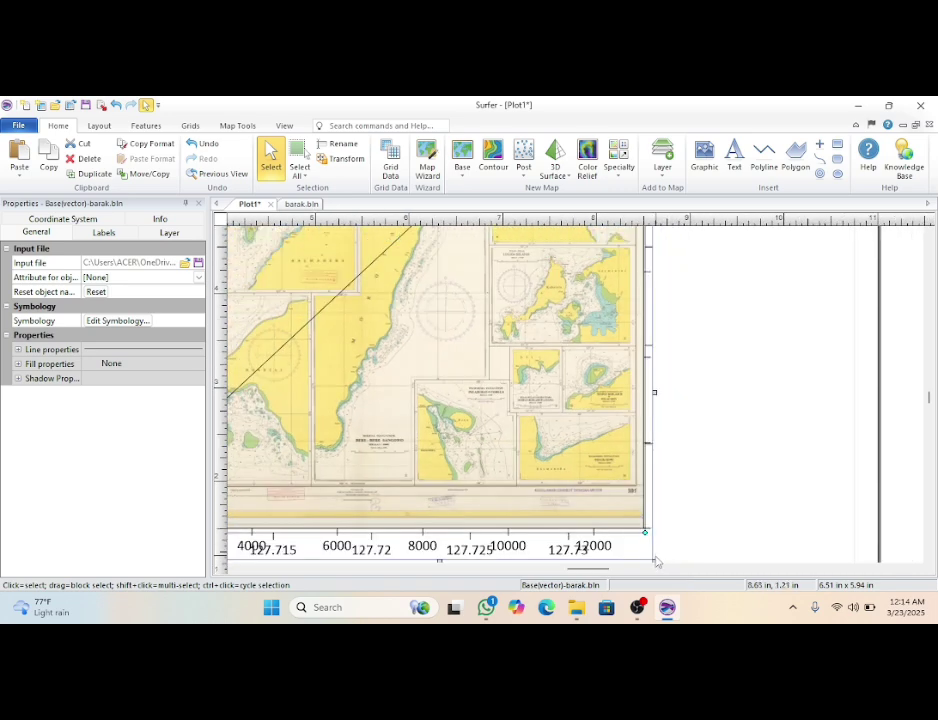
pyautogui.moveTo(655, 562); pyautogui.dragTo(553, 451)
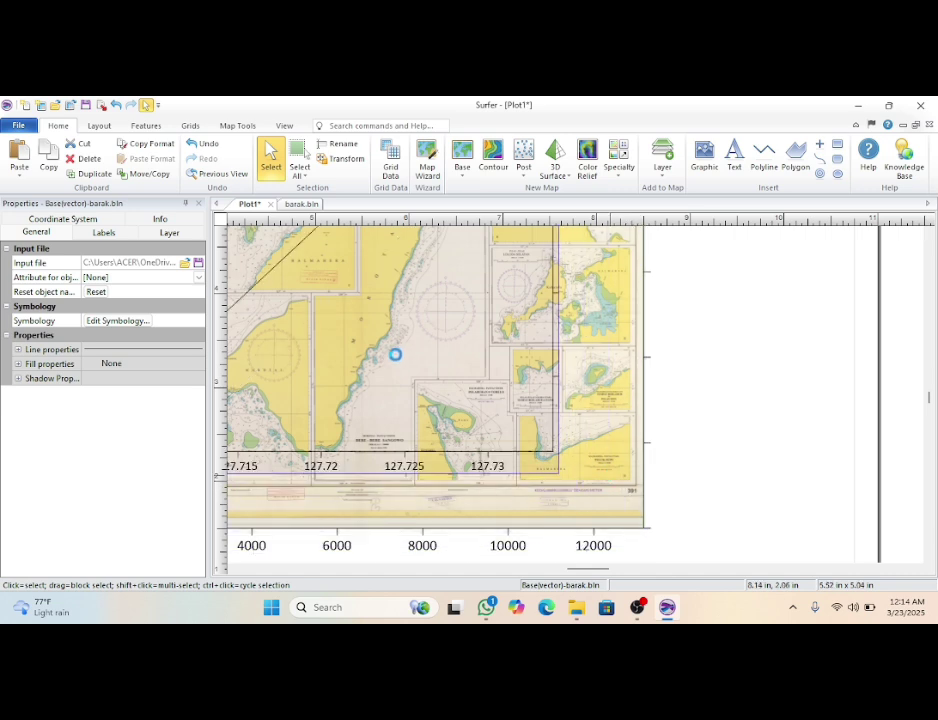
# Step: Move the barak base map towards the chart's southeast insets and shrink it to about 3.74 × 3.41 in
pyautogui.moveTo(500, 383); pyautogui.dragTo(624, 371)
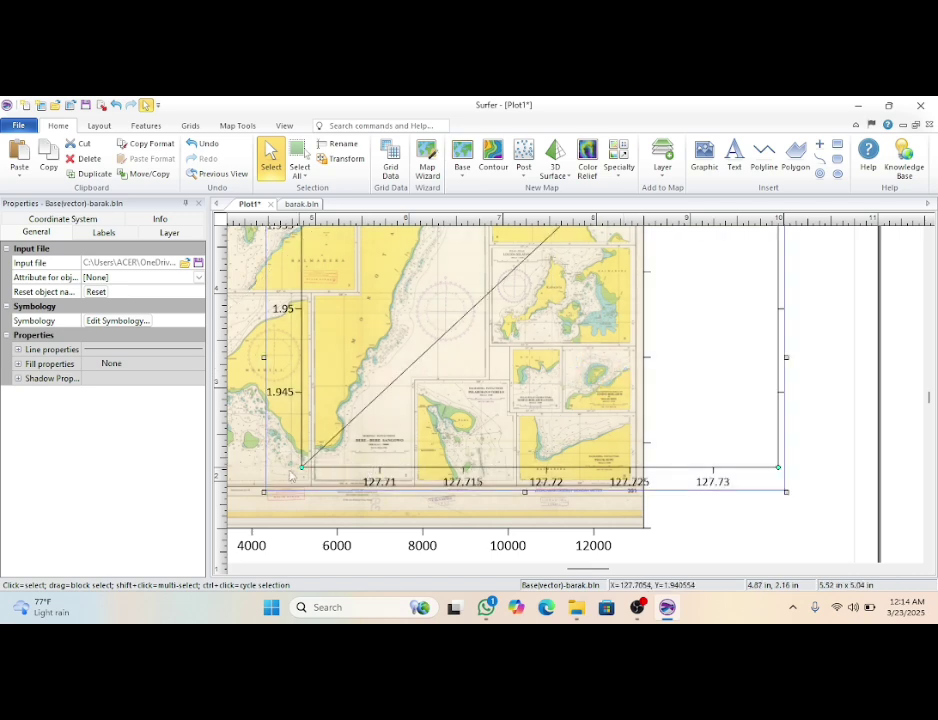
pyautogui.moveTo(264, 492); pyautogui.dragTo(433, 428)
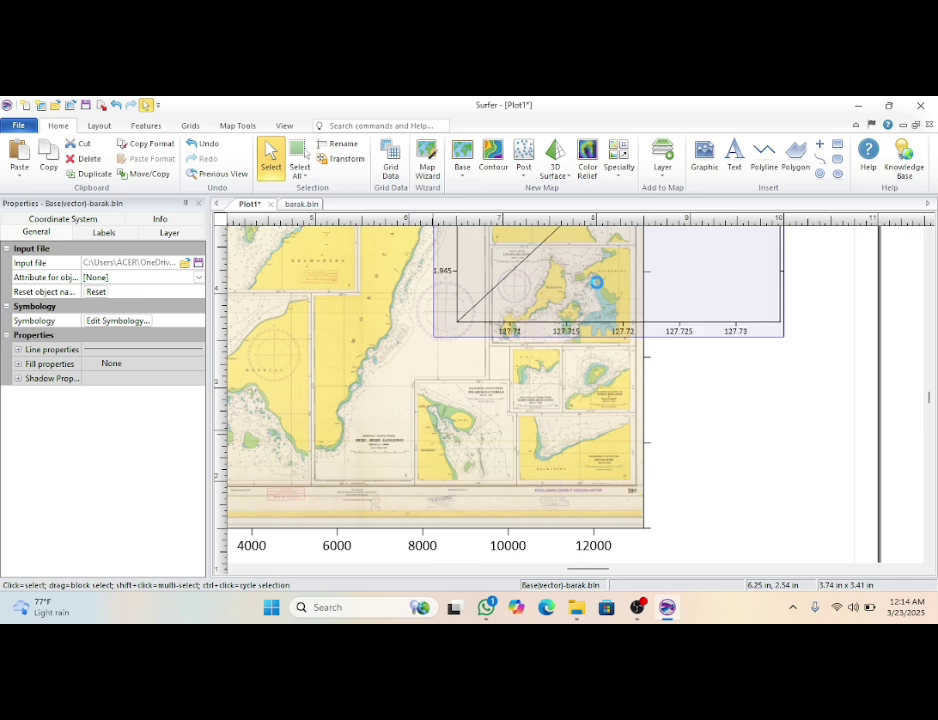
pyautogui.moveTo(596, 283); pyautogui.dragTo(617, 502)
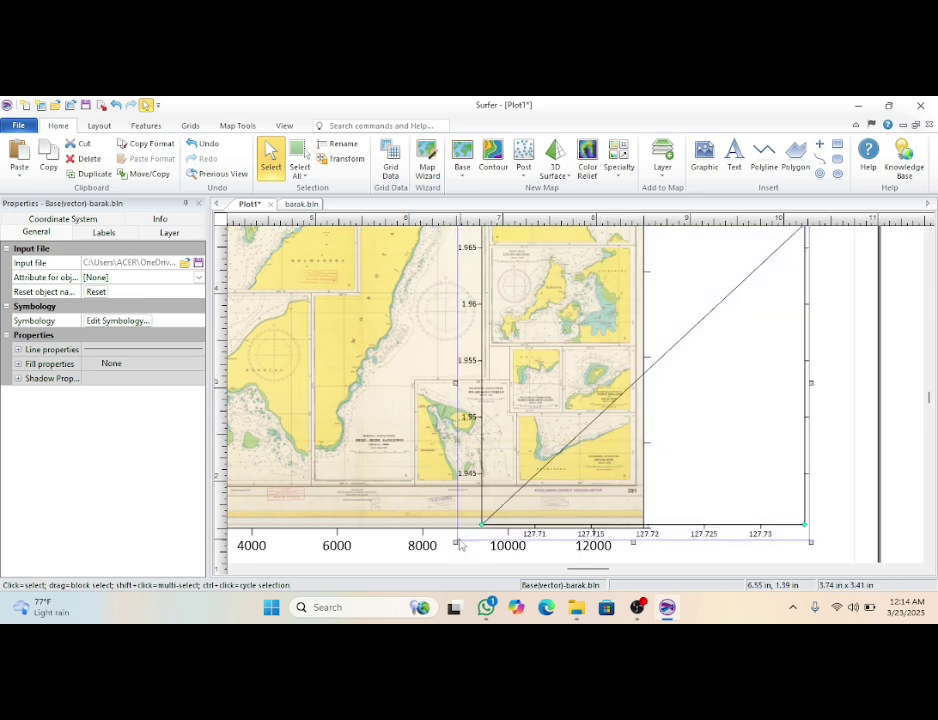
# Step: Scale the barak base map down to about 1.16 × 1.05 in, placing it over the Pulau Diti inset
pyautogui.moveTo(808, 228); pyautogui.dragTo(570, 462)
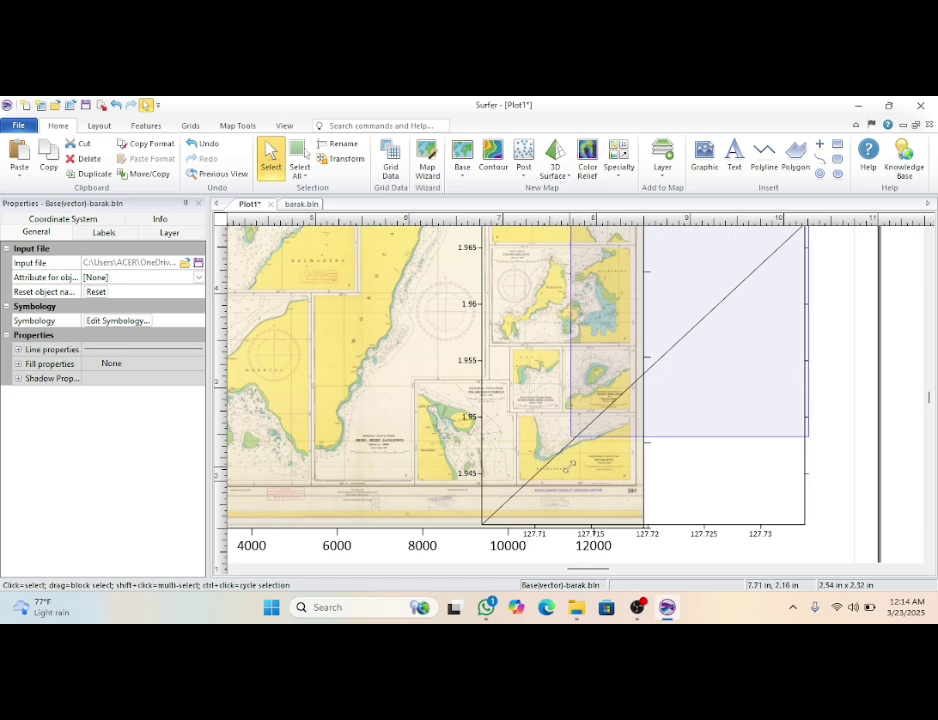
pyautogui.moveTo(683, 310); pyautogui.dragTo(606, 387)
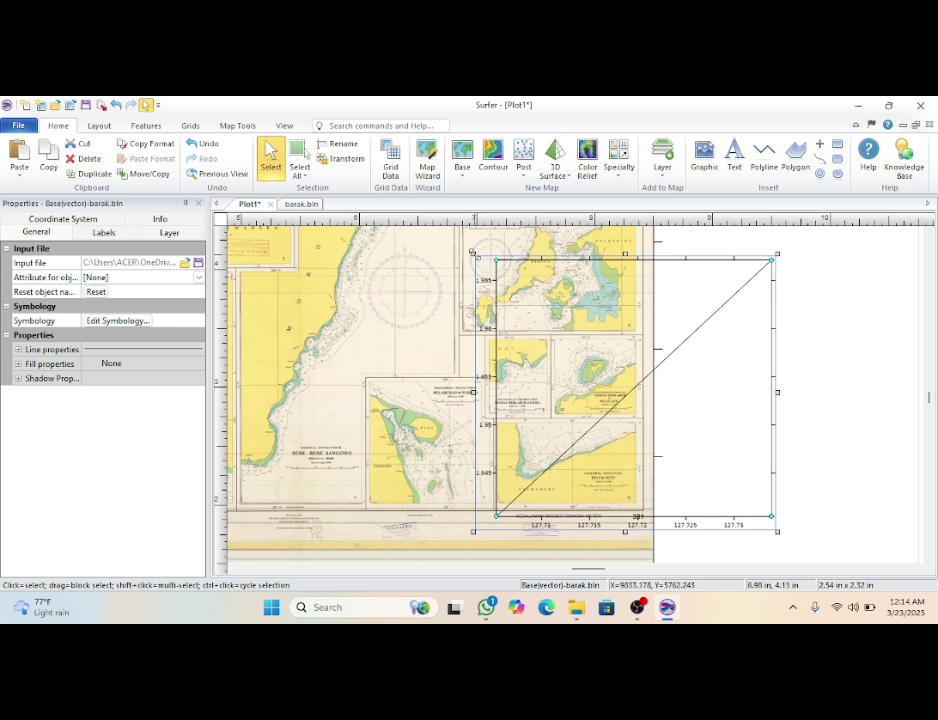
pyautogui.moveTo(474, 254); pyautogui.dragTo(599, 378)
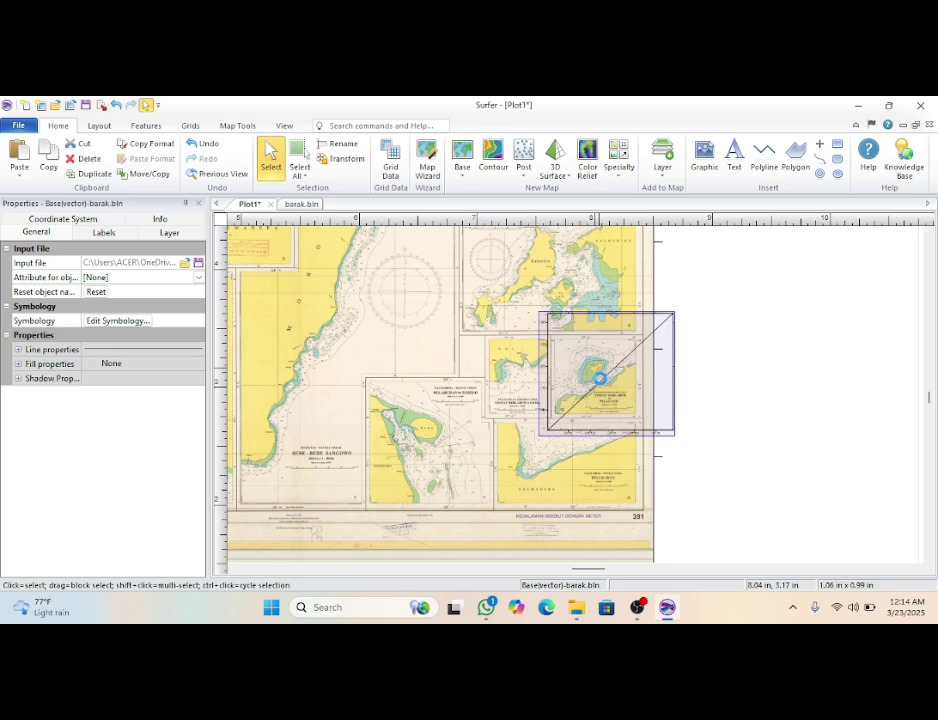
# Step: Raise the base map's bottom edge to the outer frame line below the Pulau Diti inset, reducing its height to about 0.95 in
pyautogui.scroll(3, 600, 380)
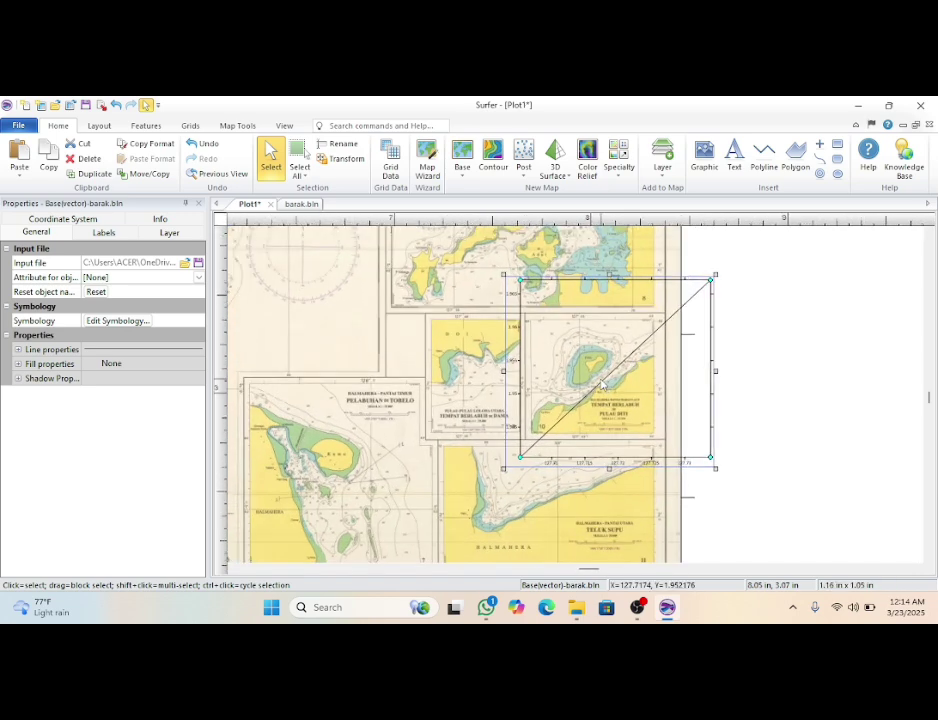
pyautogui.scroll(1, 601, 383)
pyautogui.scroll(1, 601, 385)
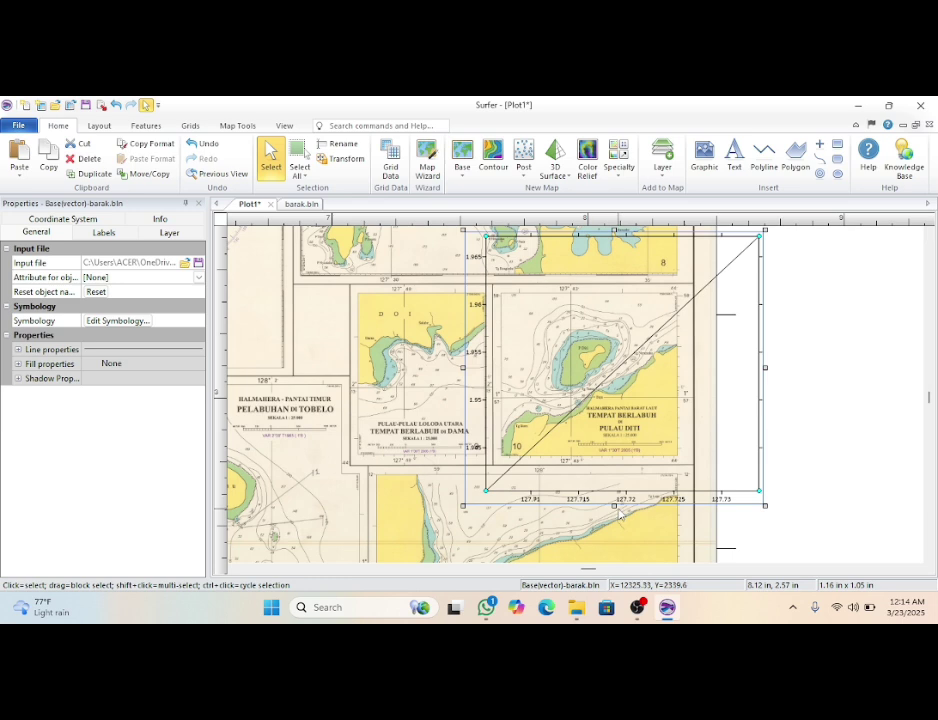
pyautogui.moveTo(614, 505); pyautogui.dragTo(614, 490)
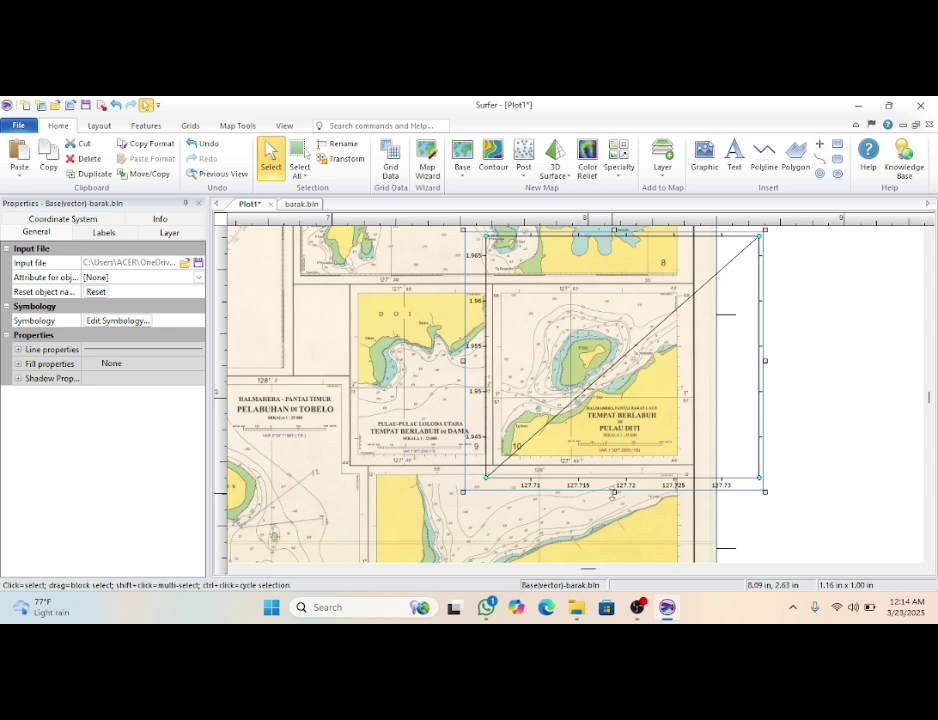
pyautogui.moveTo(614, 492); pyautogui.dragTo(614, 479)
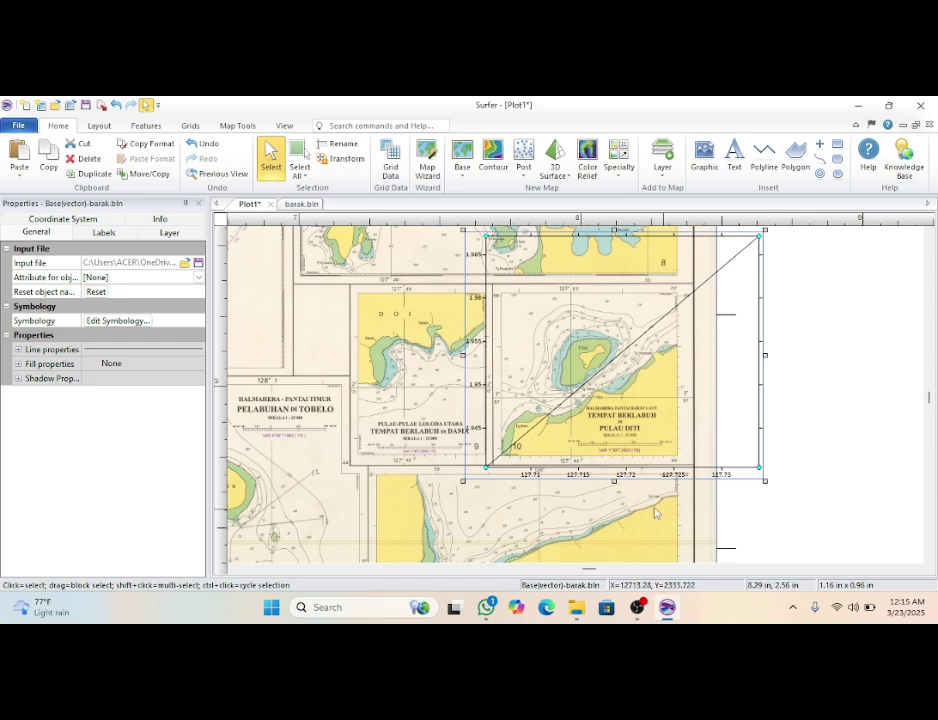
pyautogui.scroll(1, 540, 472)
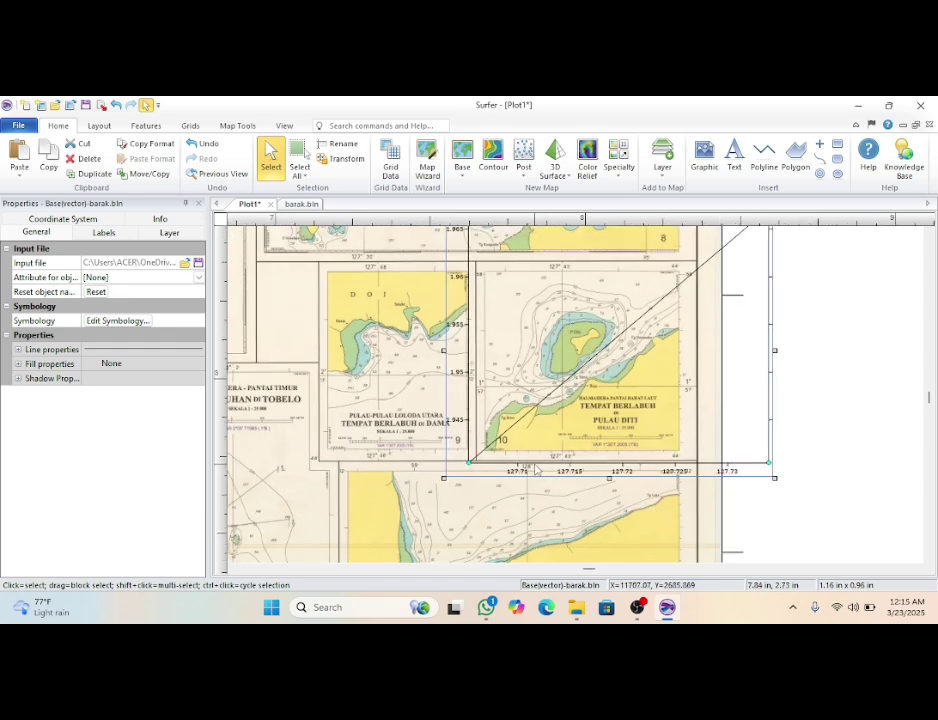
pyautogui.scroll(1, 536, 469)
pyautogui.scroll(1, 497, 470)
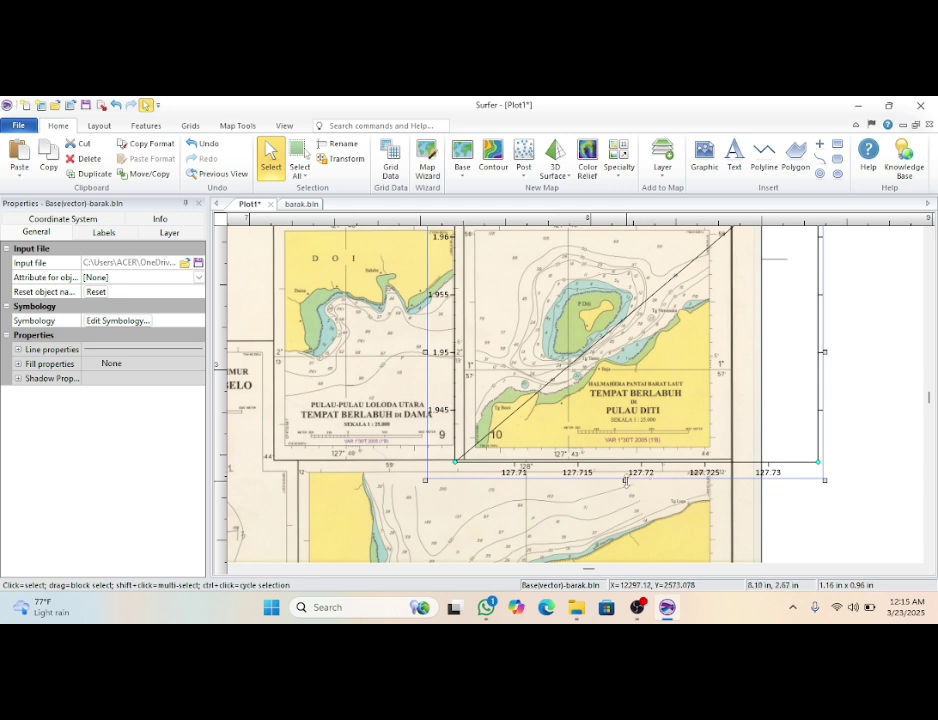
pyautogui.moveTo(626, 480); pyautogui.dragTo(626, 478)
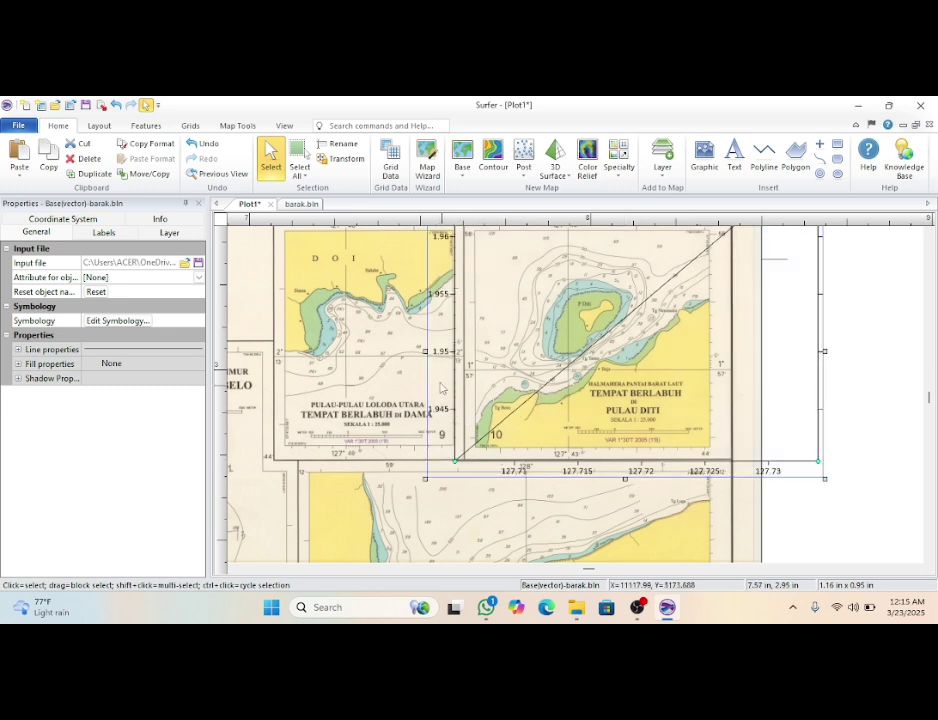
# Step: Pull the base map's left and right edges in towards the Pulau Diti inset, narrowing its width to about 0.83 in
pyautogui.moveTo(425, 351)
pyautogui.mouseDown()
pyautogui.moveTo(443, 351)
pyautogui.moveTo(444, 364)
pyautogui.mouseUp()
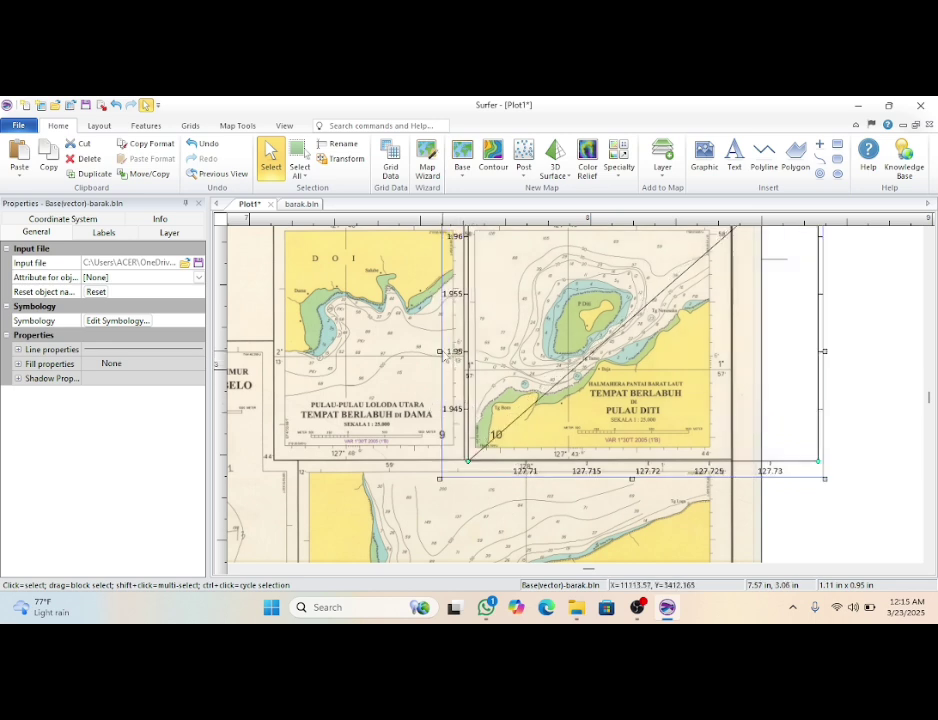
pyautogui.moveTo(441, 350); pyautogui.dragTo(437, 349)
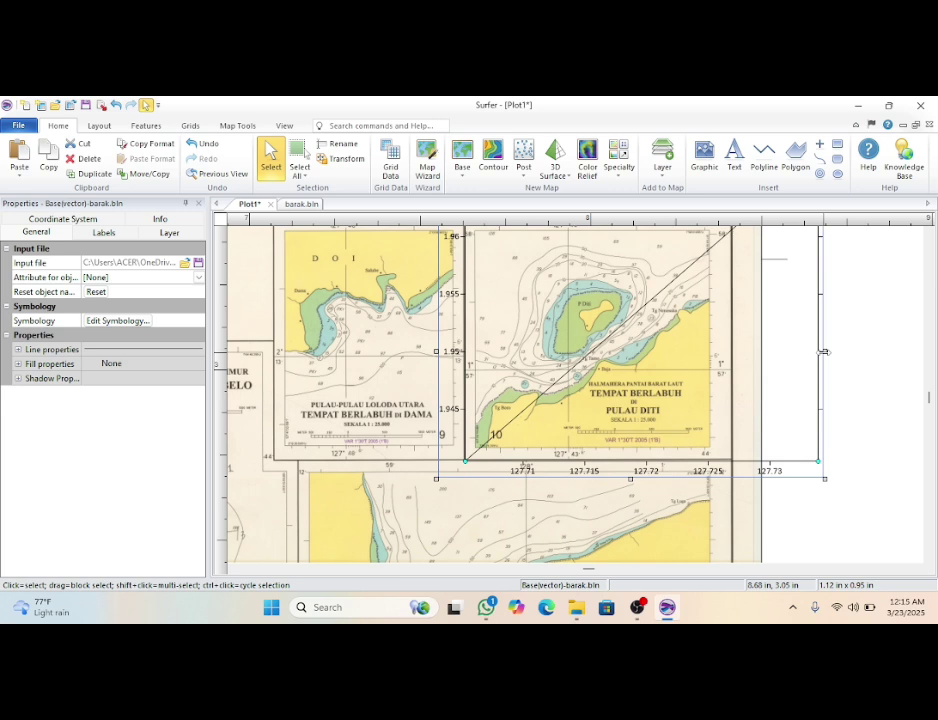
pyautogui.moveTo(824, 352); pyautogui.dragTo(720, 354)
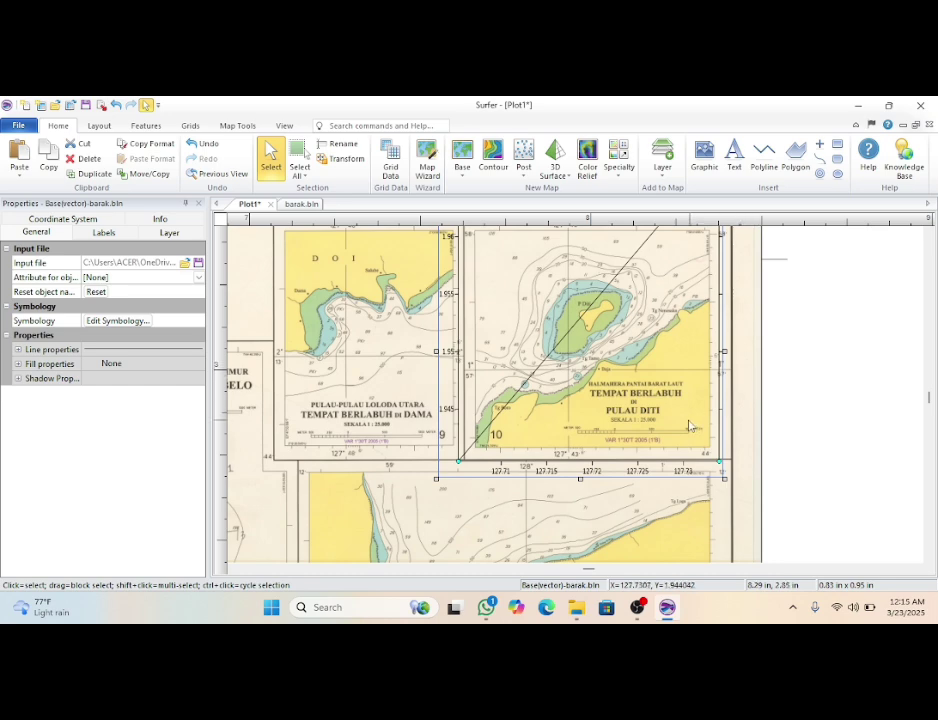
# Step: Adjust the base map's height to about 0.96 in and align its left edge with the Pulau Diti inset's left border
pyautogui.scroll(1, 705, 390)
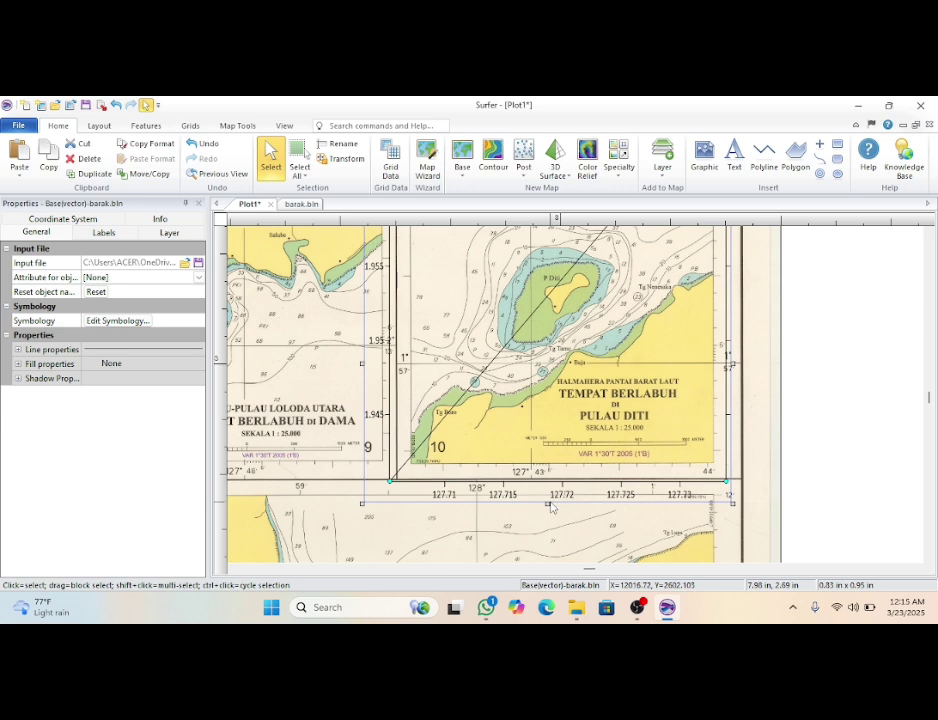
pyautogui.moveTo(547, 504)
pyautogui.mouseDown()
pyautogui.moveTo(547, 490)
pyautogui.moveTo(551, 506)
pyautogui.mouseUp()
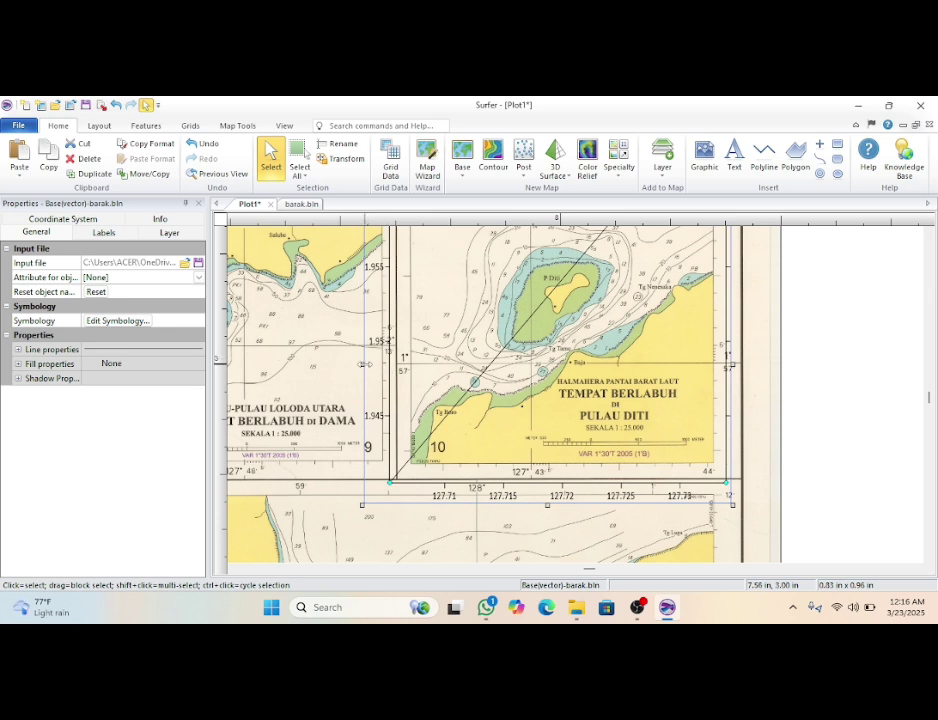
pyautogui.moveTo(365, 364); pyautogui.dragTo(397, 363)
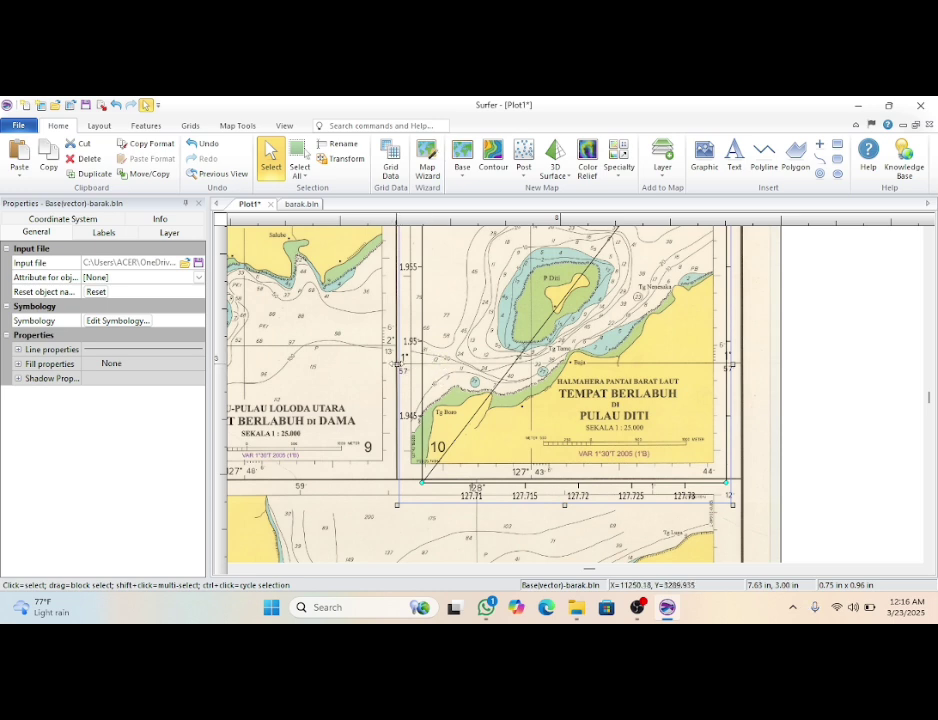
pyautogui.moveTo(399, 366); pyautogui.dragTo(383, 385)
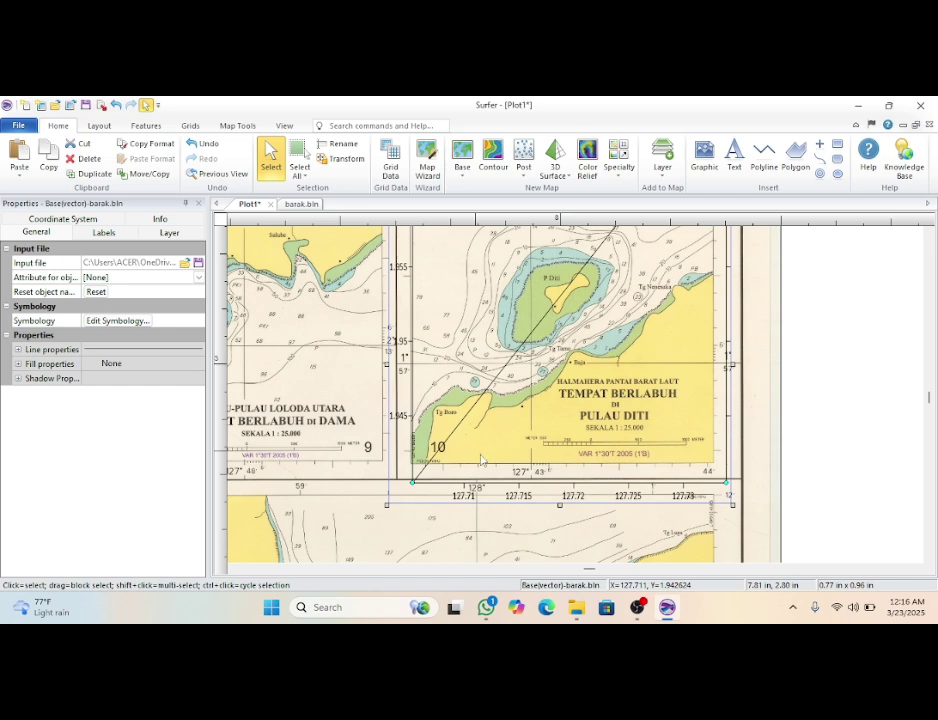
# Step: Align the base map's right edge with the Pulau Diti inset's right border, narrowing its width to about 0.75 in
pyautogui.scroll(2, 727, 335)
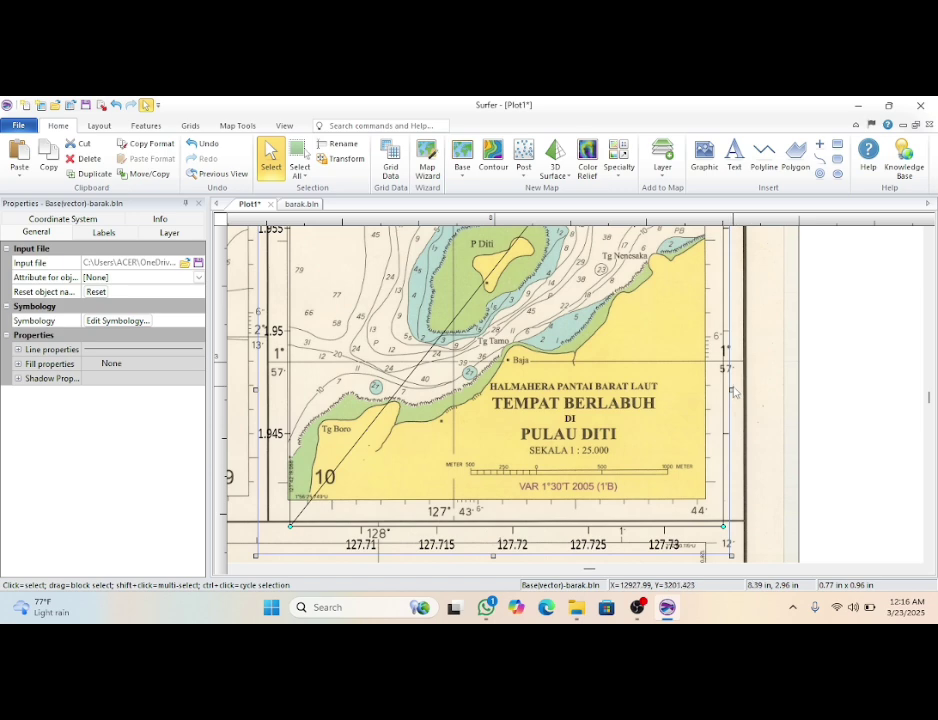
pyautogui.moveTo(731, 389); pyautogui.dragTo(719, 386)
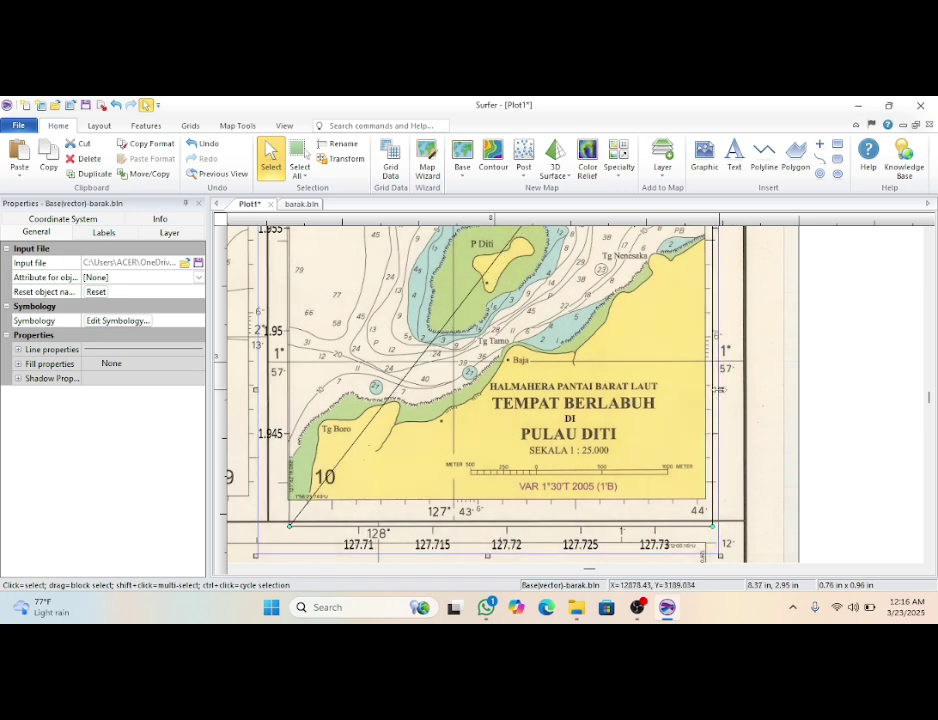
pyautogui.moveTo(717, 389); pyautogui.dragTo(712, 389)
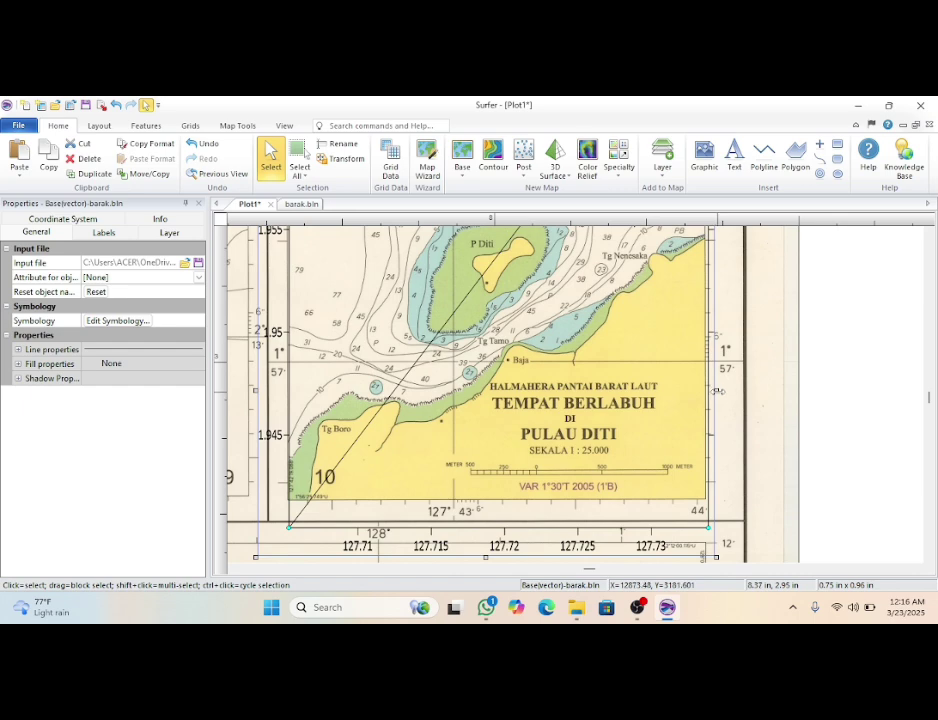
pyautogui.moveTo(717, 392); pyautogui.dragTo(716, 393)
pyautogui.moveTo(713, 390); pyautogui.dragTo(711, 392)
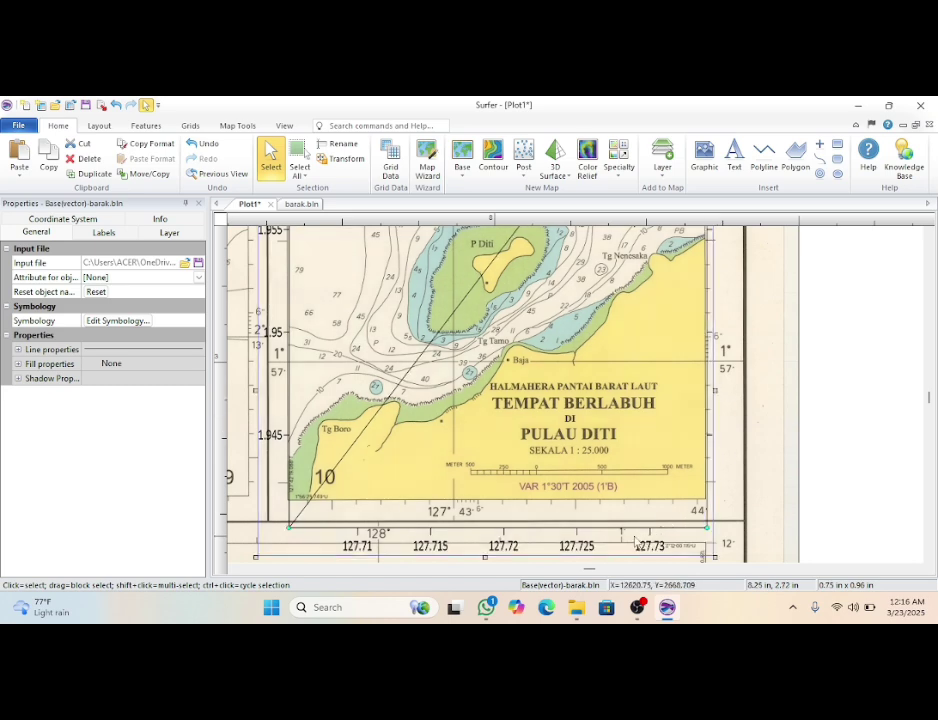
# Step: Align the base map's bottom edge with the Pulau Diti inset's bottom border, adjusting its height to about 0.91 in
pyautogui.moveTo(484, 557); pyautogui.dragTo(486, 515)
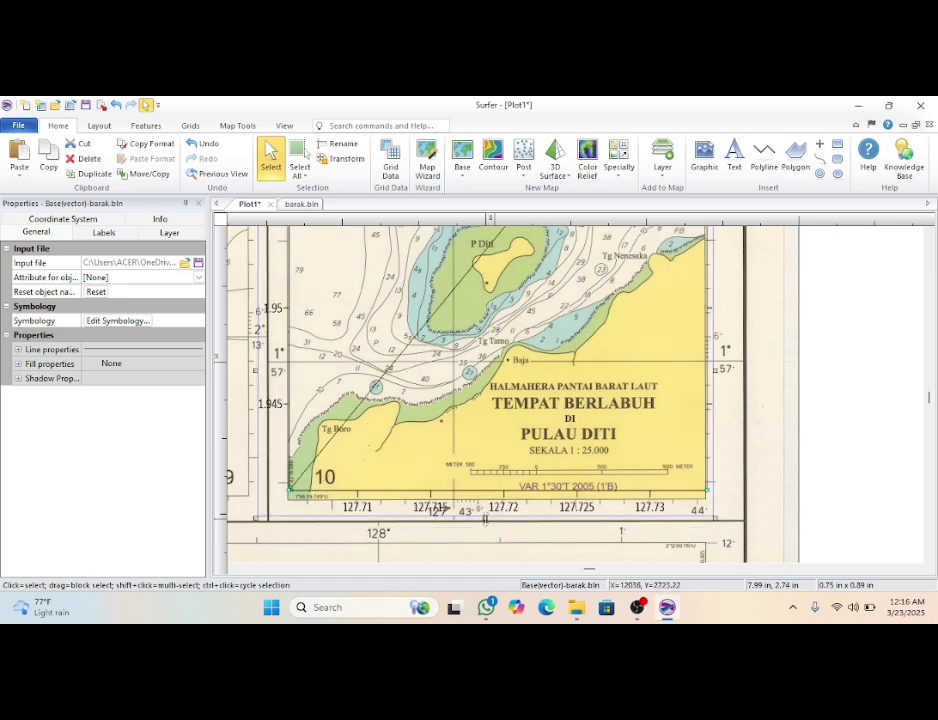
pyautogui.moveTo(486, 521); pyautogui.dragTo(488, 532)
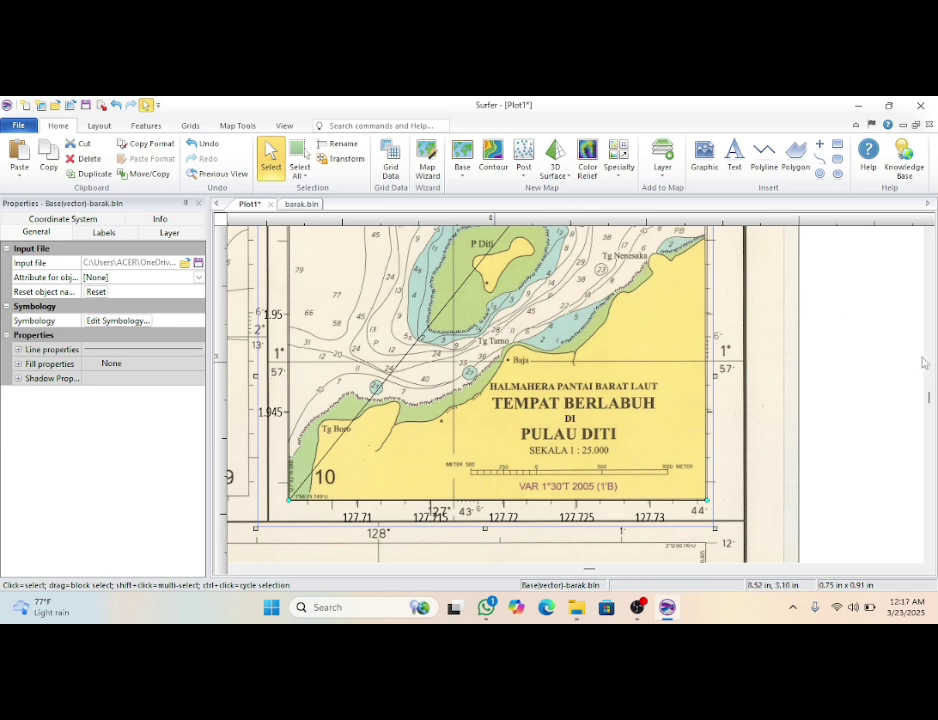
# Step: Lower the base map's top edge to the Pulau Diti inset's top border, reducing its height to about 0.68 in
pyautogui.scroll(-3, 908, 390)
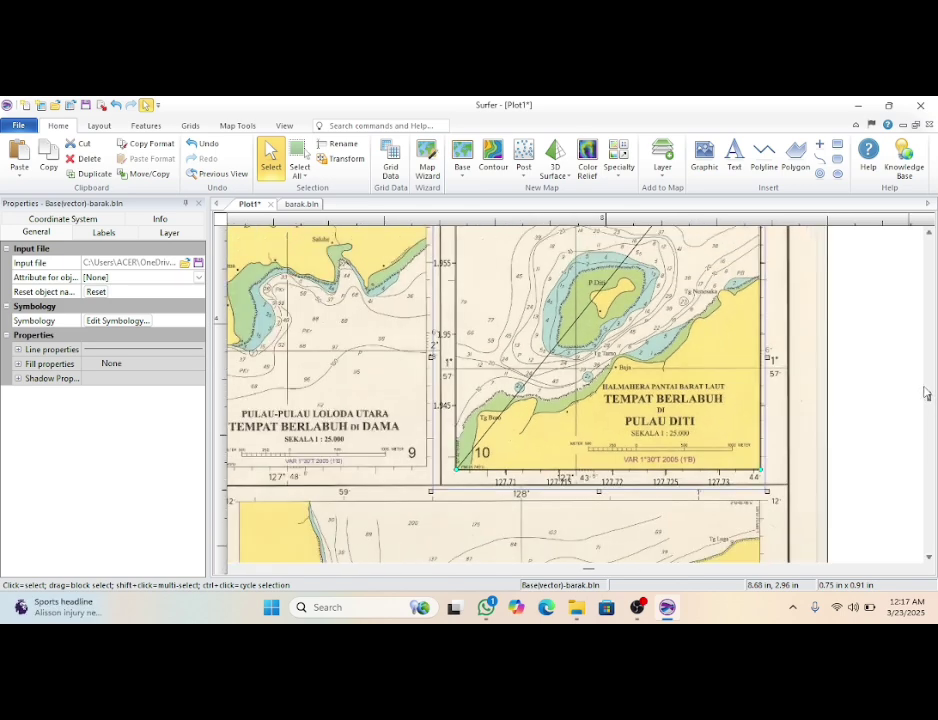
pyautogui.moveTo(926, 393); pyautogui.dragTo(932, 390)
pyautogui.scroll(-3, 814, 360)
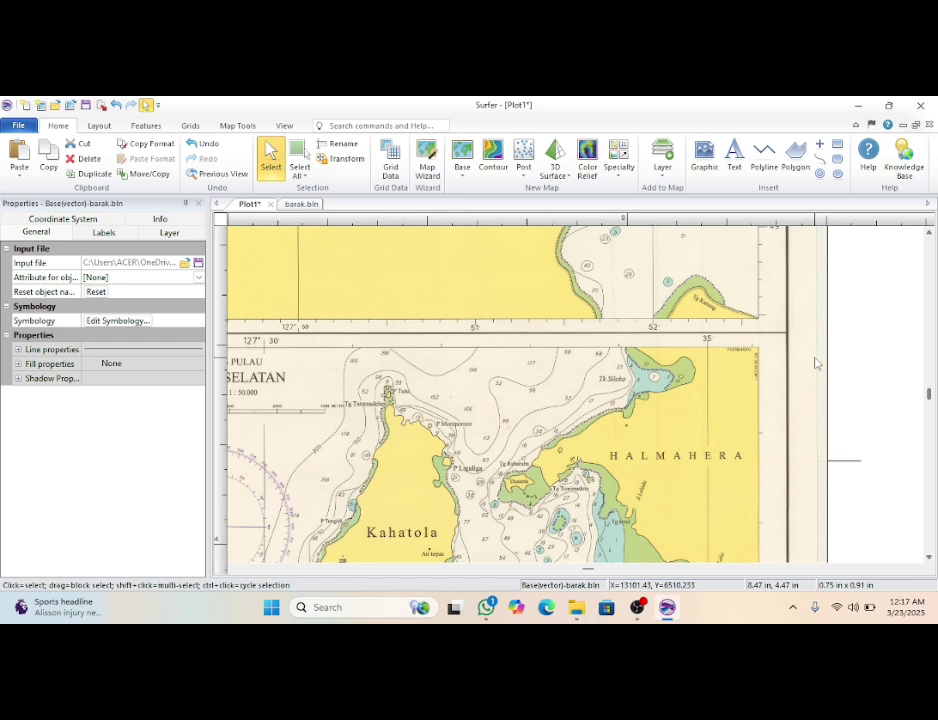
pyautogui.scroll(1, 814, 363)
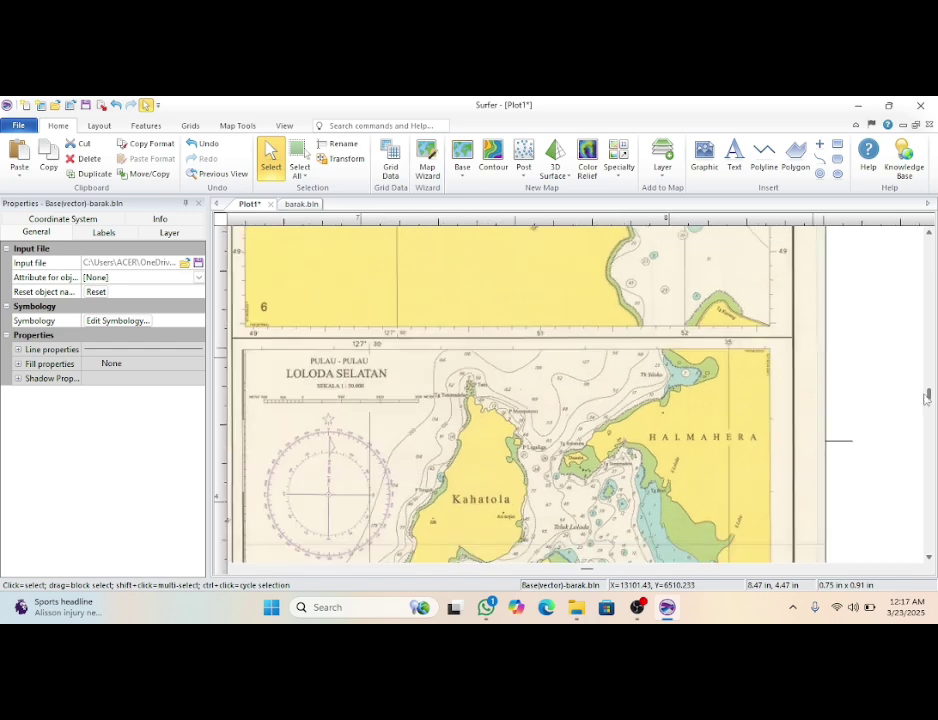
pyautogui.scroll(-2, 929, 400)
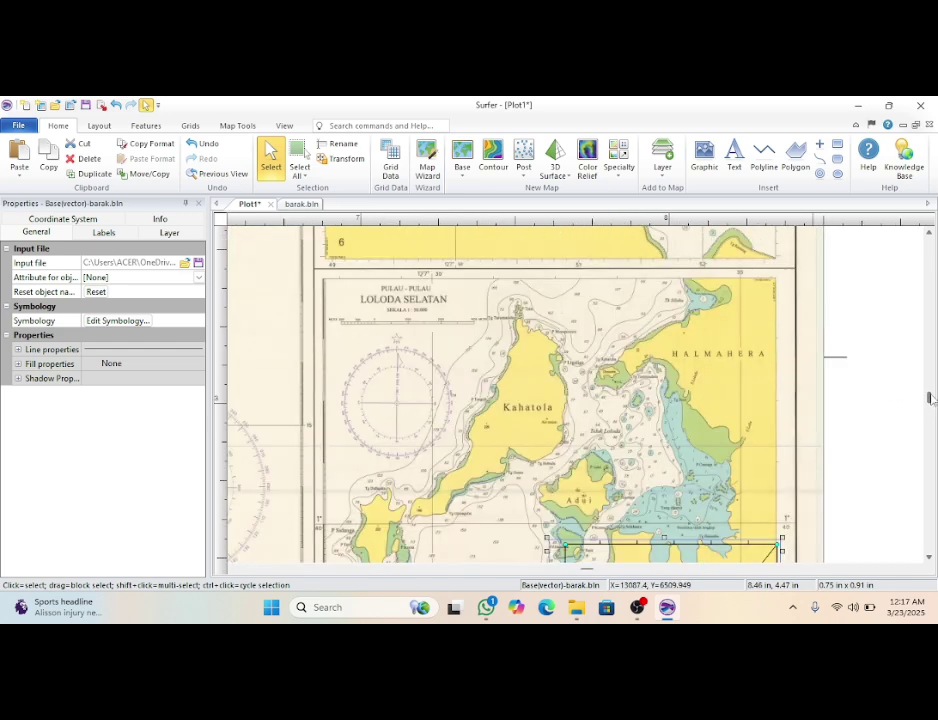
pyautogui.scroll(-5, 929, 400)
pyautogui.scroll(-4, 838, 374)
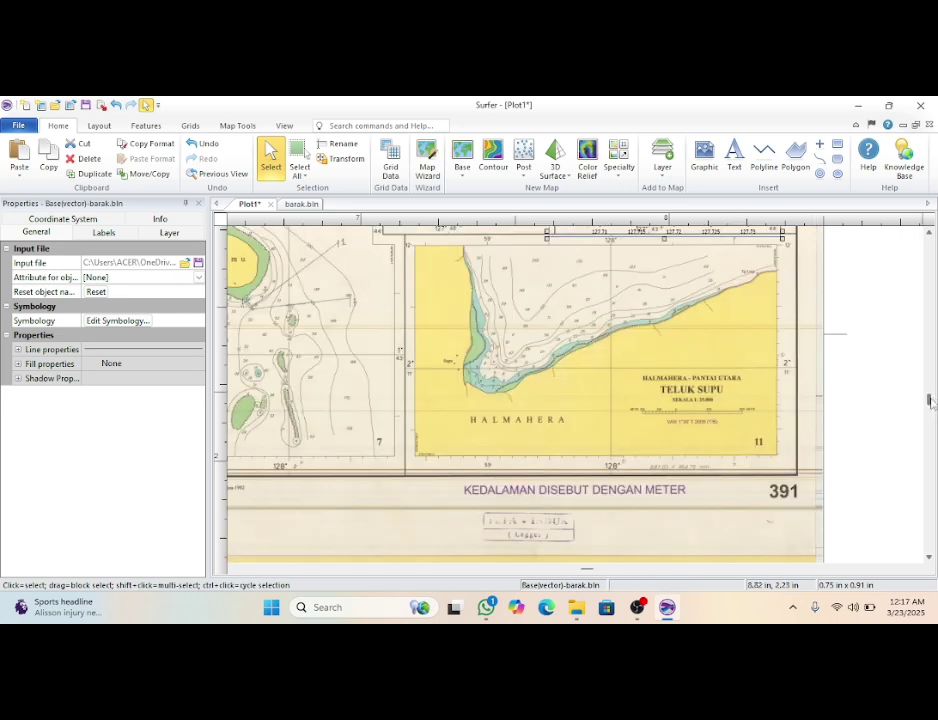
pyautogui.scroll(3, 929, 396)
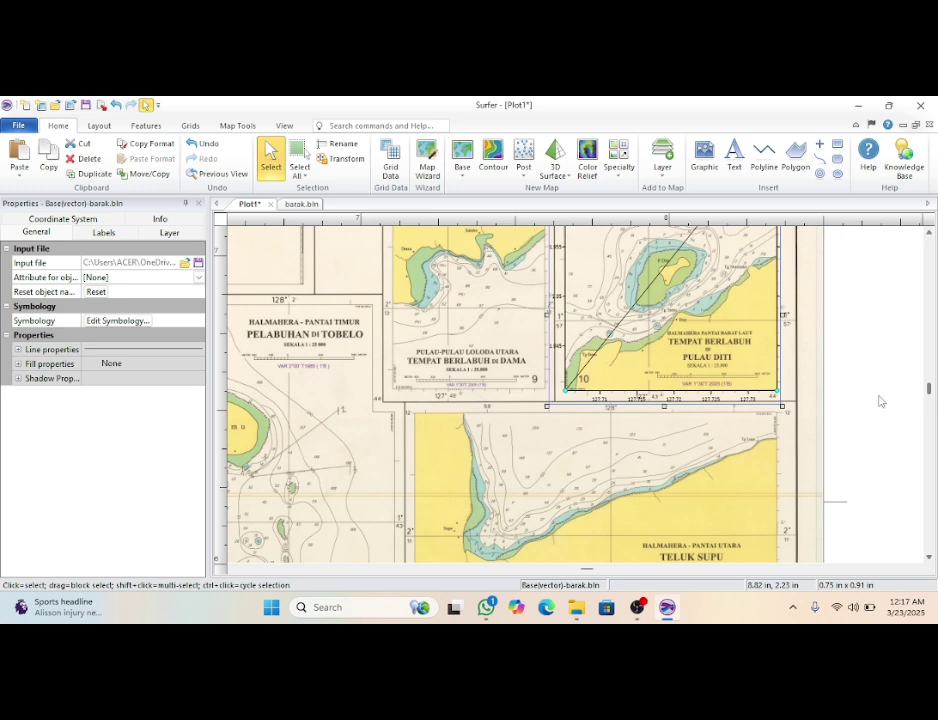
pyautogui.scroll(5, 880, 401)
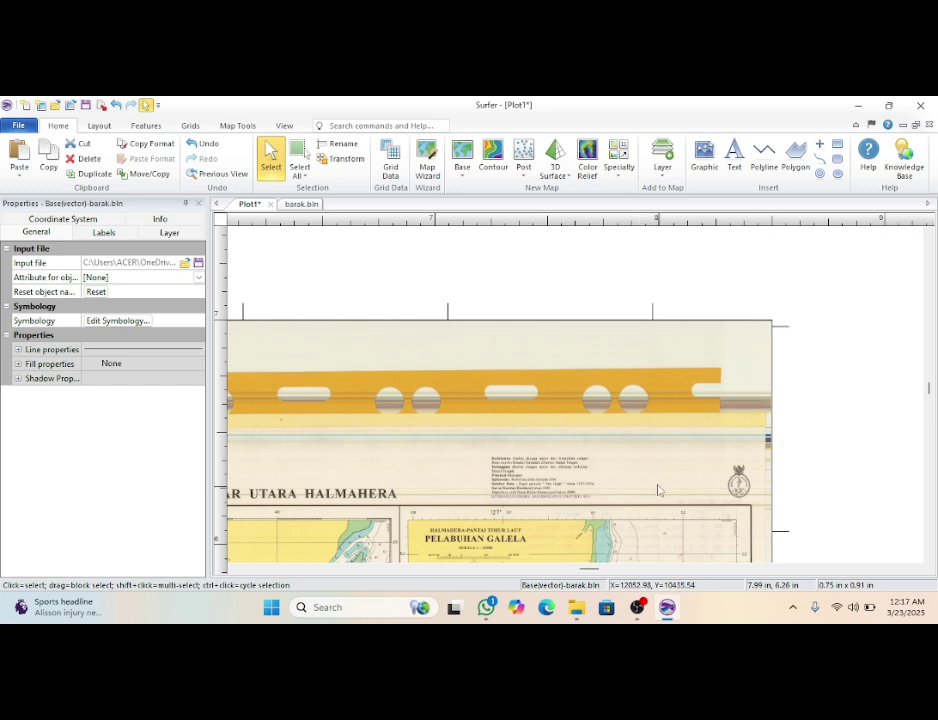
pyautogui.scroll(-1, 641, 485)
pyautogui.moveTo(926, 389)
pyautogui.mouseDown()
pyautogui.moveTo(927, 405)
pyautogui.moveTo(928, 378)
pyautogui.moveTo(927, 389)
pyautogui.mouseUp()
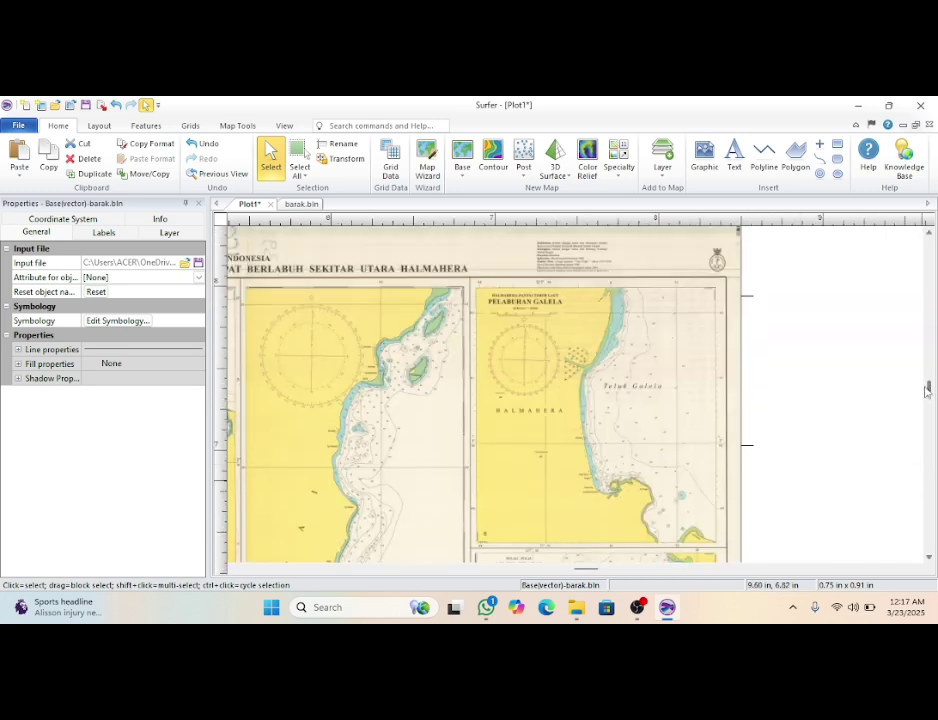
pyautogui.scroll(2, 802, 425)
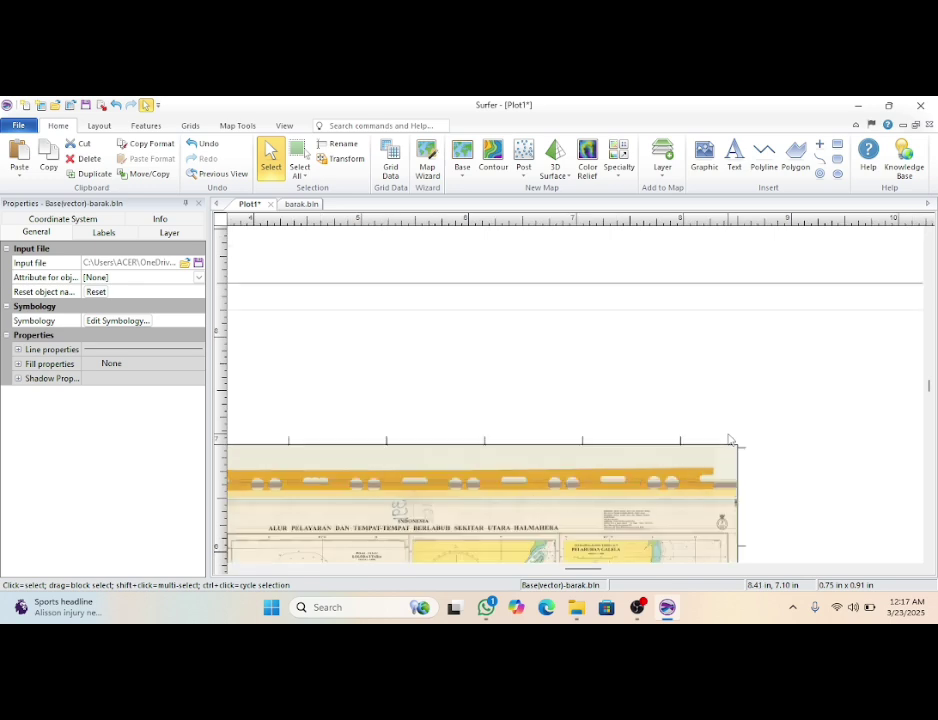
pyautogui.scroll(-2, 682, 470)
pyautogui.scroll(1, 672, 520)
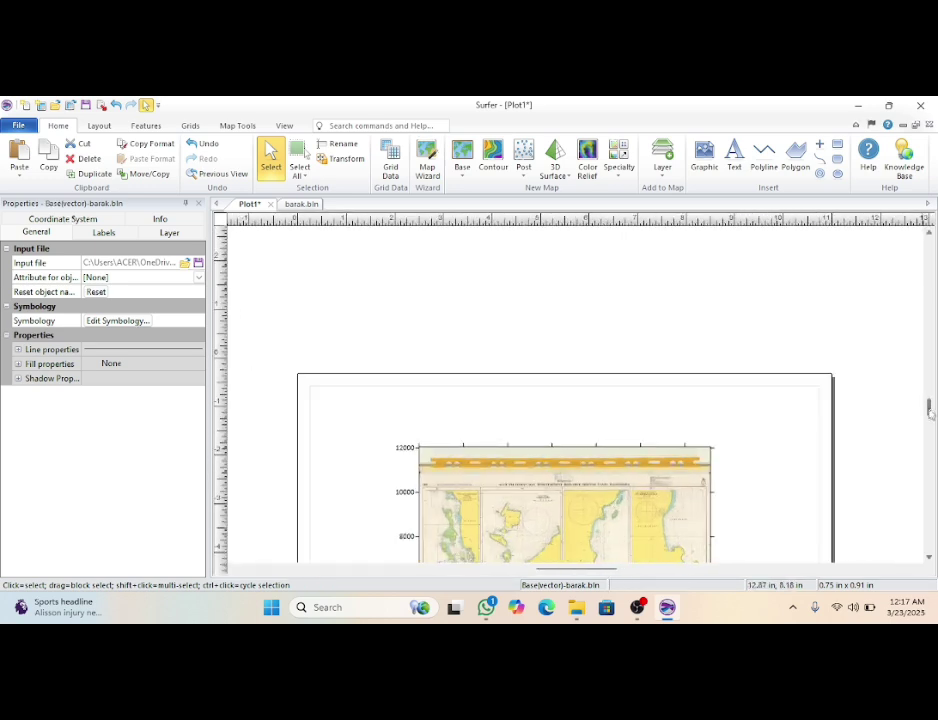
pyautogui.moveTo(929, 385); pyautogui.dragTo(929, 401)
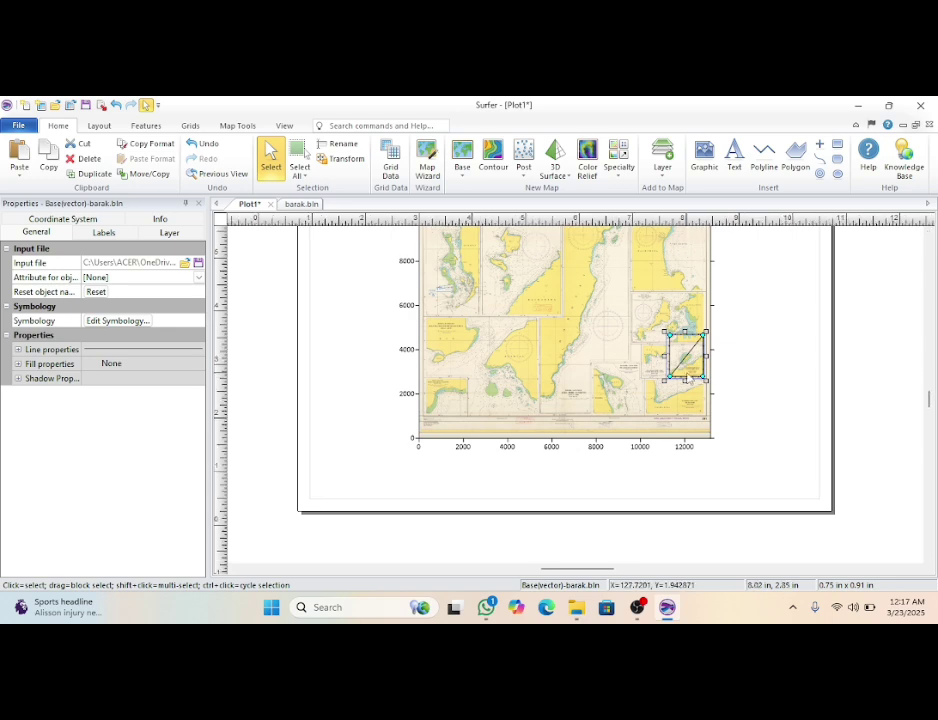
pyautogui.scroll(3, 686, 364)
pyautogui.scroll(2, 686, 364)
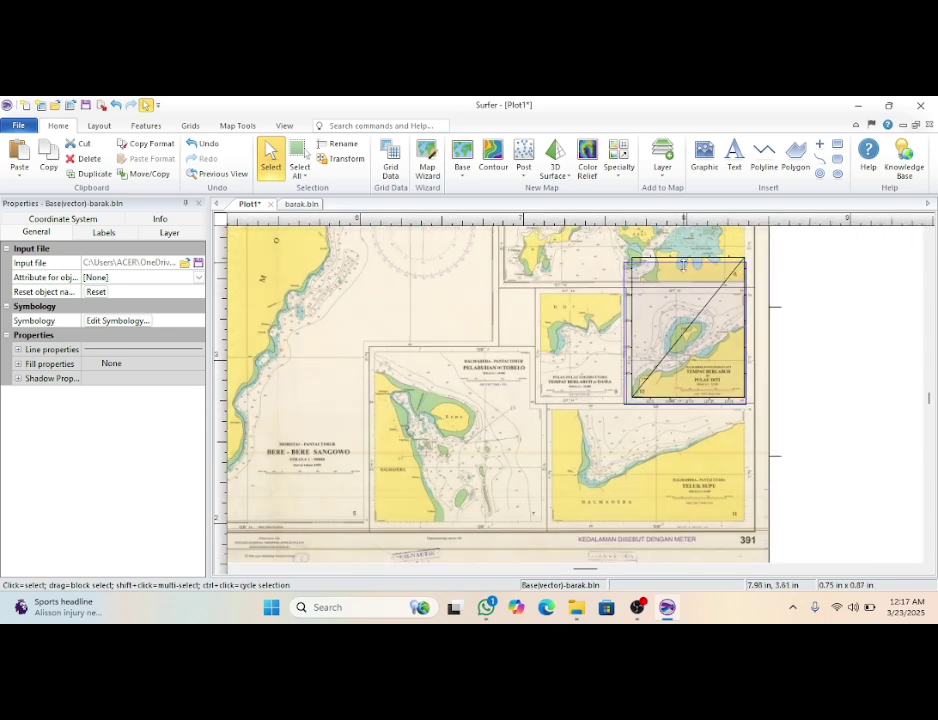
pyautogui.moveTo(685, 251); pyautogui.dragTo(686, 292)
pyautogui.scroll(1, 691, 318)
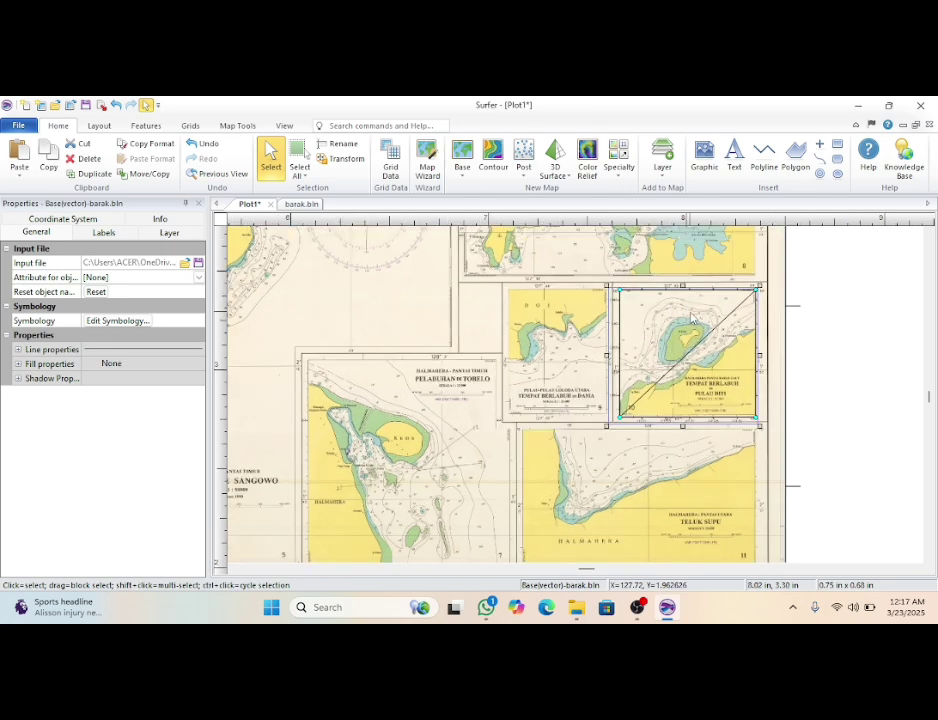
pyautogui.scroll(1, 691, 318)
pyautogui.scroll(1, 691, 318)
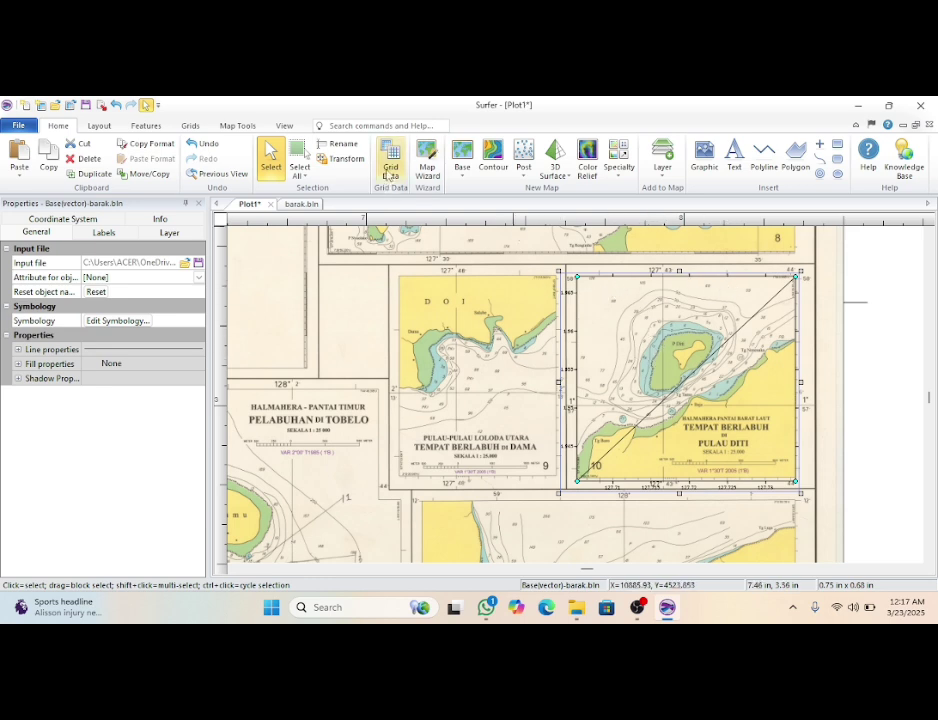
# Step: Start Digitize on the base map, record the 31 sounding near the inset's western border and append the depth -31
pyautogui.click(235, 127)
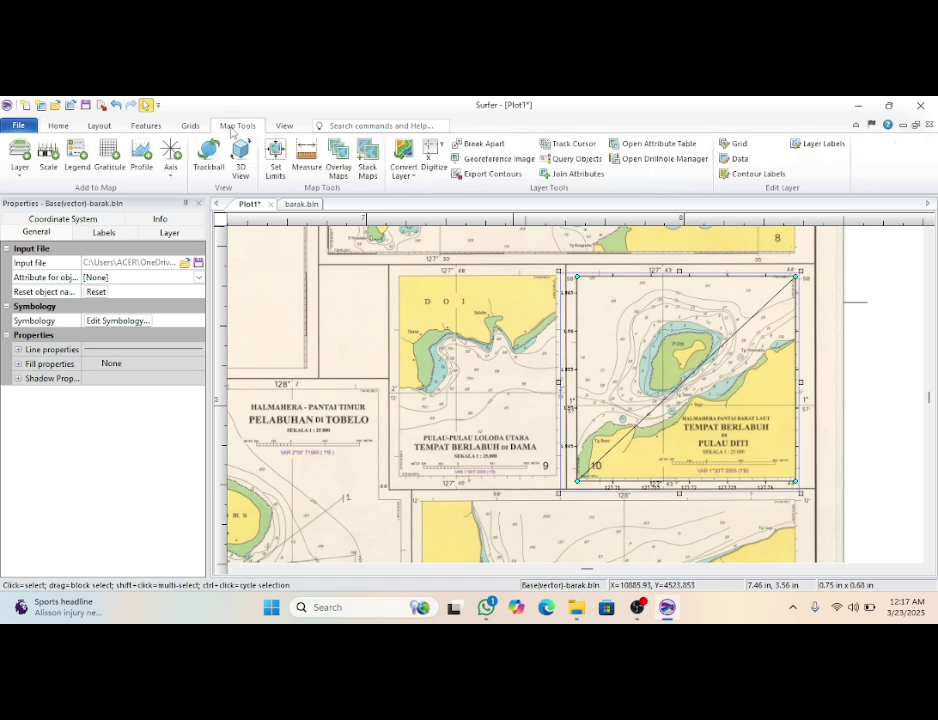
pyautogui.click(432, 155)
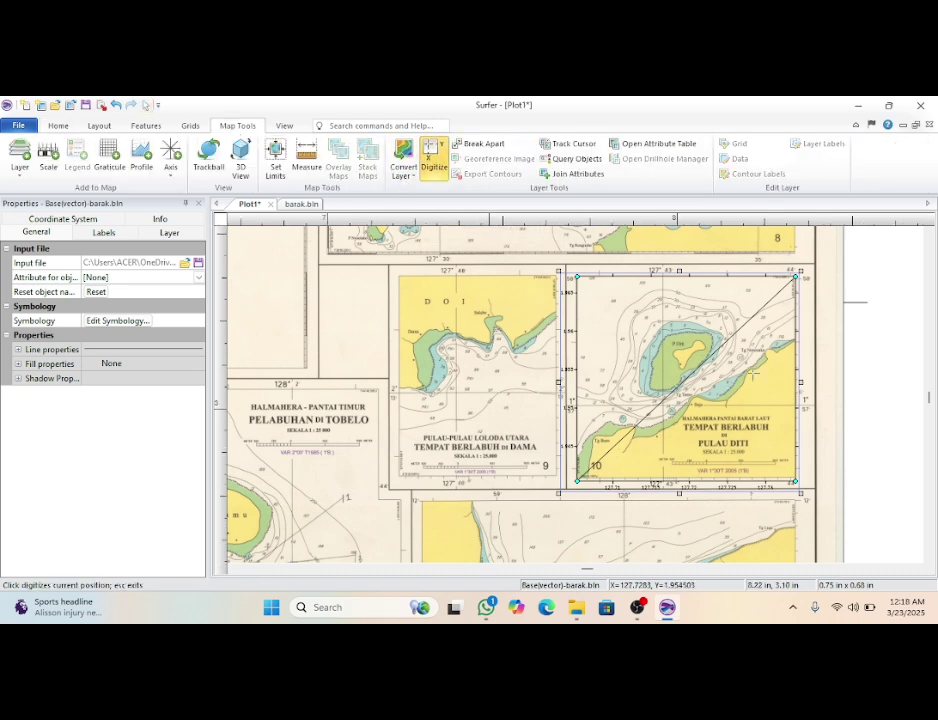
pyautogui.scroll(3, 720, 385)
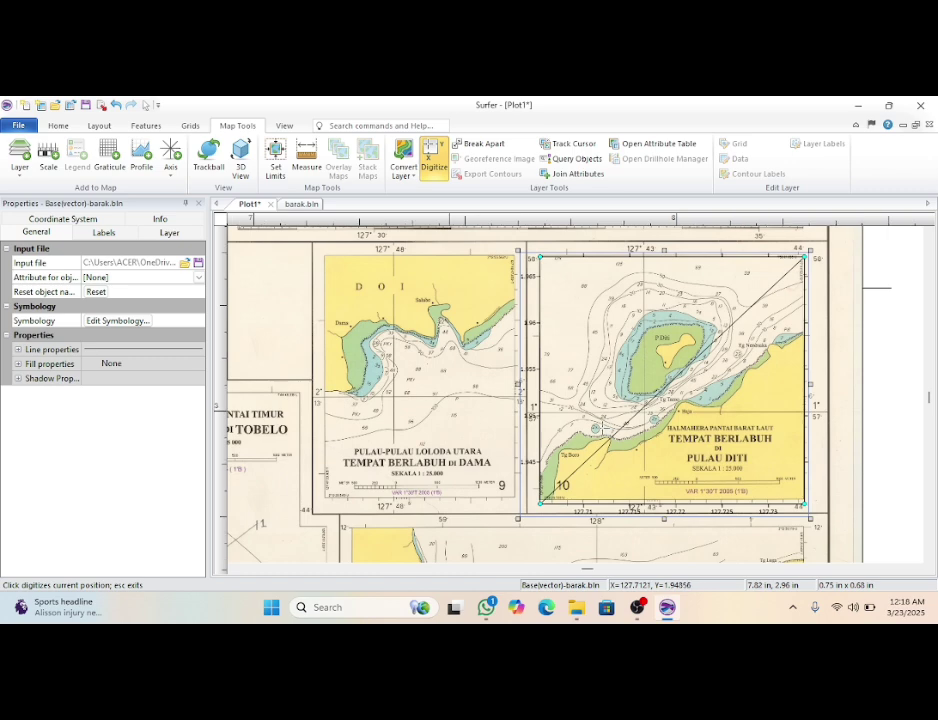
pyautogui.scroll(1, 743, 412)
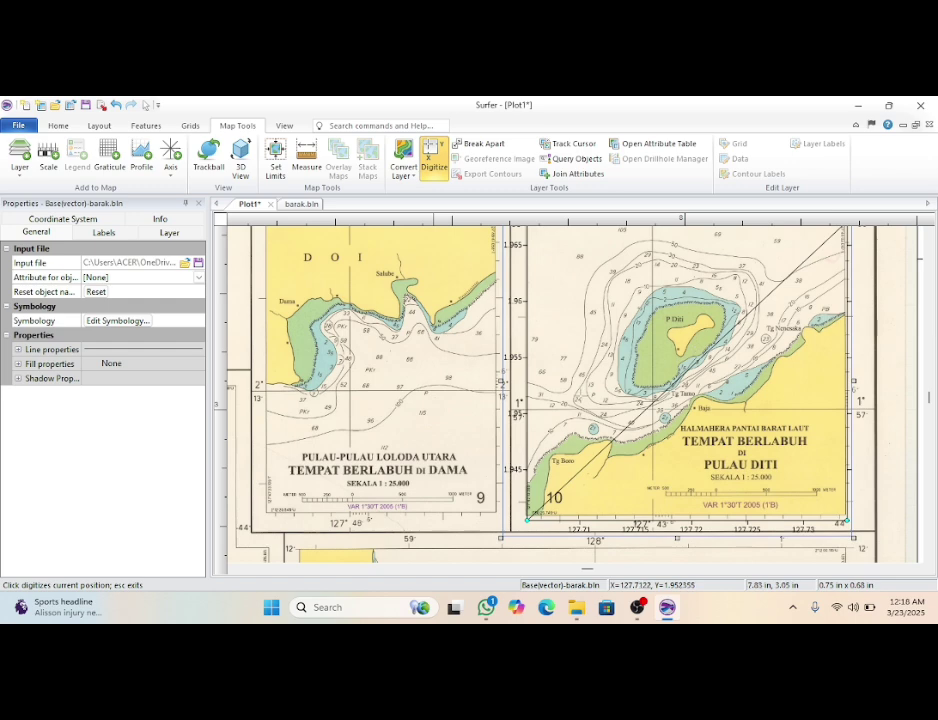
pyautogui.scroll(3, 553, 415)
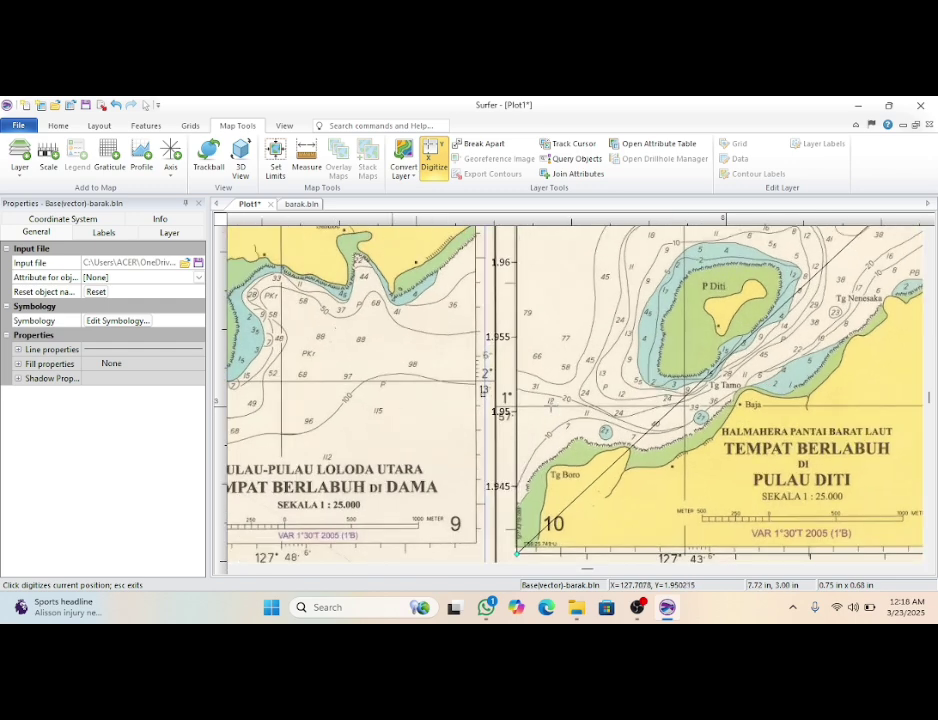
pyautogui.click(535, 386)
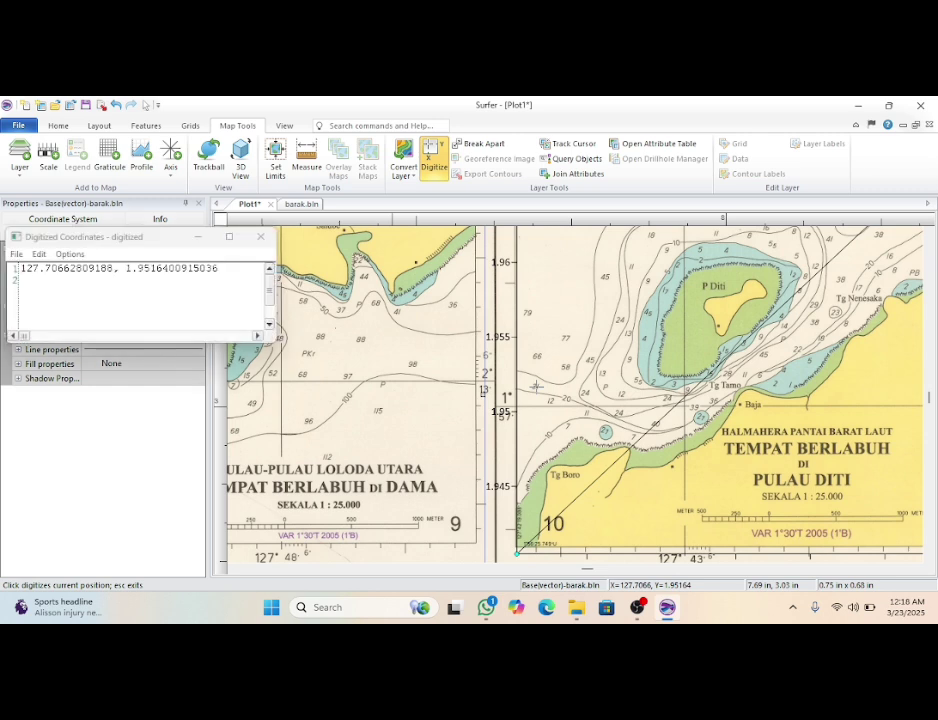
pyautogui.click(224, 273)
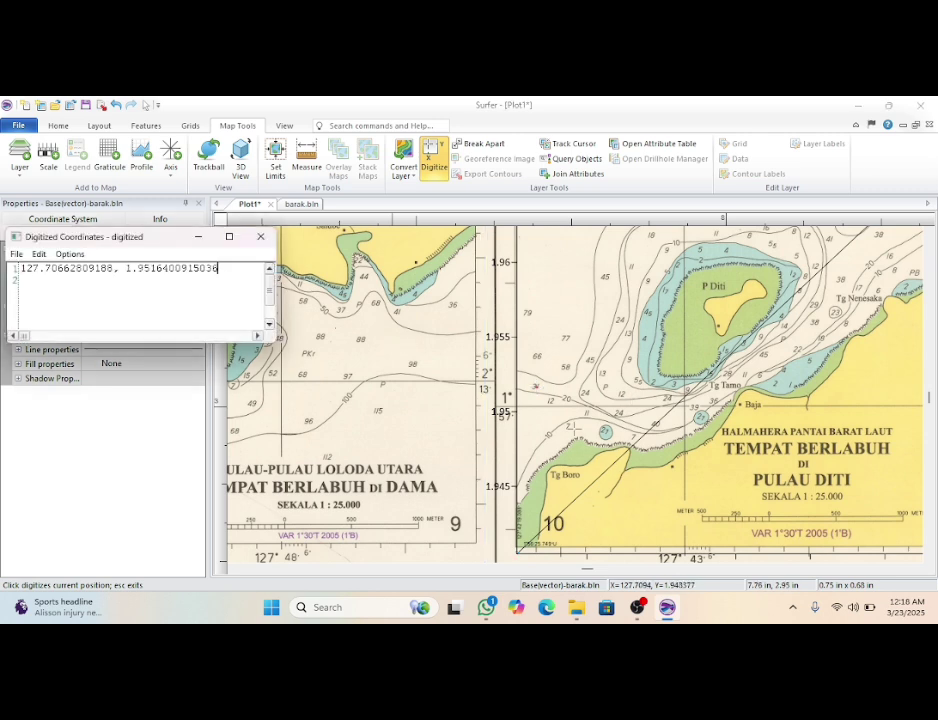
pyautogui.scroll(2, 538, 386)
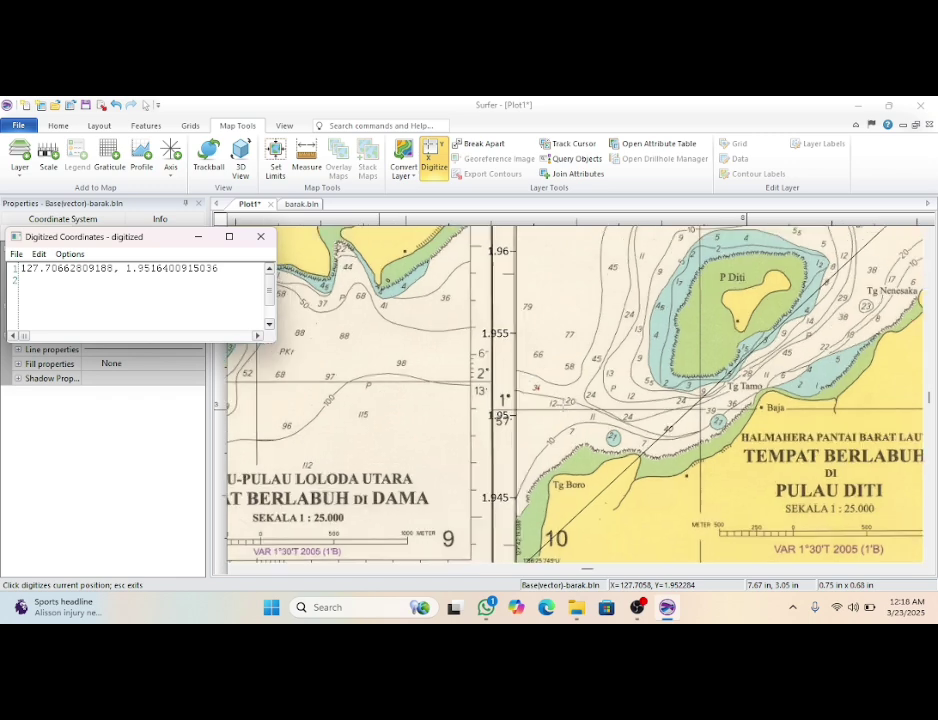
# Step: Digitize a point on the 10 contour label northwest of Tg Boro and append the depth -10
pyautogui.scroll(2, 562, 402)
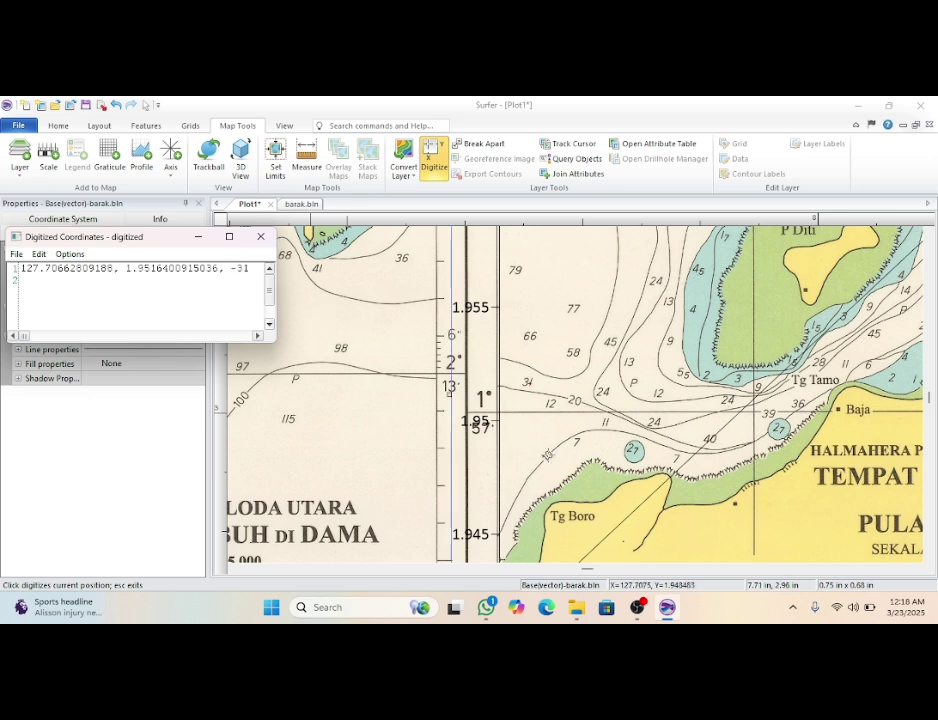
pyautogui.click(547, 455)
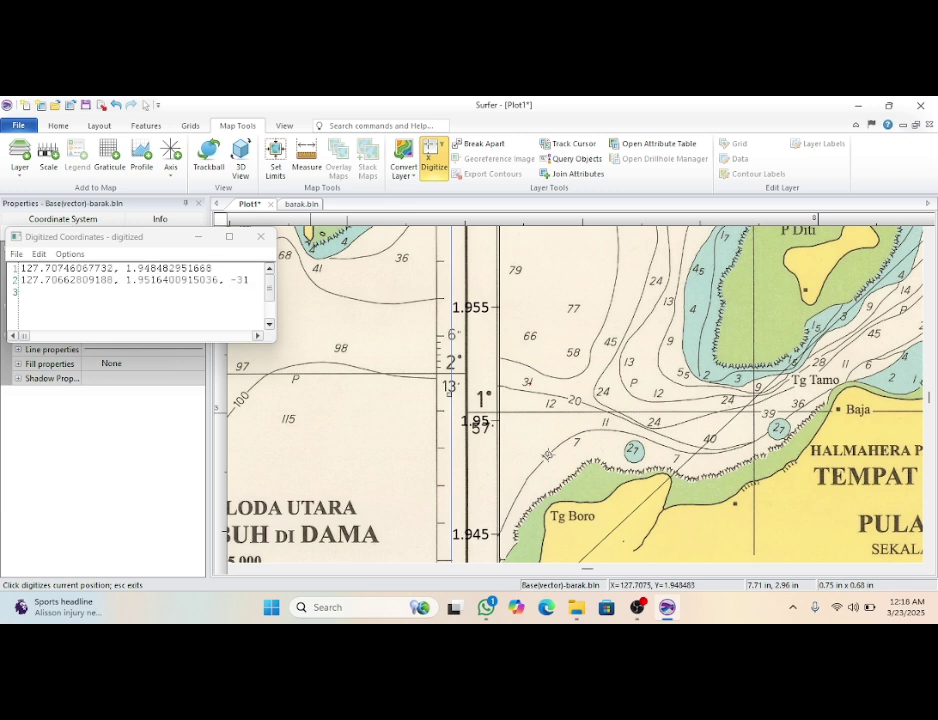
pyautogui.click(238, 270)
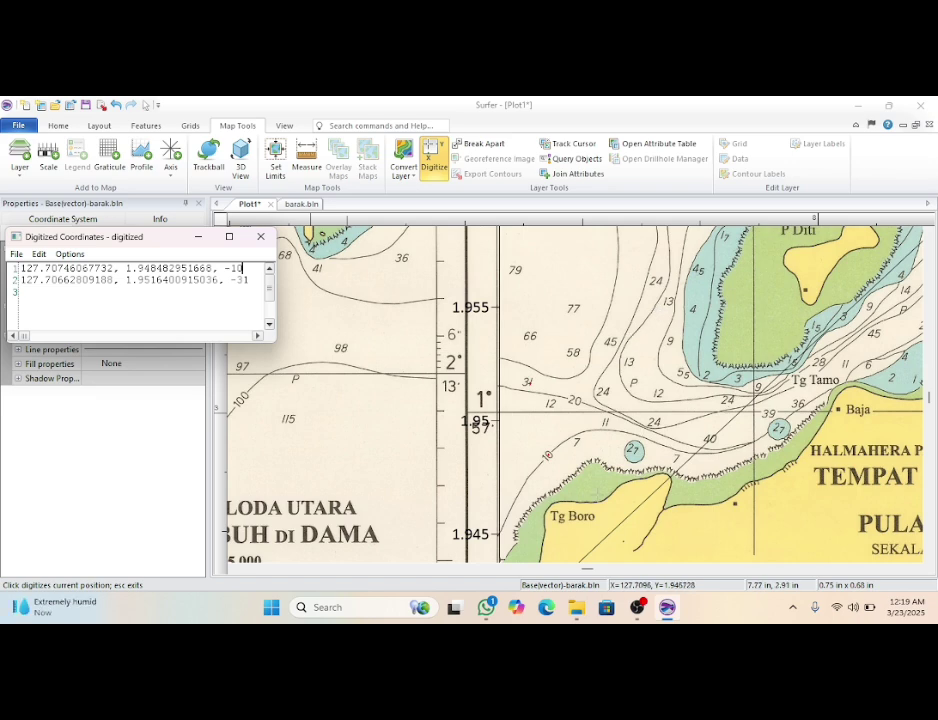
# Step: Digitize a run of points along the reef edge southwest of Tg Boro, starting at the inset's western border
pyautogui.scroll(-1, 605, 494)
pyautogui.scroll(-1, 605, 494)
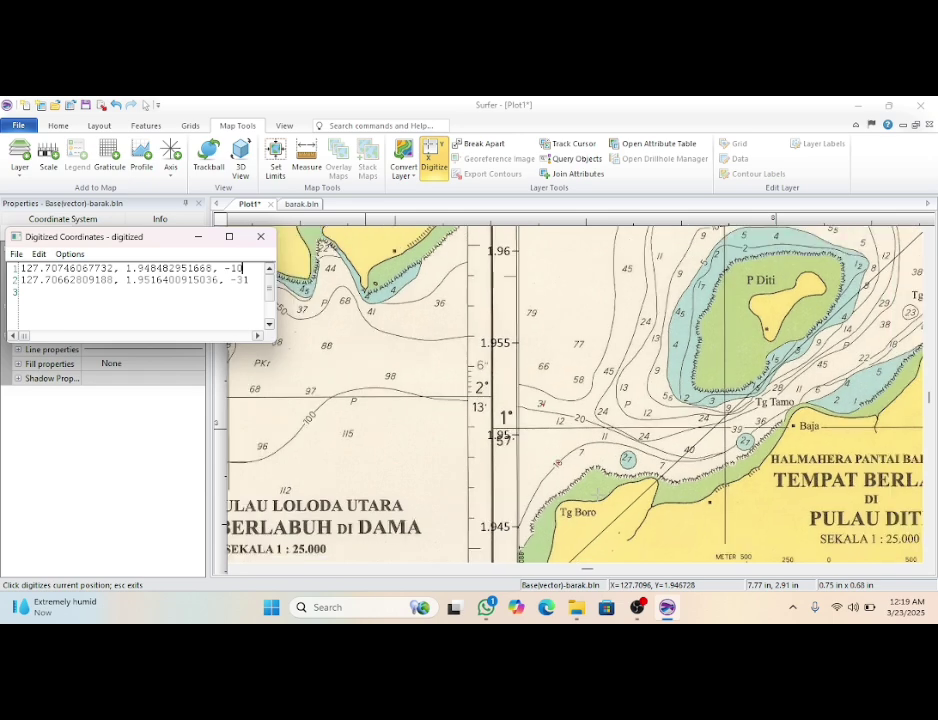
pyautogui.scroll(2, 585, 534)
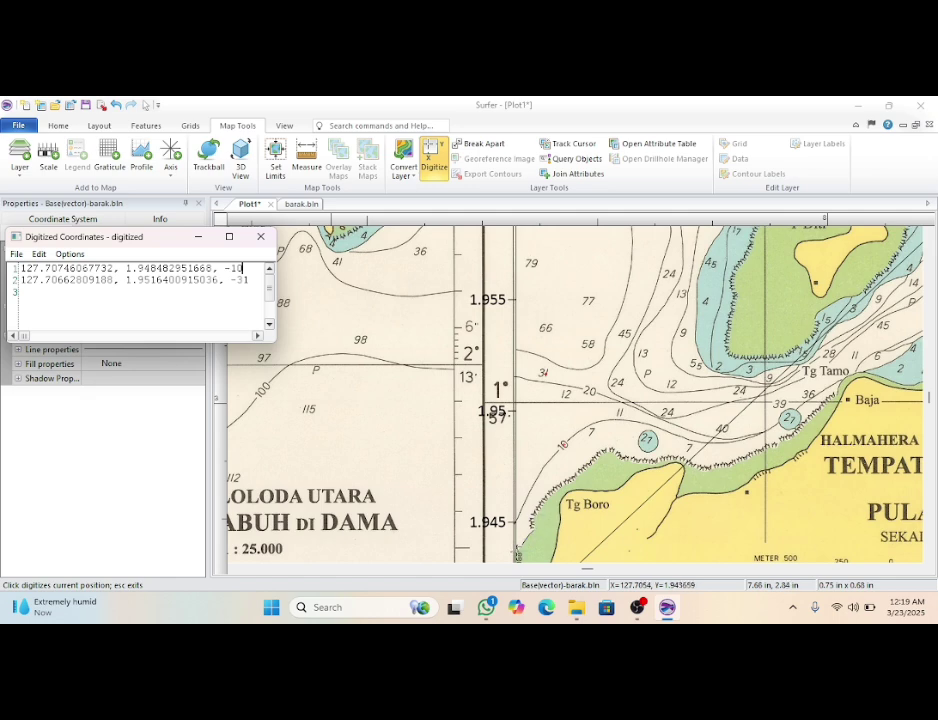
pyautogui.click(518, 553)
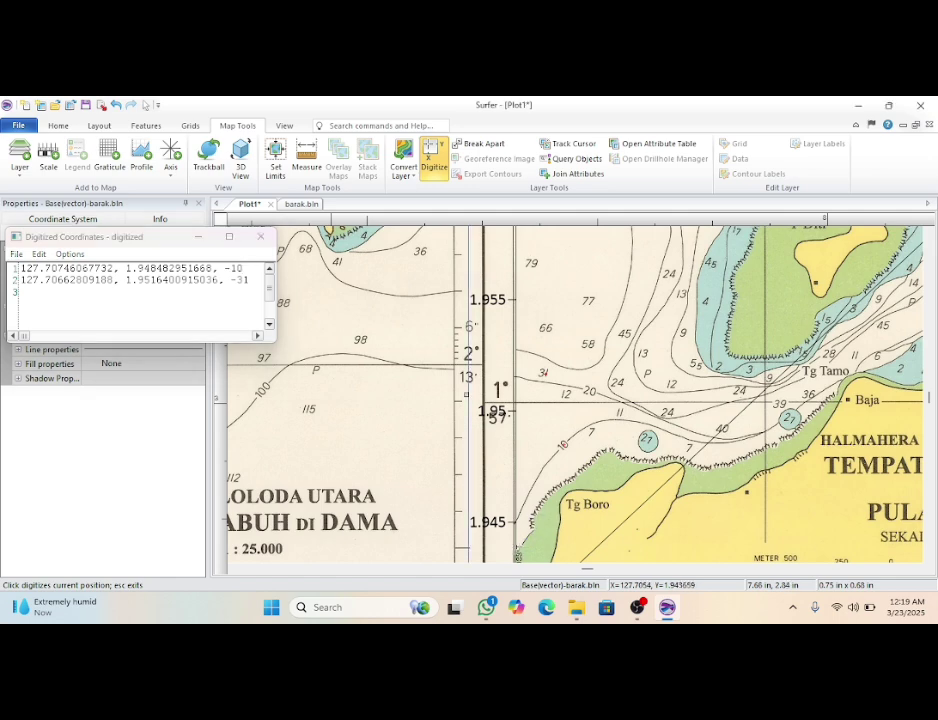
pyautogui.click(517, 553)
pyautogui.scroll(2, 517, 553)
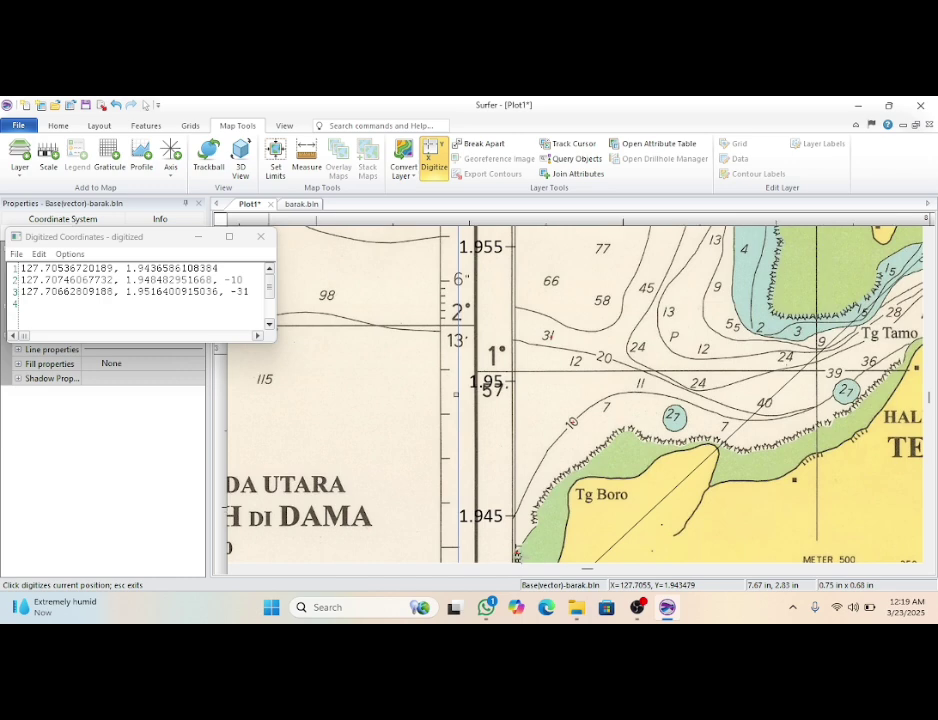
pyautogui.scroll(2, 517, 553)
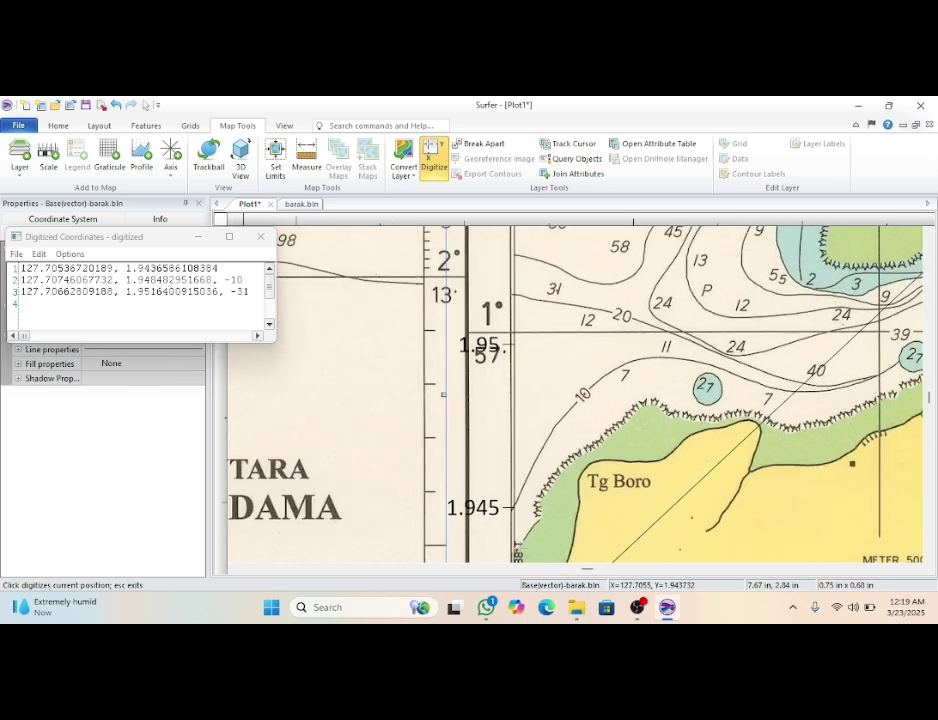
pyautogui.click(517, 552)
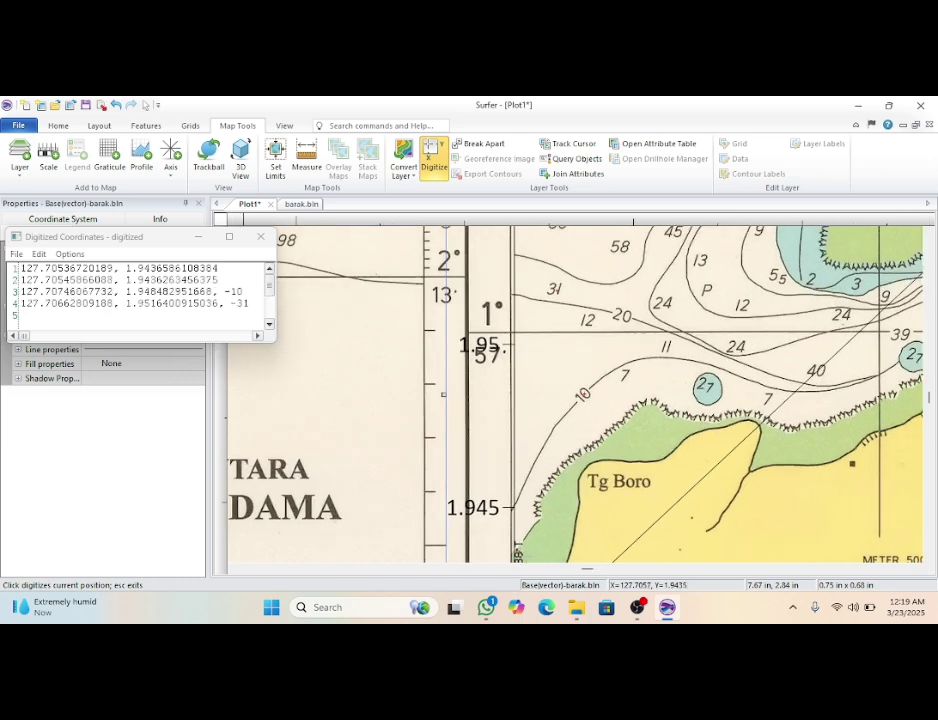
pyautogui.click(517, 547)
pyautogui.click(517, 542)
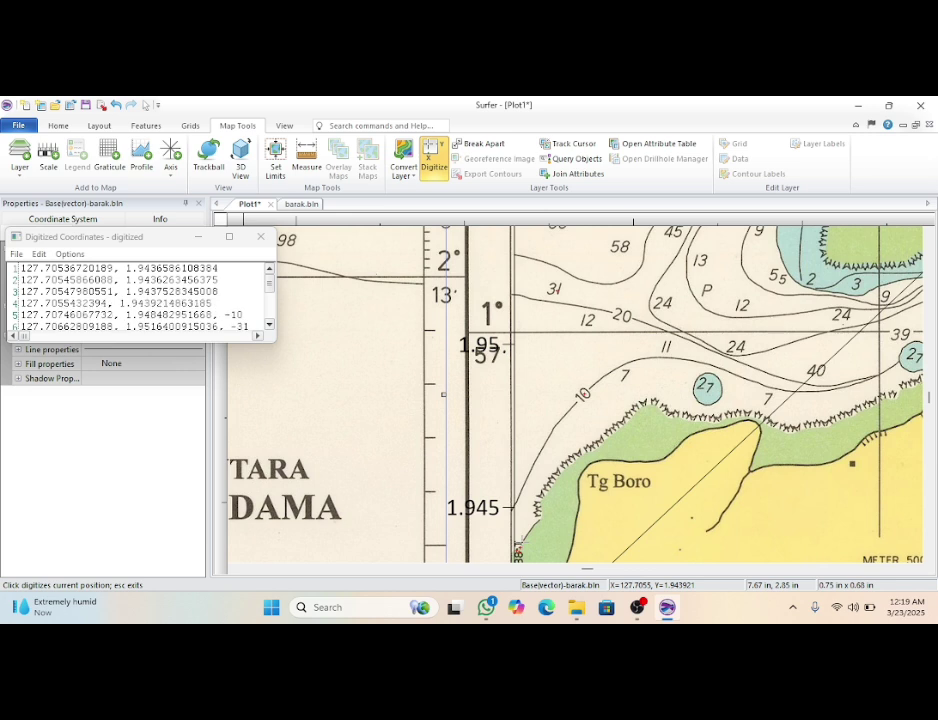
pyautogui.click(520, 538)
pyautogui.click(520, 533)
pyautogui.click(523, 528)
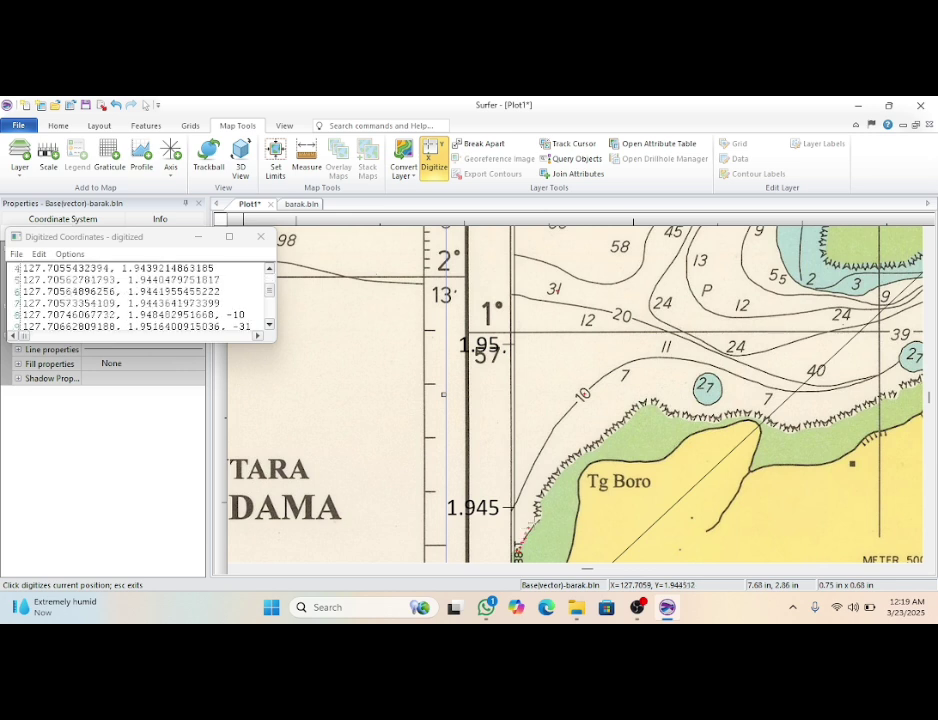
pyautogui.click(529, 522)
pyautogui.click(532, 519)
pyautogui.click(535, 513)
pyautogui.click(535, 510)
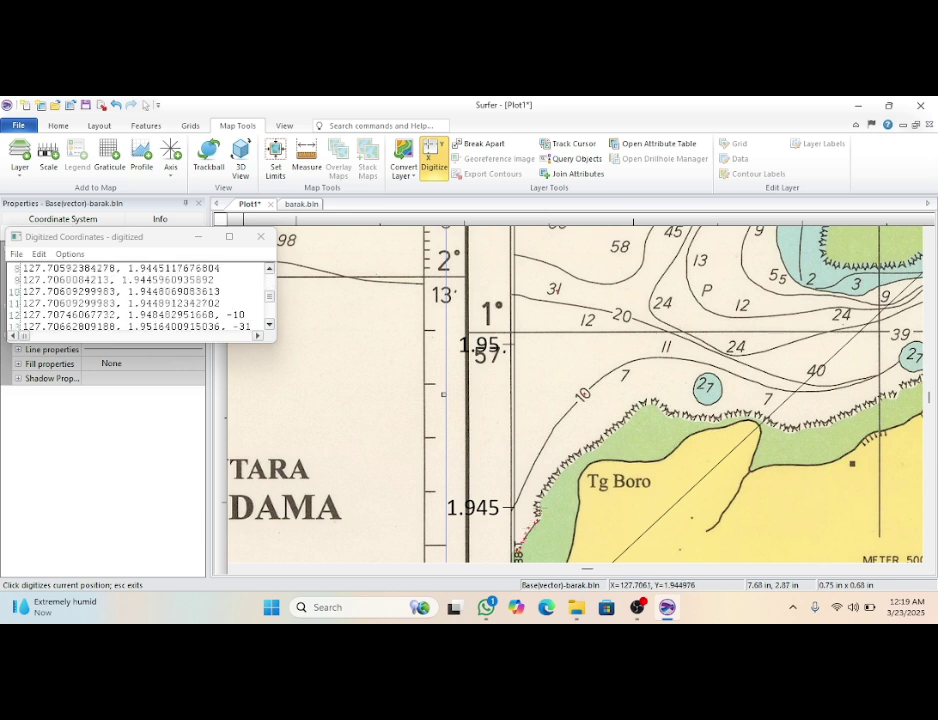
pyautogui.click(535, 506)
pyautogui.click(536, 504)
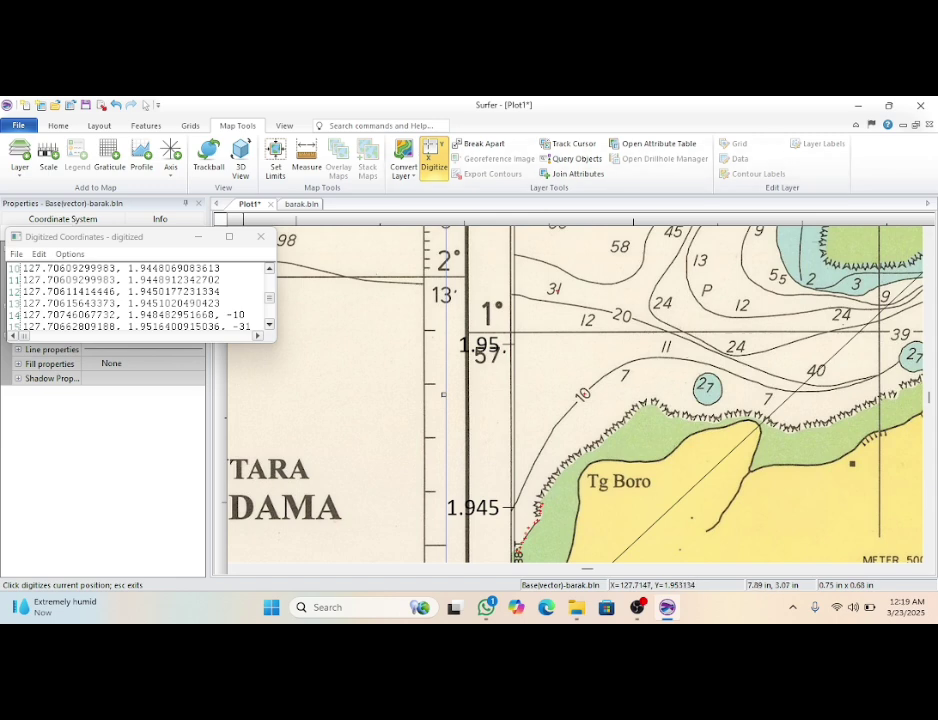
# Step: Discard the digitized coordinates without saving and leave Digitize mode by returning to the Select tool
pyautogui.scroll(-1, 833, 266)
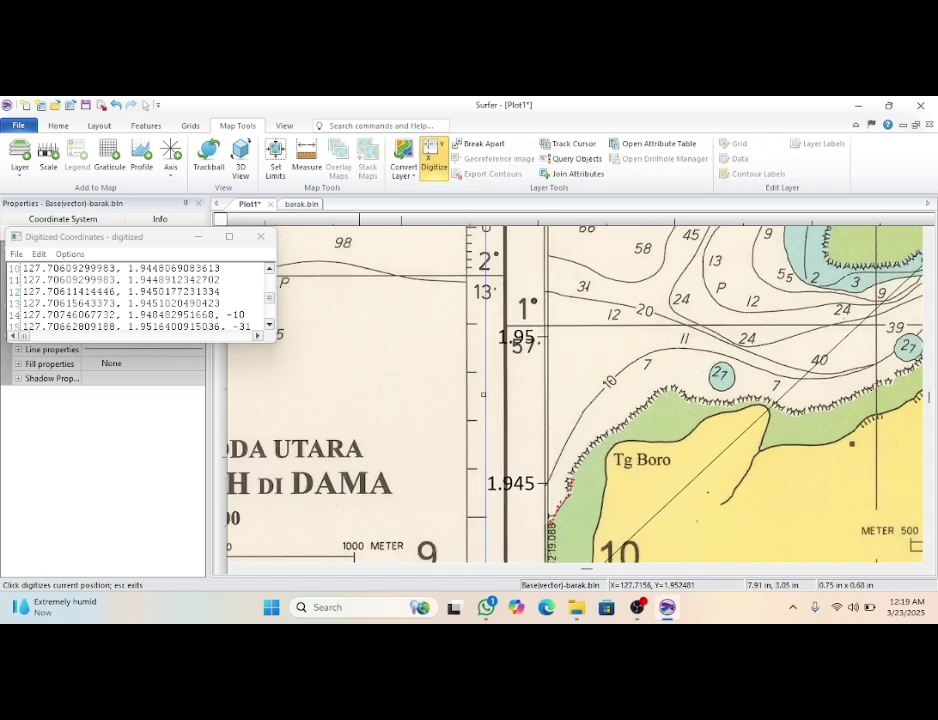
pyautogui.scroll(-2, 832, 280)
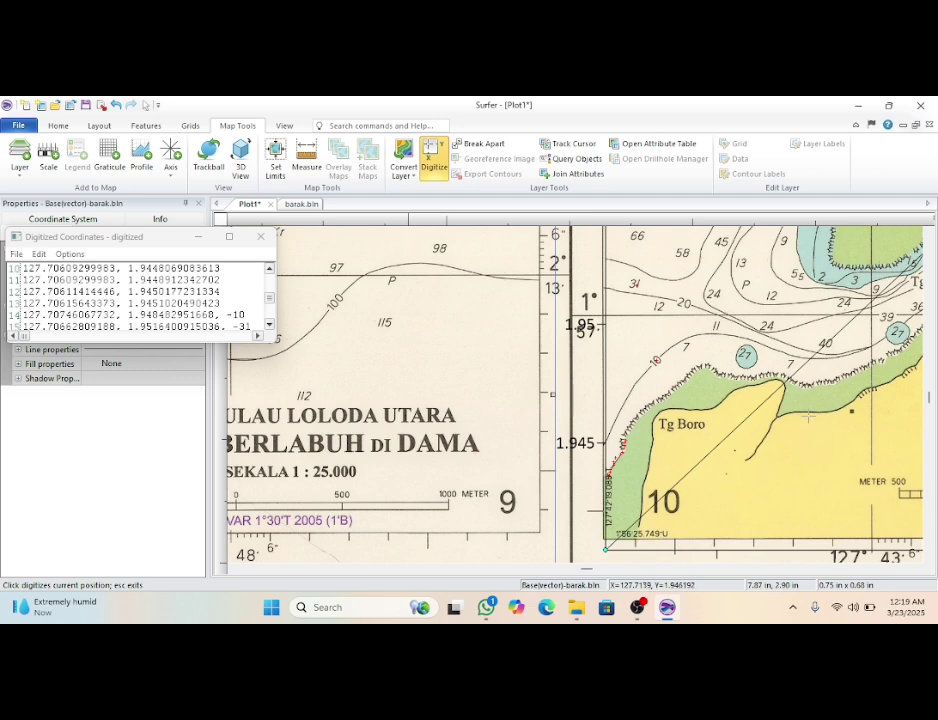
pyautogui.scroll(-1, 871, 323)
pyautogui.scroll(-1, 872, 322)
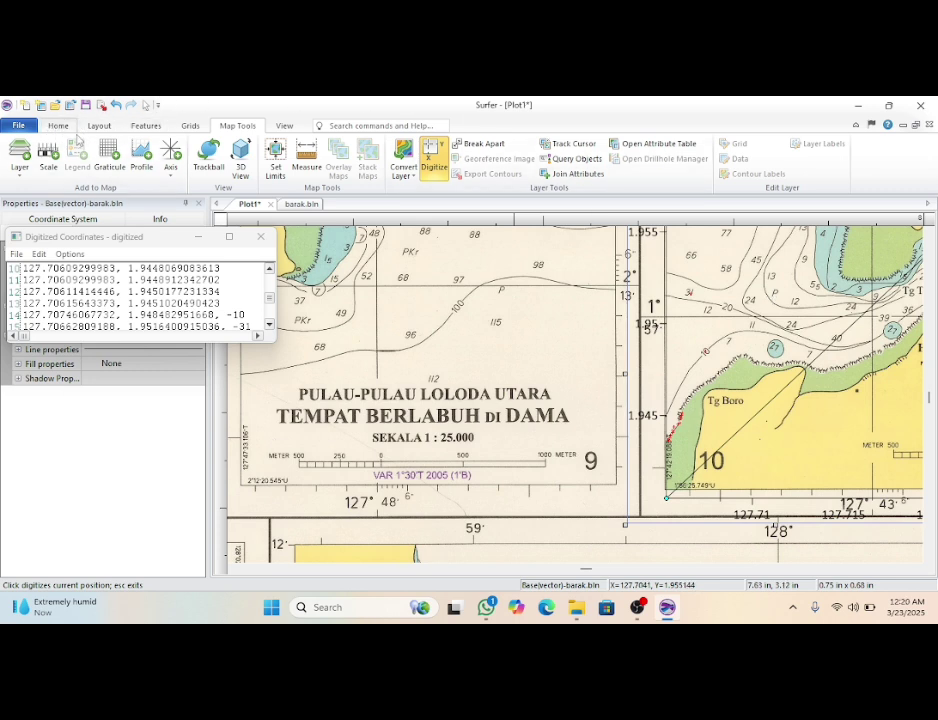
pyautogui.click(262, 244)
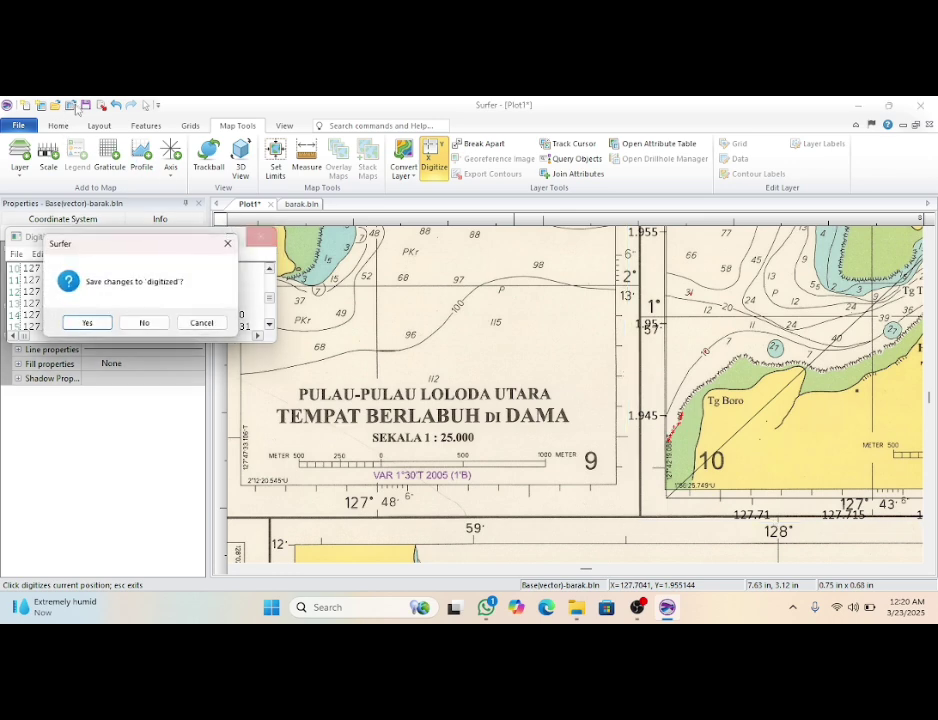
pyautogui.click(137, 322)
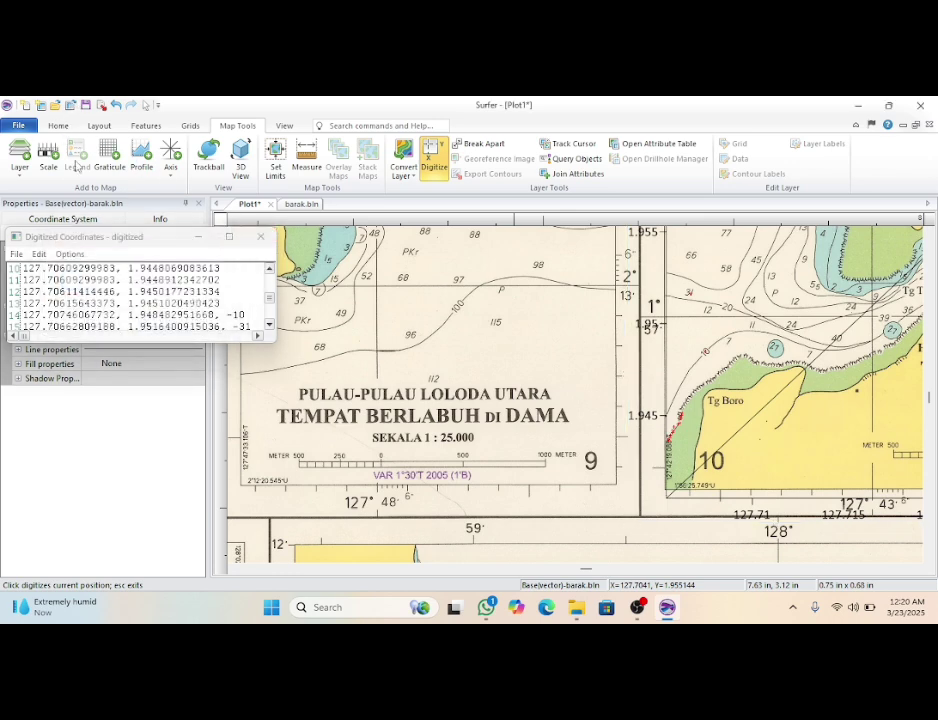
pyautogui.click(59, 127)
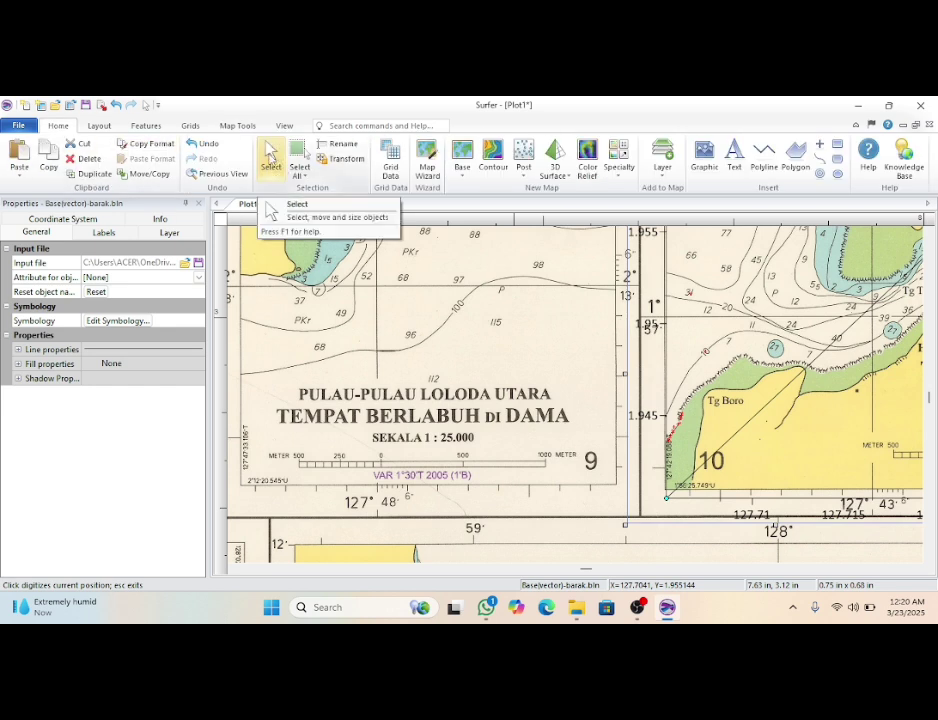
pyautogui.click(270, 152)
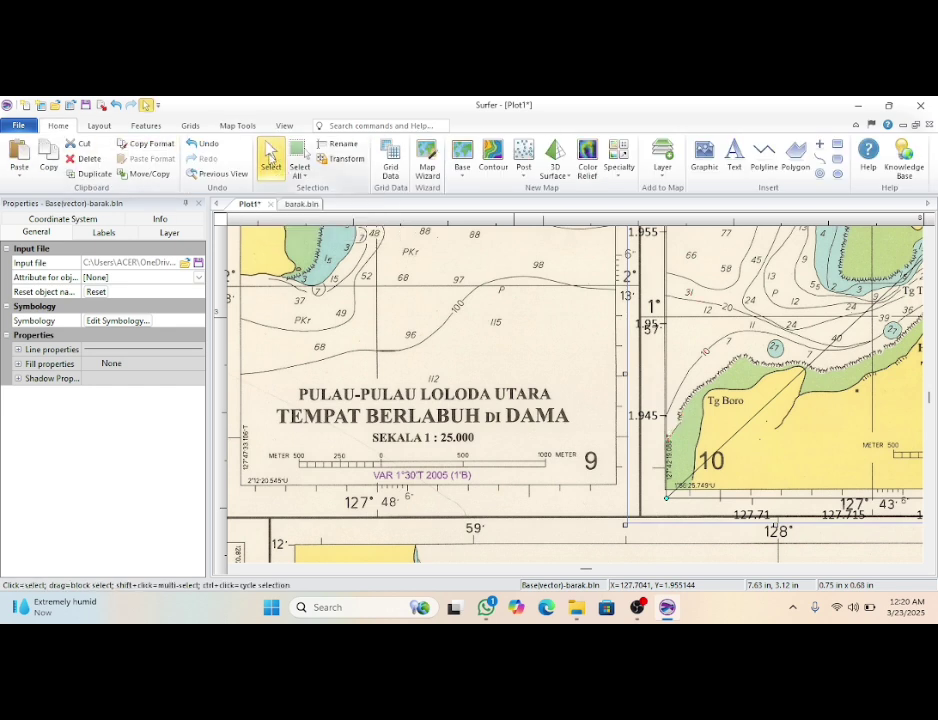
# Step: Grid digitized.bln with the Kriging method, using columns A, B and C as X, Y and Z
pyautogui.click(391, 160)
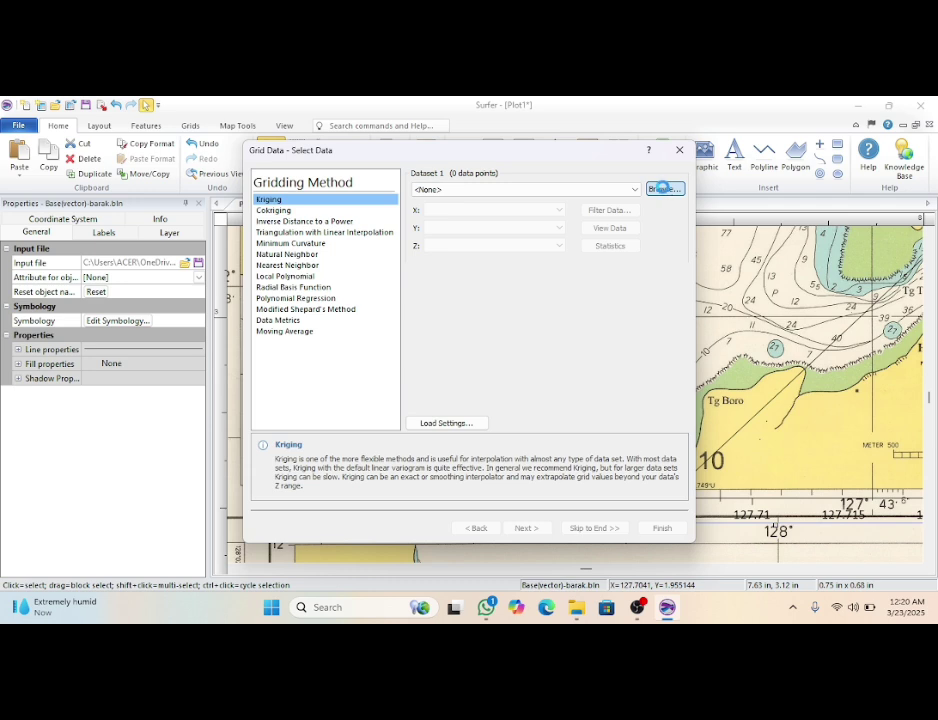
pyautogui.click(664, 190)
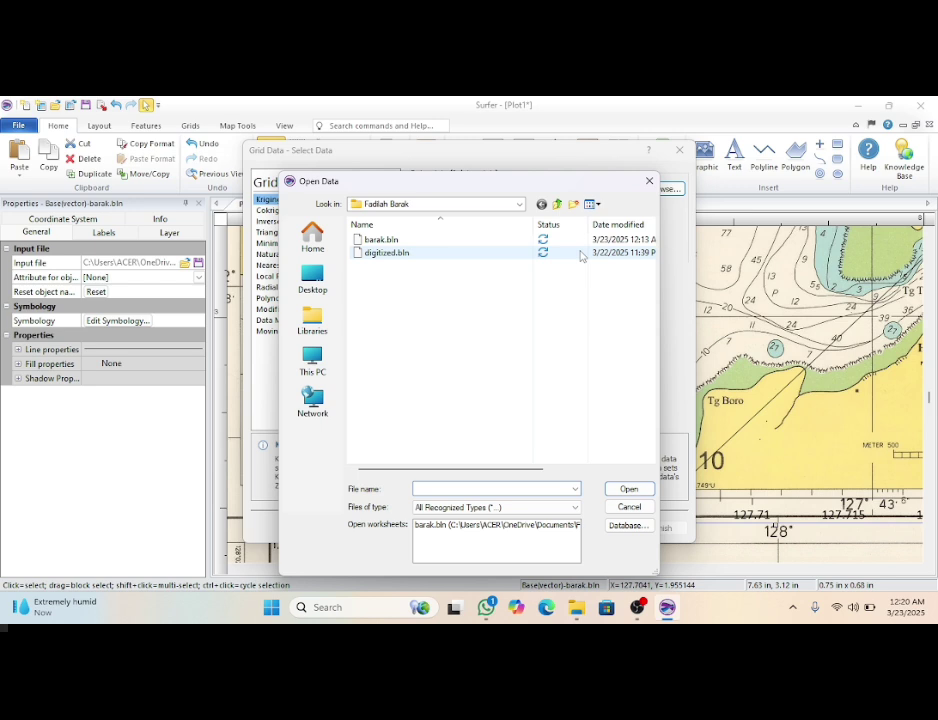
pyautogui.click(486, 253)
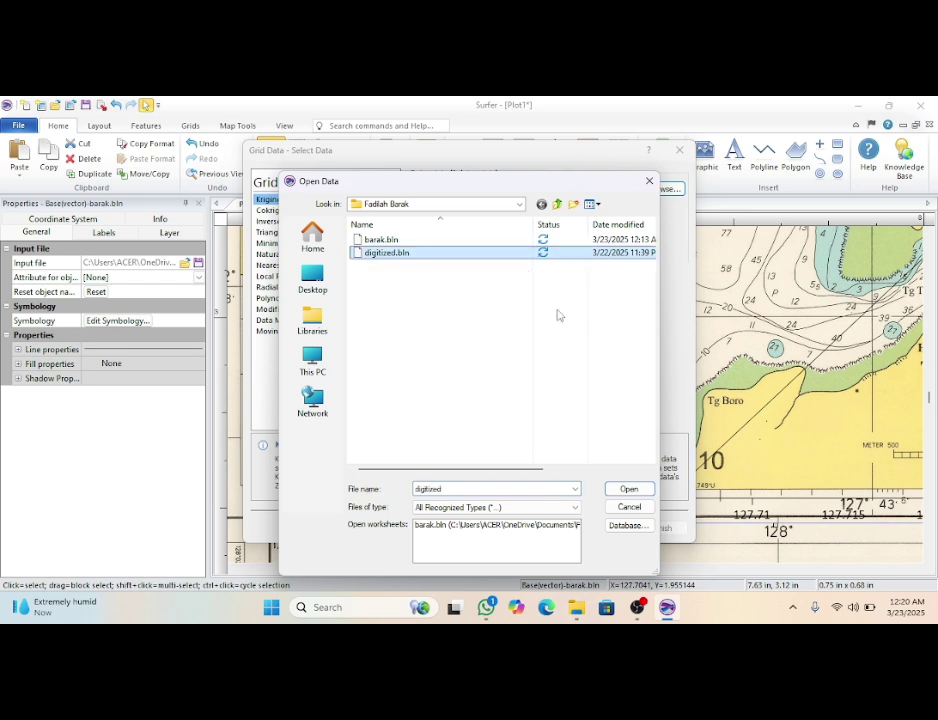
pyautogui.click(628, 489)
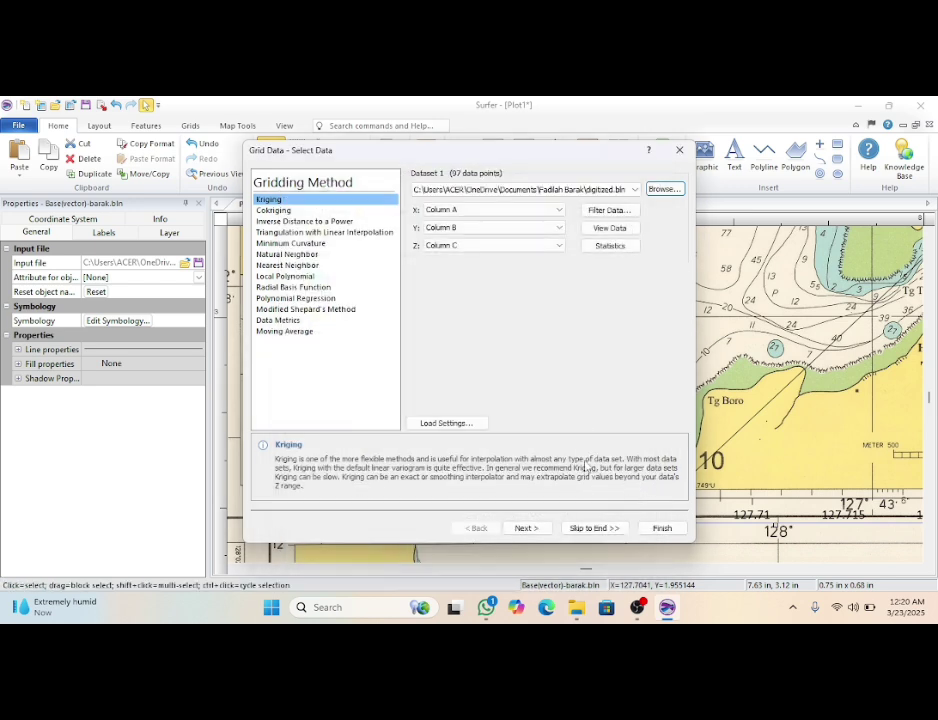
pyautogui.click(605, 528)
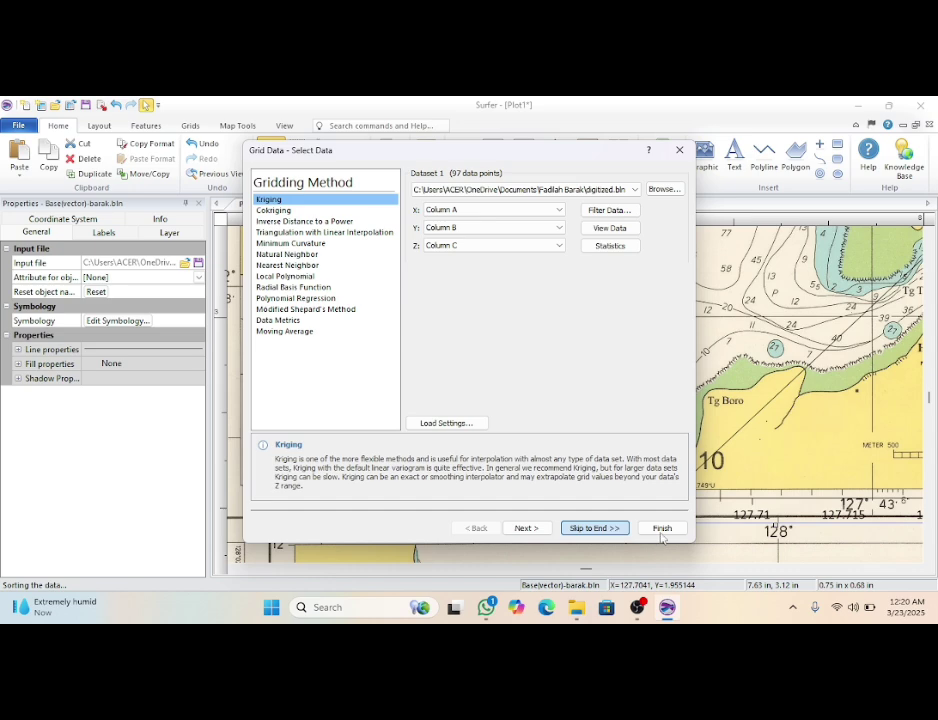
pyautogui.click(663, 529)
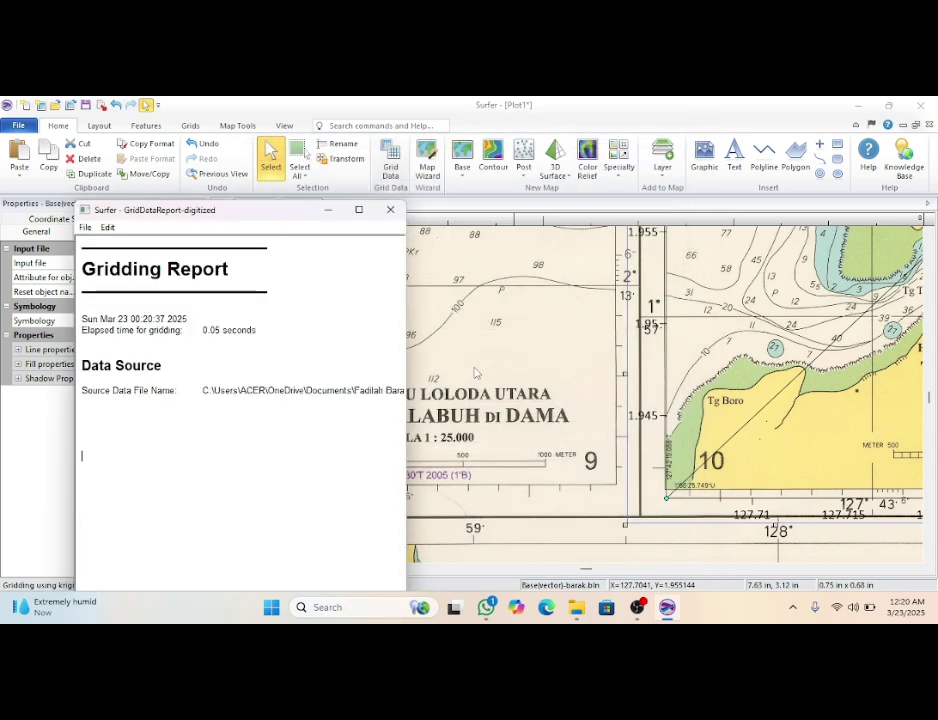
# Step: Read through the gridding report's data filtering, statistics and regression sections, dismiss the grid file notice and close the report
pyautogui.scroll(-10, 381, 425)
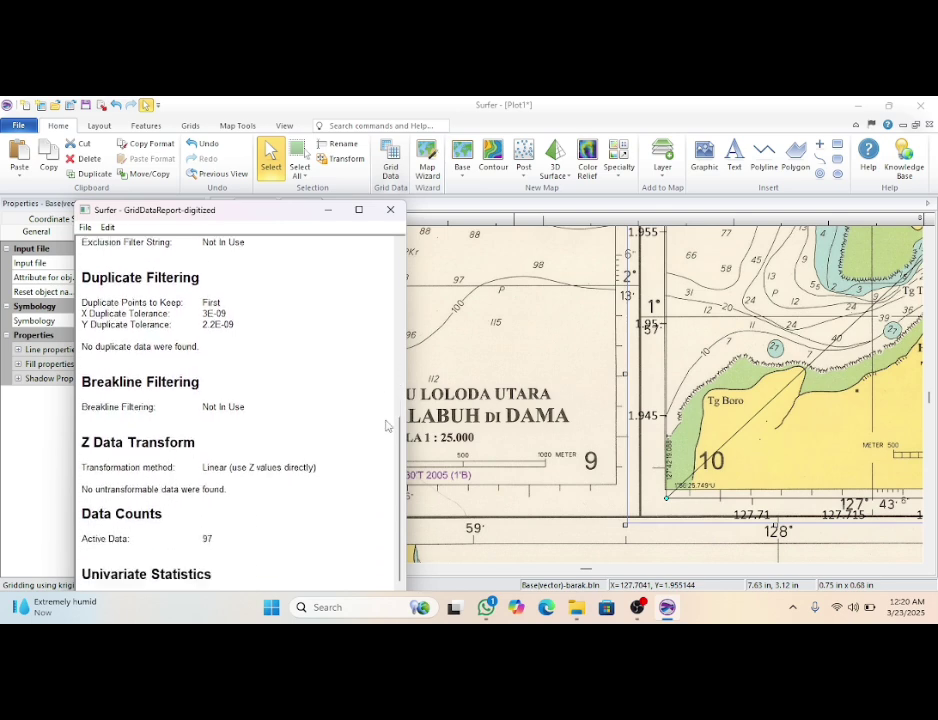
pyautogui.scroll(-4, 393, 410)
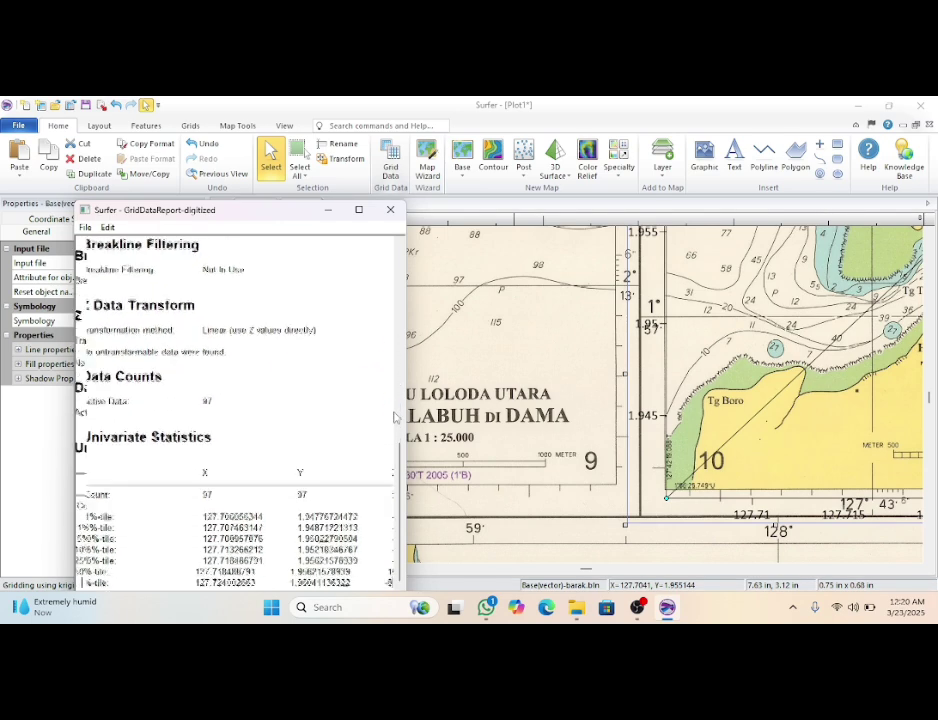
pyautogui.scroll(-4, 393, 418)
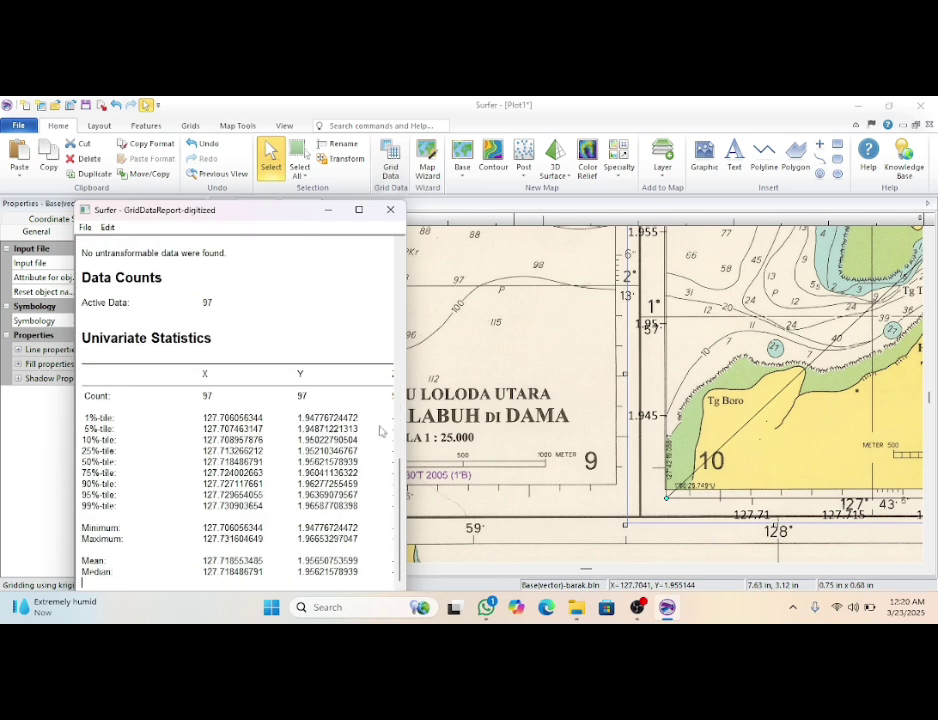
pyautogui.scroll(-4, 383, 450)
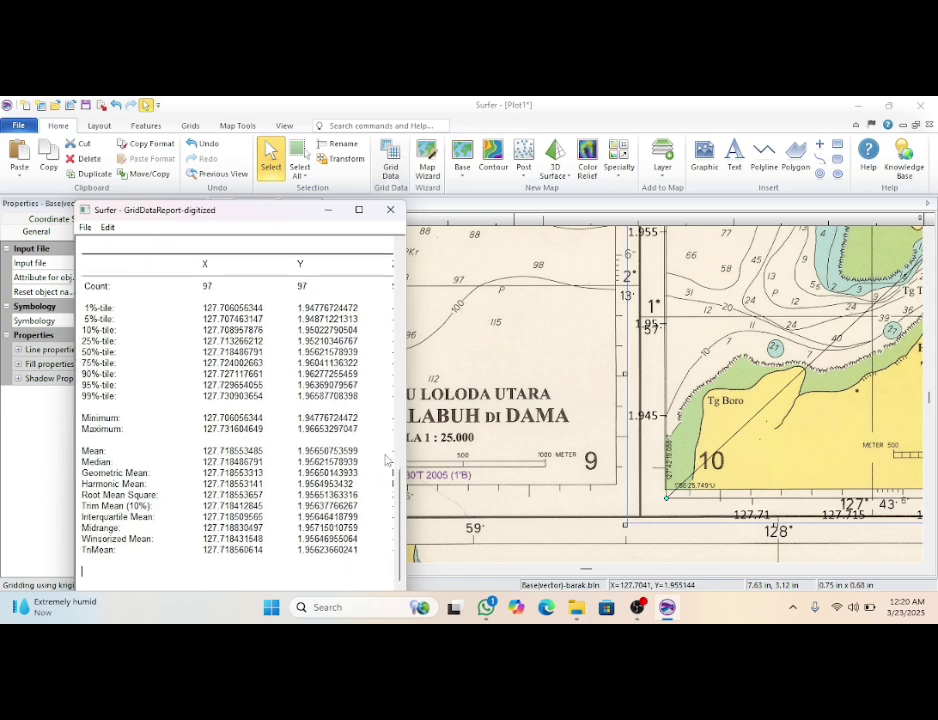
pyautogui.scroll(-1, 387, 460)
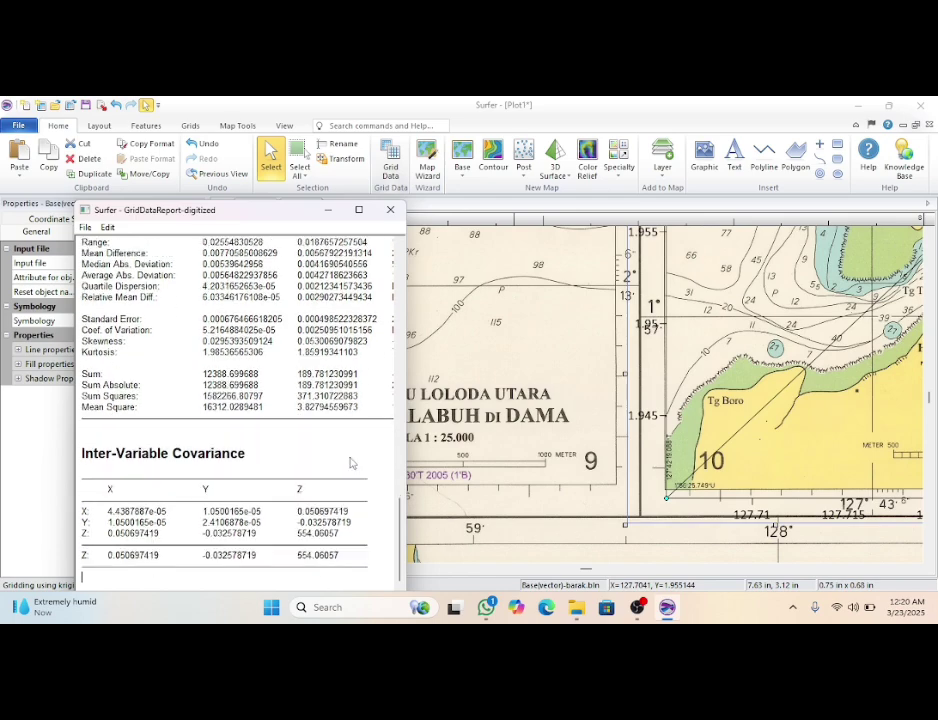
pyautogui.scroll(-1, 356, 455)
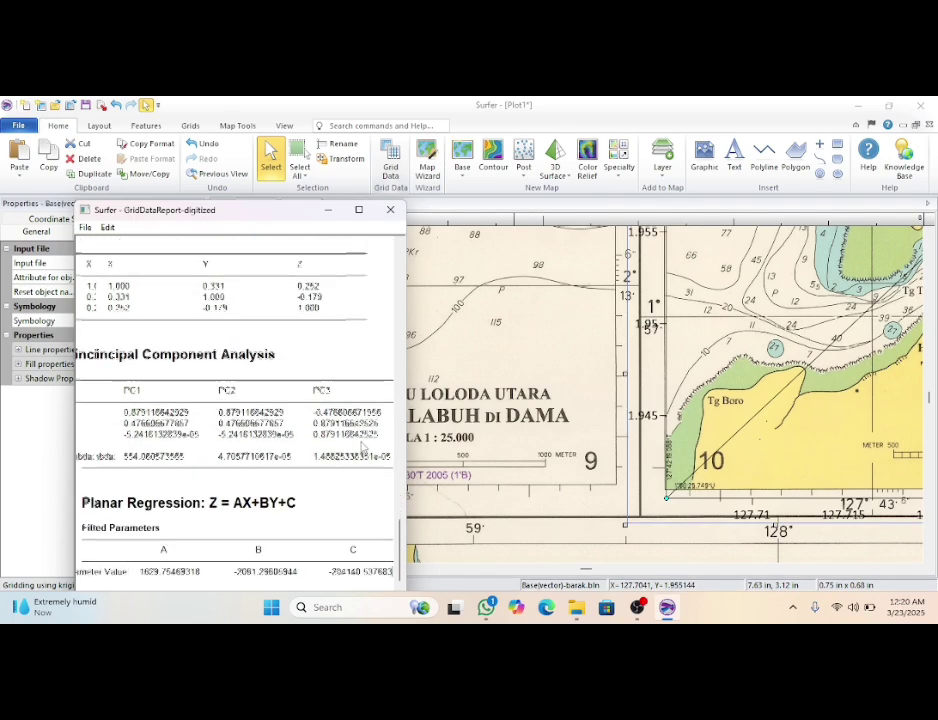
pyautogui.scroll(-1, 362, 447)
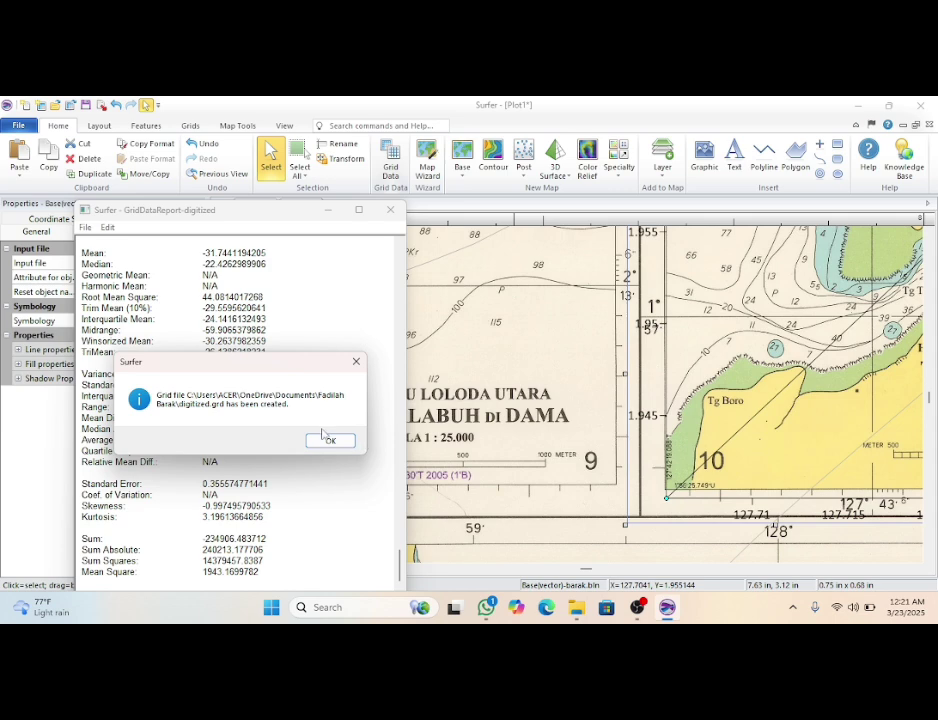
pyautogui.click(328, 440)
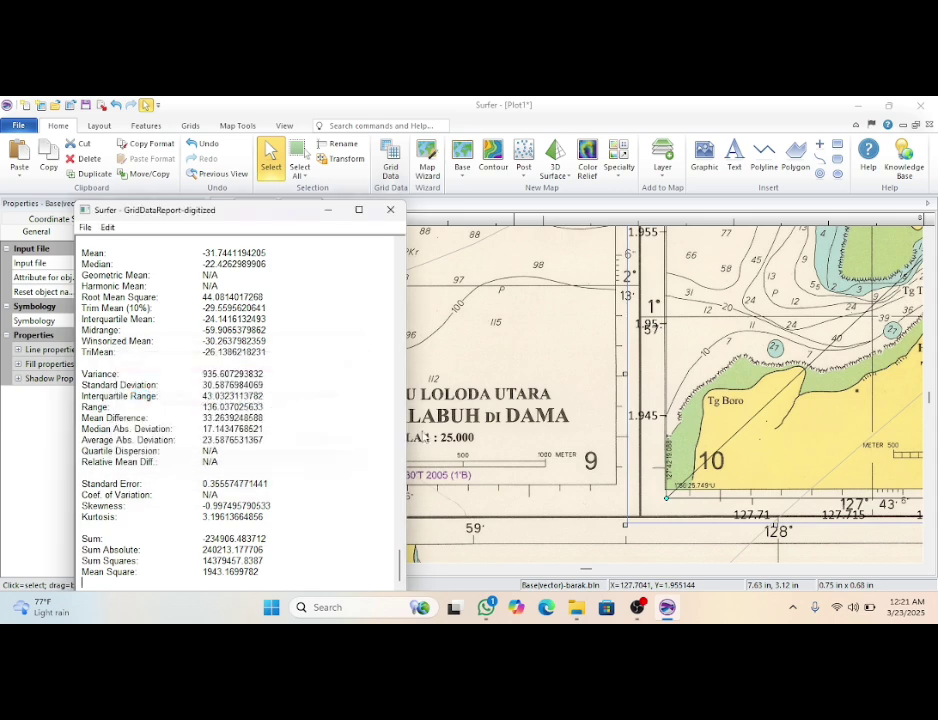
pyautogui.click(390, 209)
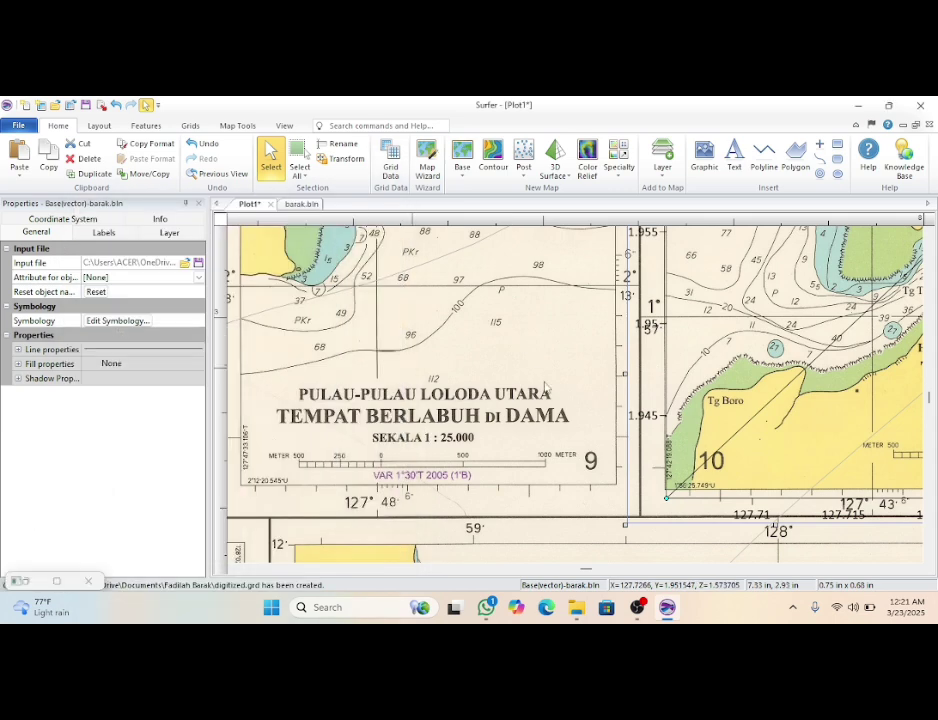
# Step: Move the contour map made from digitized.grd off the scanned chart and place it on the chart's east side
pyautogui.scroll(-3, 545, 388)
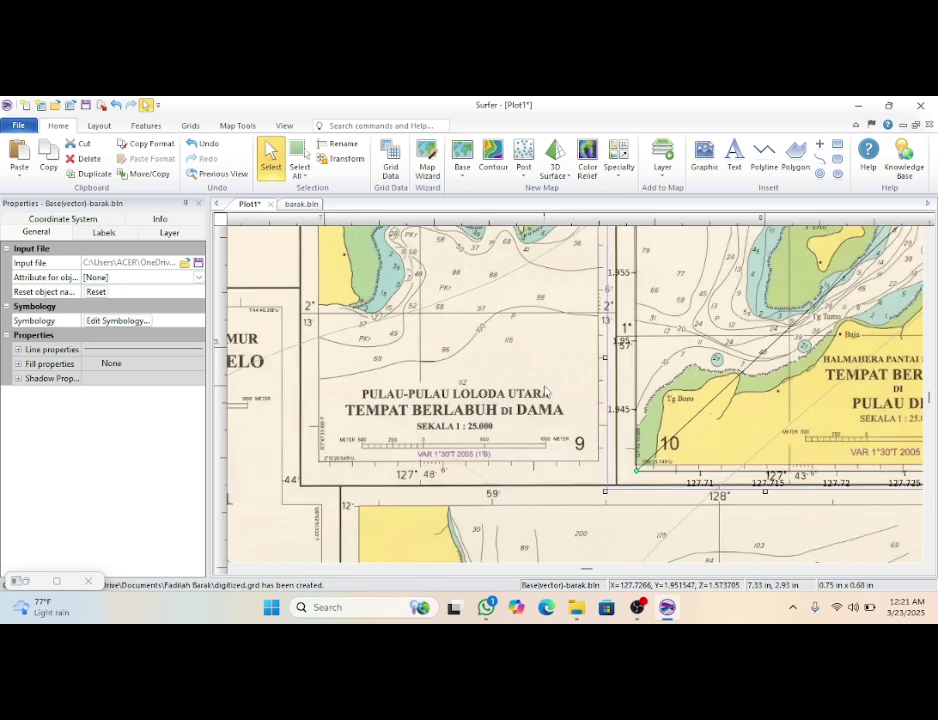
pyautogui.scroll(-1, 545, 390)
pyautogui.scroll(-1, 545, 400)
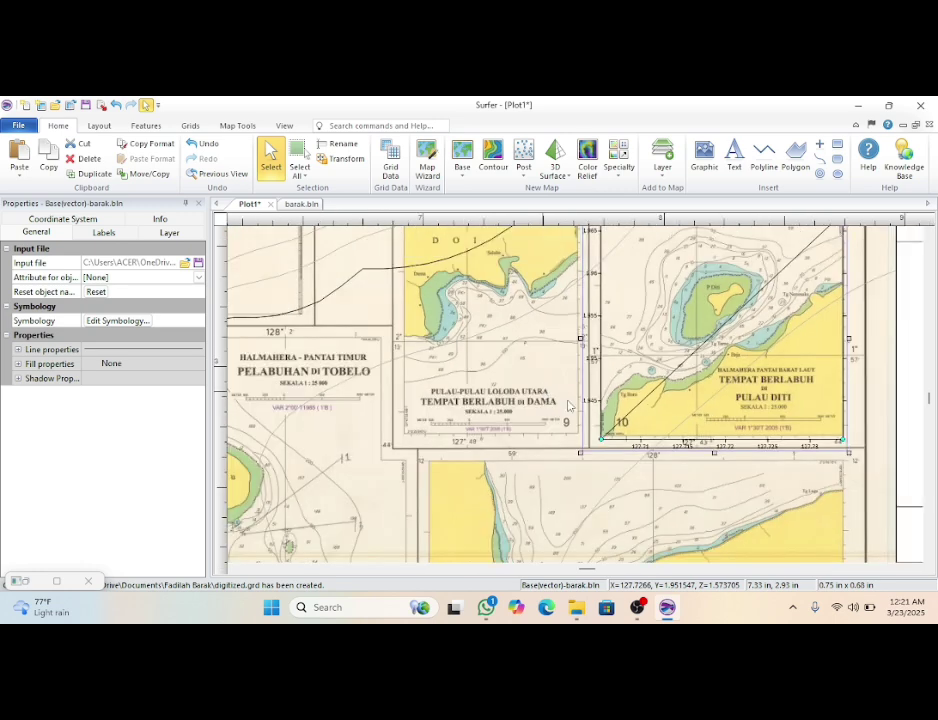
pyautogui.scroll(-3, 565, 405)
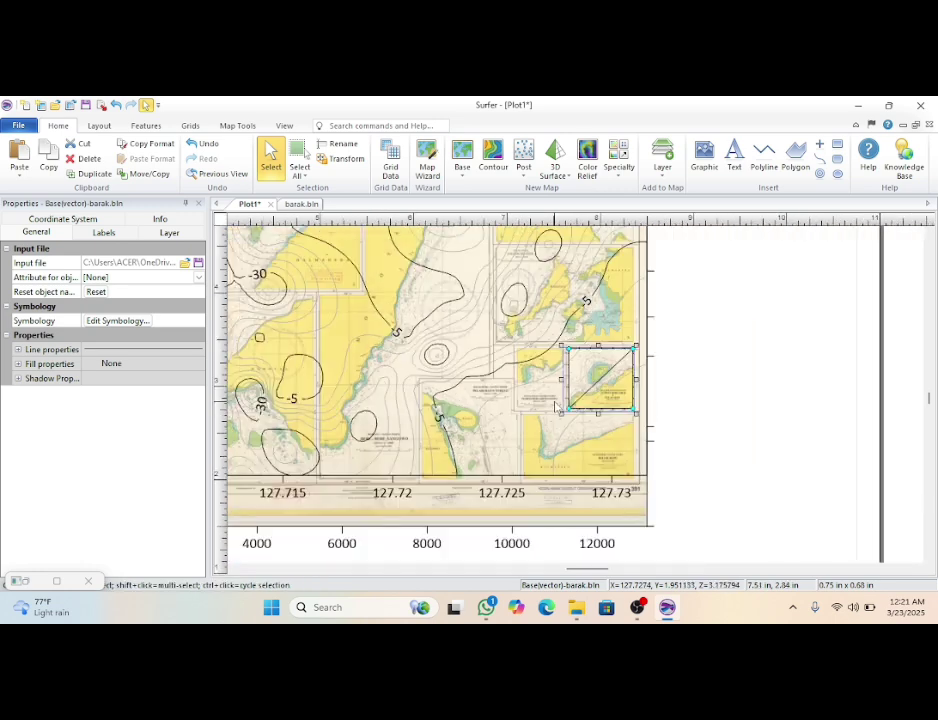
pyautogui.scroll(-2, 556, 407)
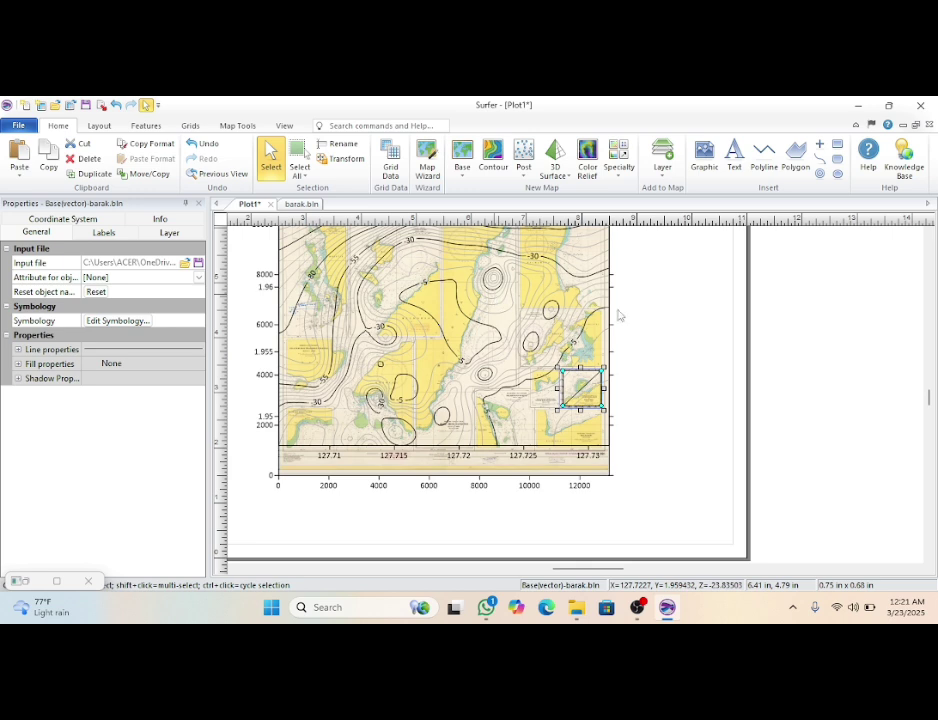
pyautogui.moveTo(775, 295); pyautogui.dragTo(858, 307)
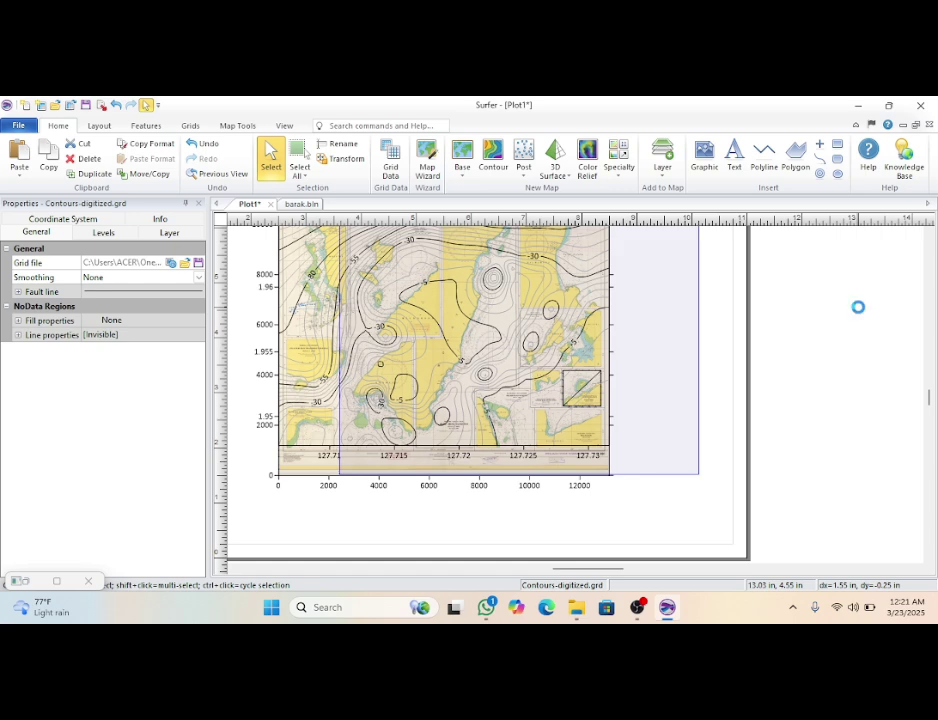
pyautogui.moveTo(614, 323); pyautogui.dragTo(872, 349)
# Step: Create a 3D surface map from digitized.grd and place it in the blank area west of the scanned chart
pyautogui.scroll(-1, 845, 332)
pyautogui.scroll(-1, 856, 334)
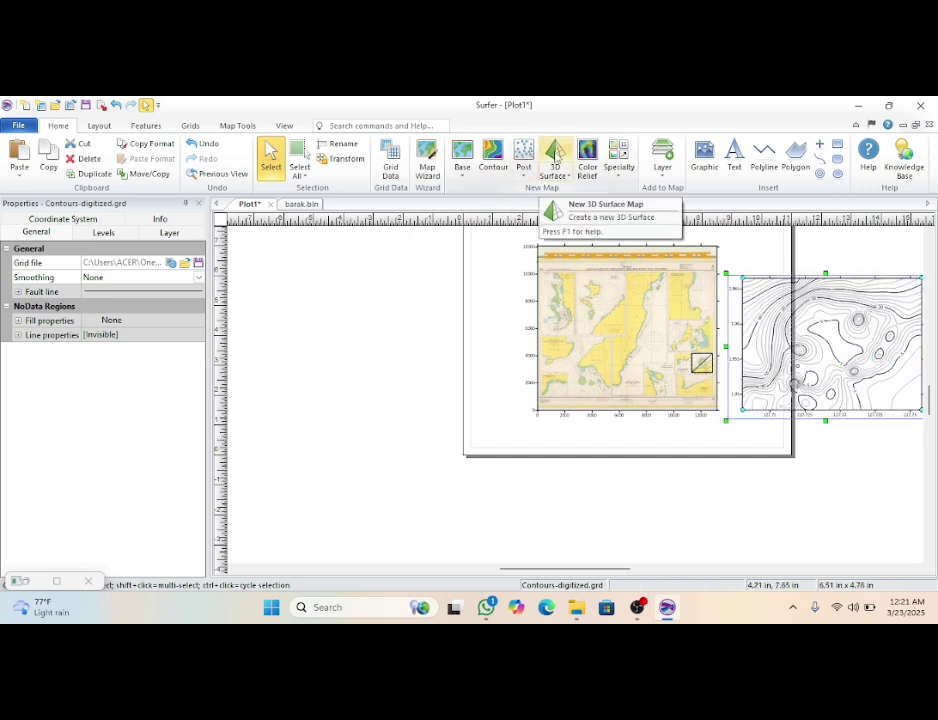
pyautogui.click(555, 153)
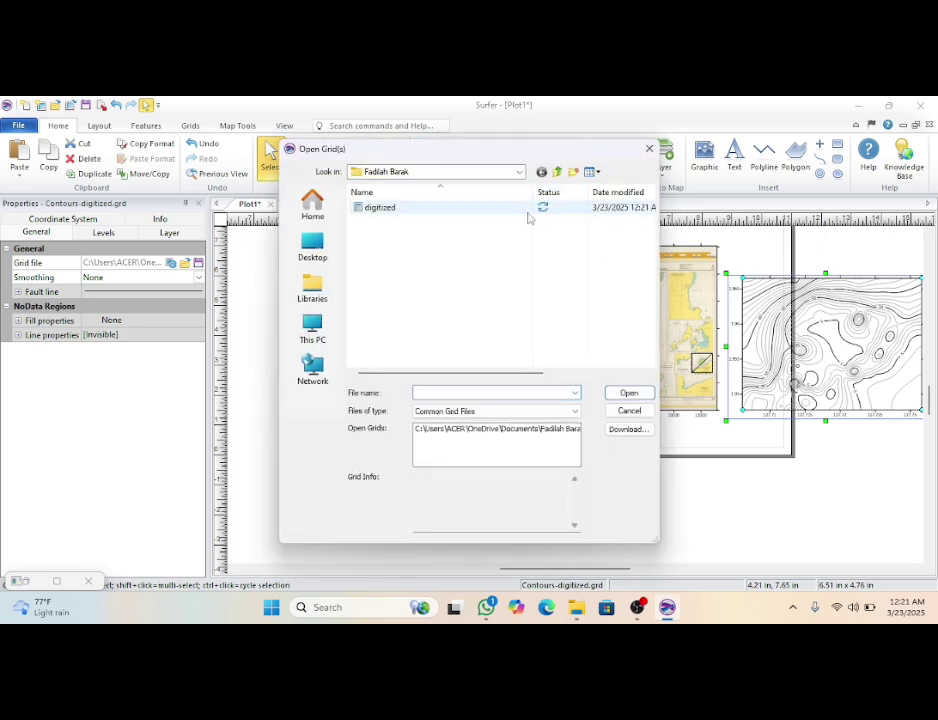
pyautogui.click(523, 211)
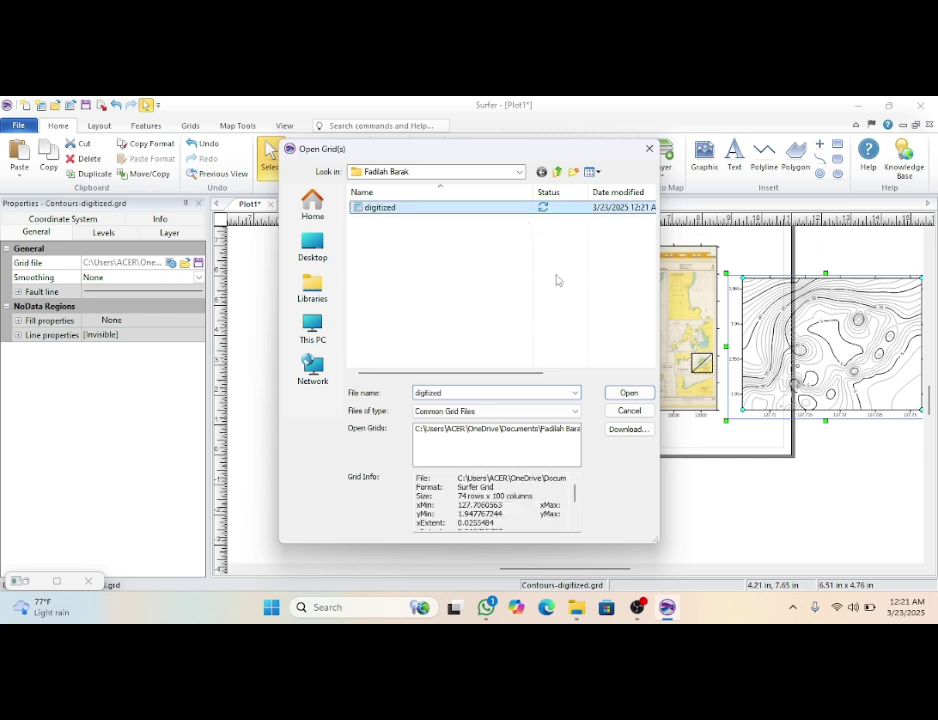
pyautogui.click(627, 393)
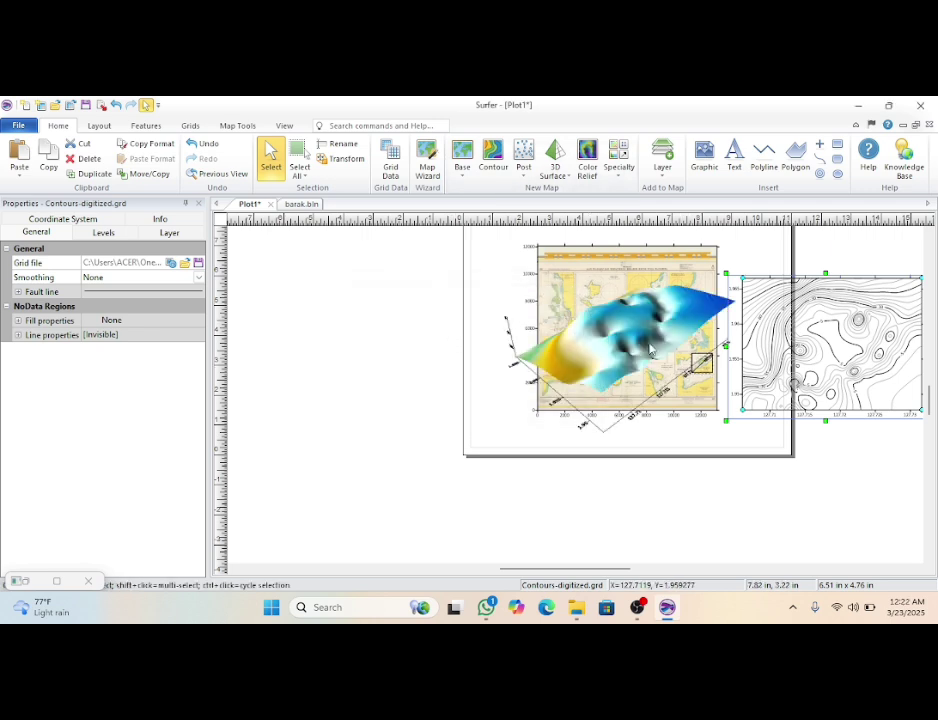
pyautogui.moveTo(605, 345); pyautogui.dragTo(358, 341)
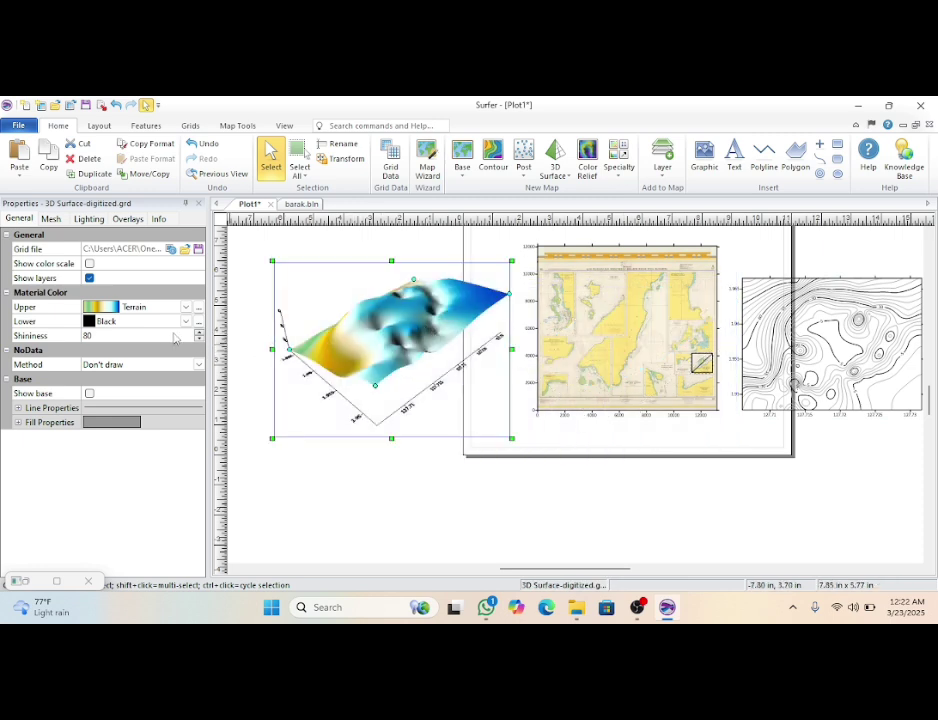
pyautogui.moveTo(392, 328); pyautogui.dragTo(368, 341)
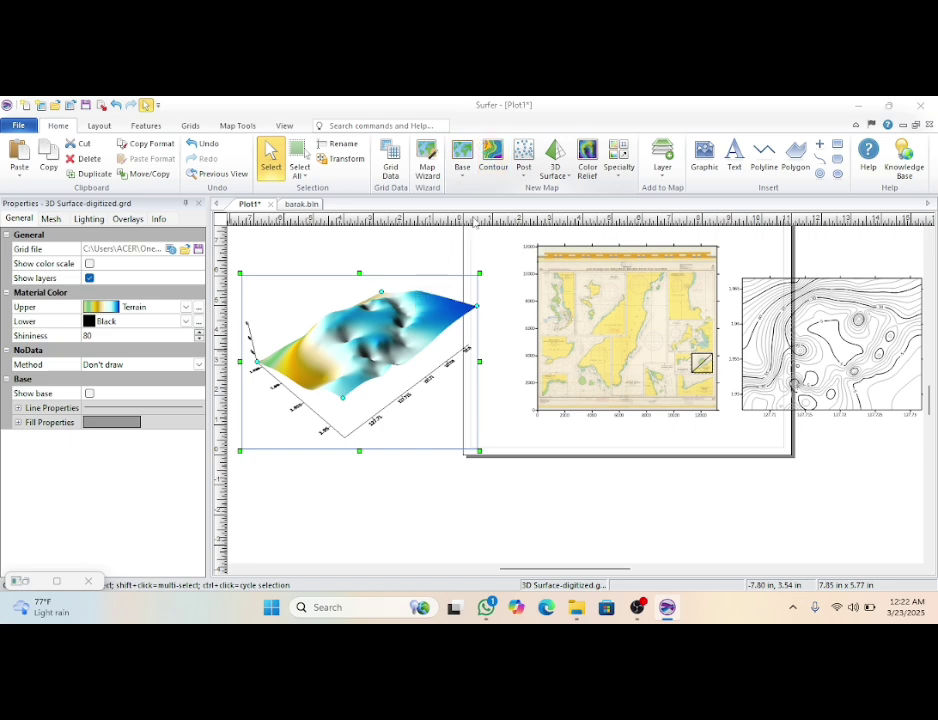
# Step: Create another contour map from digitized.grd and move it off the scanned chart to below the page
pyautogui.click(482, 165)
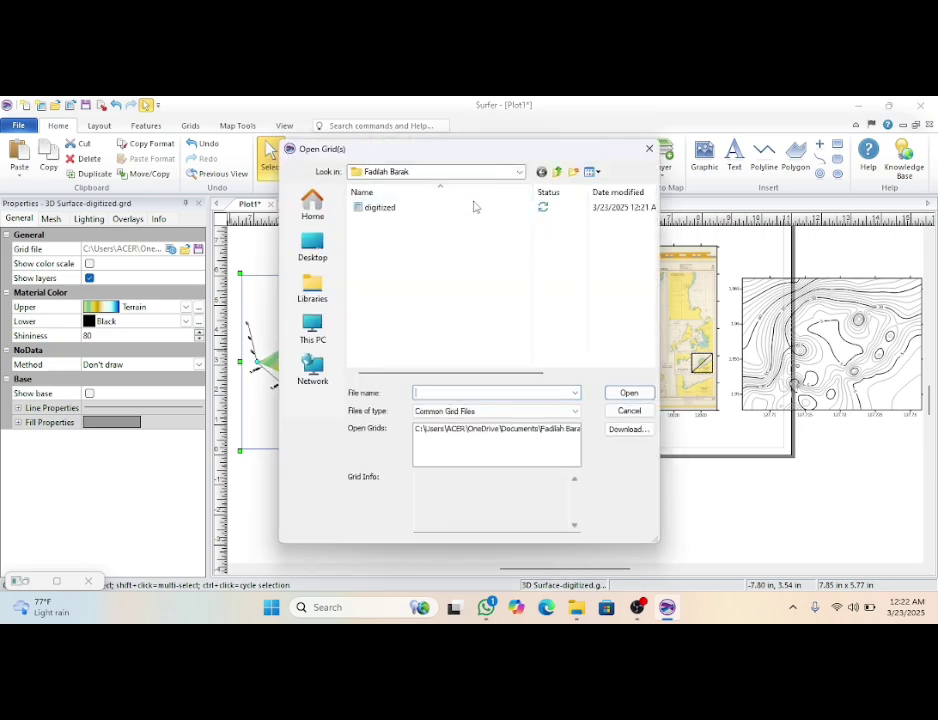
pyautogui.click(480, 210)
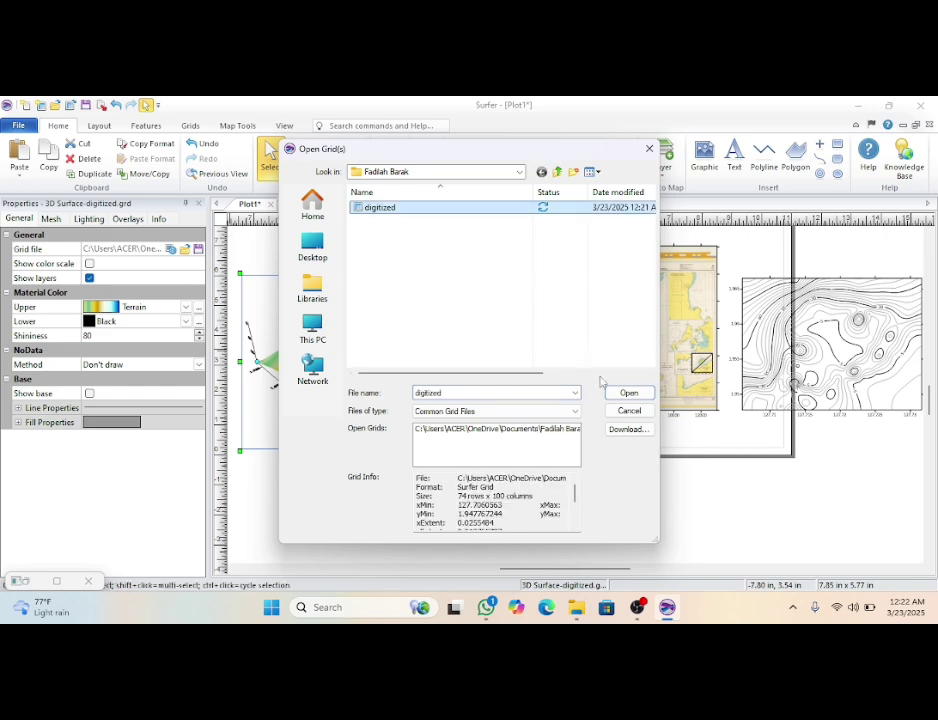
pyautogui.click(627, 393)
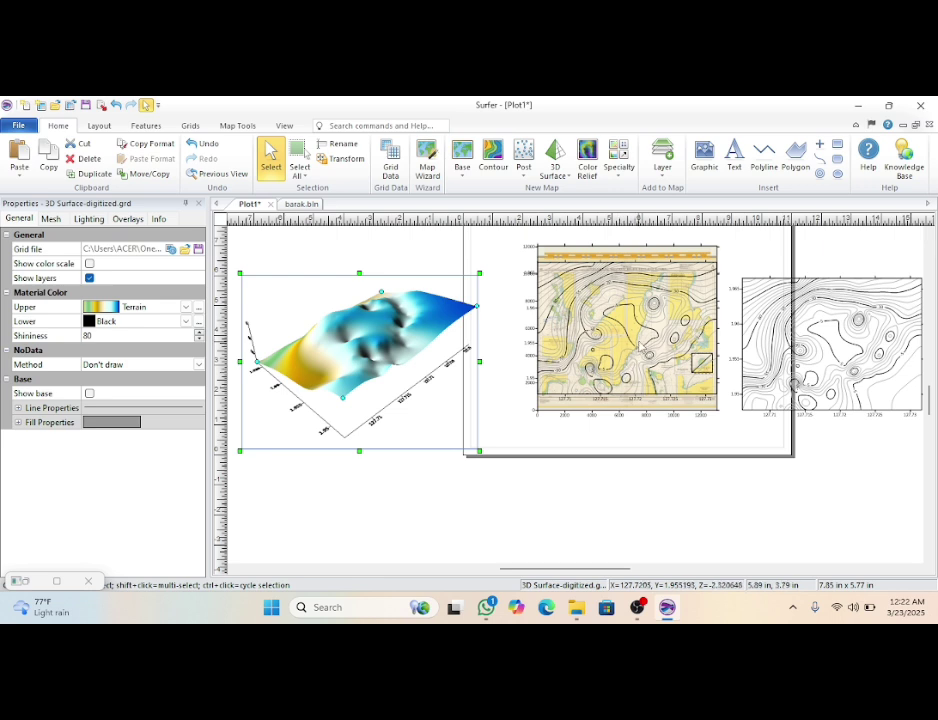
pyautogui.click(626, 365)
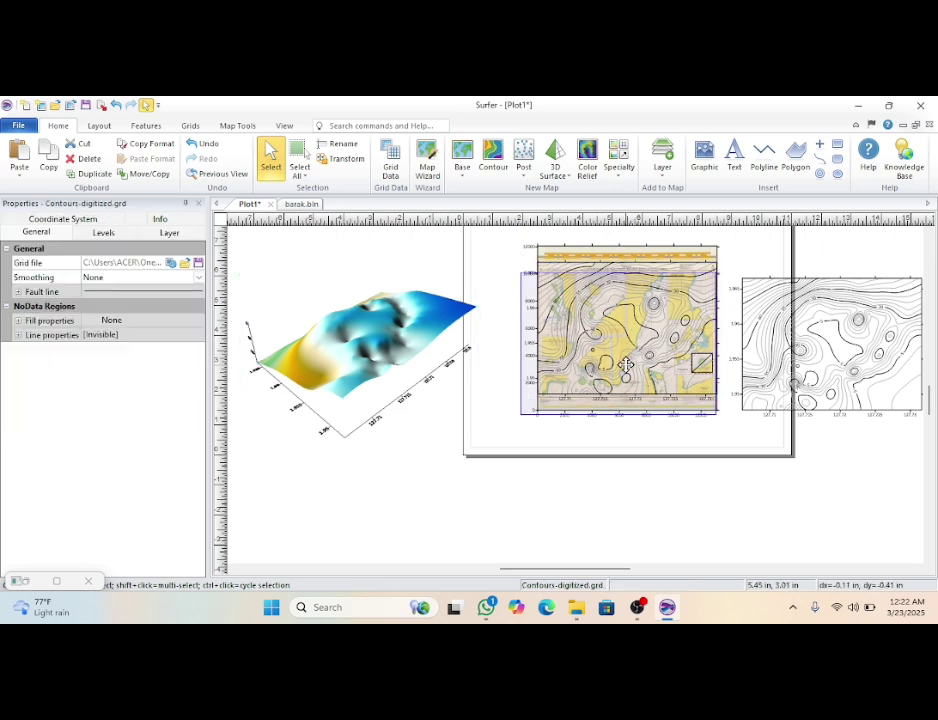
pyautogui.moveTo(626, 365); pyautogui.dragTo(588, 407)
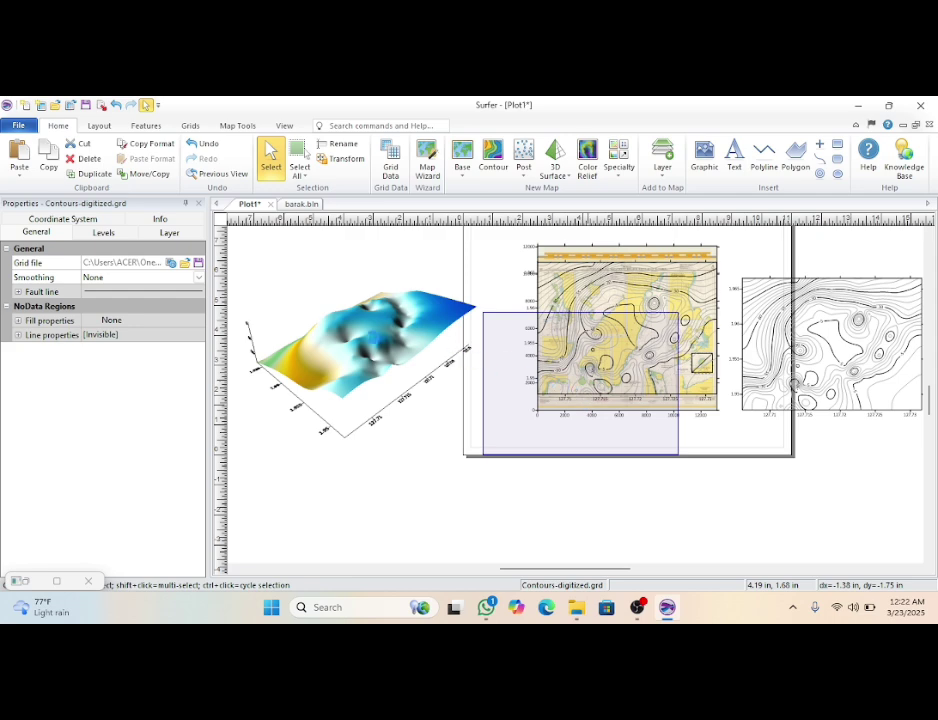
pyautogui.click(376, 339)
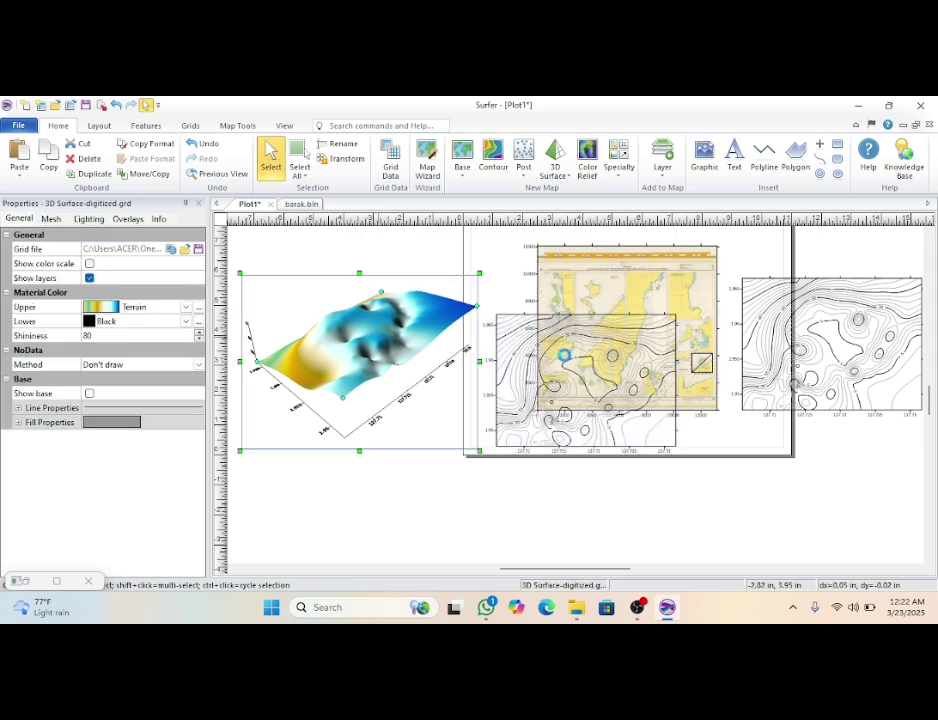
pyautogui.click(560, 352)
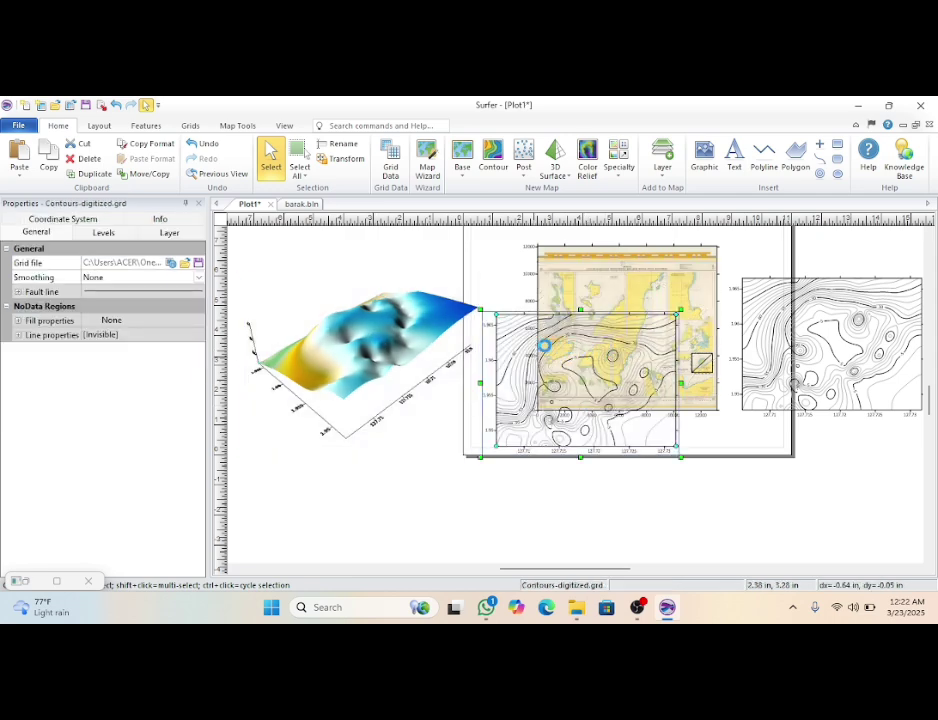
pyautogui.moveTo(544, 345); pyautogui.dragTo(537, 474)
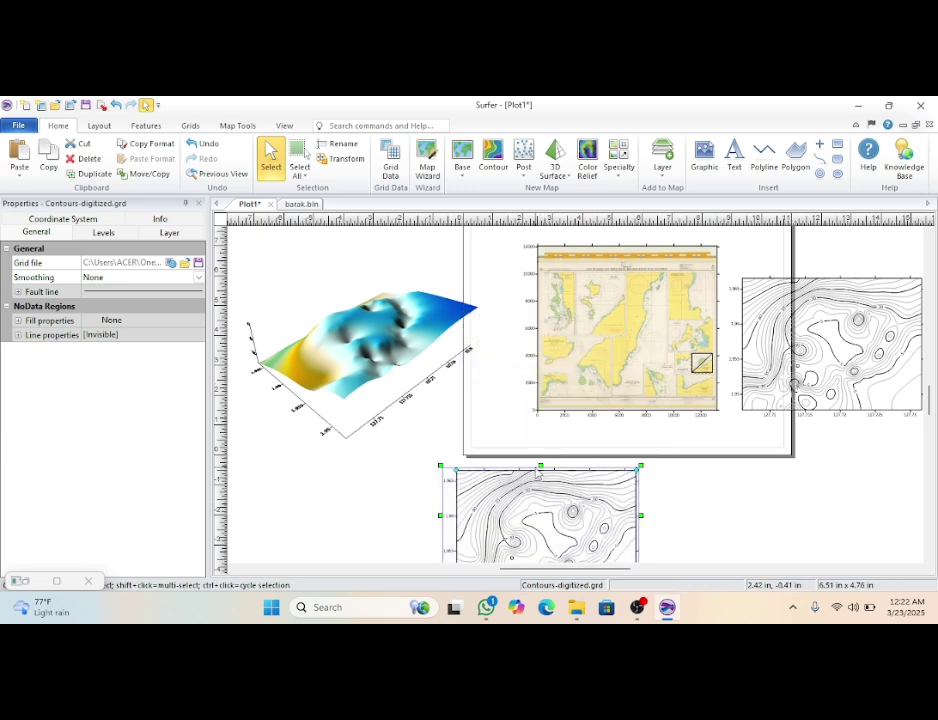
# Step: Add a contour layer from digitized.grd to the 3D surface map
pyautogui.click(373, 350)
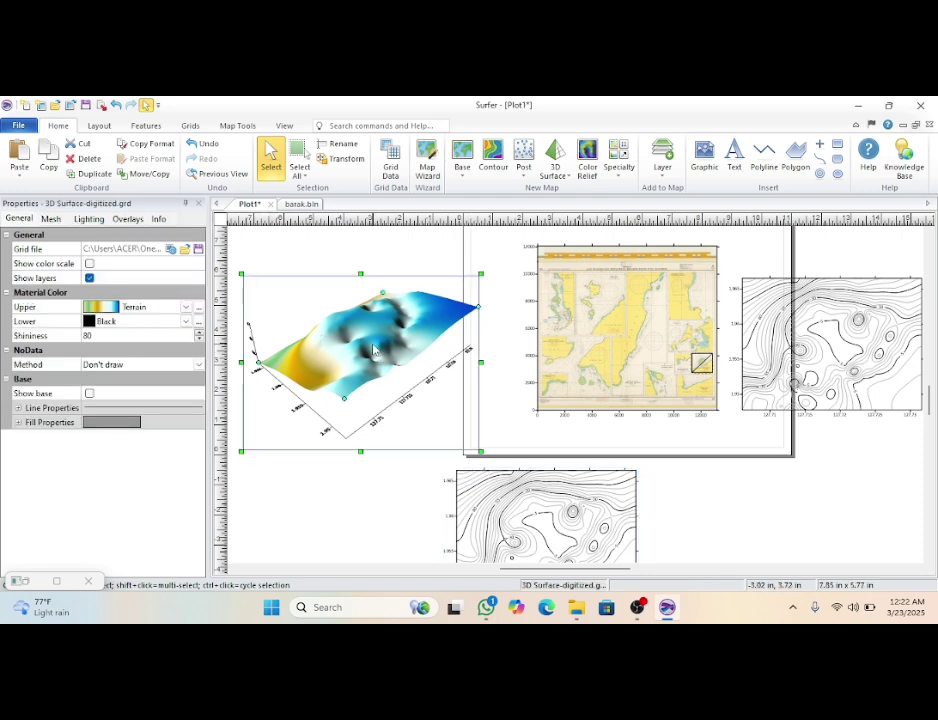
pyautogui.rightClick(373, 350)
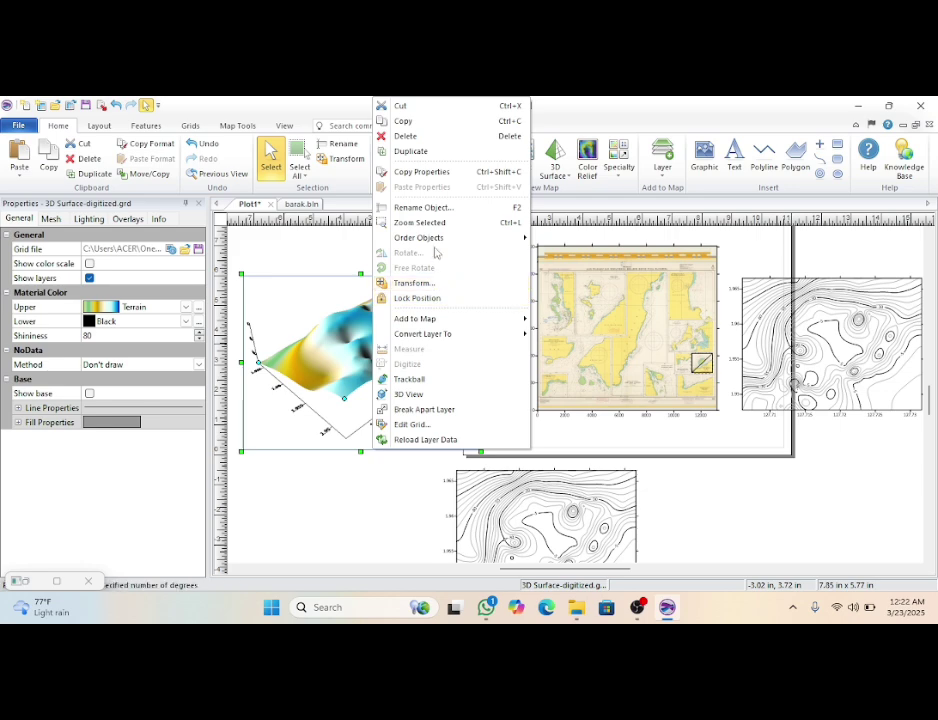
pyautogui.moveTo(453, 322)
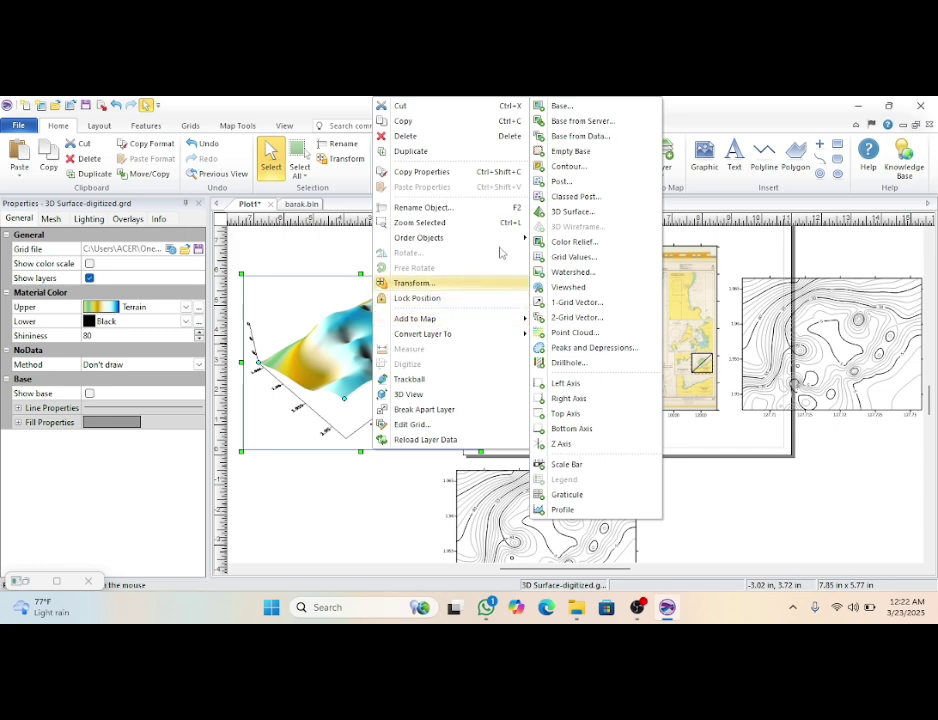
pyautogui.click(555, 168)
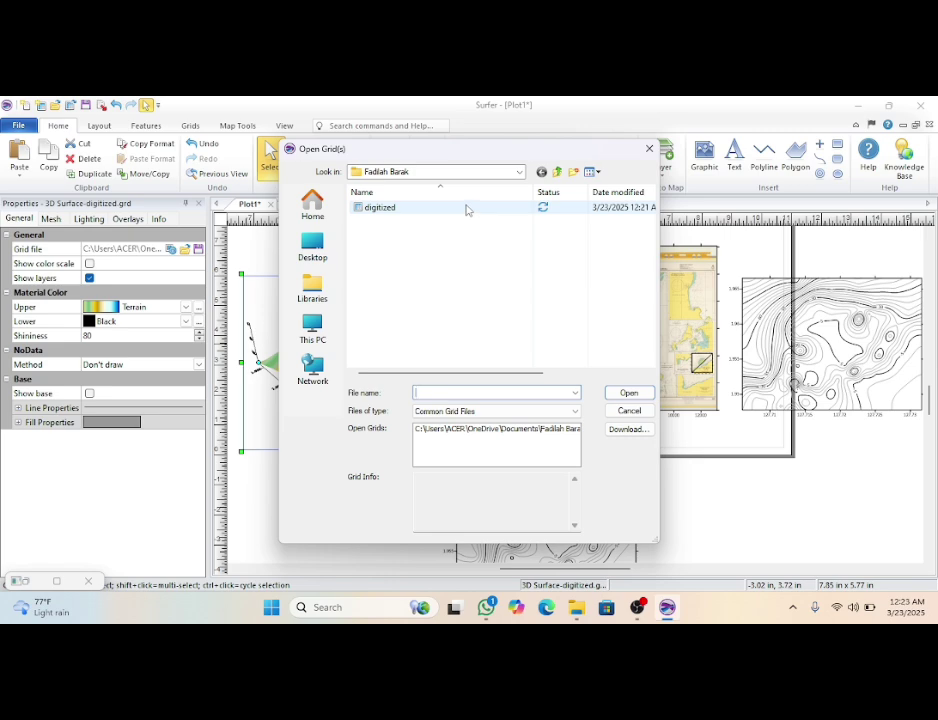
pyautogui.click(467, 209)
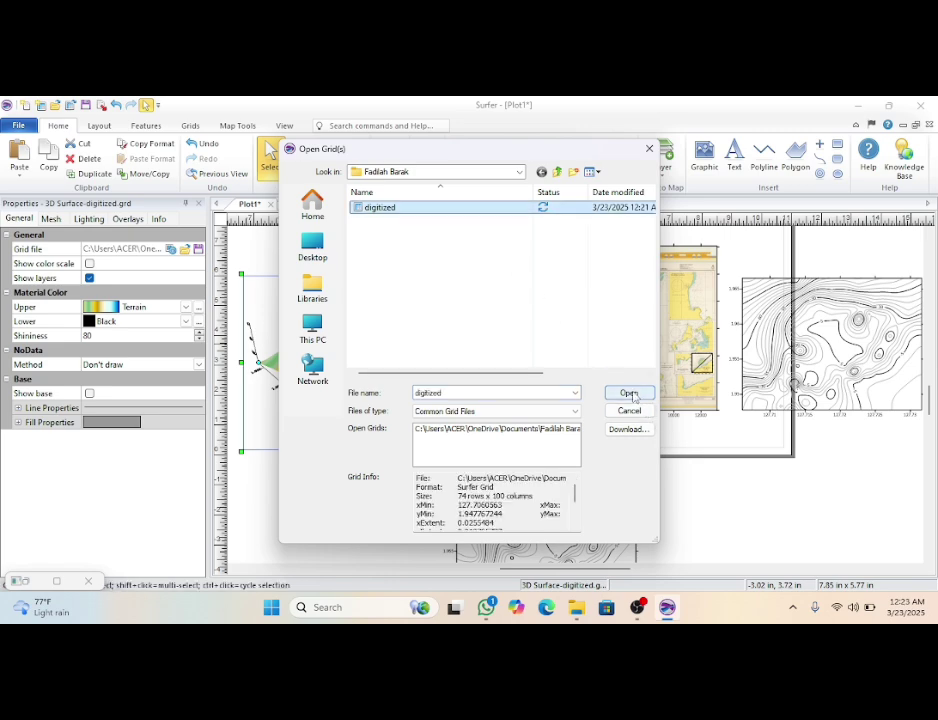
pyautogui.click(632, 393)
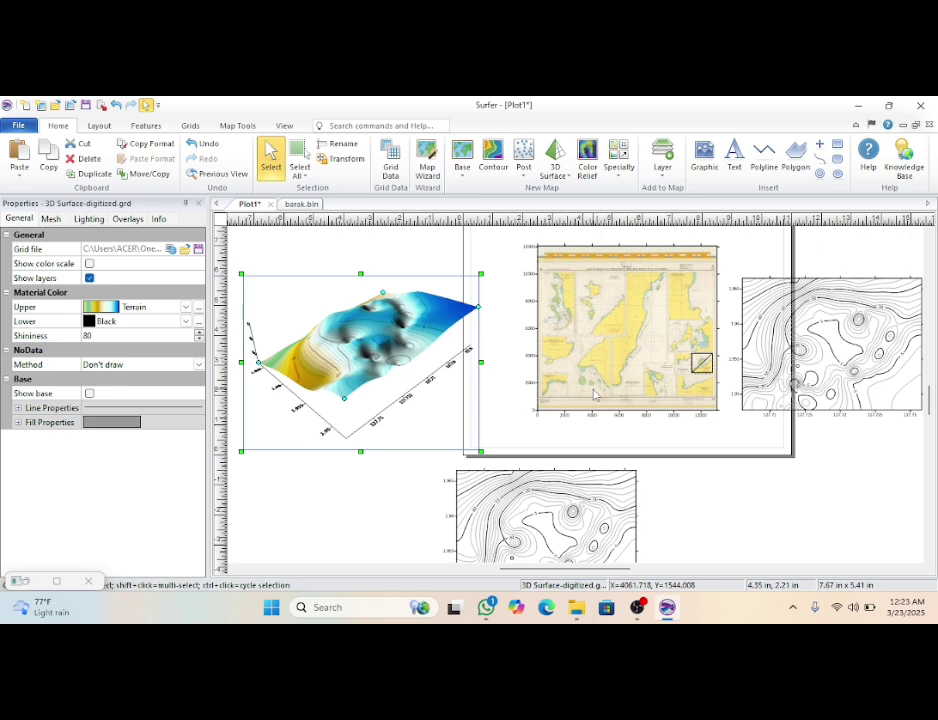
# Step: Show the 3D surface's color scale and base, and shift the surface and color scale slightly upward beside the chart
pyautogui.click(89, 263)
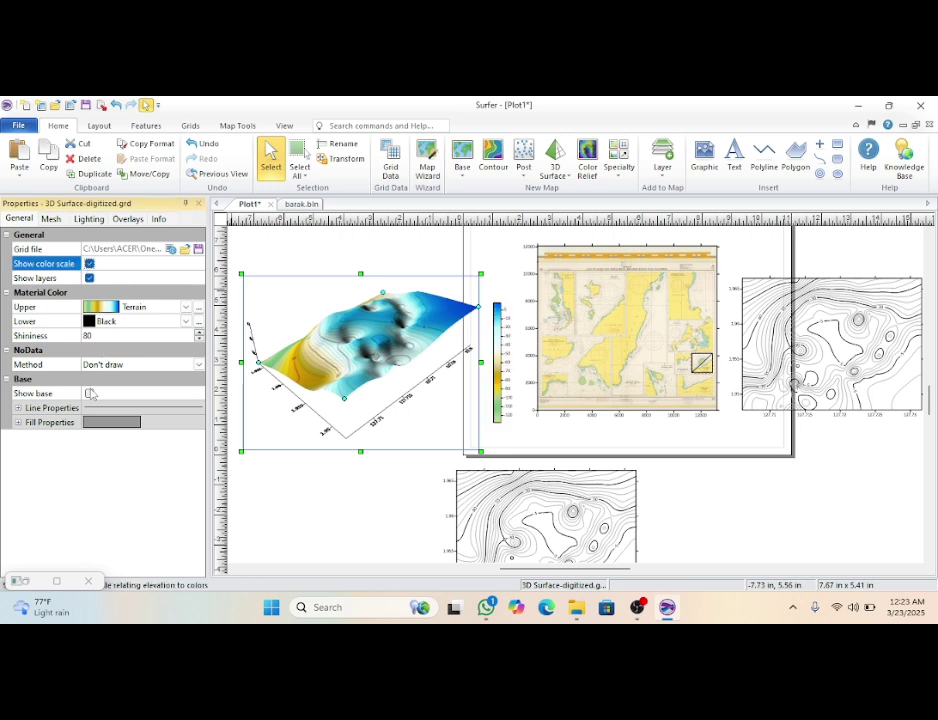
pyautogui.click(89, 394)
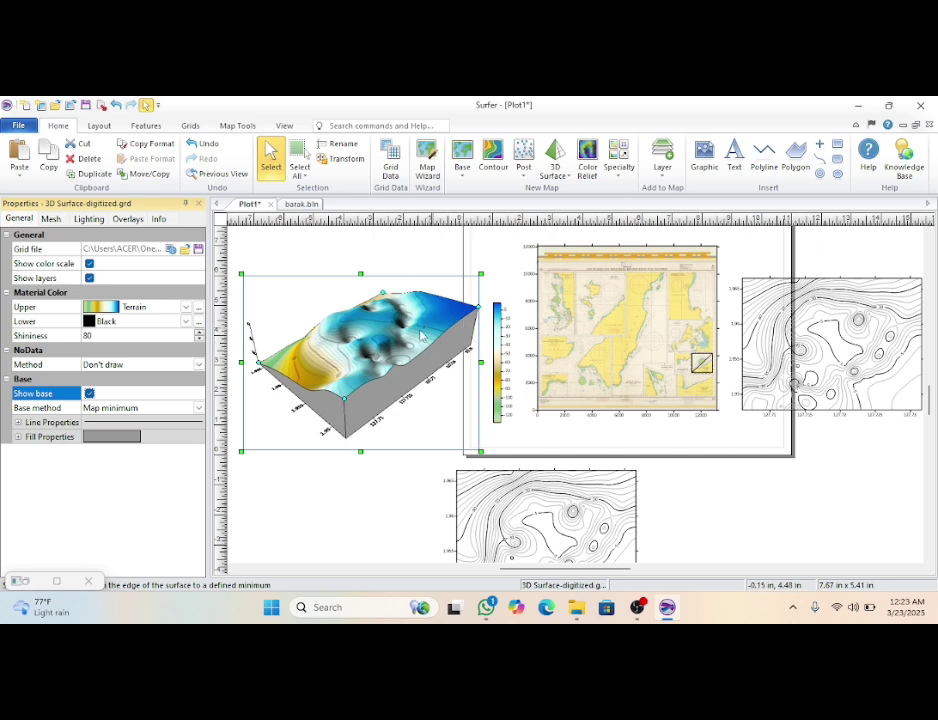
pyautogui.moveTo(393, 340); pyautogui.dragTo(500, 276)
pyautogui.click(505, 335)
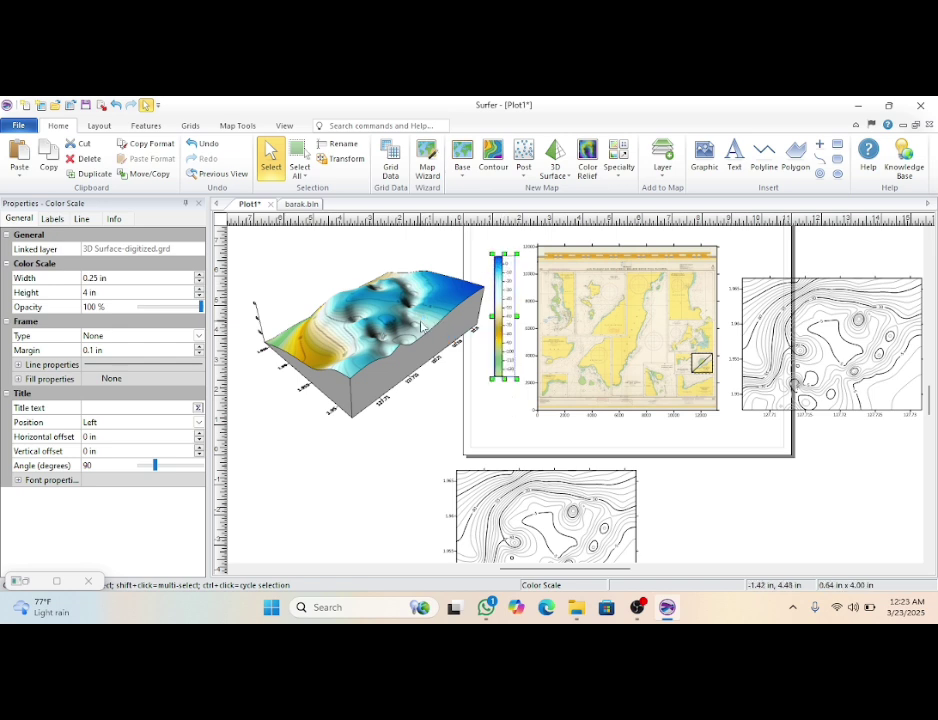
pyautogui.click(361, 330)
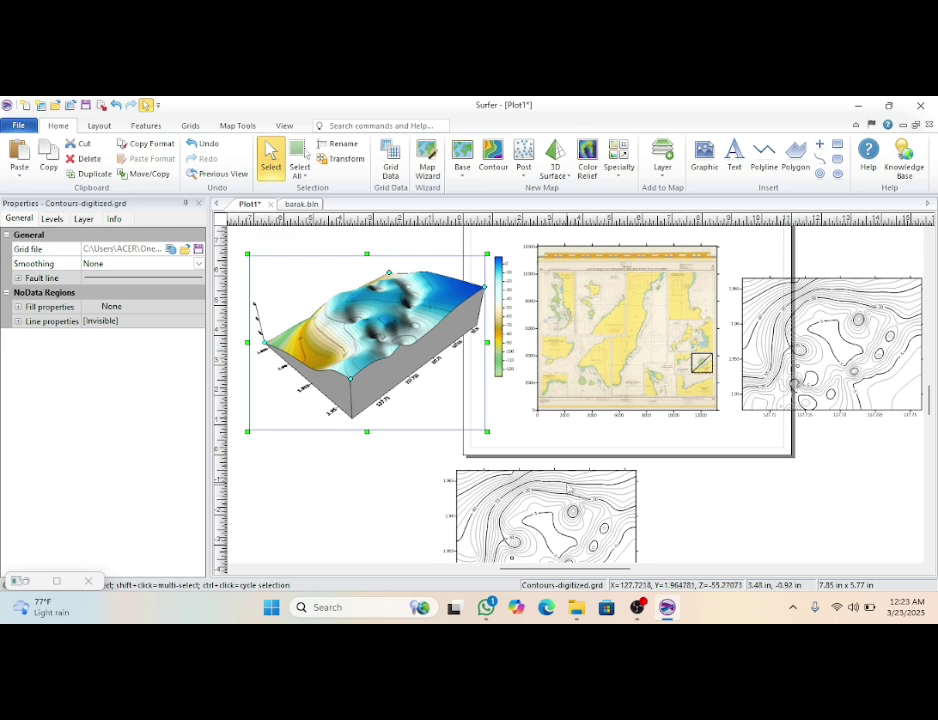
# Step: Delete the extra contour map below the page
pyautogui.rightClick(567, 488)
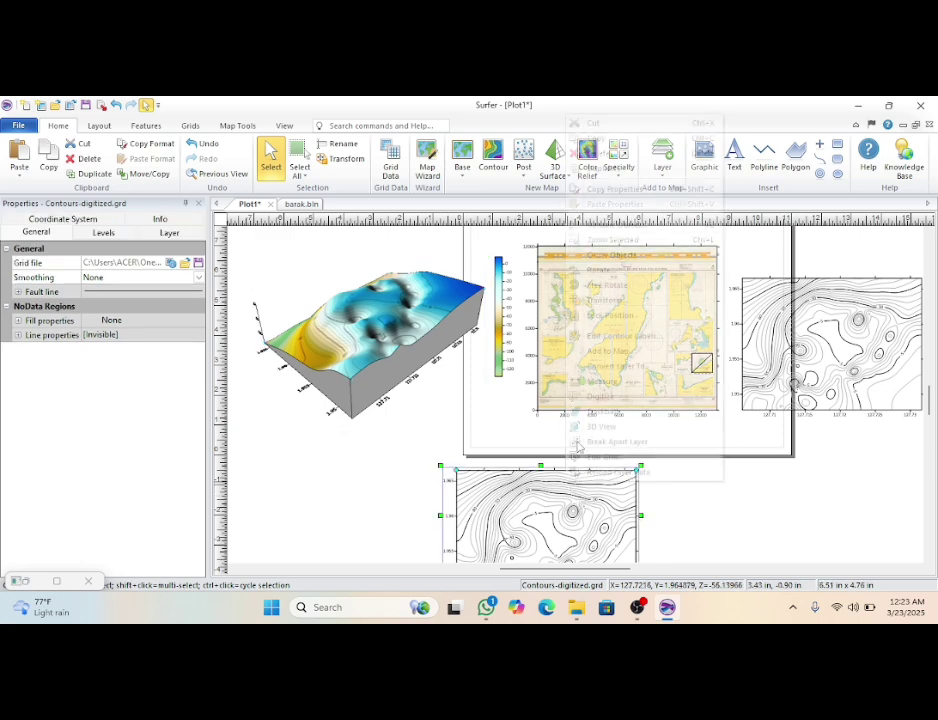
pyautogui.click(598, 153)
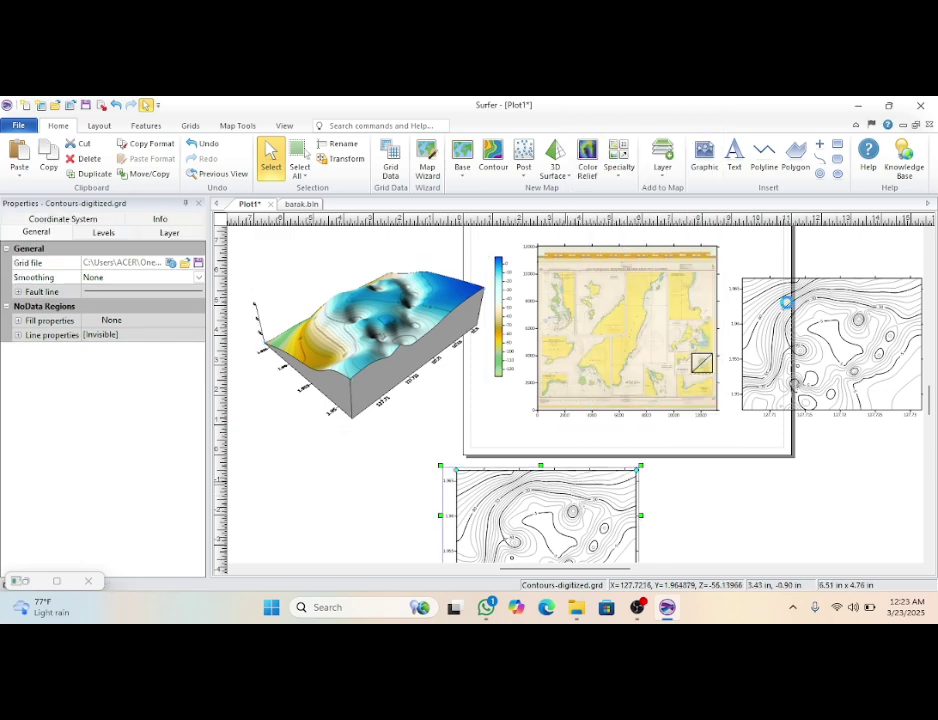
pyautogui.click(788, 343)
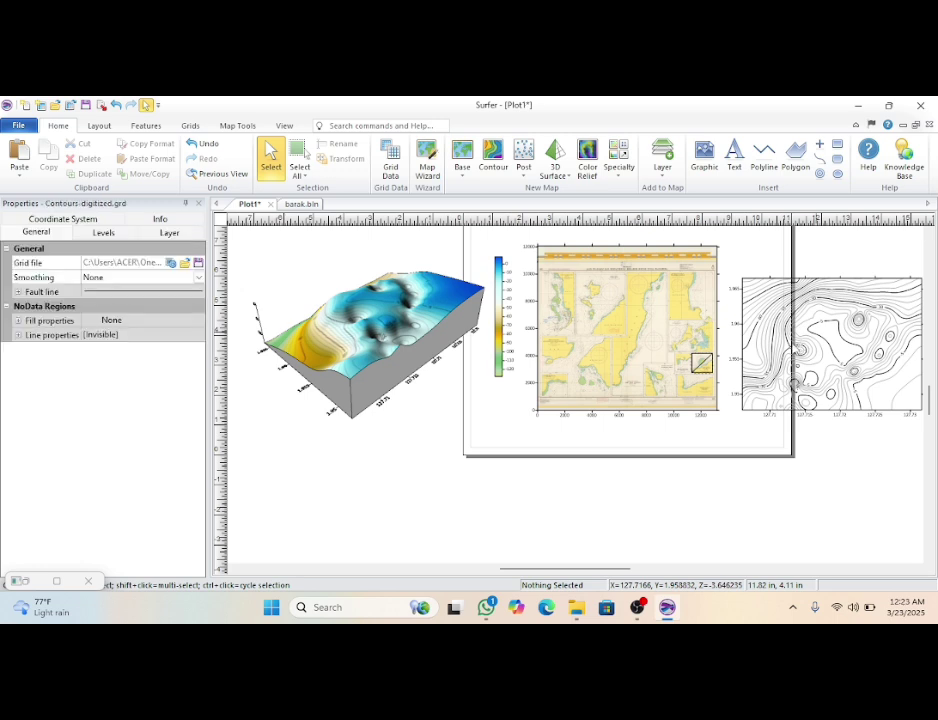
pyautogui.moveTo(788, 343); pyautogui.dragTo(785, 345)
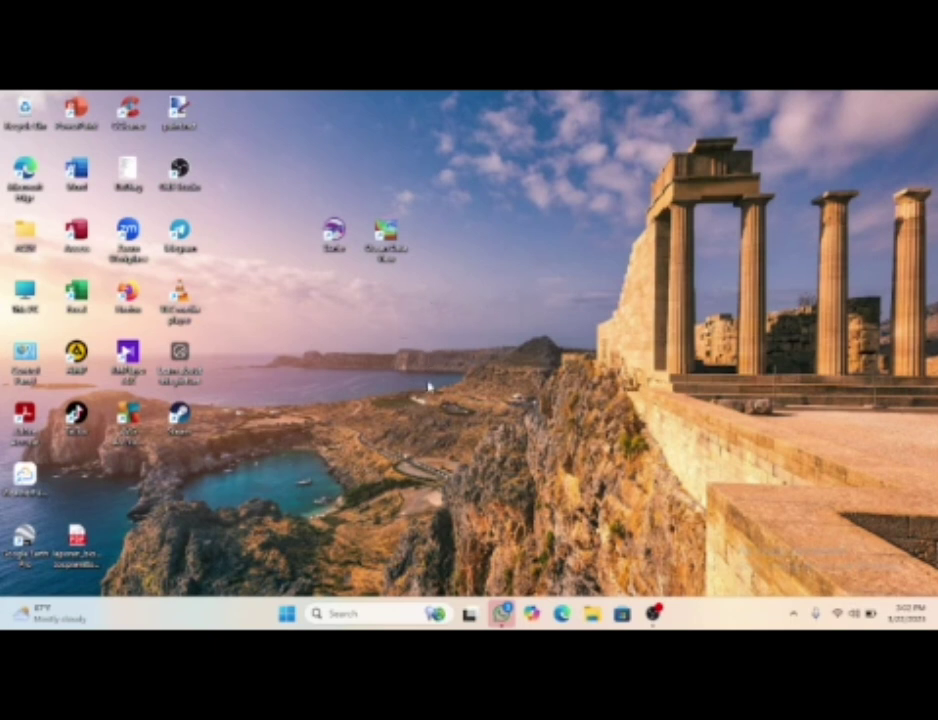
# Step: Switch to Google Chrome and open the GEBCO website at gebco.net
pyautogui.click(364, 614)
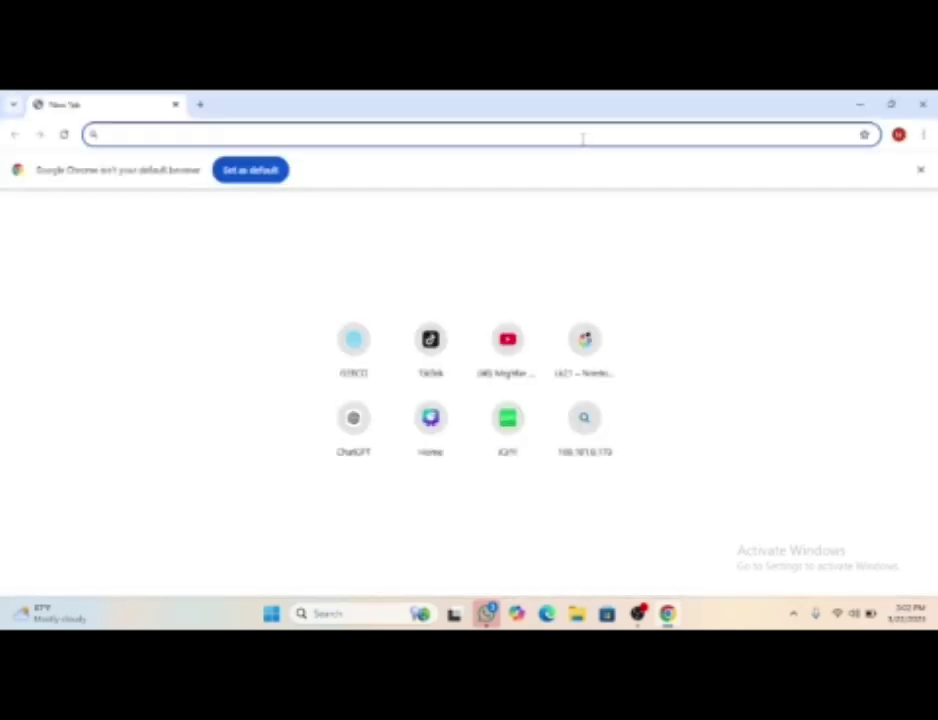
pyautogui.write('gebc')
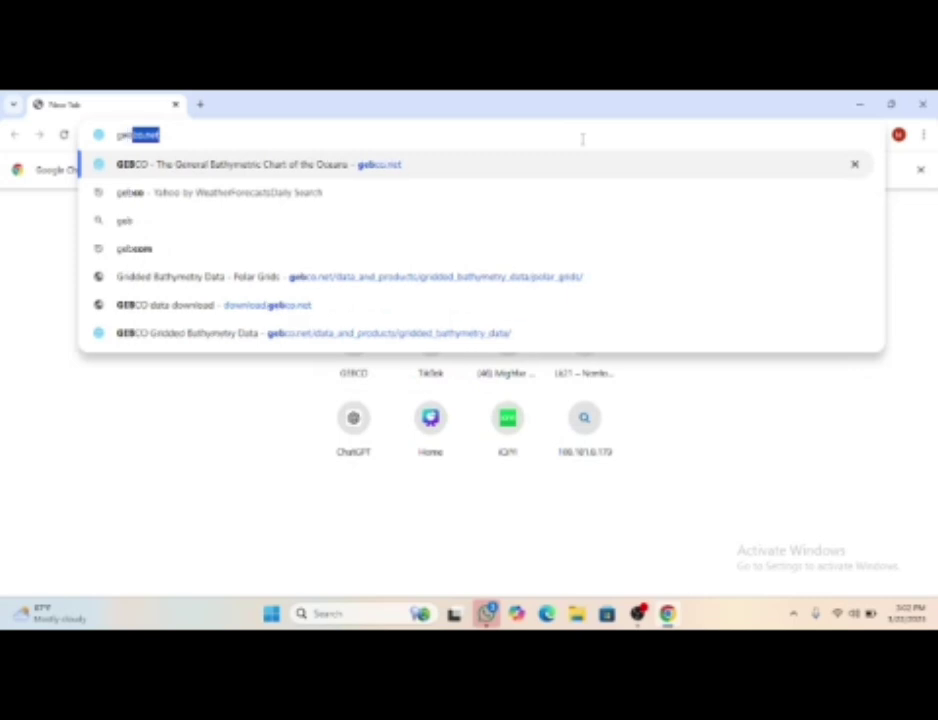
pyautogui.write('o')
pyautogui.press('Return')
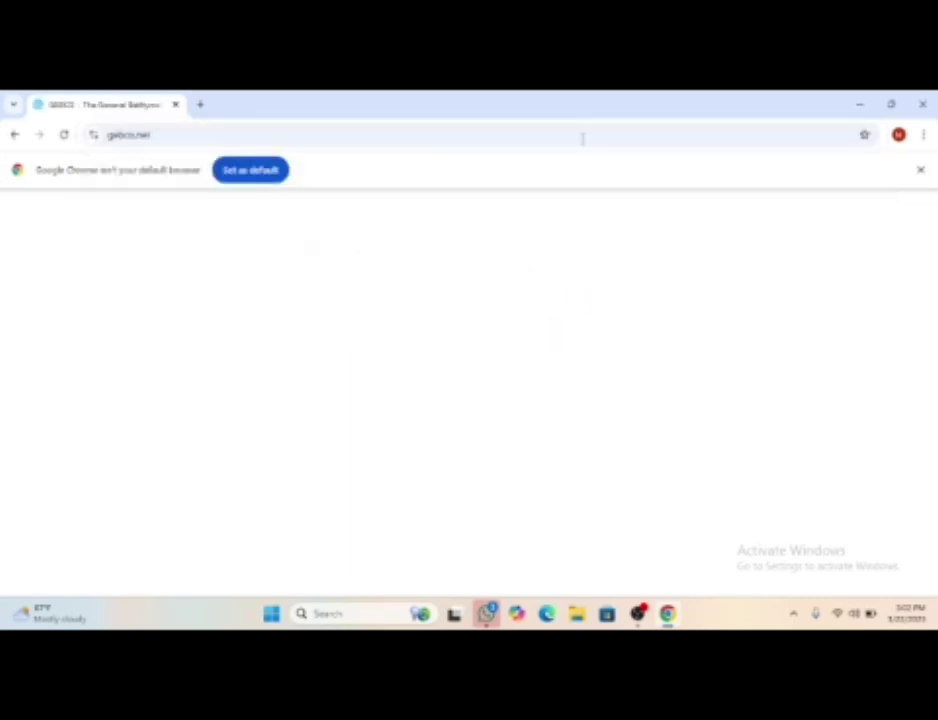
# Step: Open GEBCO's global grid page and launch its data download application for user-defined areas
pyautogui.scroll(-2, 485, 360)
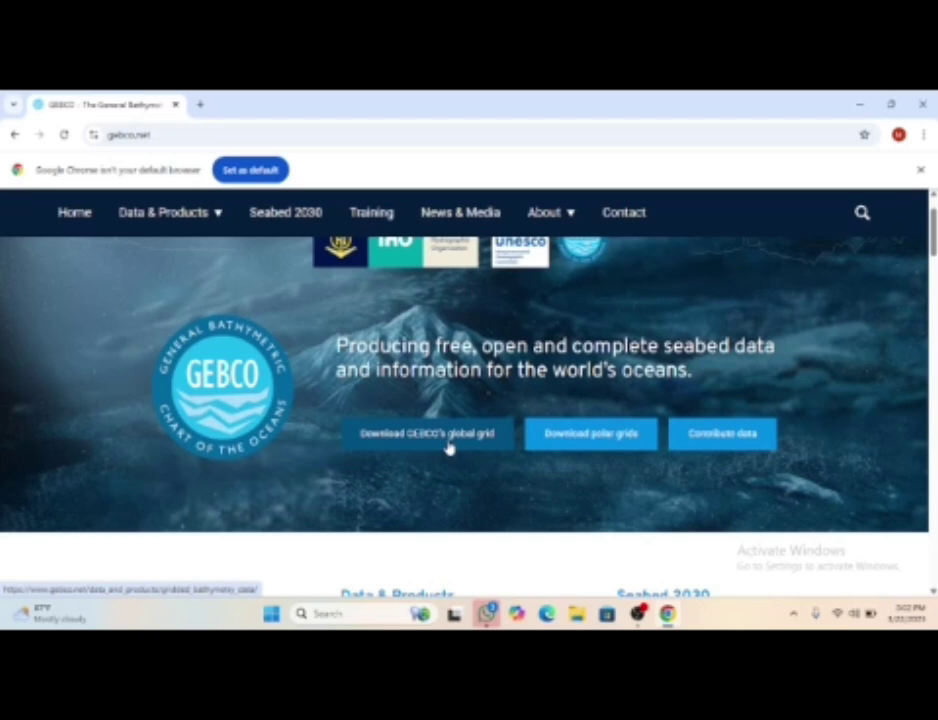
pyautogui.click(449, 447)
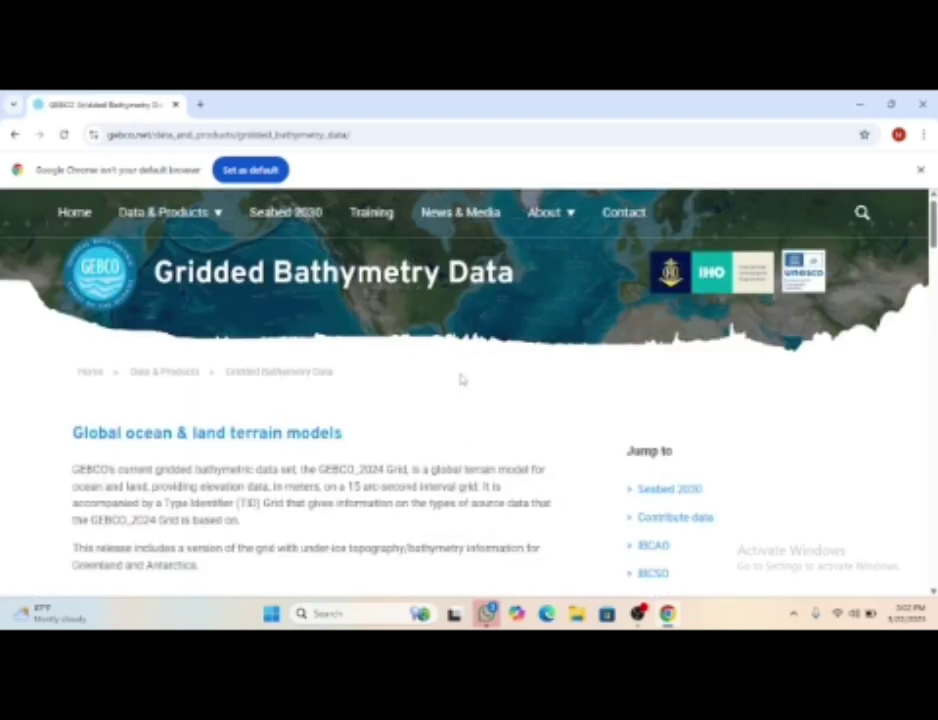
pyautogui.scroll(-15, 461, 378)
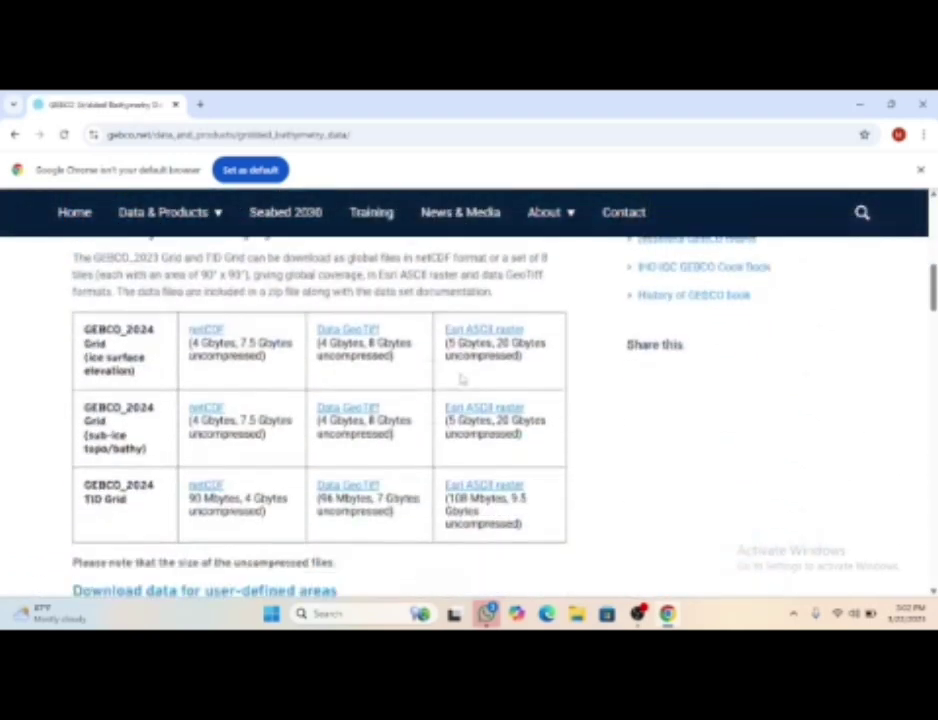
pyautogui.scroll(-2, 461, 378)
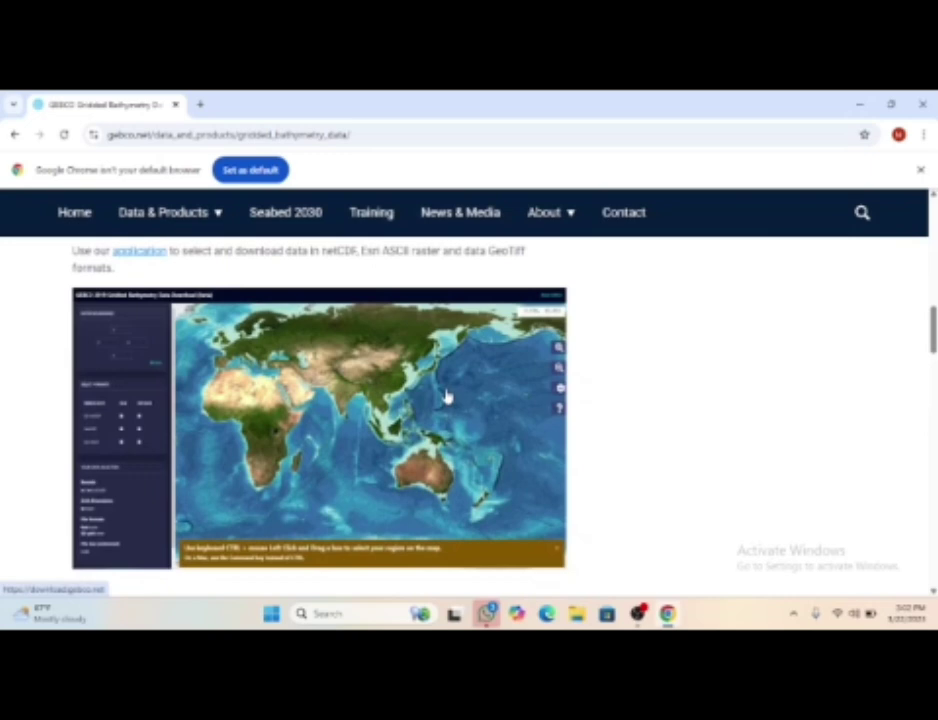
pyautogui.click(447, 397)
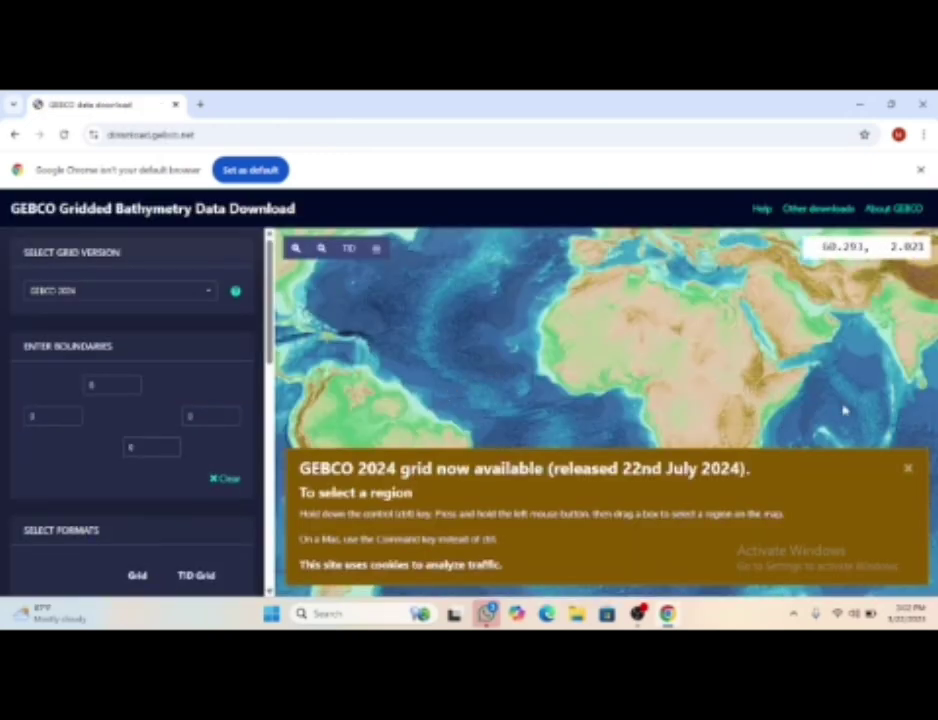
# Step: Dismiss the map notice and select a region around the small Banda Sea island, about 129.6491 to 129.7037 longitude and -4.5723 to -4.5354 latitude
pyautogui.scroll(2, 845, 411)
pyautogui.scroll(-2, 888, 429)
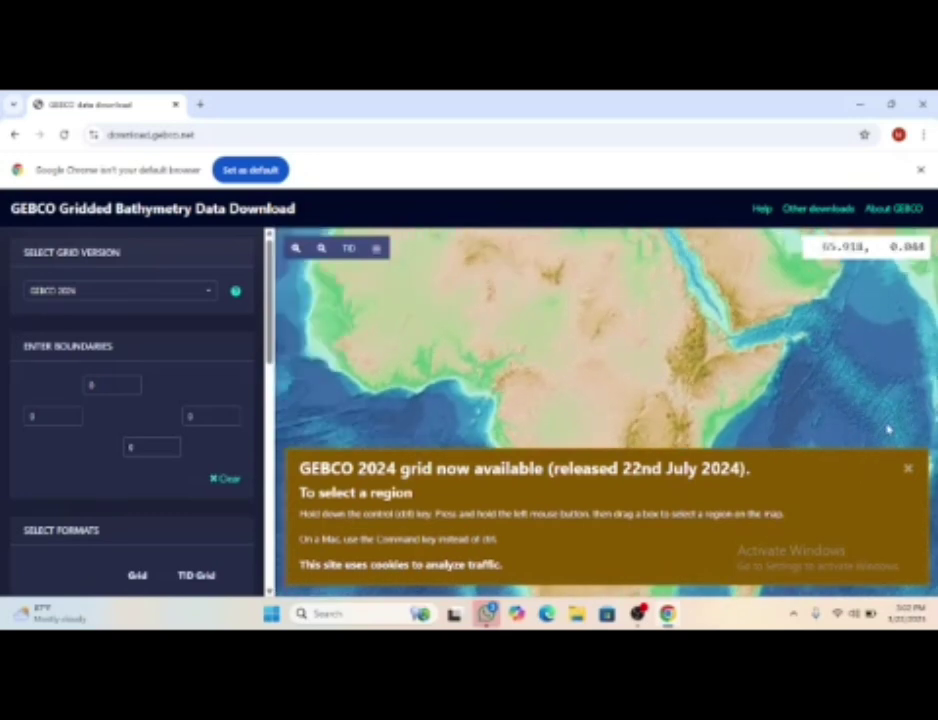
pyautogui.click(907, 468)
pyautogui.moveTo(840, 395); pyautogui.dragTo(565, 398)
pyautogui.scroll(2, 677, 378)
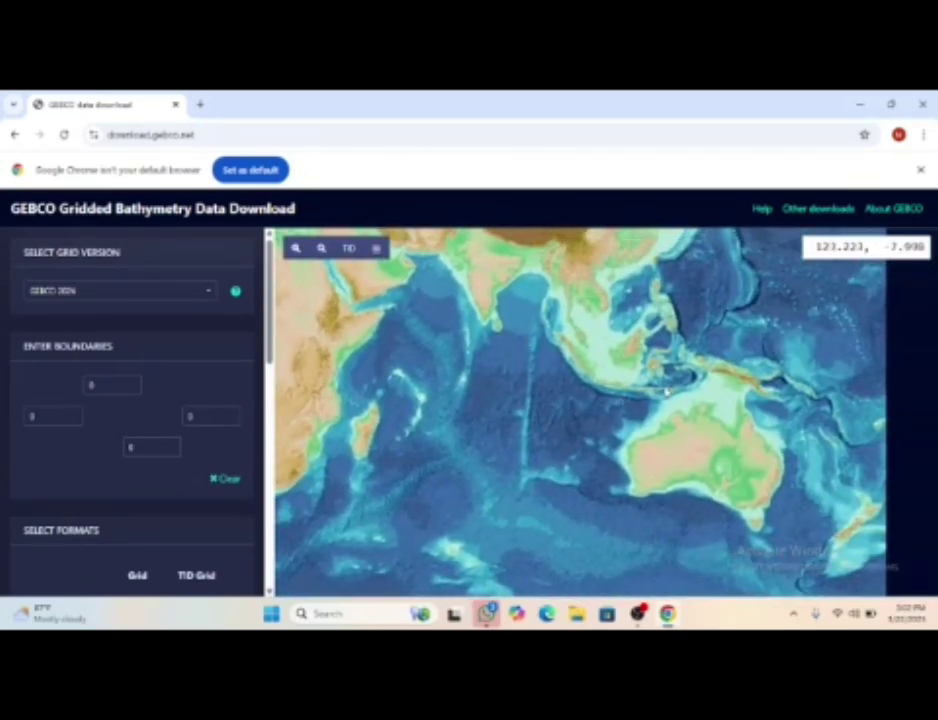
pyautogui.scroll(2, 679, 376)
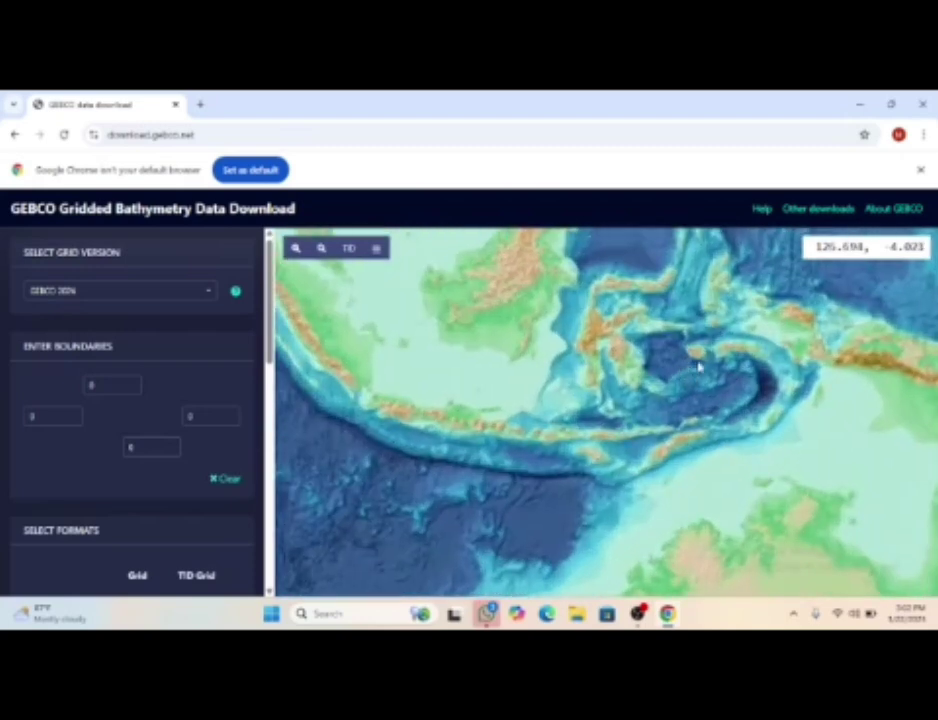
pyautogui.scroll(5, 735, 380)
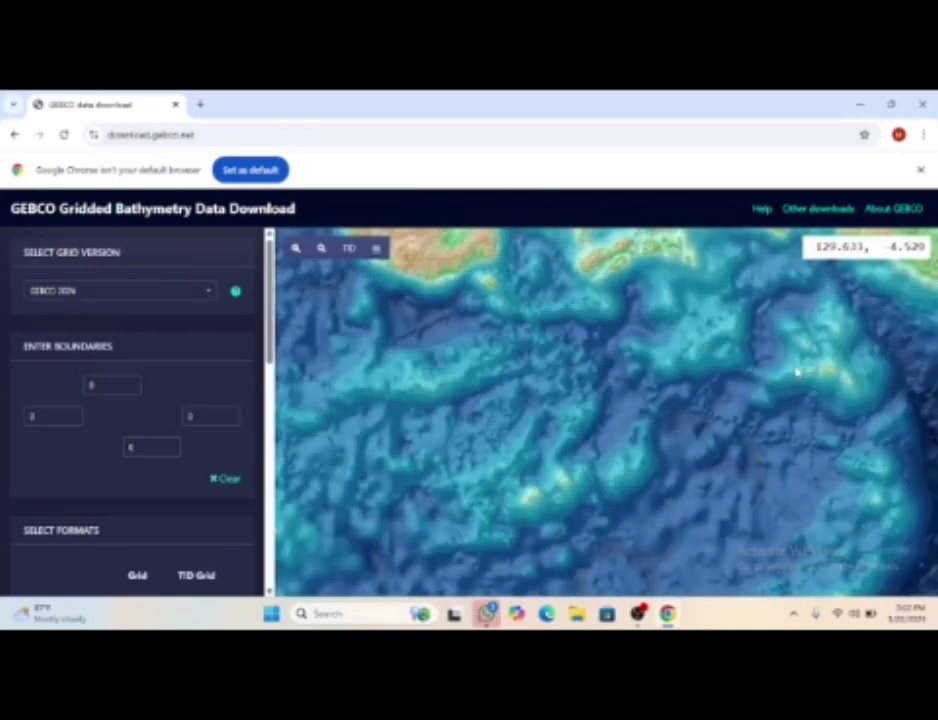
pyautogui.scroll(-3, 797, 372)
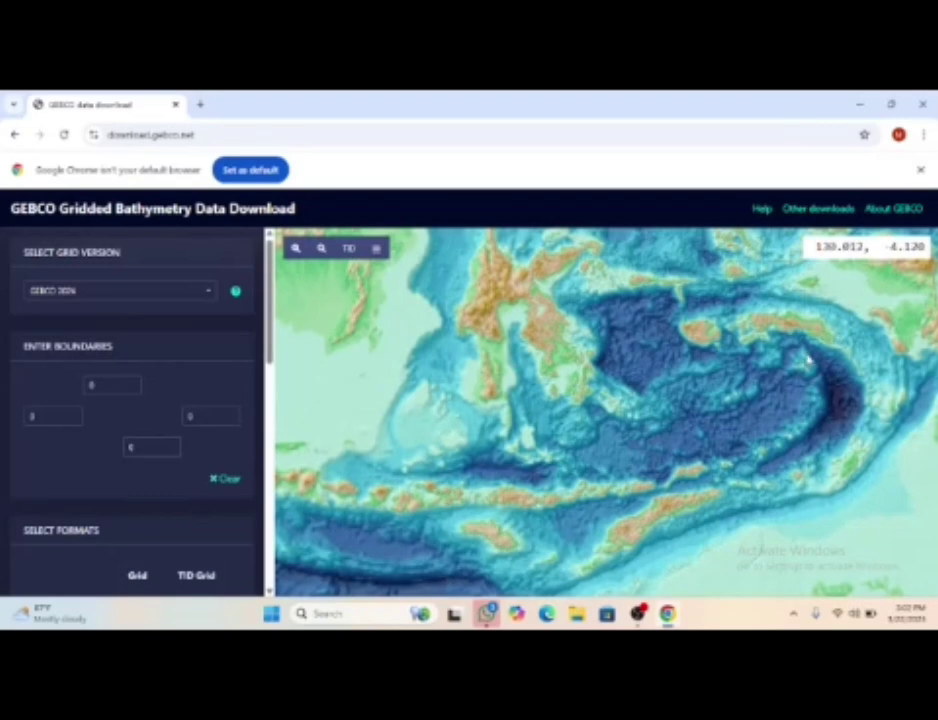
pyautogui.scroll(1, 806, 360)
pyautogui.scroll(2, 769, 397)
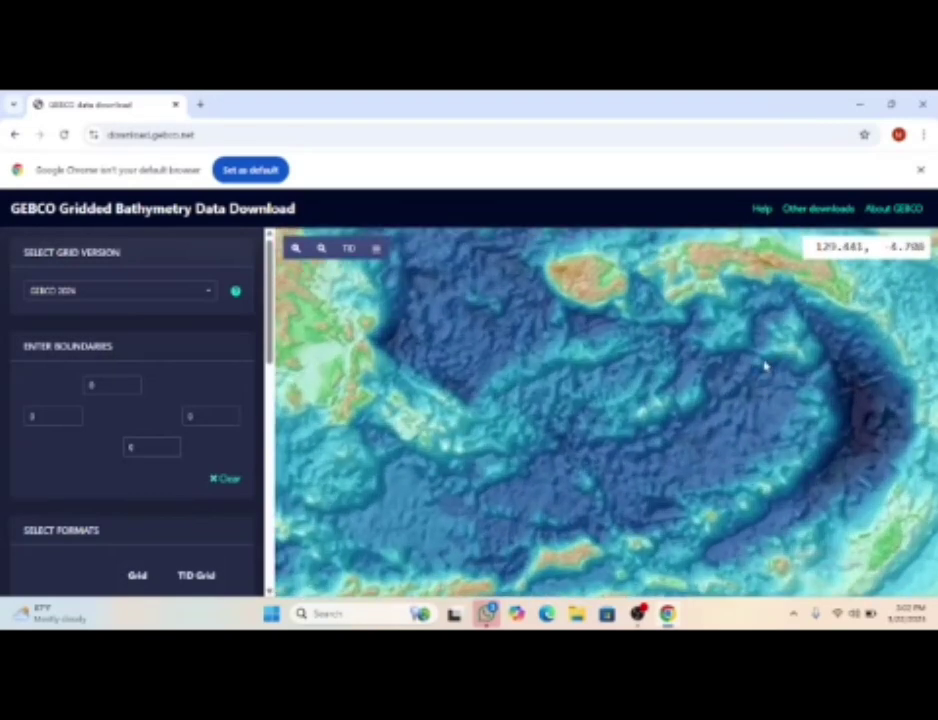
pyautogui.scroll(2, 765, 367)
pyautogui.moveTo(843, 322); pyautogui.dragTo(604, 393)
pyautogui.scroll(1, 683, 366)
pyautogui.scroll(2, 604, 393)
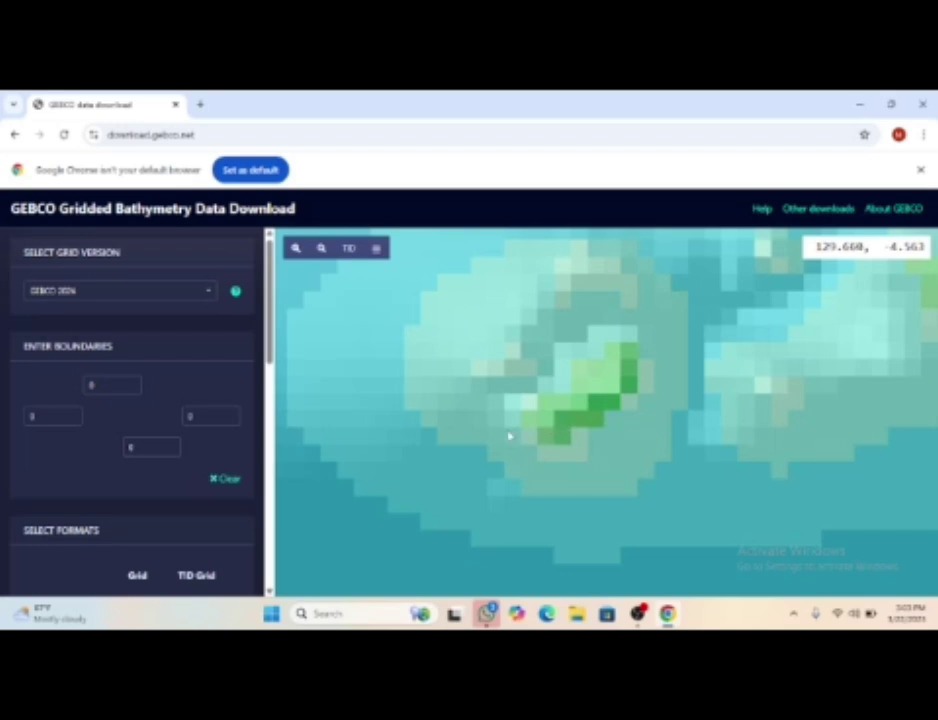
pyautogui.moveTo(479, 471); pyautogui.dragTo(687, 321)
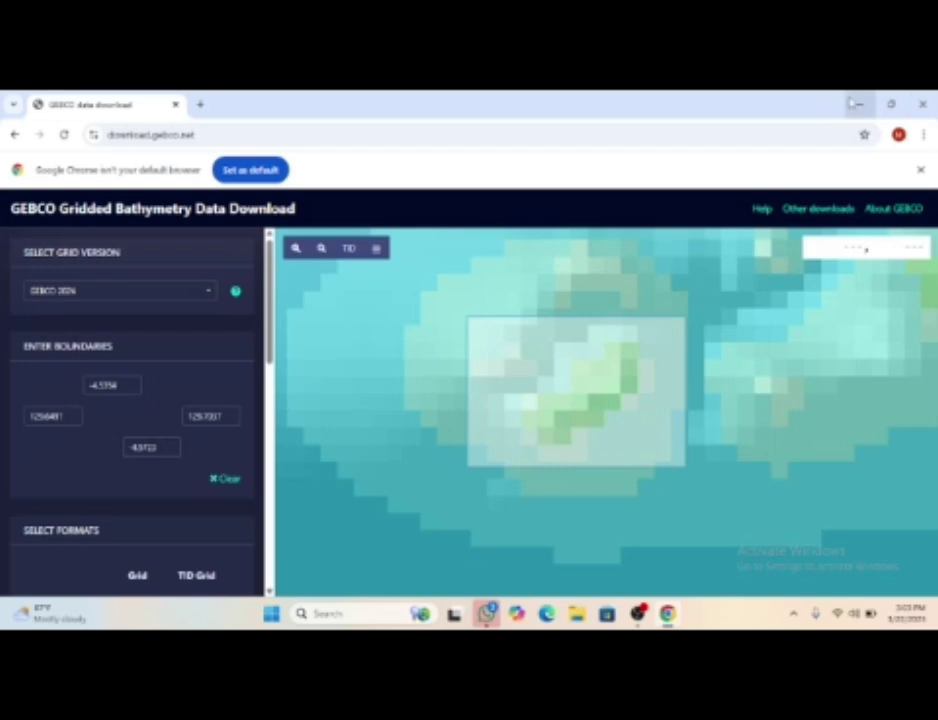
# Step: Choose the 2D netCDF grid format for the selected region and add it to the basket
pyautogui.scroll(-3, 75, 440)
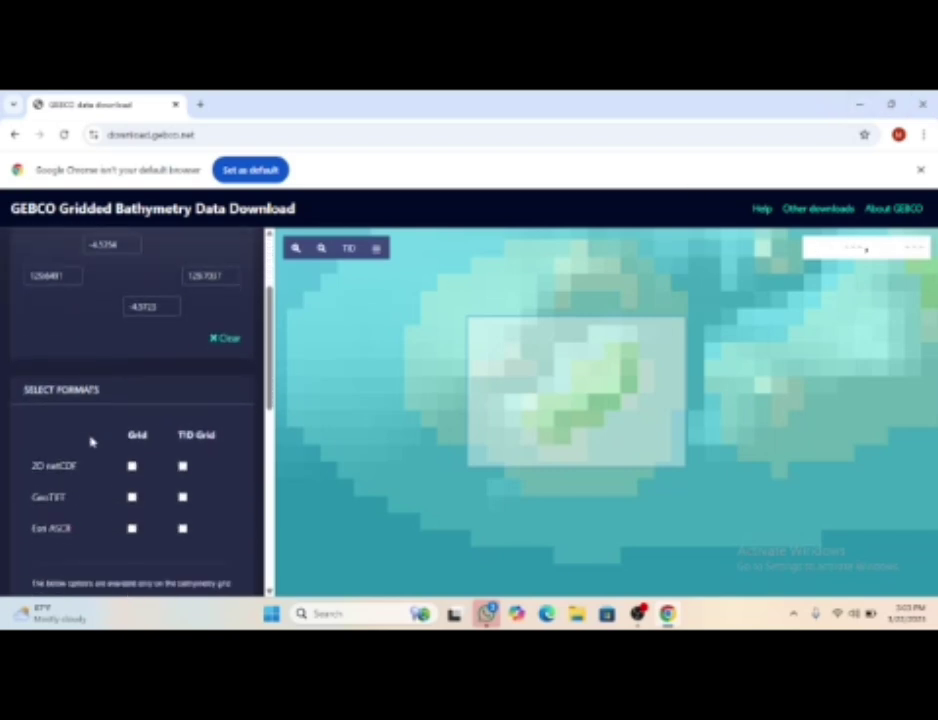
pyautogui.scroll(-1, 88, 455)
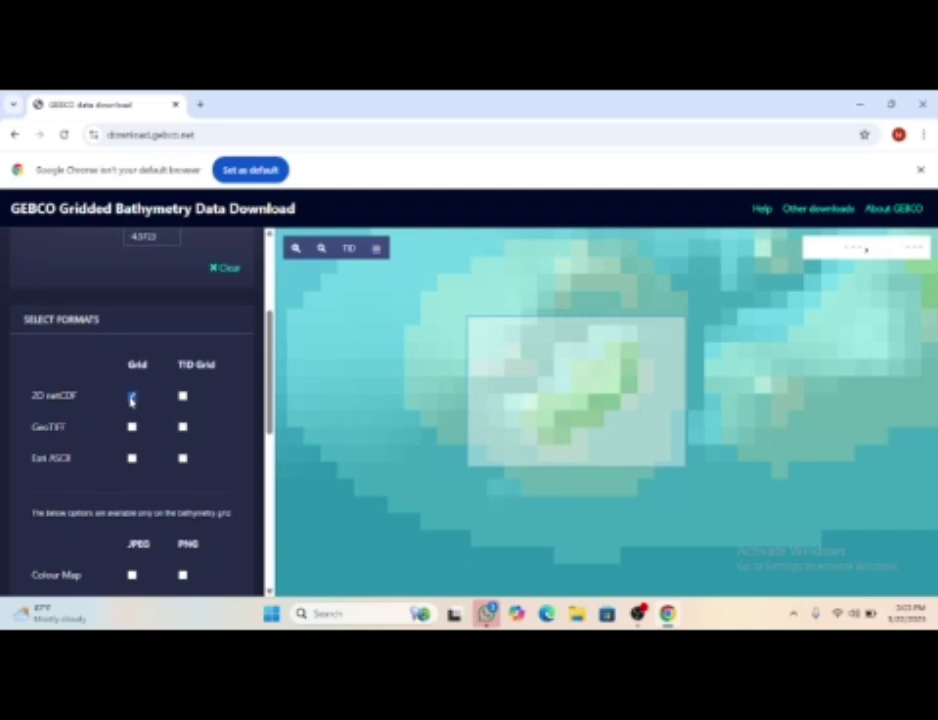
pyautogui.scroll(-5, 144, 418)
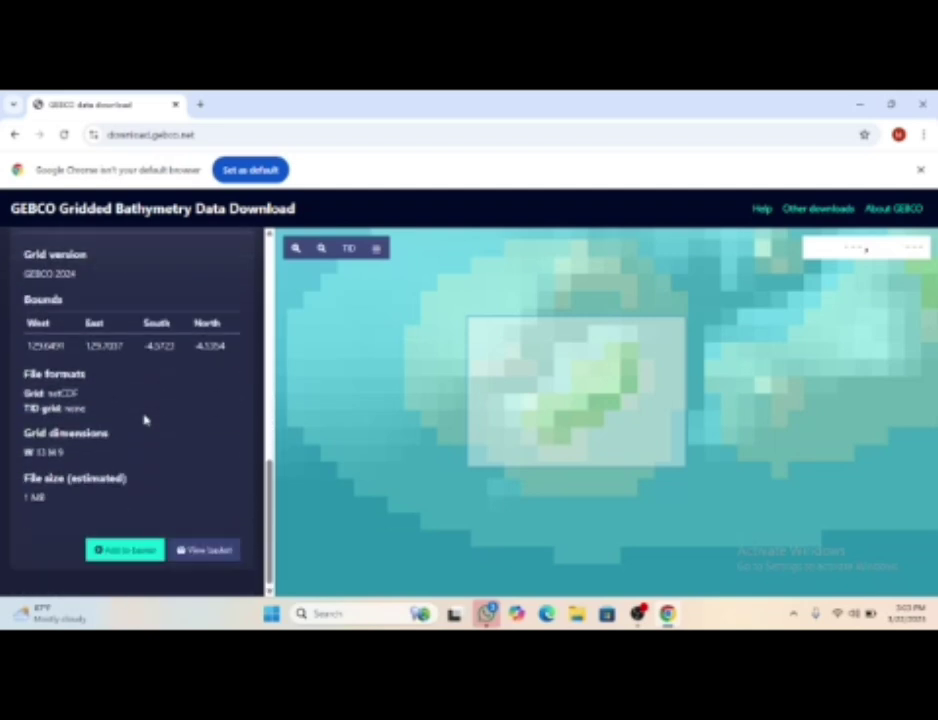
pyautogui.click(130, 550)
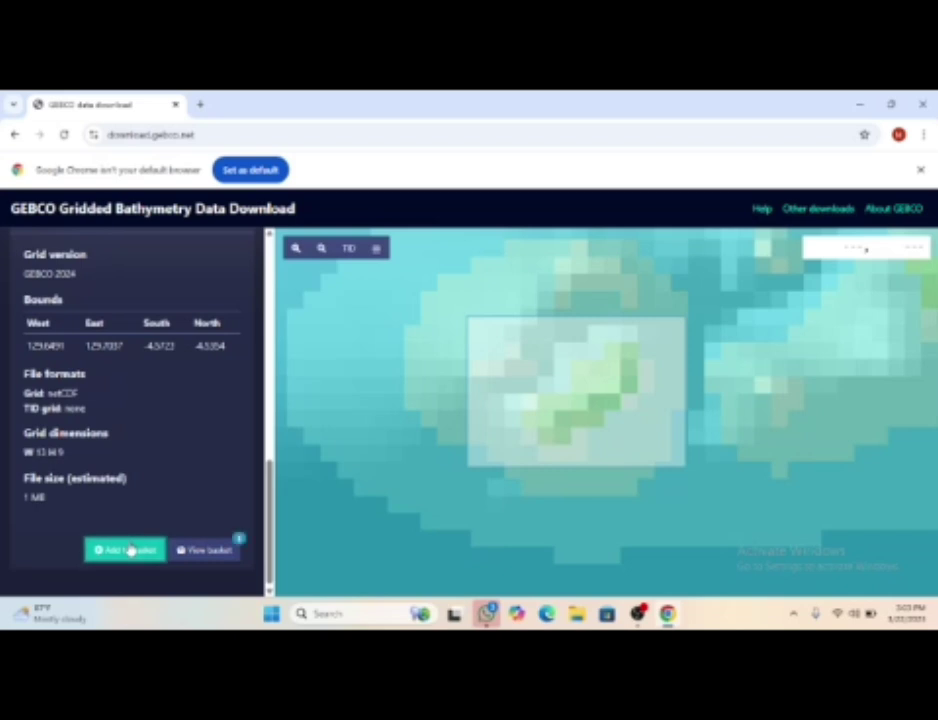
# Step: Open the data downloads basket and download the GEBCO 2024 netCDF grid
pyautogui.click(207, 555)
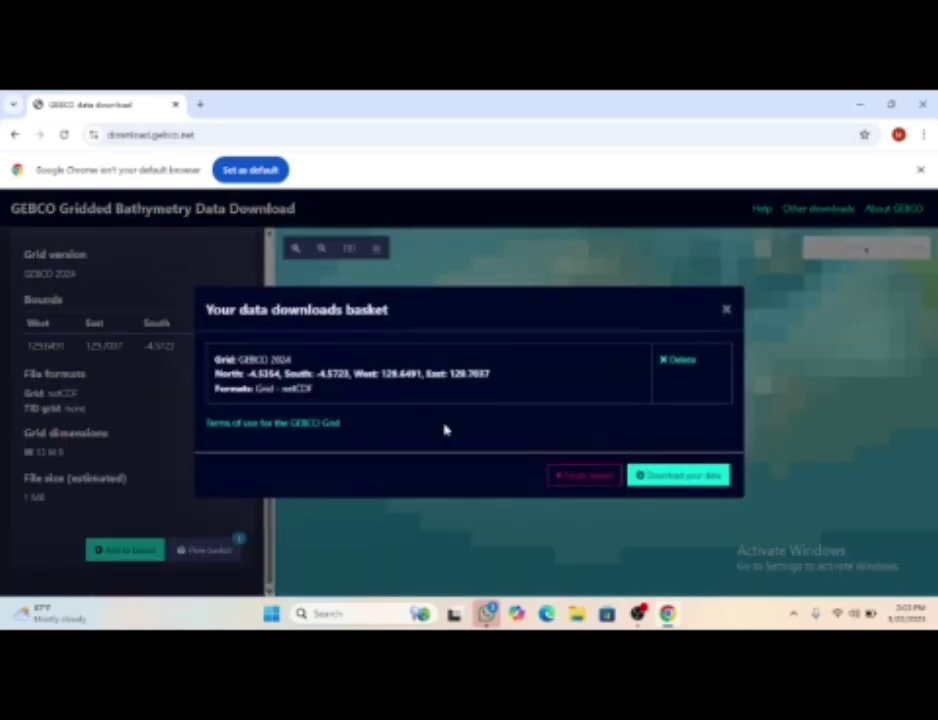
pyautogui.click(655, 477)
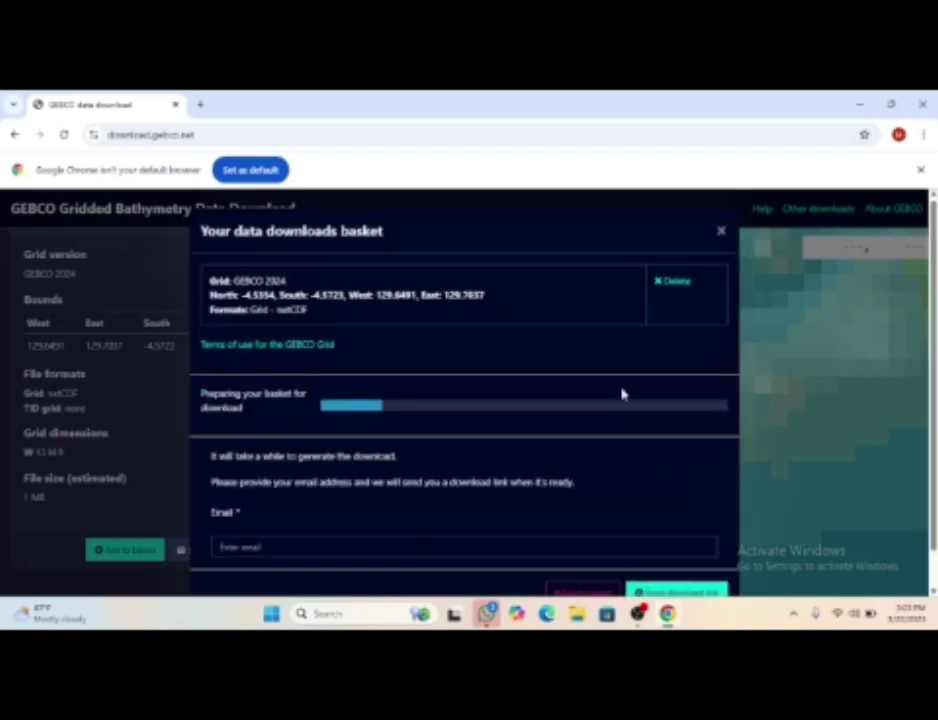
pyautogui.scroll(-1, 621, 394)
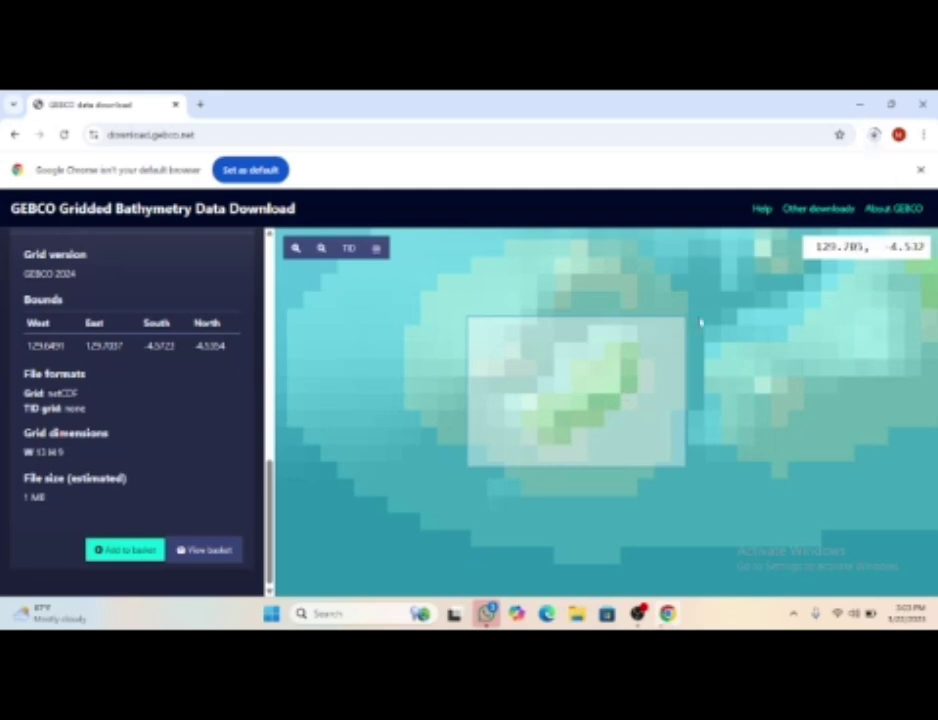
# Step: Switch from the browser to File Explorer and check the Downloads folder for the new GEBCO zip archive
pyautogui.click(859, 104)
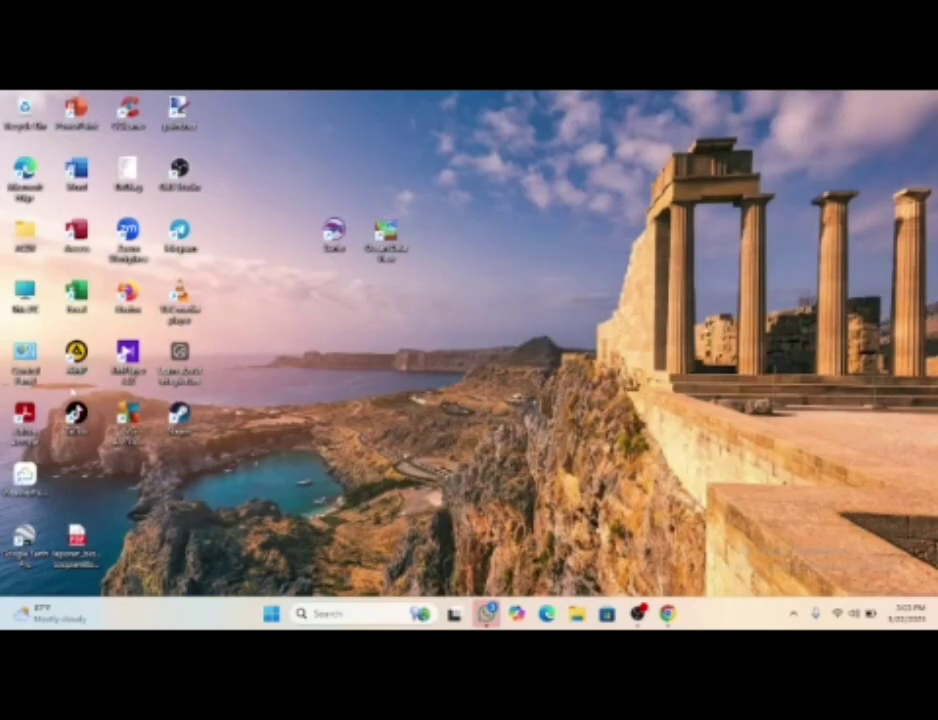
pyautogui.click(574, 615)
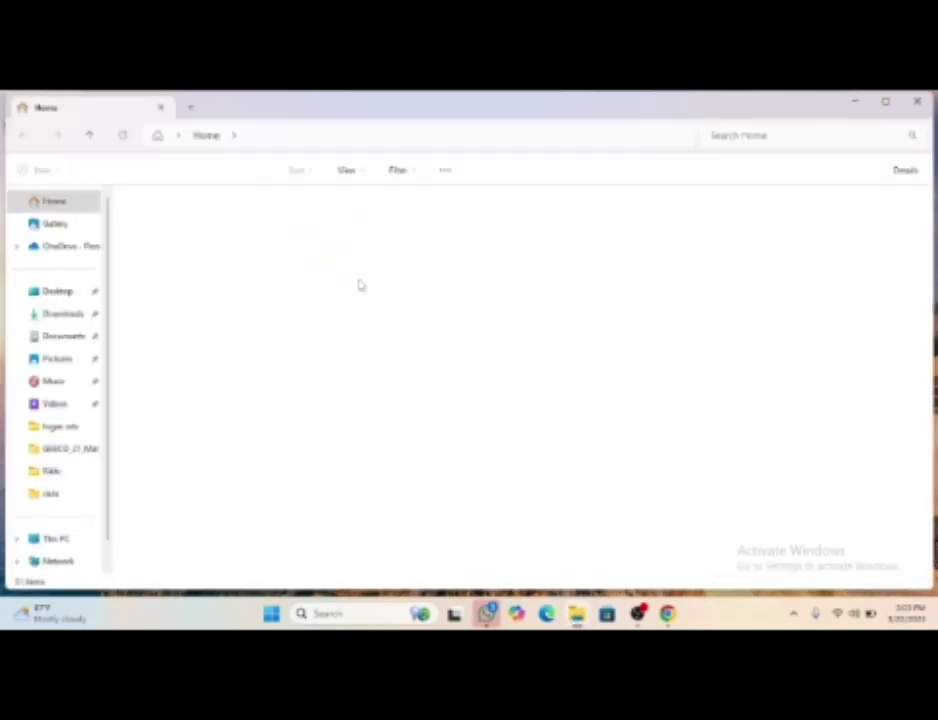
pyautogui.click(60, 338)
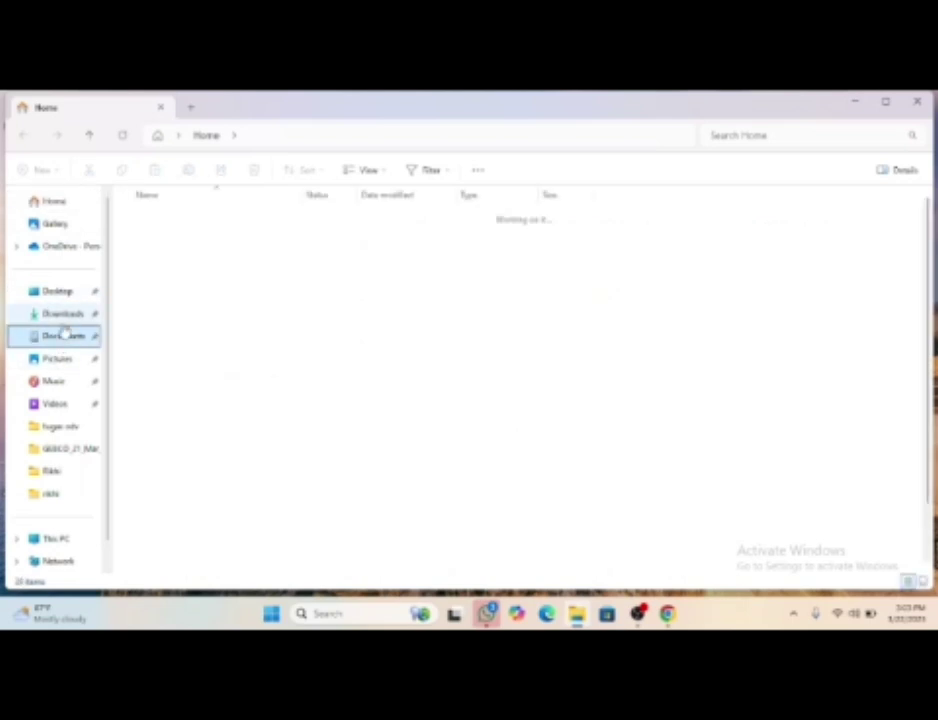
pyautogui.click(65, 315)
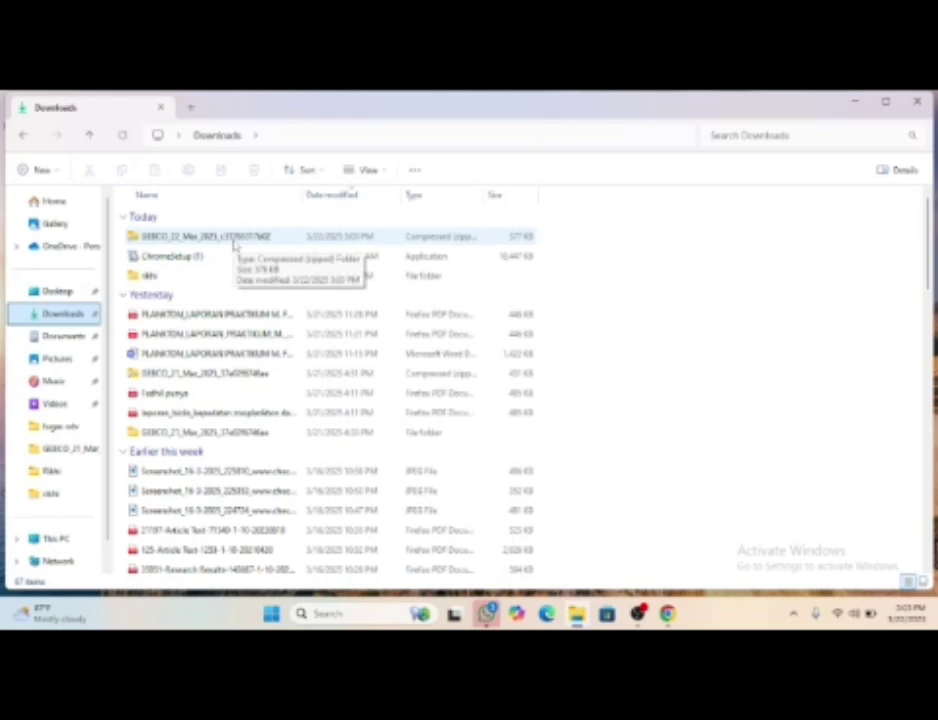
# Step: Open the project folder listed below Custom Office Templates in Documents to check its contents
pyautogui.click(63, 336)
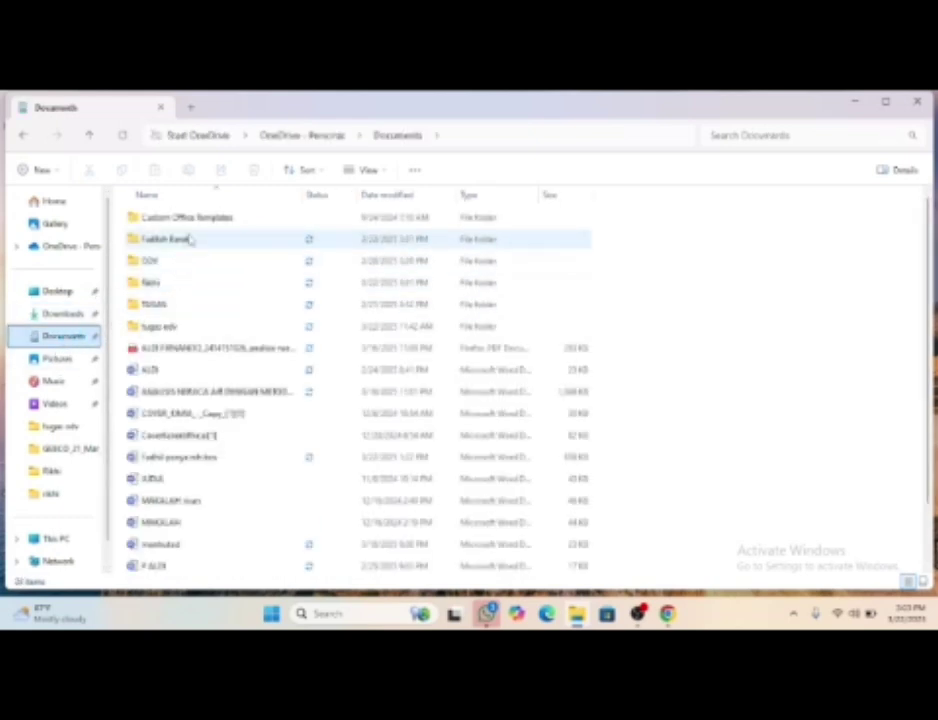
pyautogui.click(190, 240)
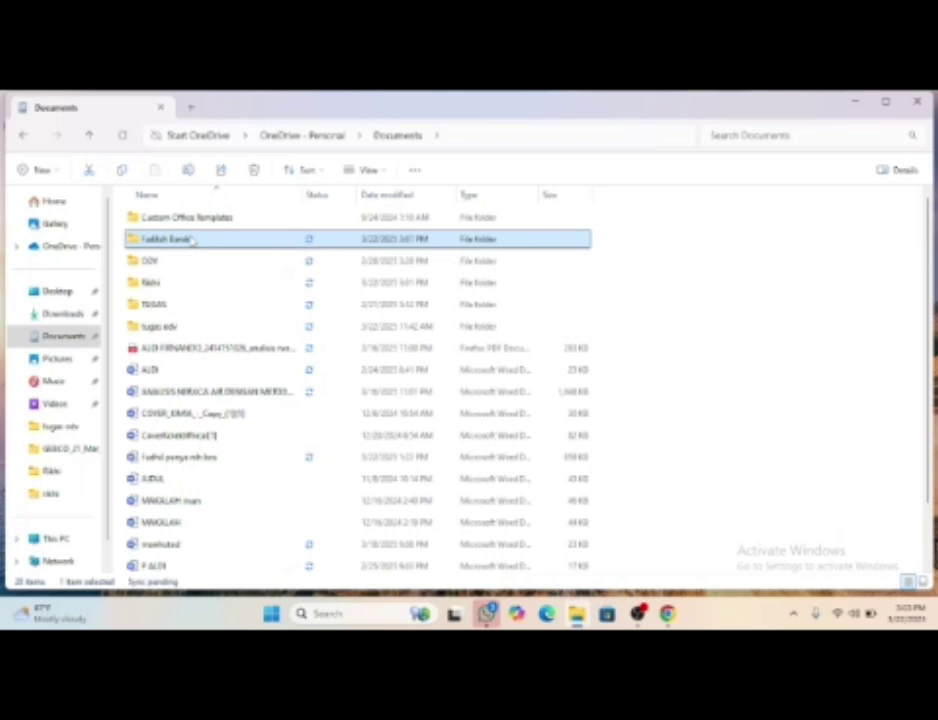
pyautogui.click(190, 240)
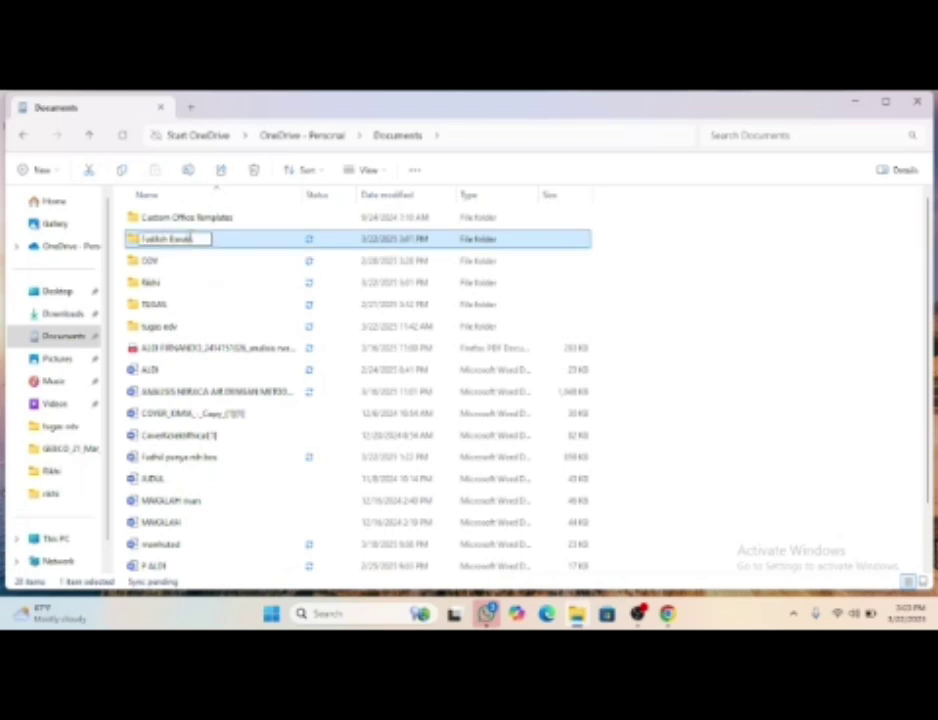
pyautogui.doubleClick(232, 241)
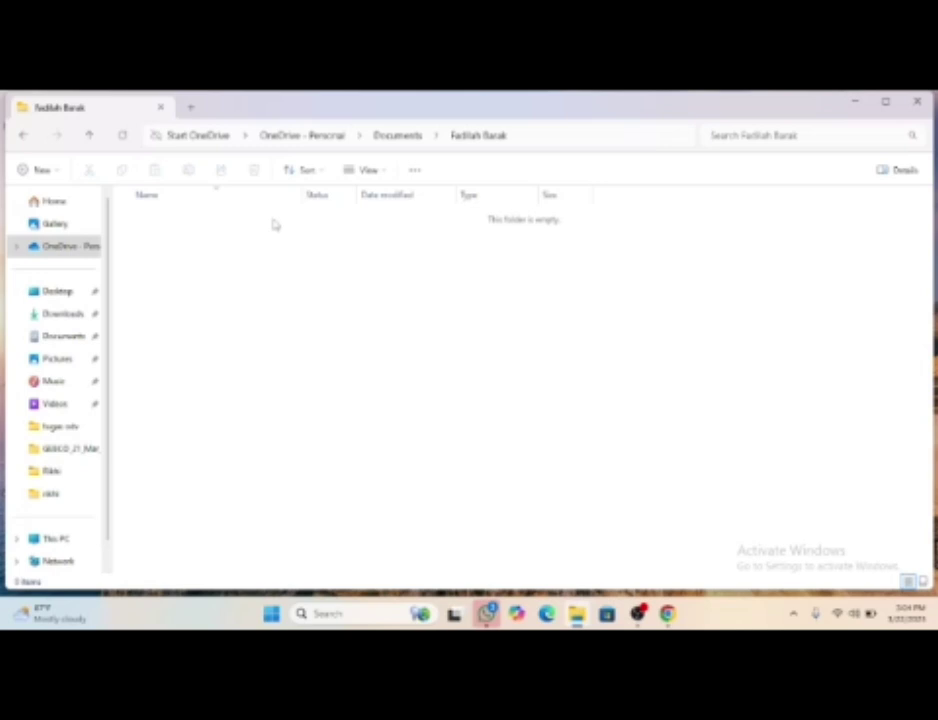
# Step: Extract the GEBCO_22_Mar_2025 zip archive from Downloads into the project folder below Custom Office Templates in Documents
pyautogui.click(61, 316)
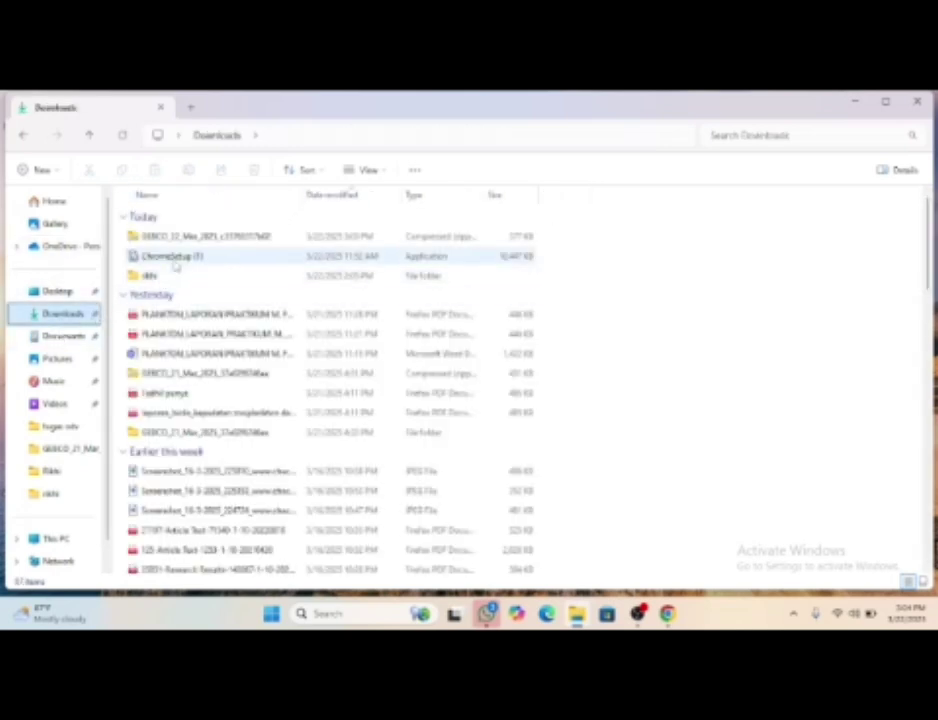
pyautogui.click(218, 238)
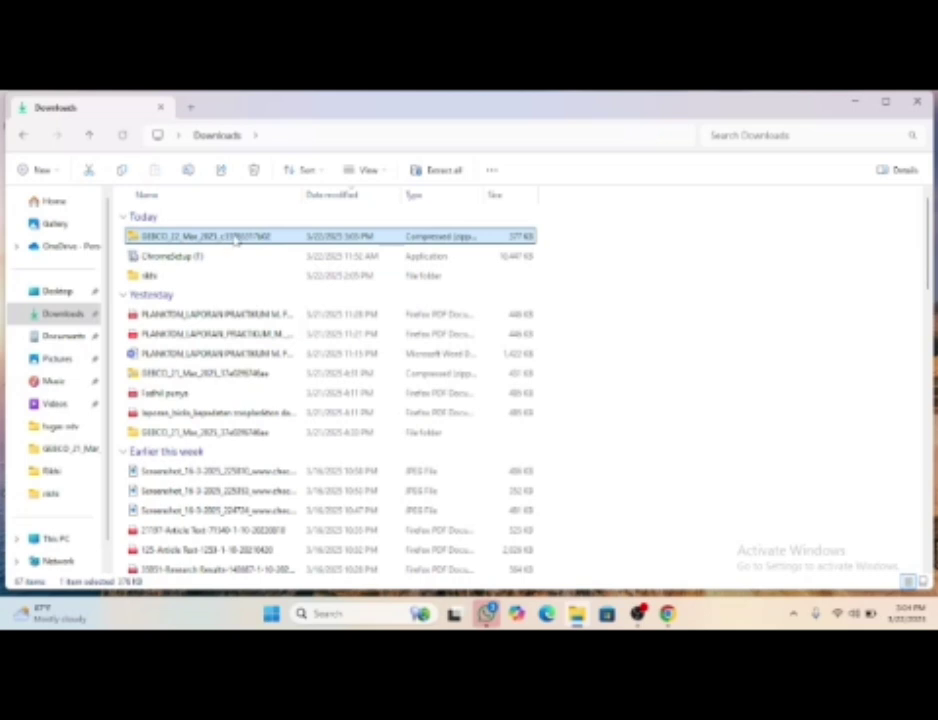
pyautogui.click(442, 170)
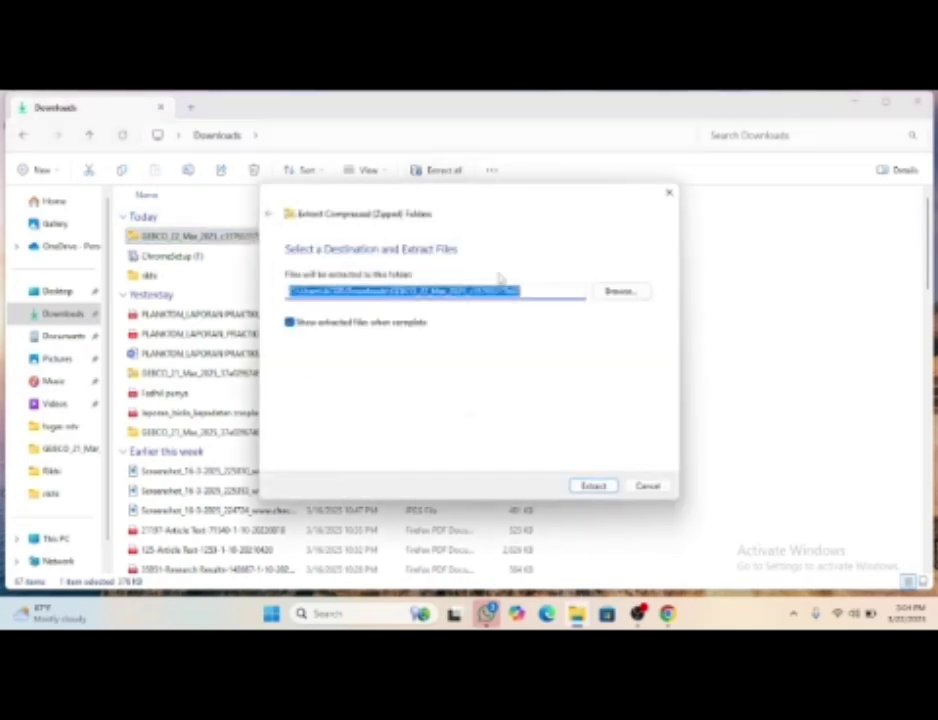
pyautogui.click(620, 292)
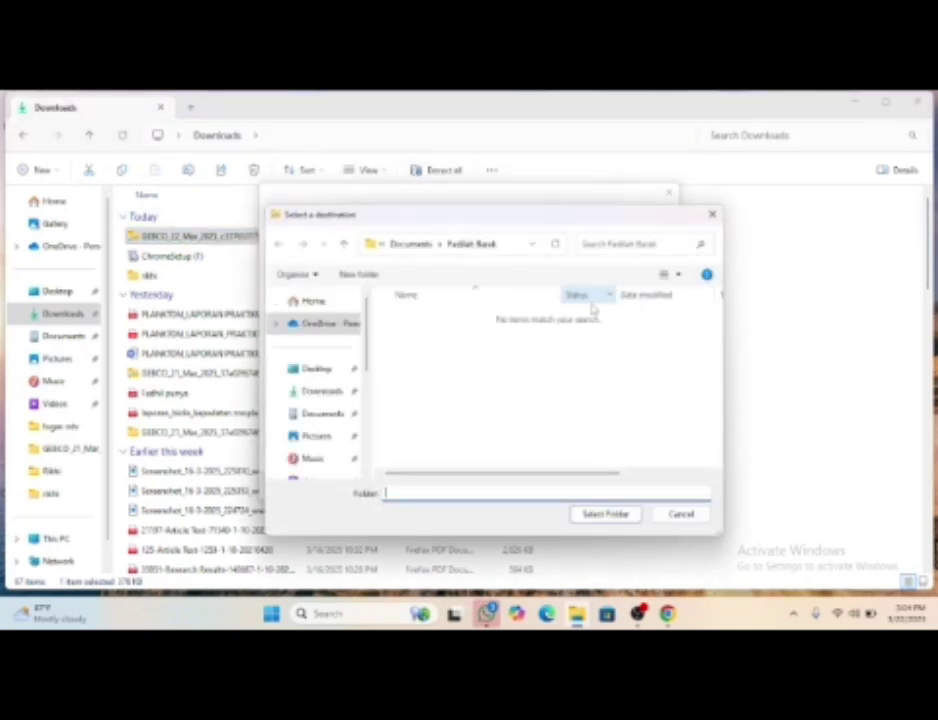
pyautogui.click(316, 422)
pyautogui.click(418, 341)
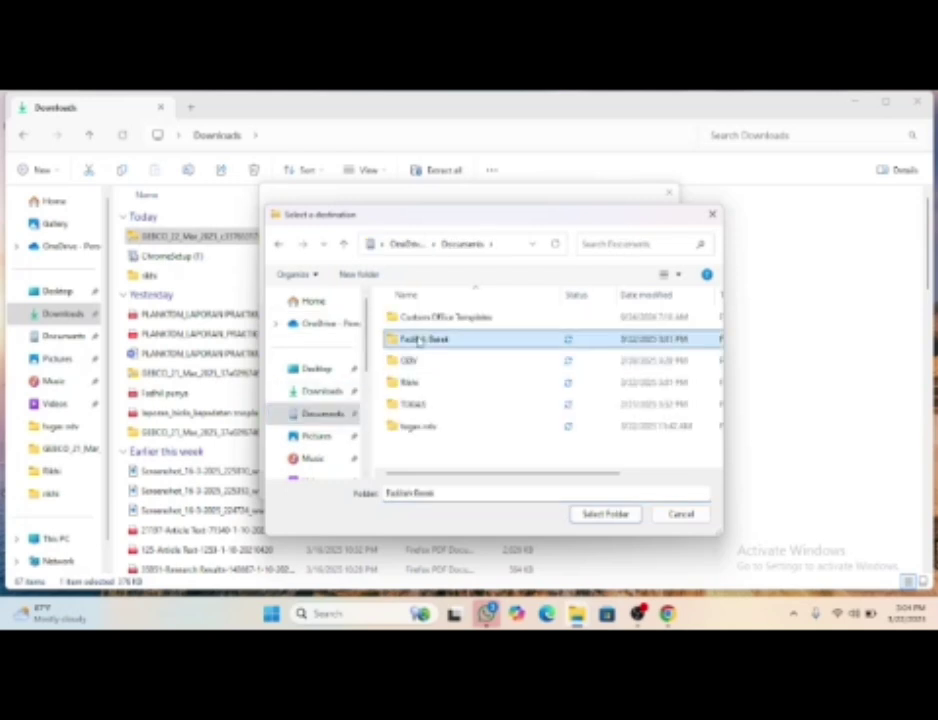
pyautogui.click(609, 514)
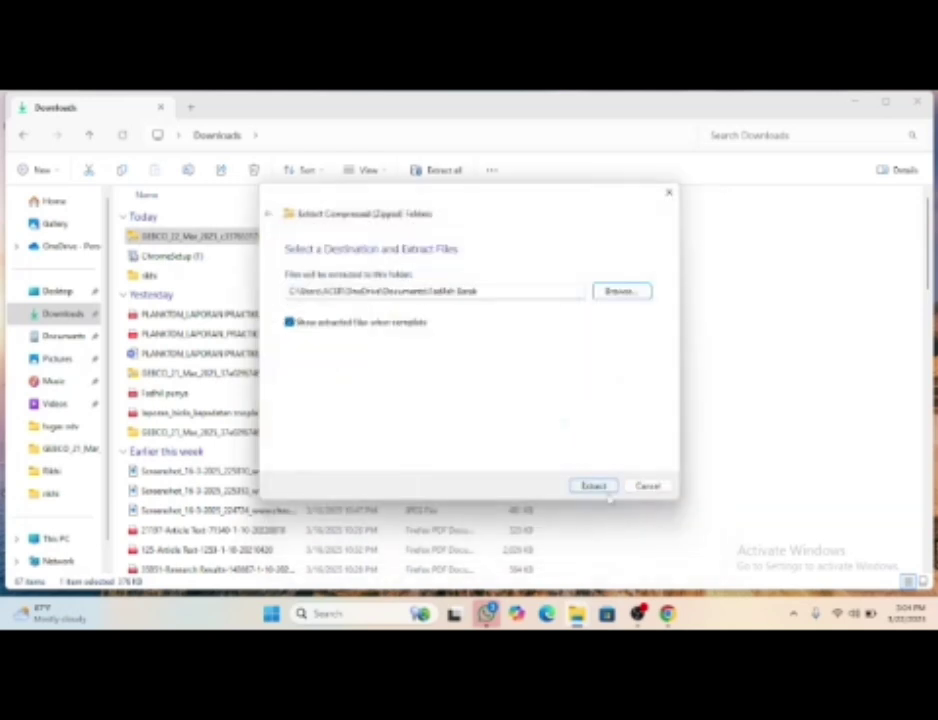
pyautogui.click(595, 486)
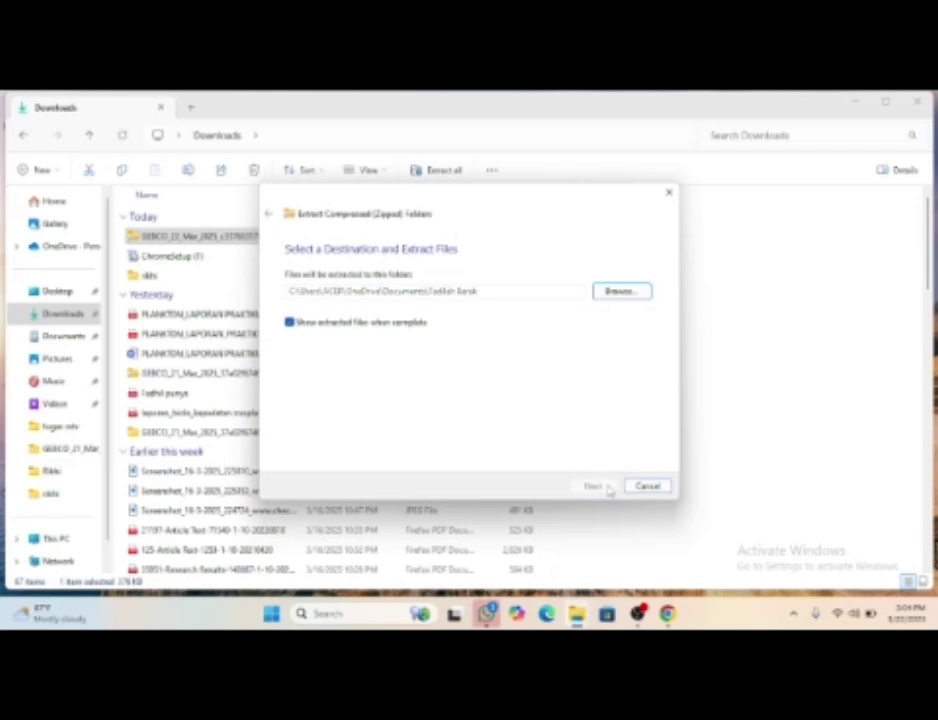
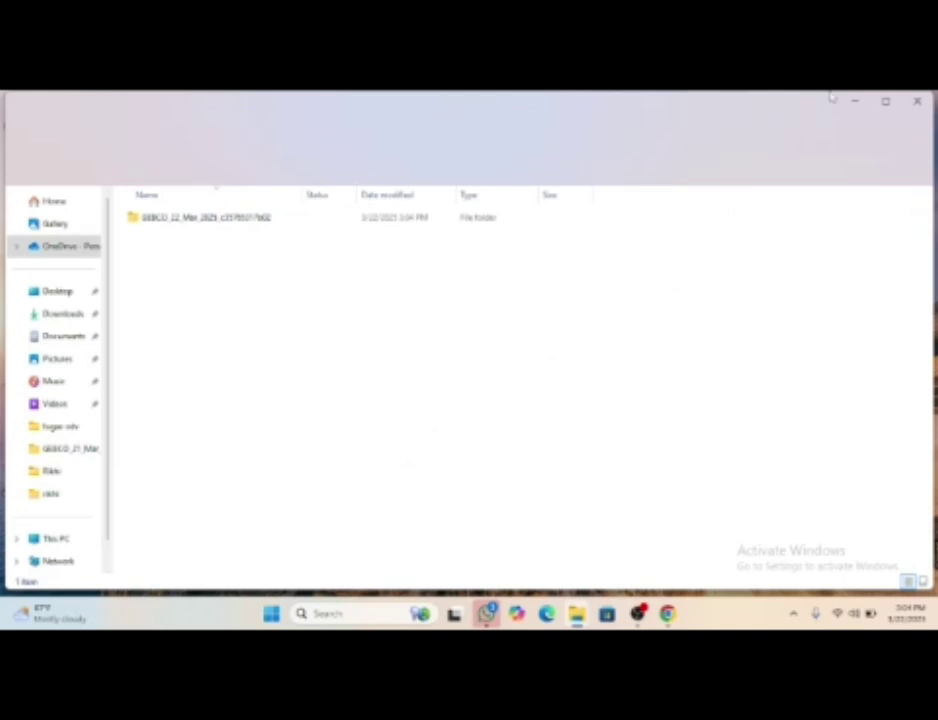
# Step: Close both File Explorer windows and launch Ocean Data View from the desktop
pyautogui.click(920, 103)
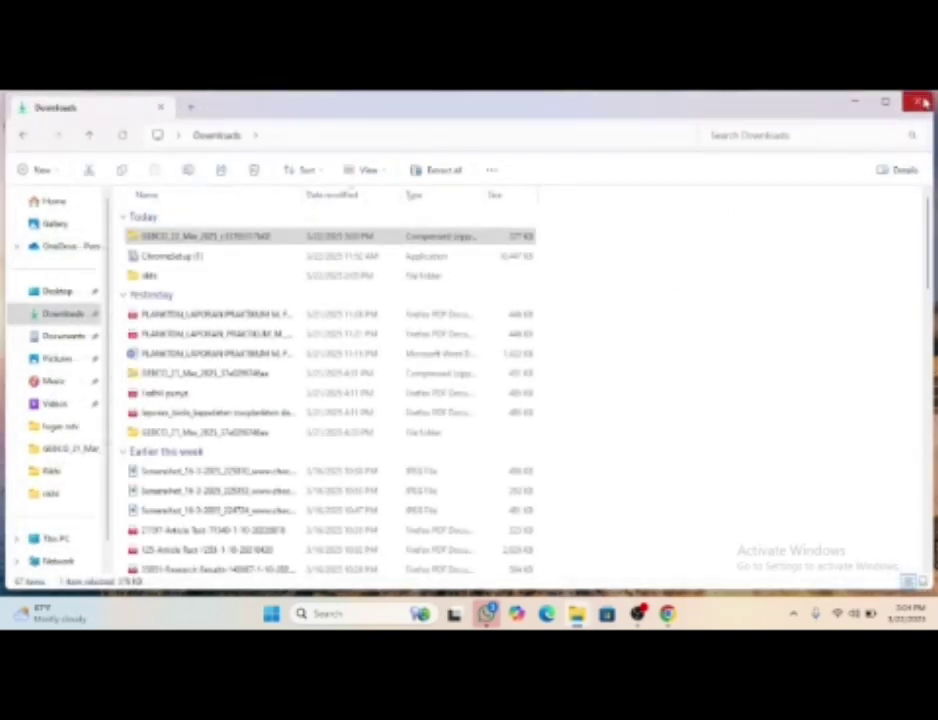
pyautogui.click(920, 103)
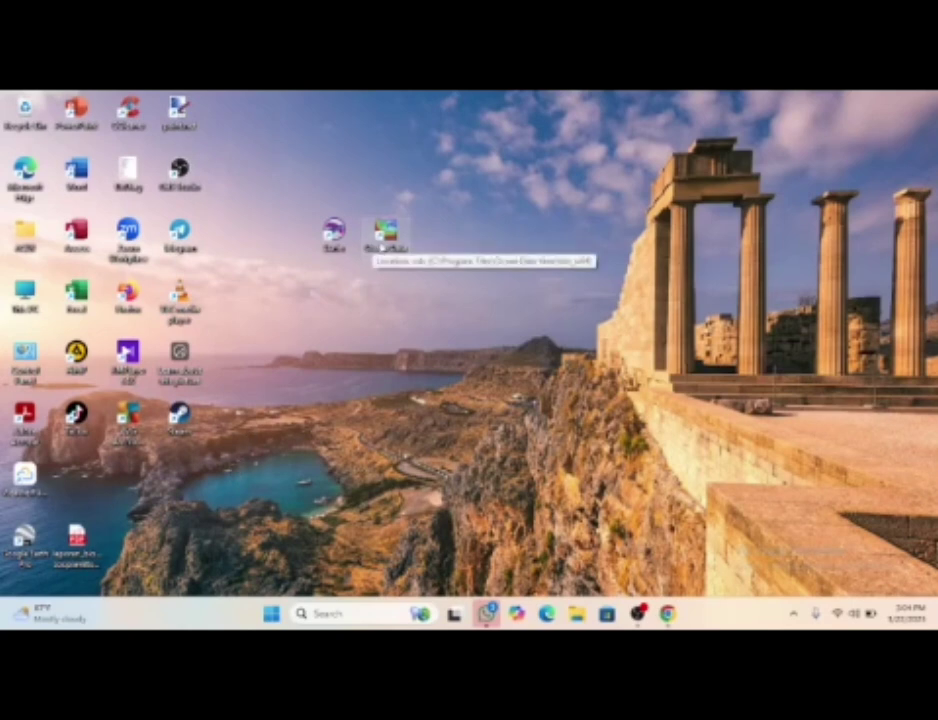
pyautogui.doubleClick(385, 236)
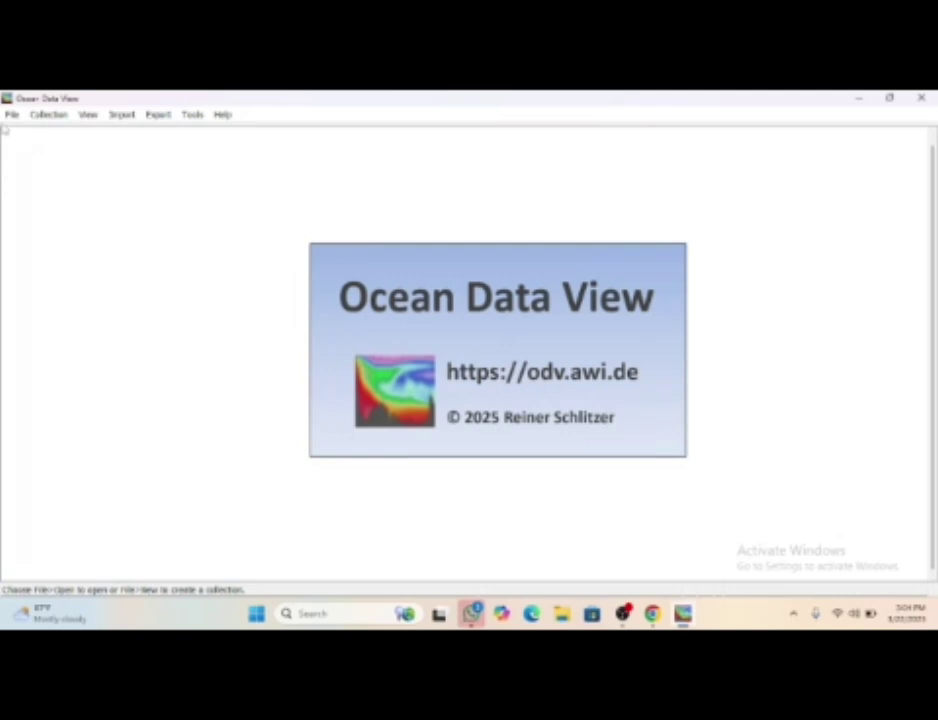
# Step: Open the GEBCO 2024 .nc file from the extracted GEBCO_22_Mar_2025 folder inside the project folder in Documents
pyautogui.click(12, 114)
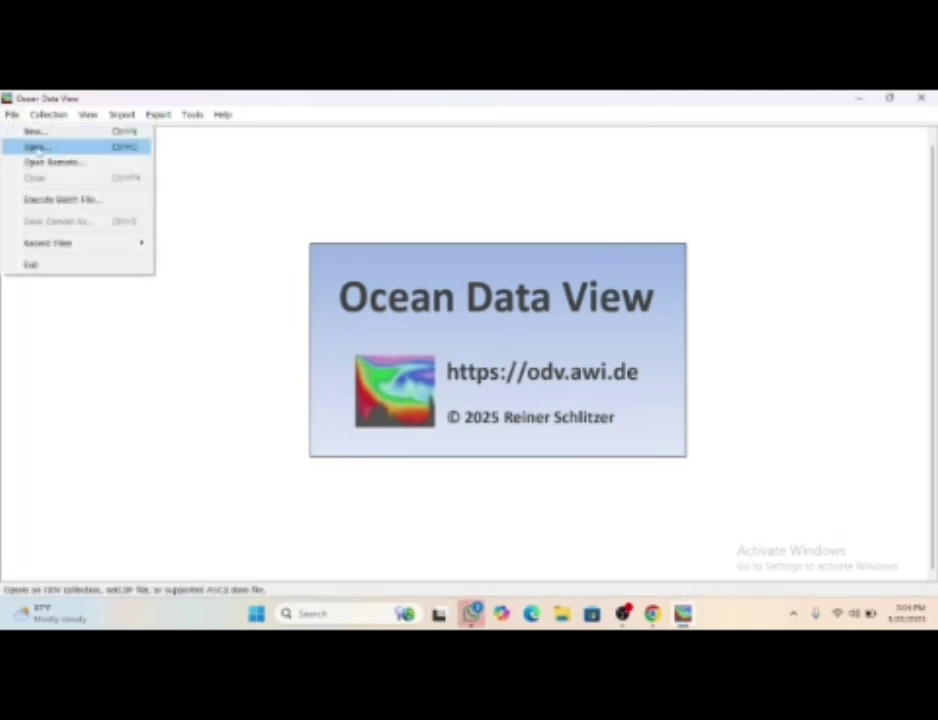
pyautogui.click(35, 146)
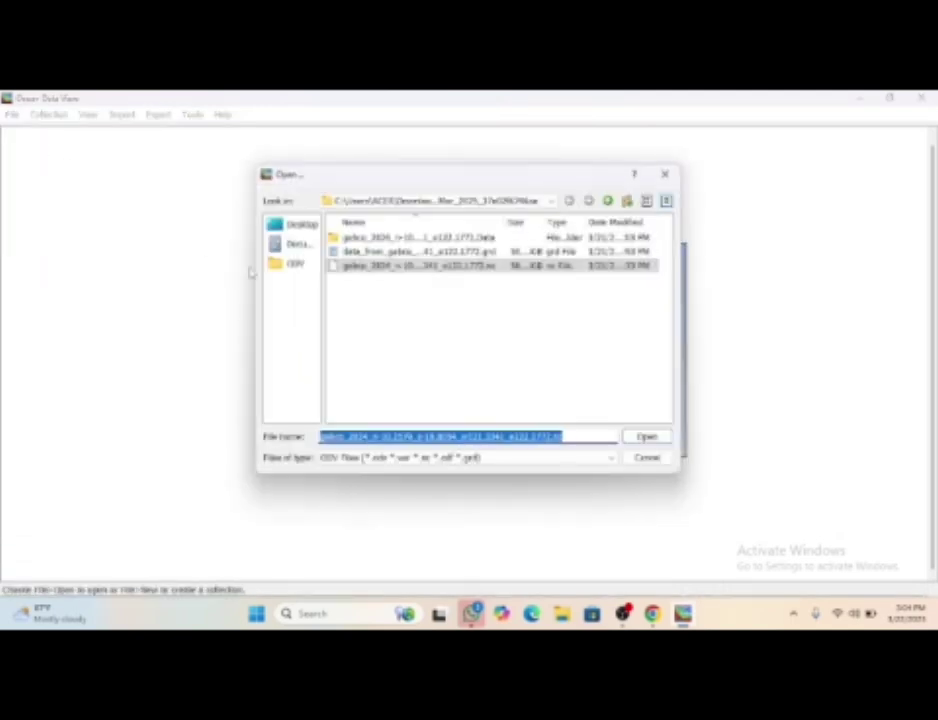
pyautogui.click(380, 267)
pyautogui.click(298, 246)
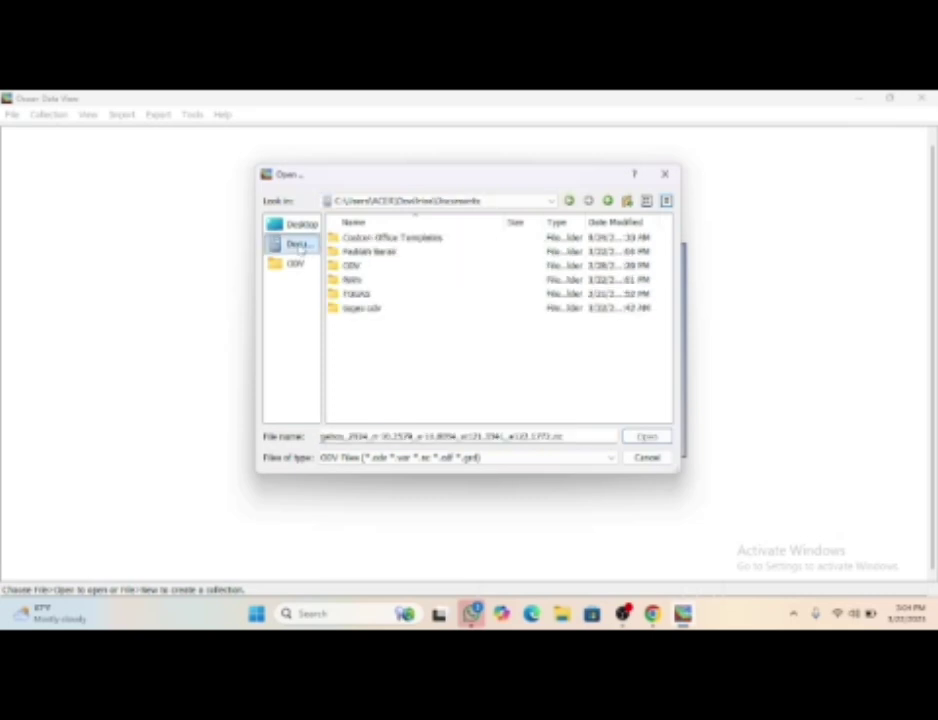
pyautogui.click(378, 255)
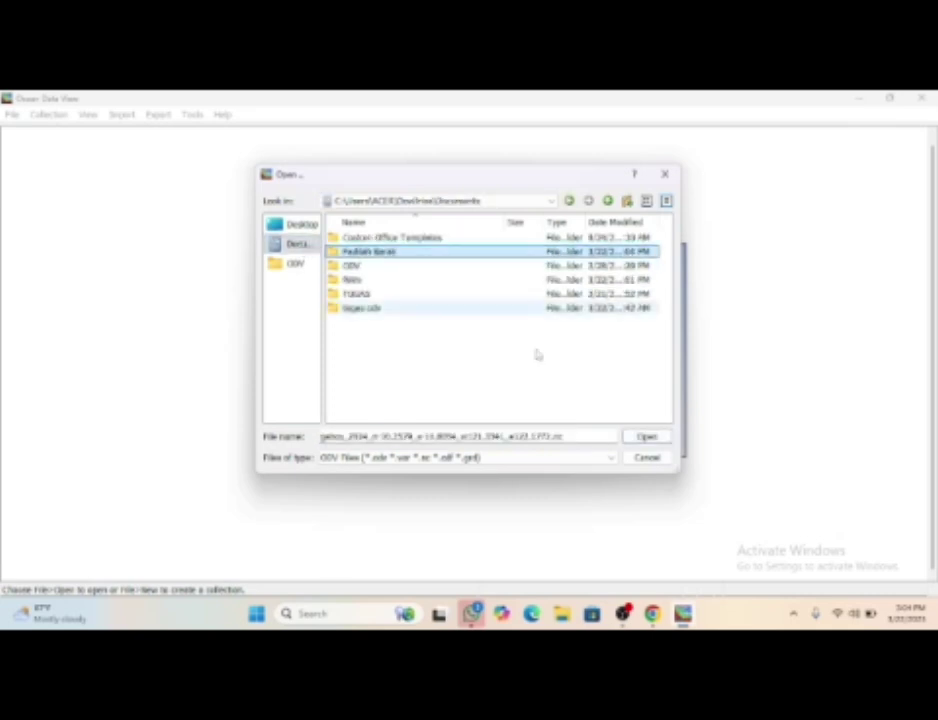
pyautogui.click(662, 438)
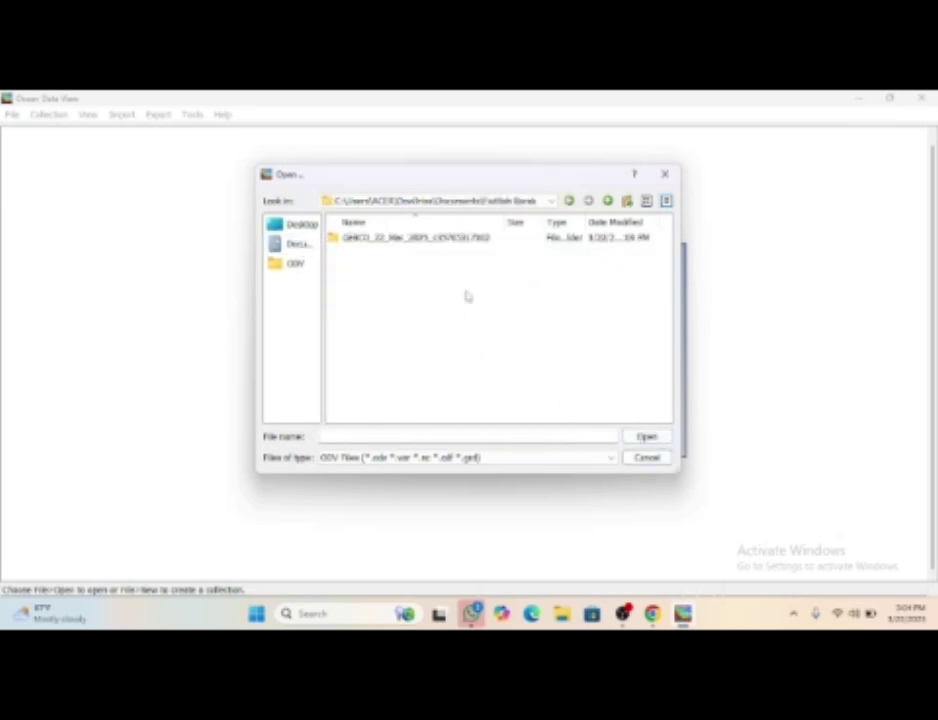
pyautogui.click(475, 237)
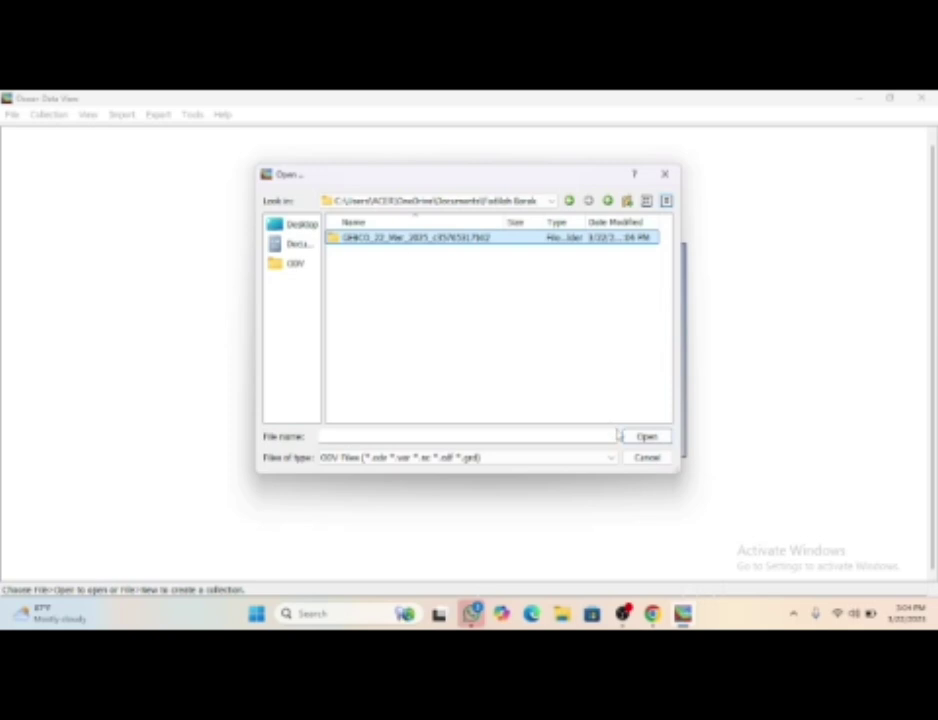
pyautogui.click(628, 437)
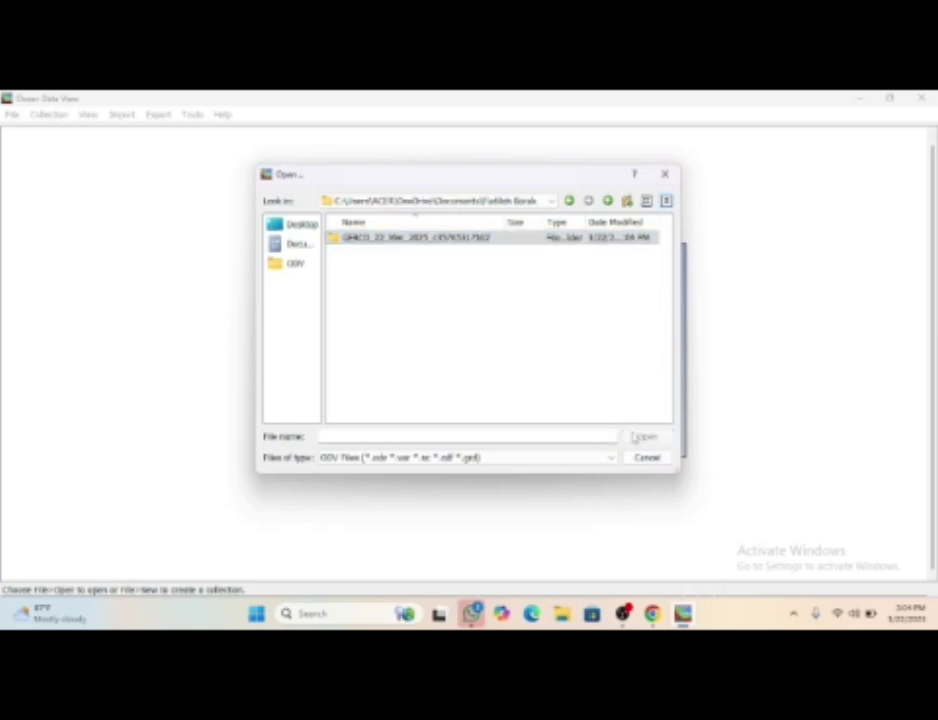
pyautogui.click(425, 240)
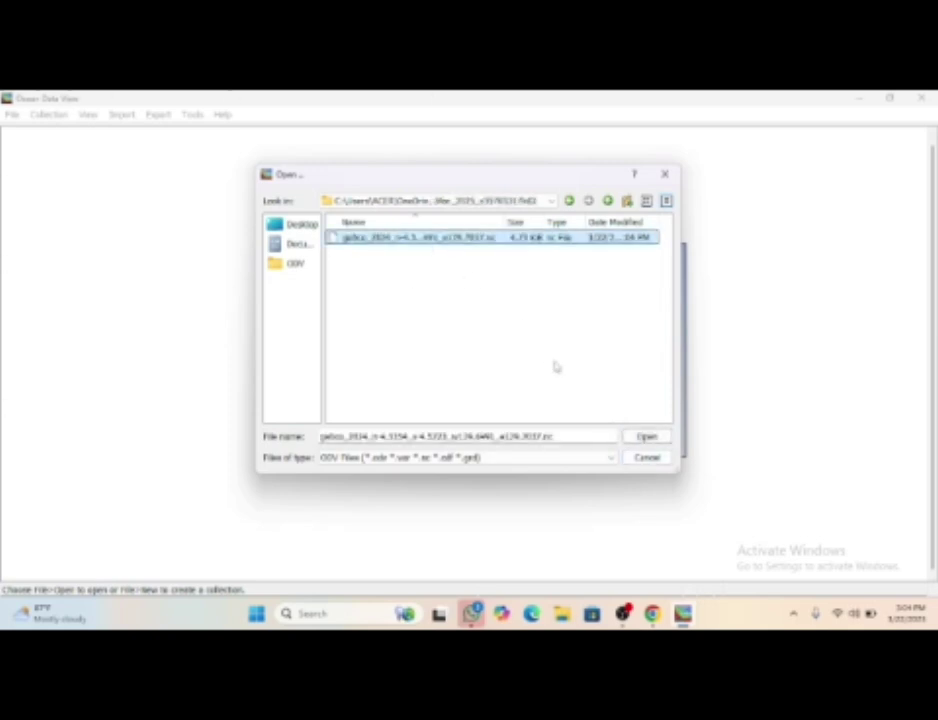
pyautogui.click(645, 436)
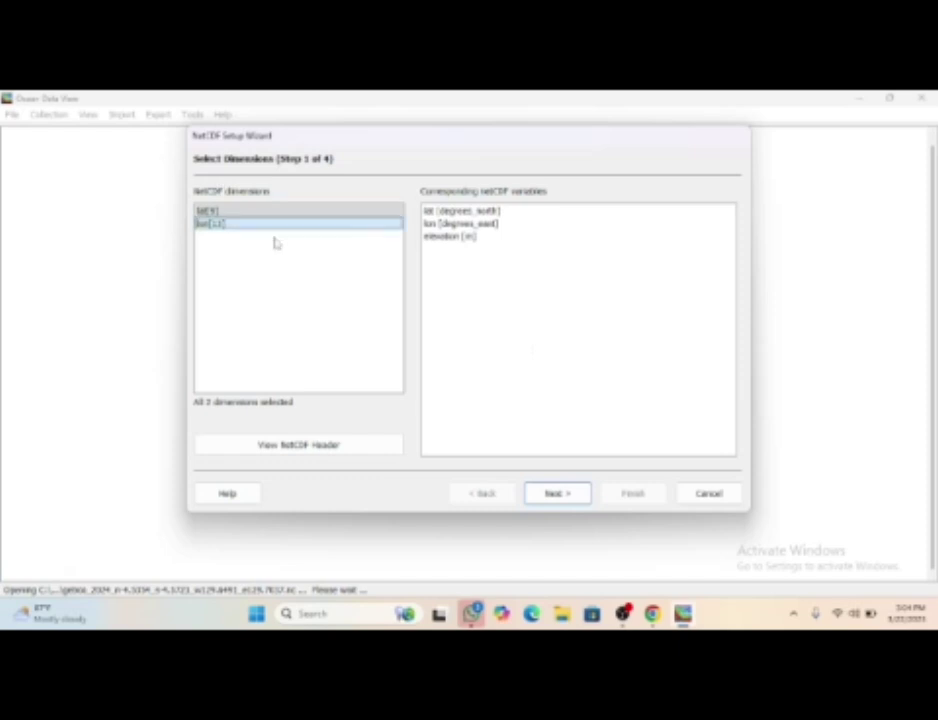
# Step: Complete the NetCDF setup with both dimensions, elevation [m] added to the meta variables, and a dummy primary variable
pyautogui.click(555, 494)
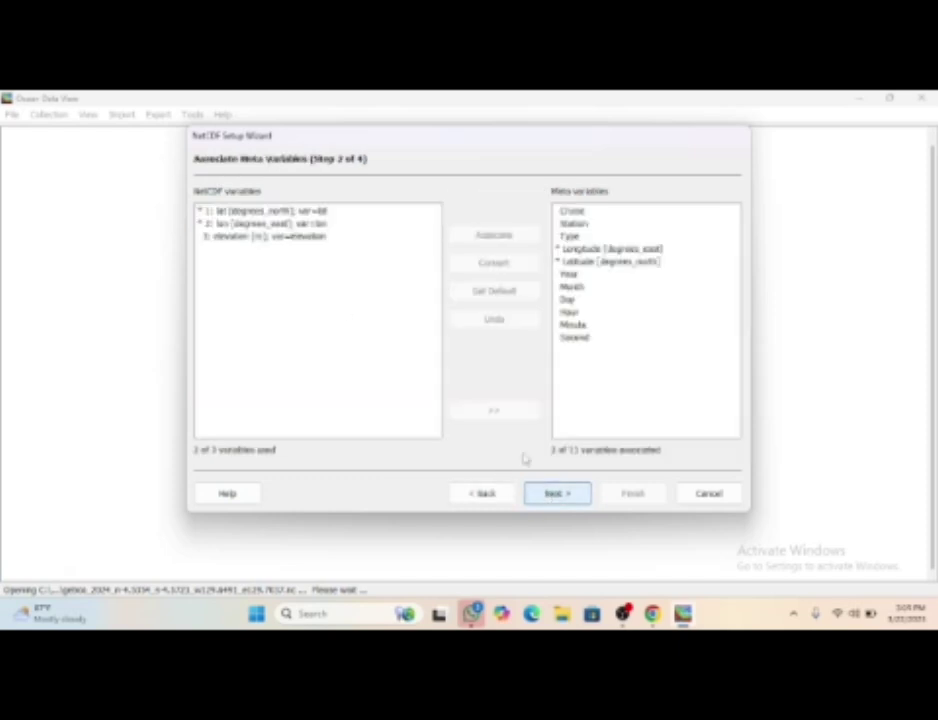
pyautogui.click(279, 237)
pyautogui.click(486, 410)
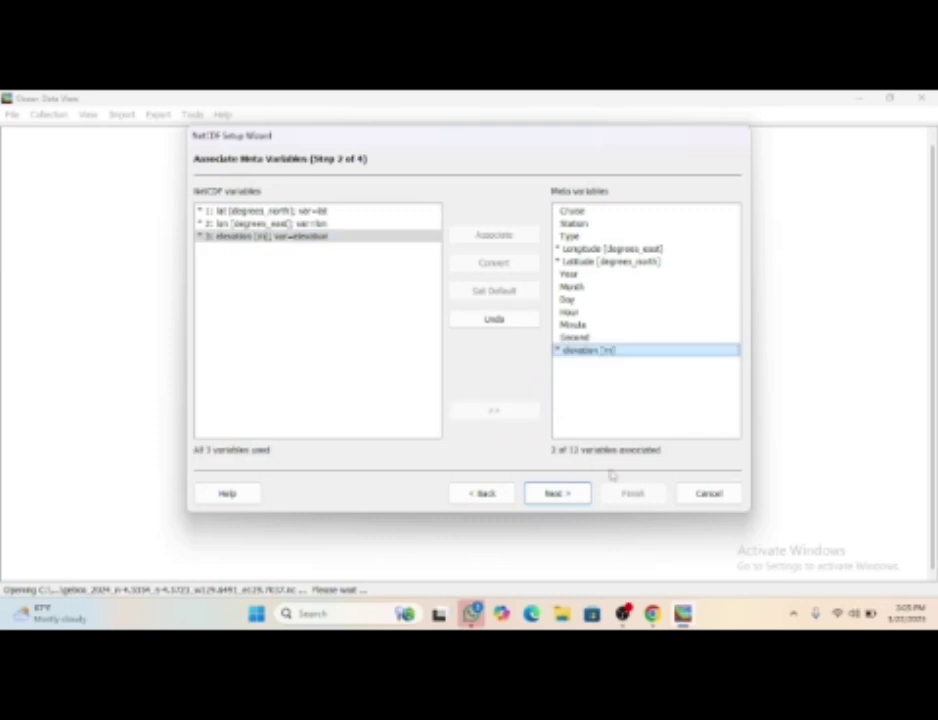
pyautogui.click(582, 493)
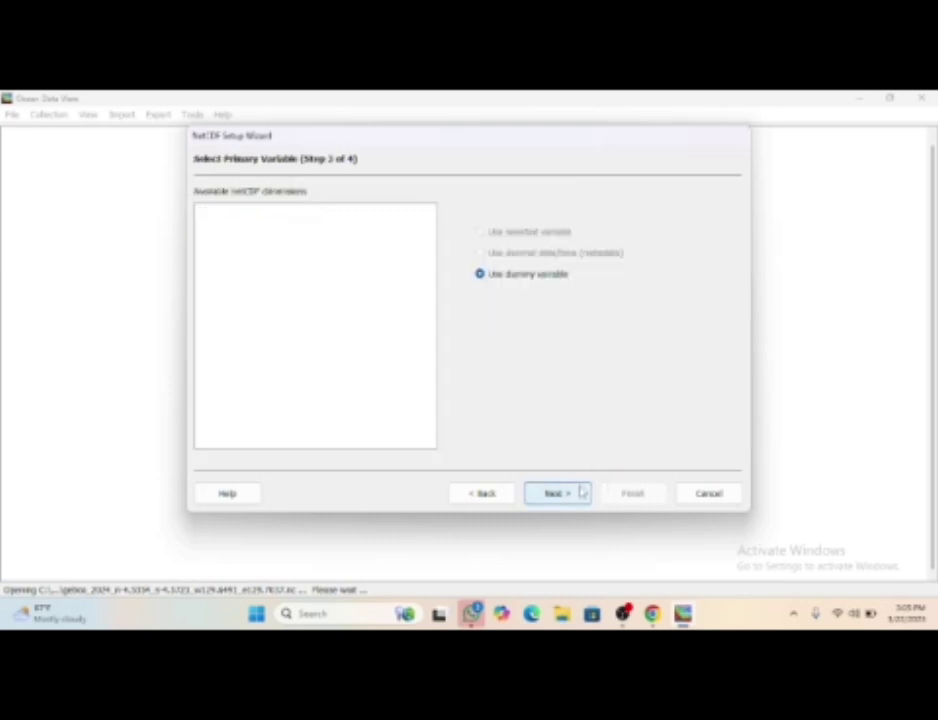
pyautogui.click(582, 492)
pyautogui.click(646, 497)
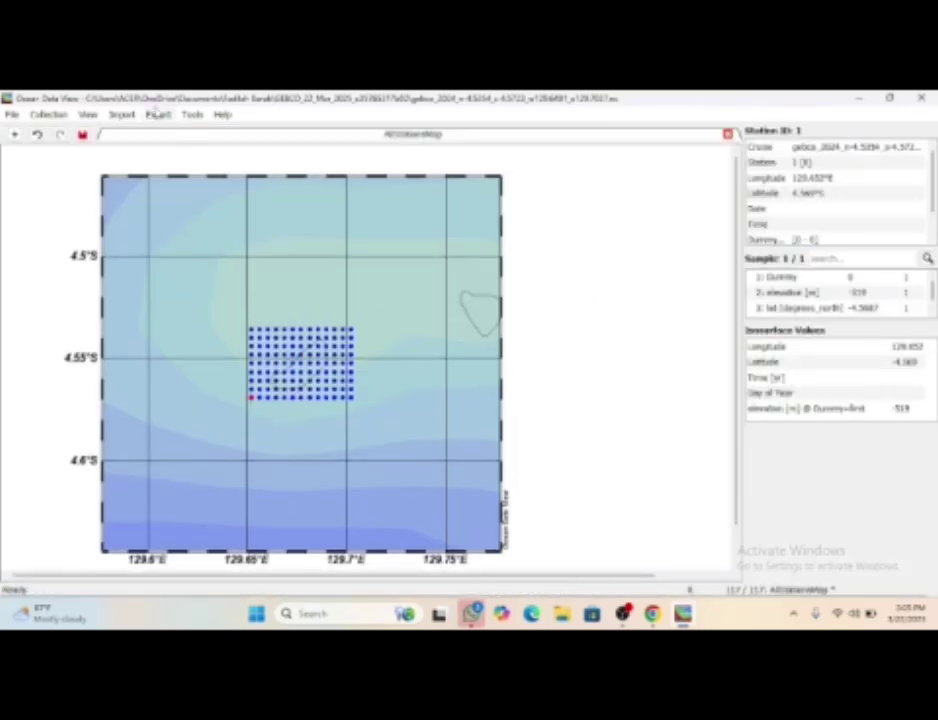
# Step: Export the station data as an ODV spreadsheet .txt file in the GEBCO_22_Mar_2025 folder, keeping the suggested file name
pyautogui.click(122, 115)
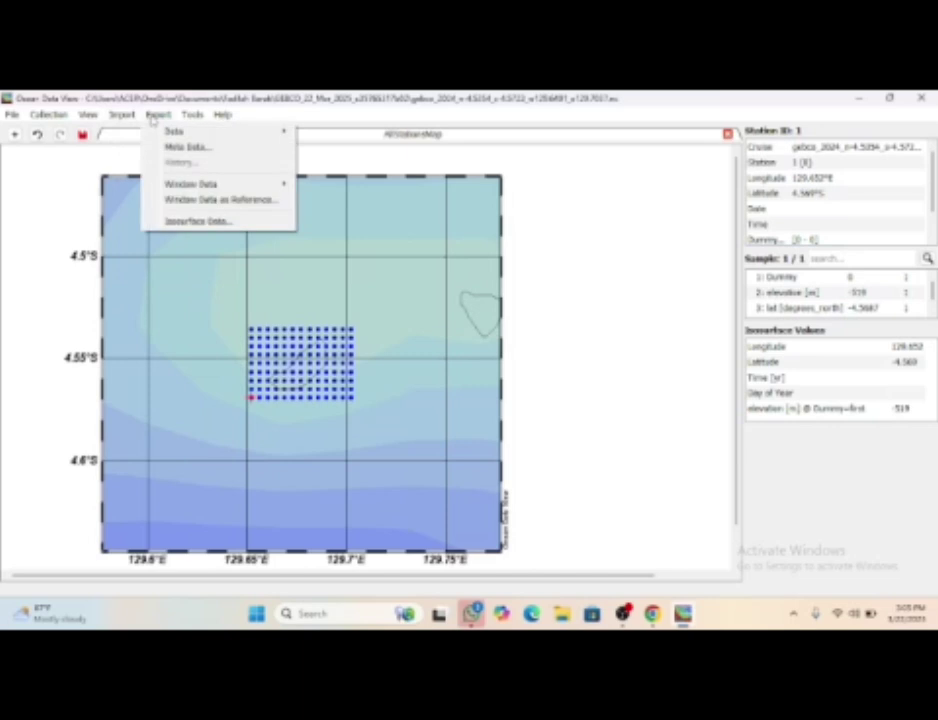
pyautogui.click(153, 117)
pyautogui.click(163, 116)
pyautogui.moveTo(174, 132)
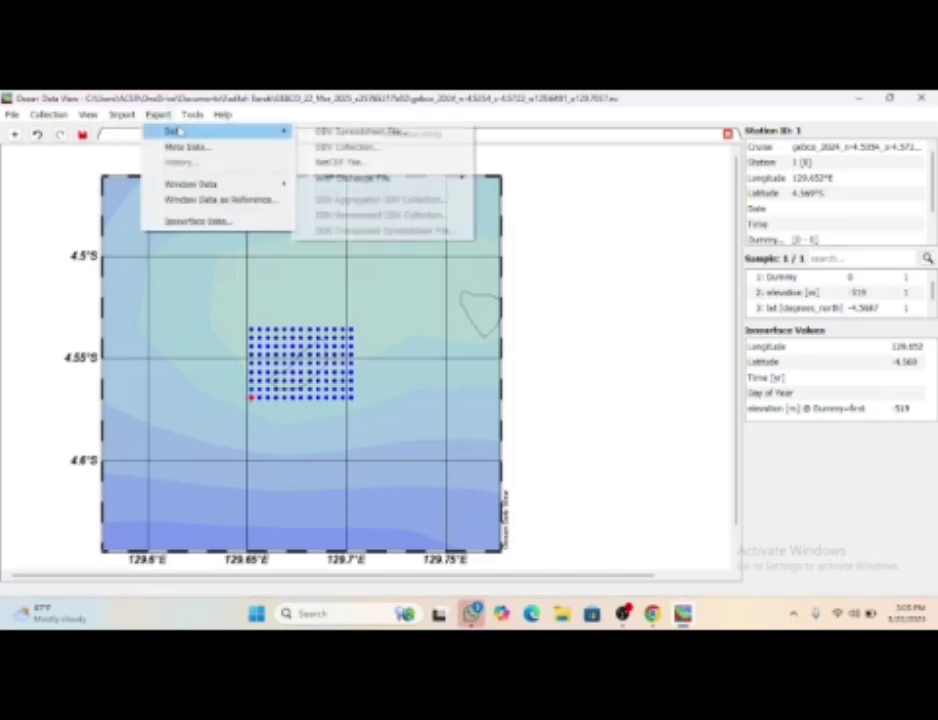
pyautogui.click(365, 132)
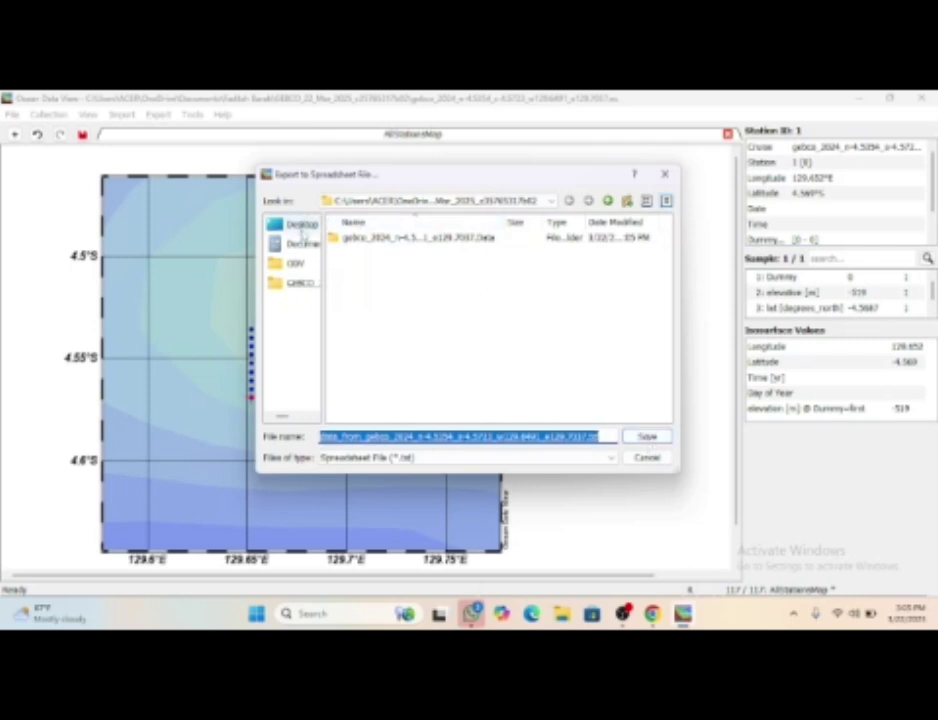
pyautogui.click(302, 244)
pyautogui.click(390, 253)
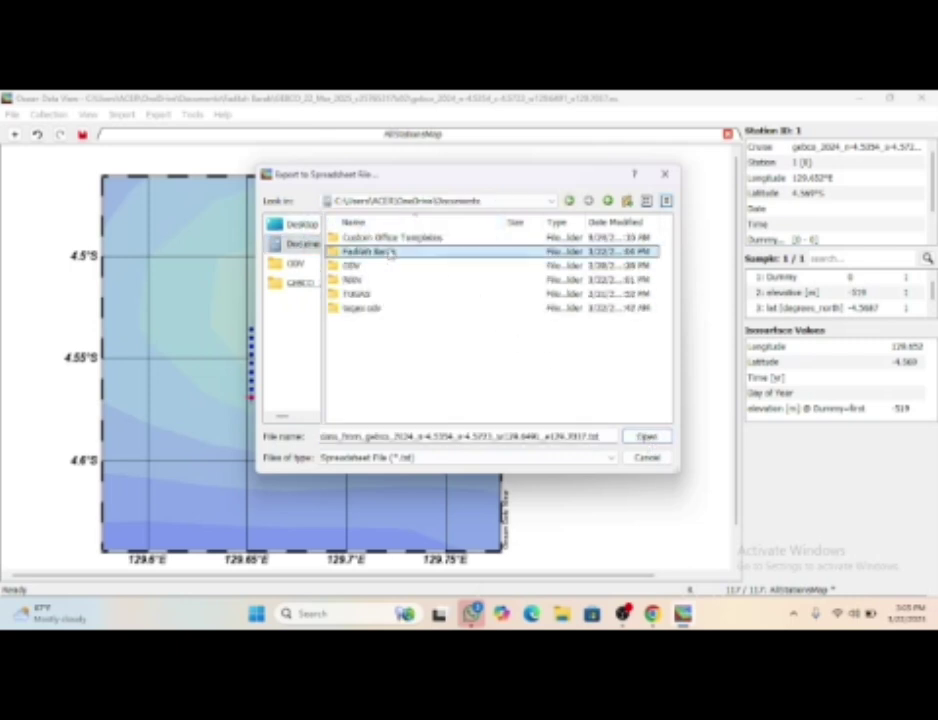
pyautogui.click(647, 437)
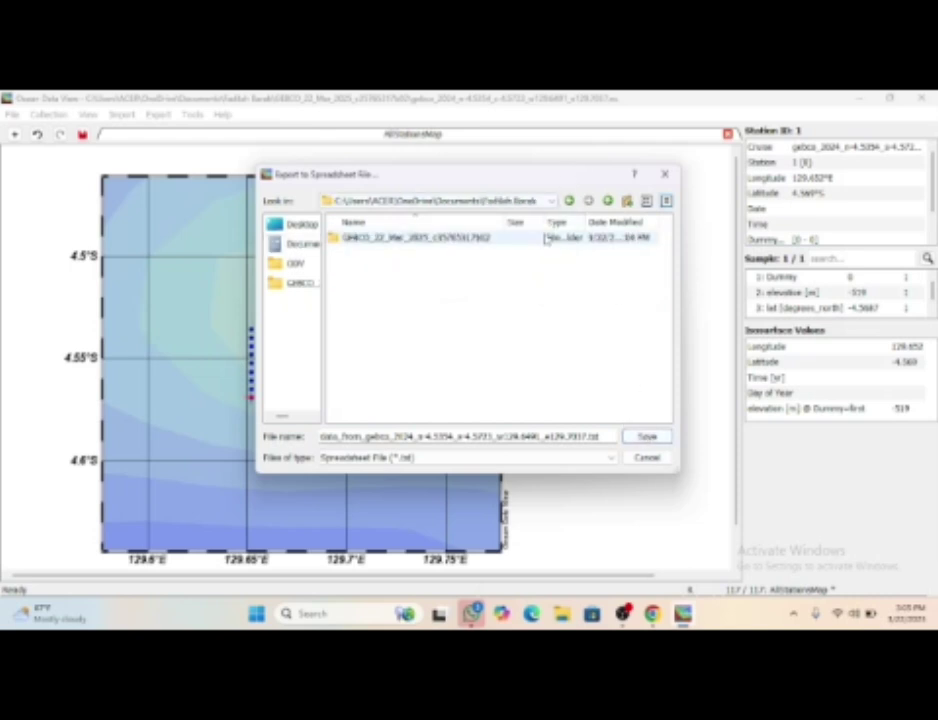
pyautogui.click(450, 237)
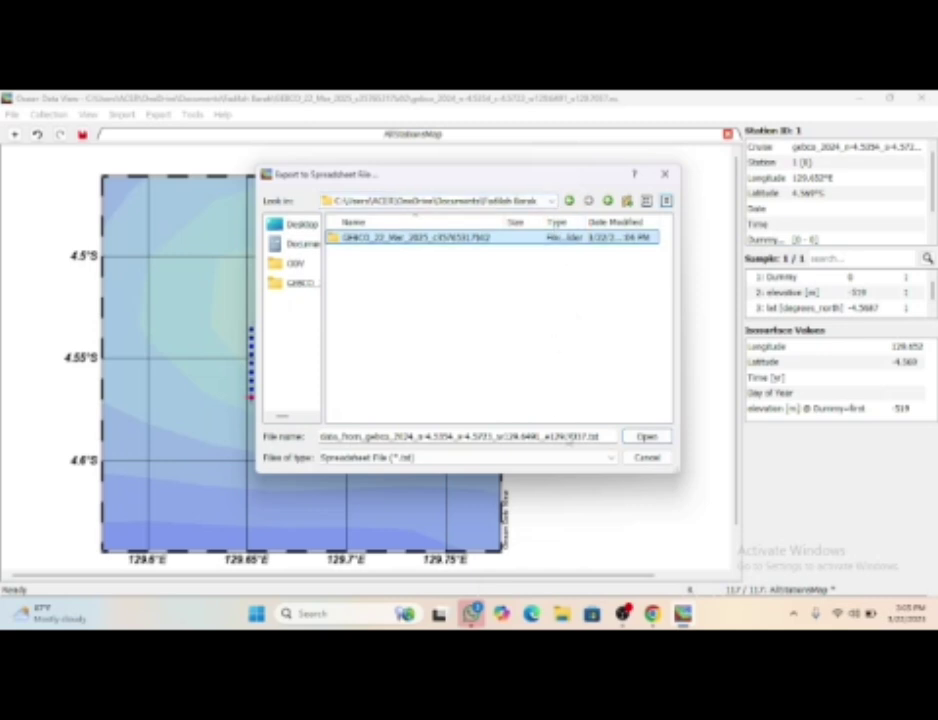
pyautogui.click(641, 437)
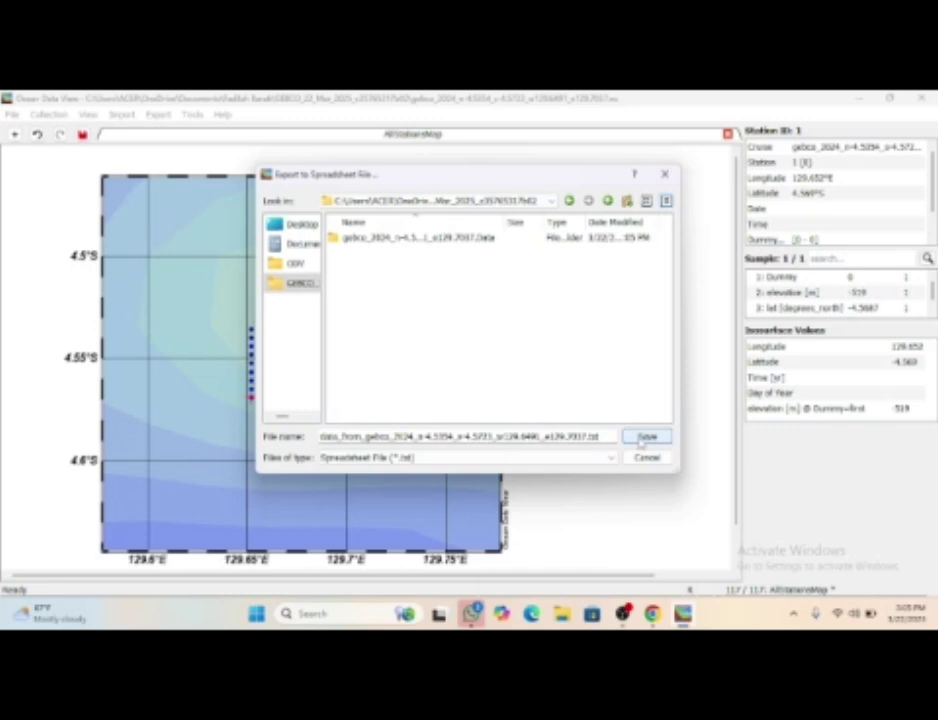
pyautogui.click(645, 439)
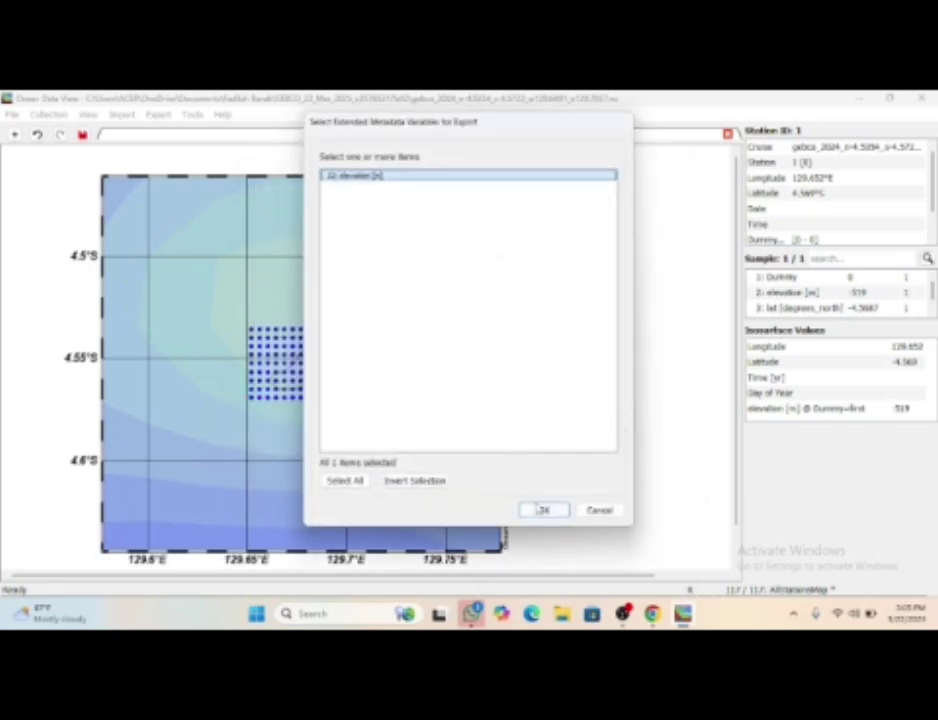
# Step: Include all metadata and data variables in the export, excluding data quality flags, data errors, data infos and history
pyautogui.click(540, 510)
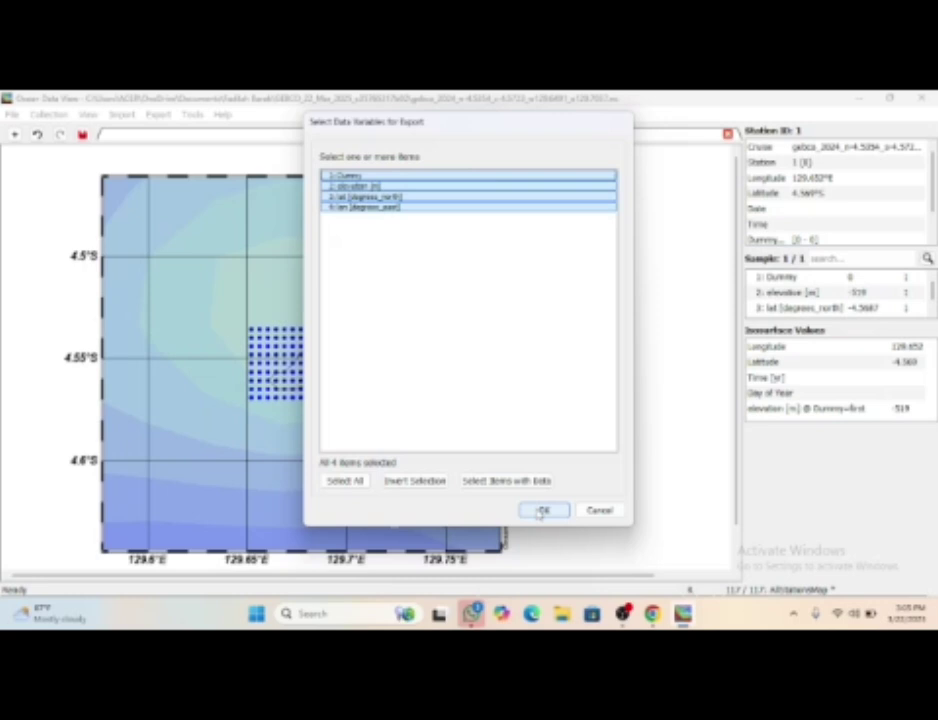
pyautogui.click(542, 511)
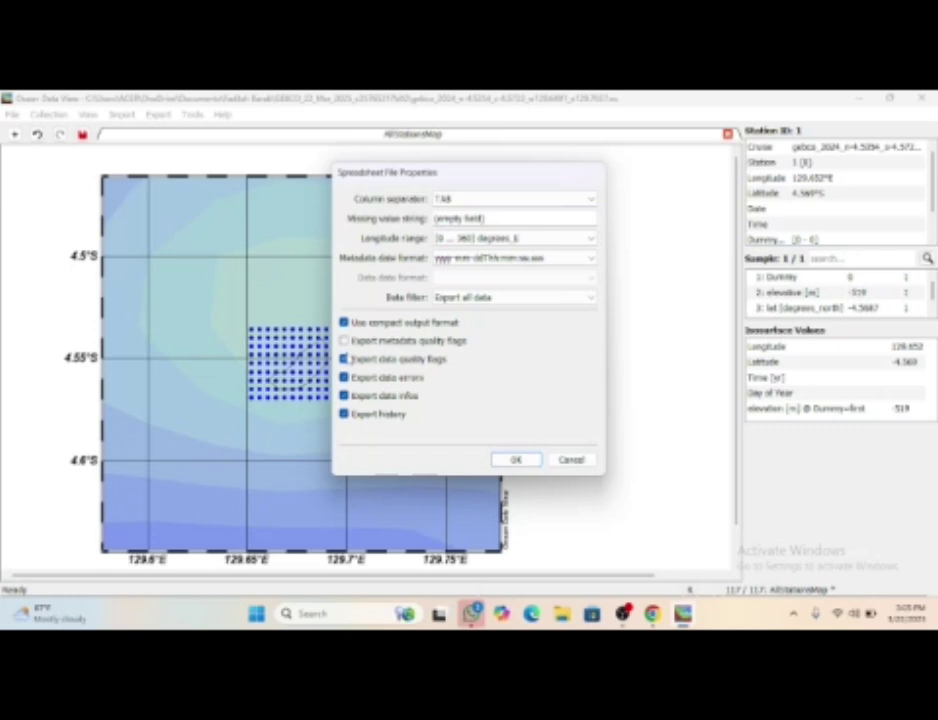
pyautogui.click(344, 359)
pyautogui.click(344, 377)
pyautogui.click(344, 396)
pyautogui.click(344, 414)
pyautogui.click(530, 459)
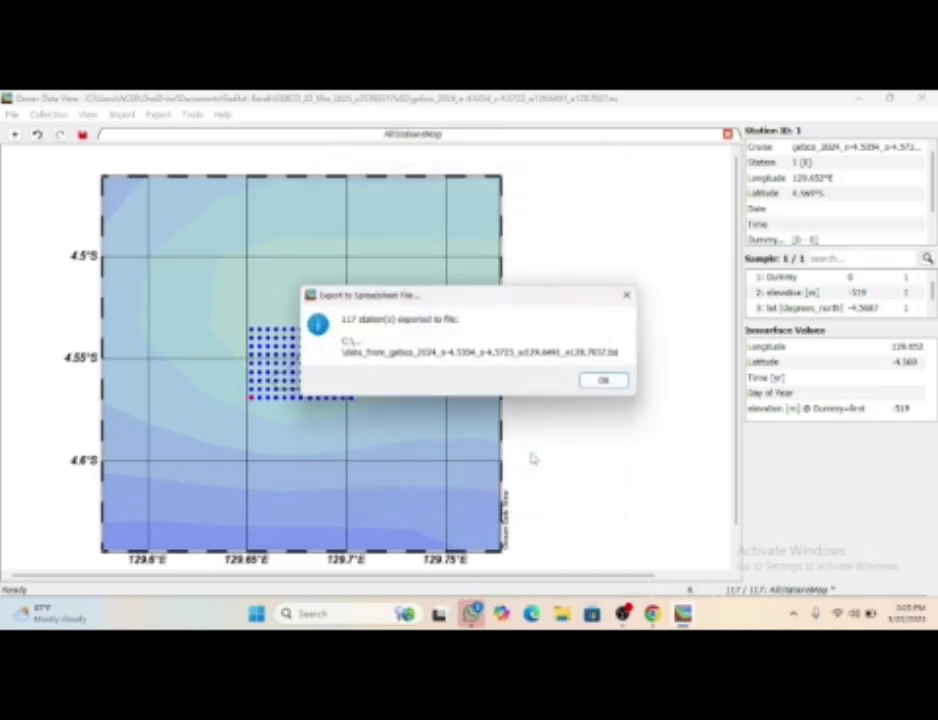
# Step: Dismiss the export confirmation, then switch to Excel and create a blank workbook
pyautogui.click(597, 381)
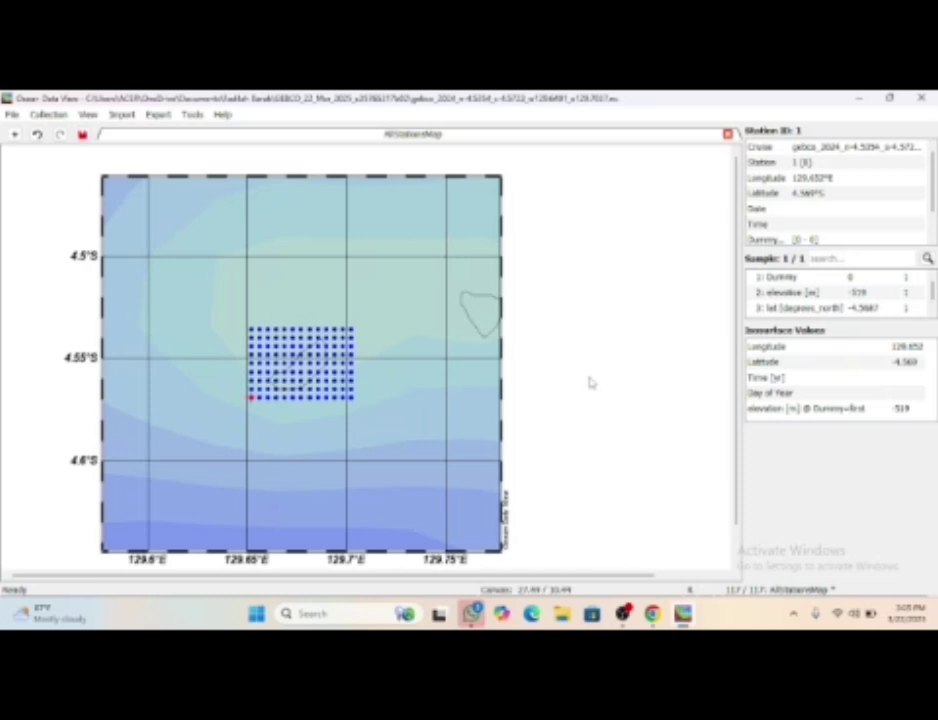
pyautogui.click(858, 97)
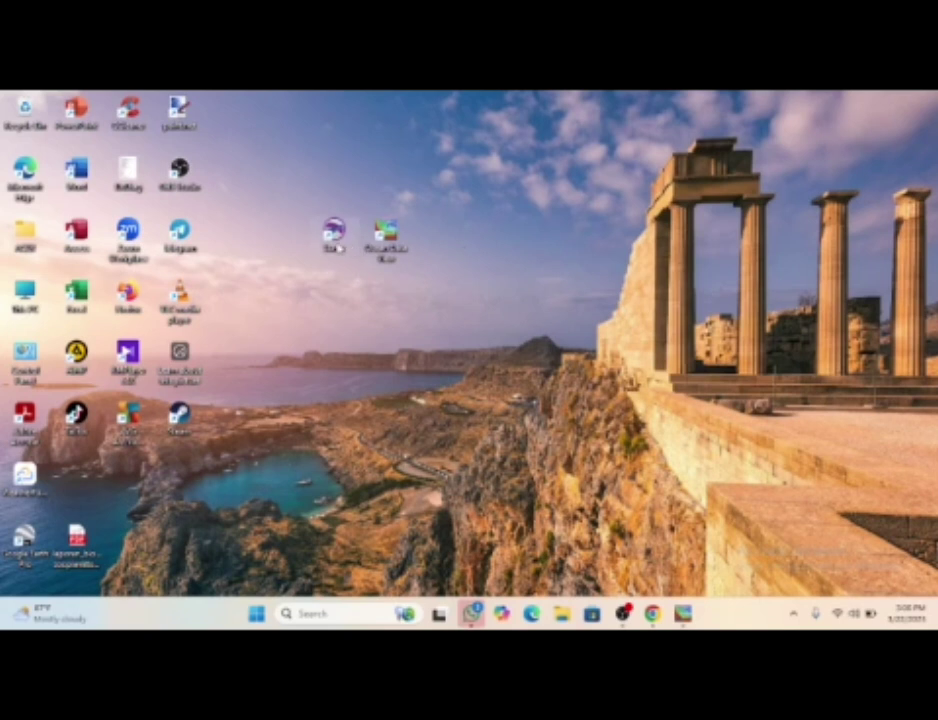
pyautogui.doubleClick(76, 292)
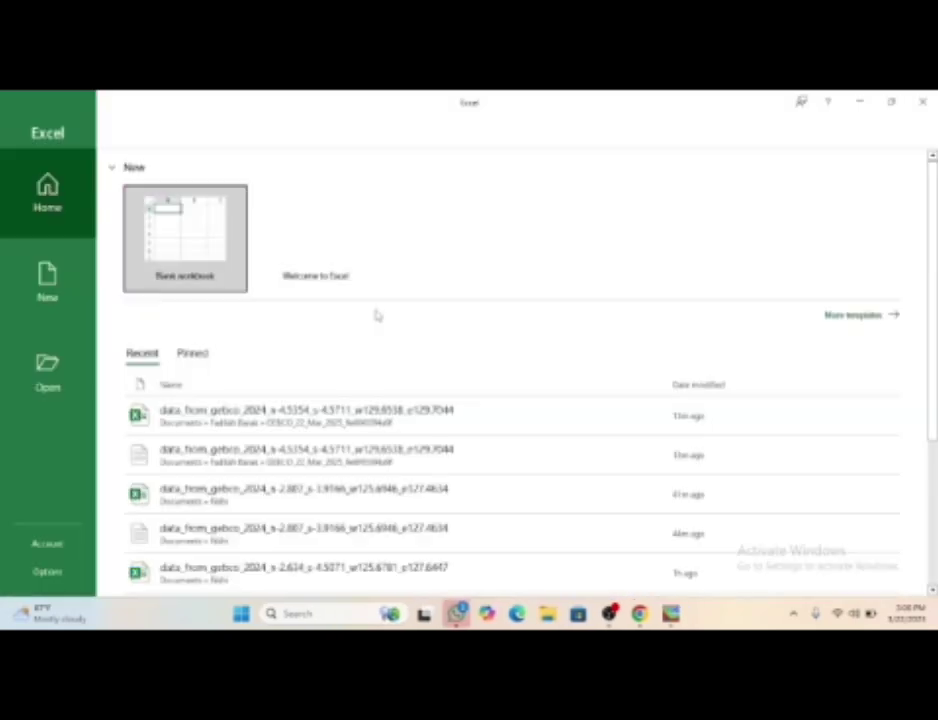
pyautogui.click(186, 251)
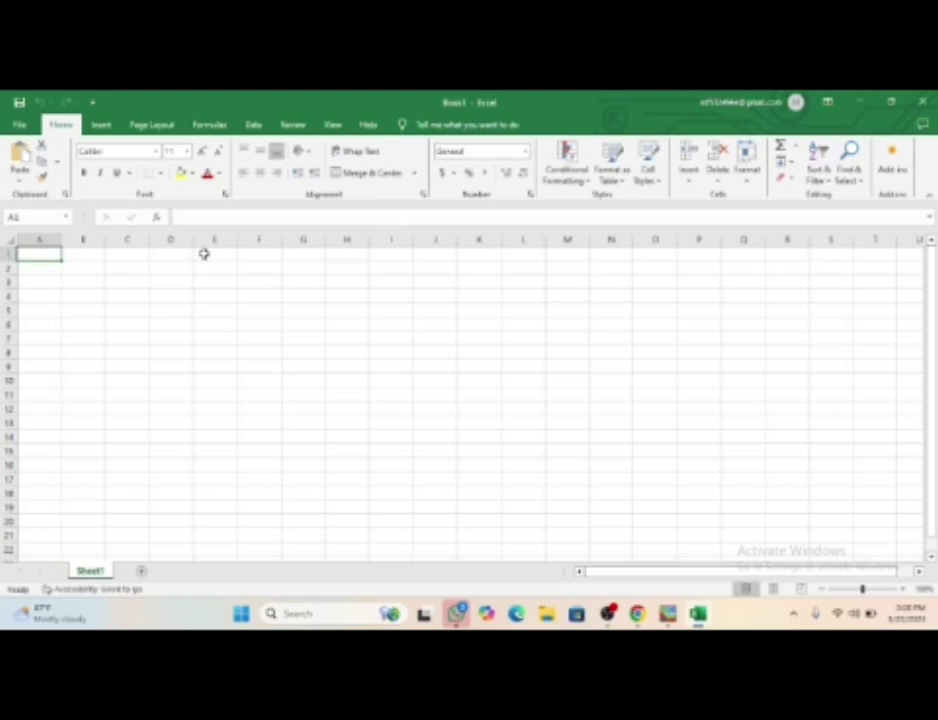
# Step: Open the exported data_from_gebco_2024 text file from the GEBCO_22_Mar_2025 folder in the project folder, listing all file types
pyautogui.click(19, 125)
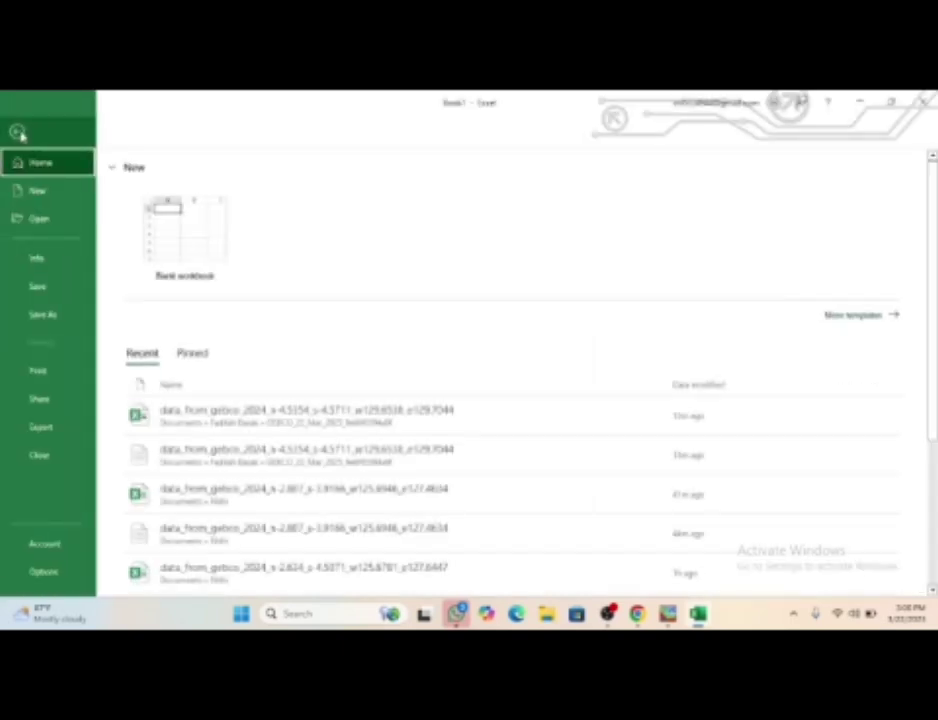
pyautogui.click(38, 219)
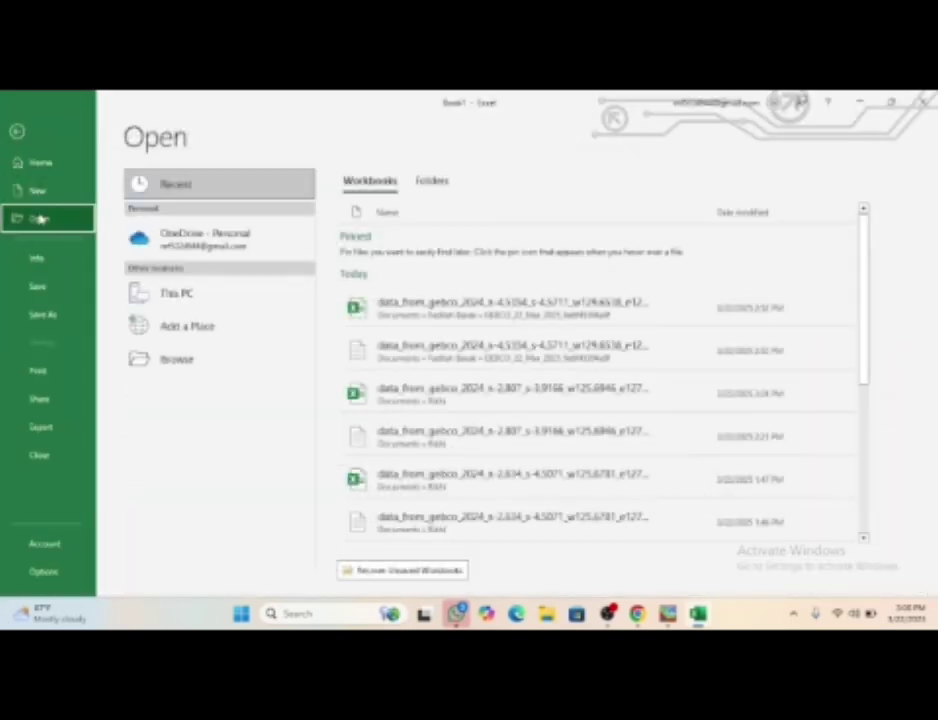
pyautogui.click(189, 363)
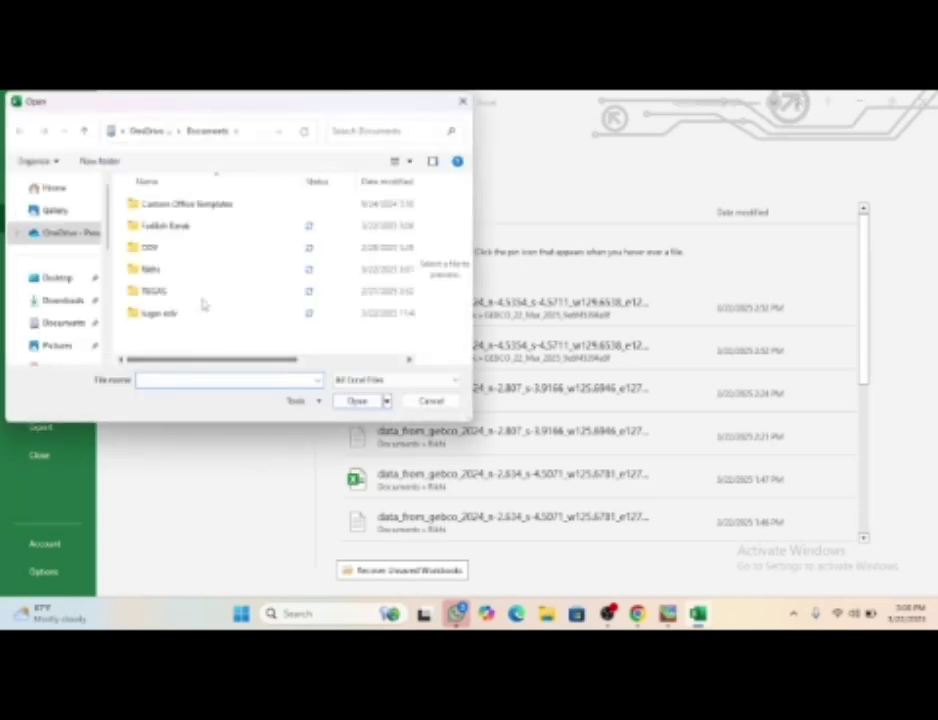
pyautogui.click(213, 229)
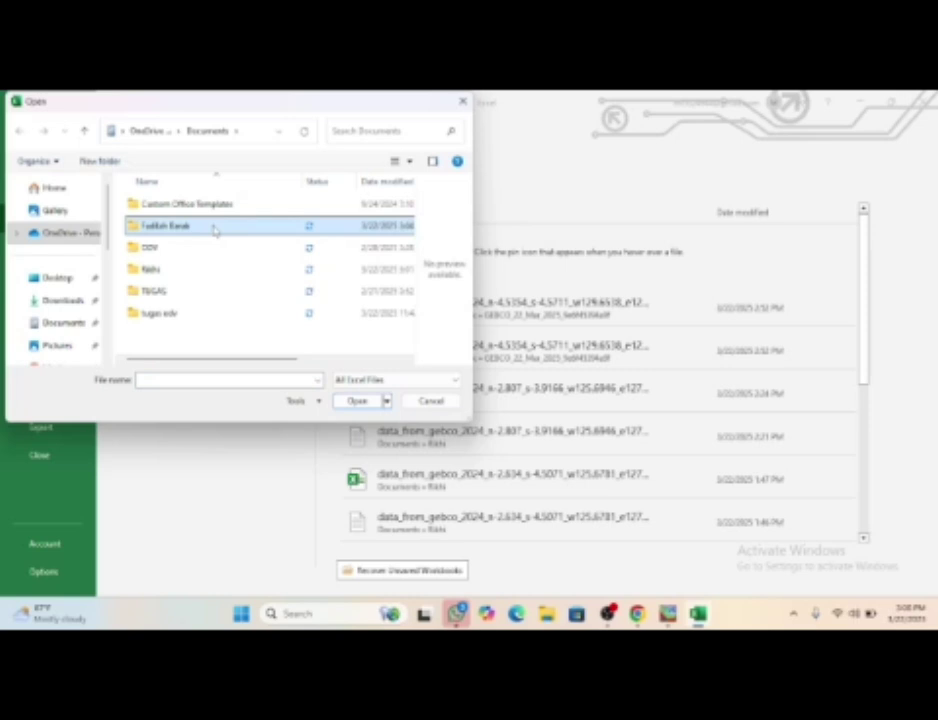
pyautogui.click(362, 397)
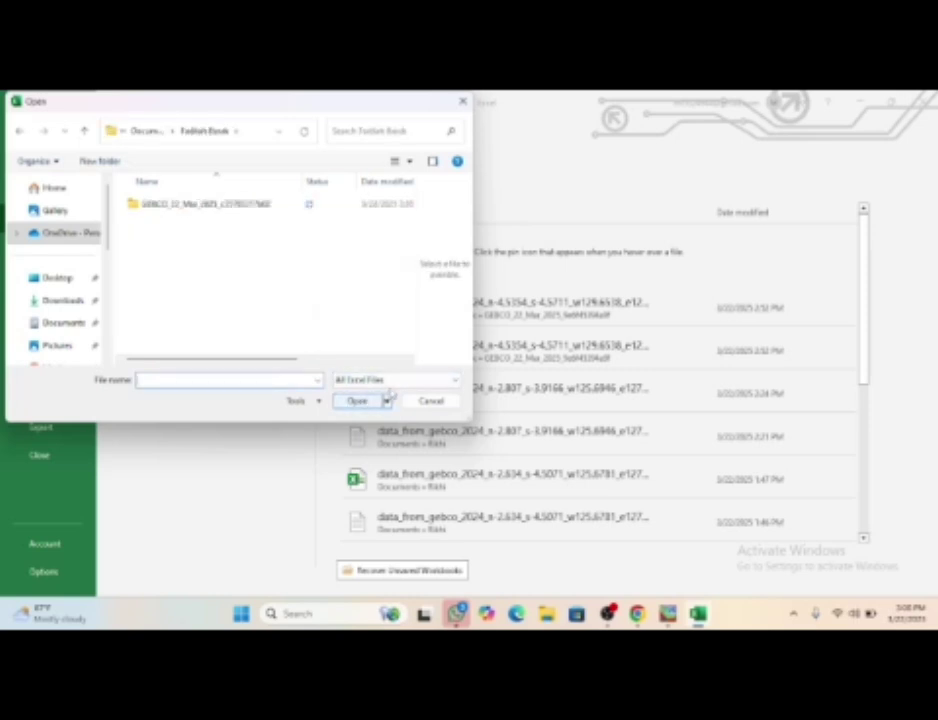
pyautogui.click(397, 383)
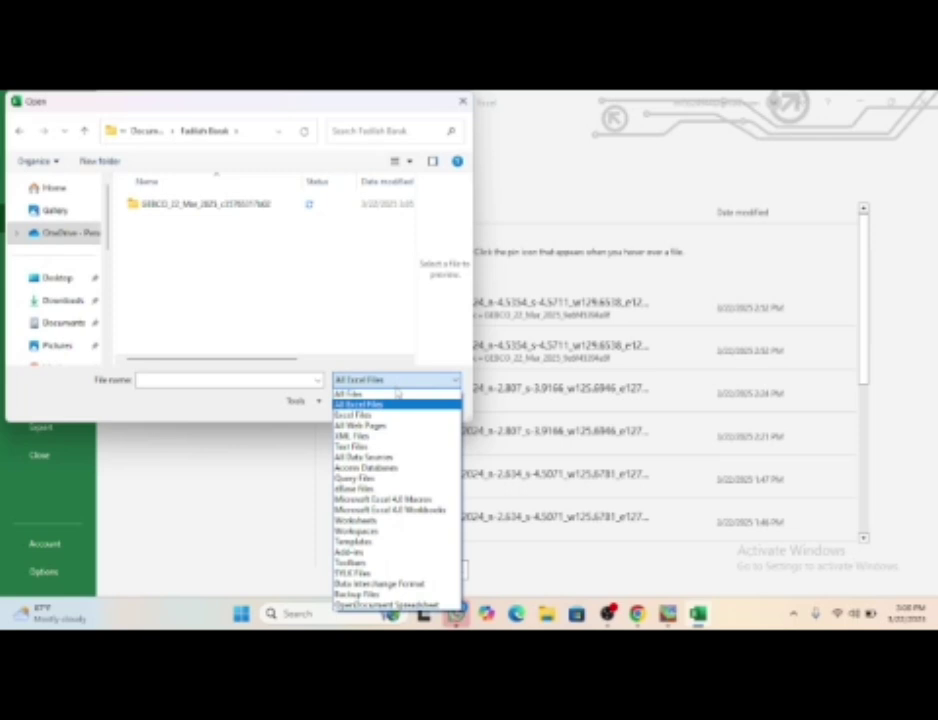
pyautogui.click(397, 394)
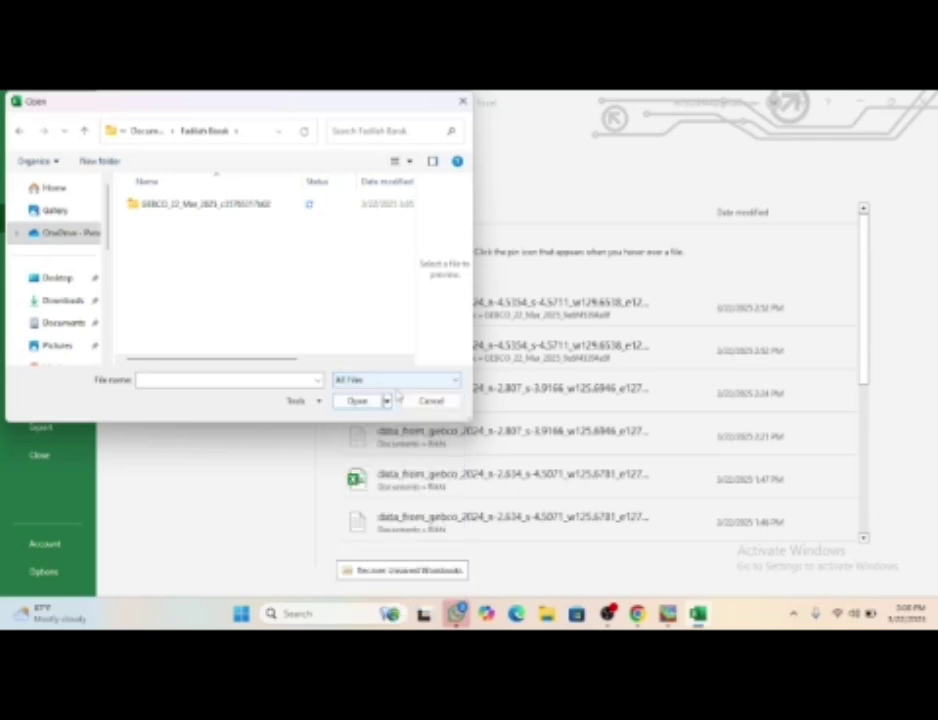
pyautogui.click(279, 205)
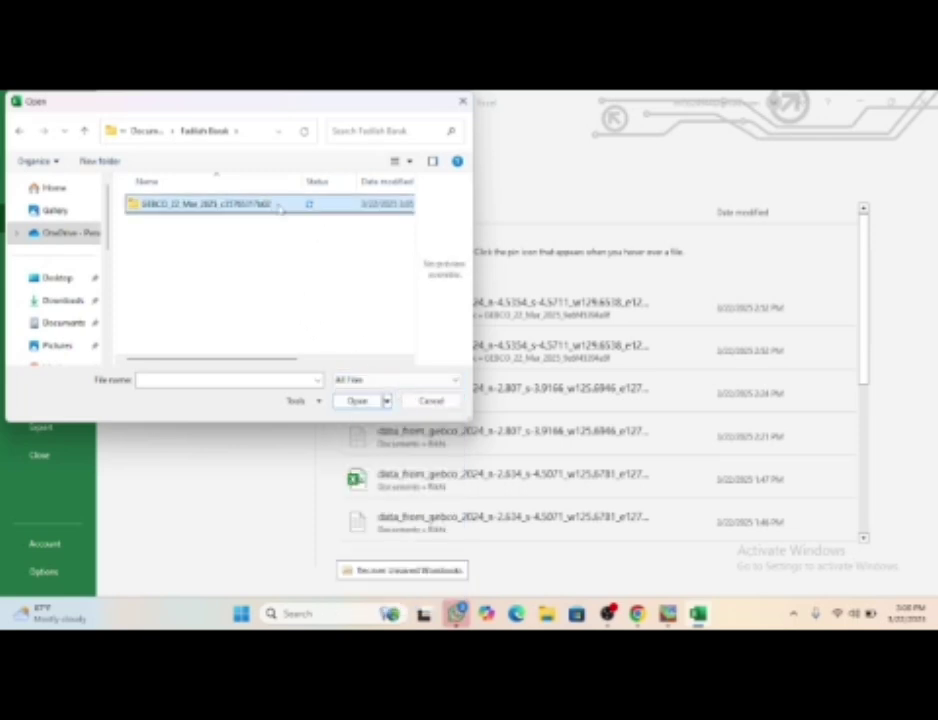
pyautogui.click(357, 400)
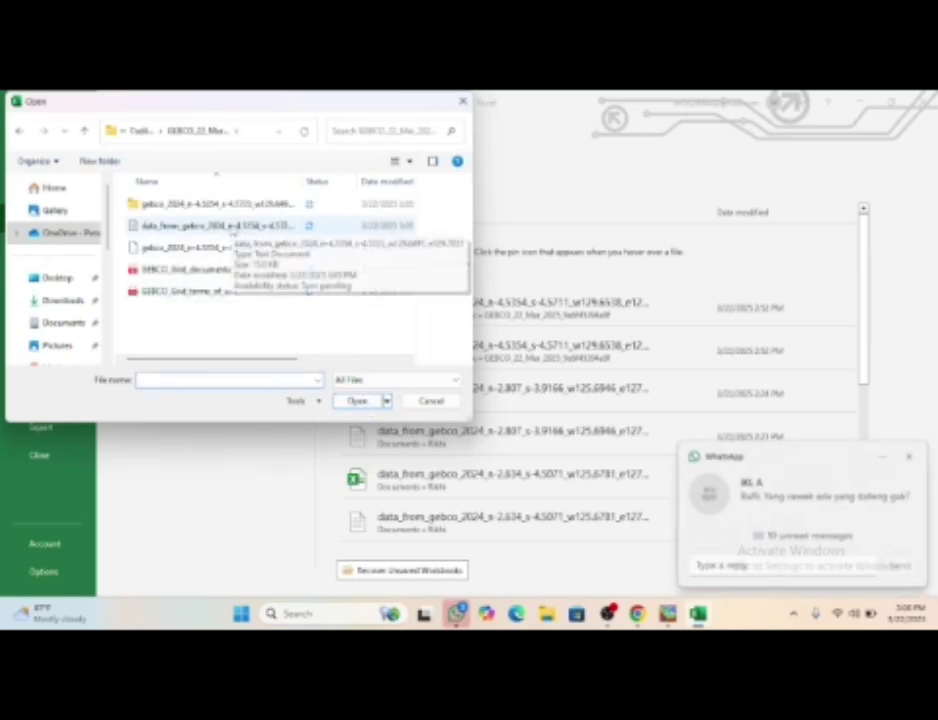
pyautogui.click(232, 226)
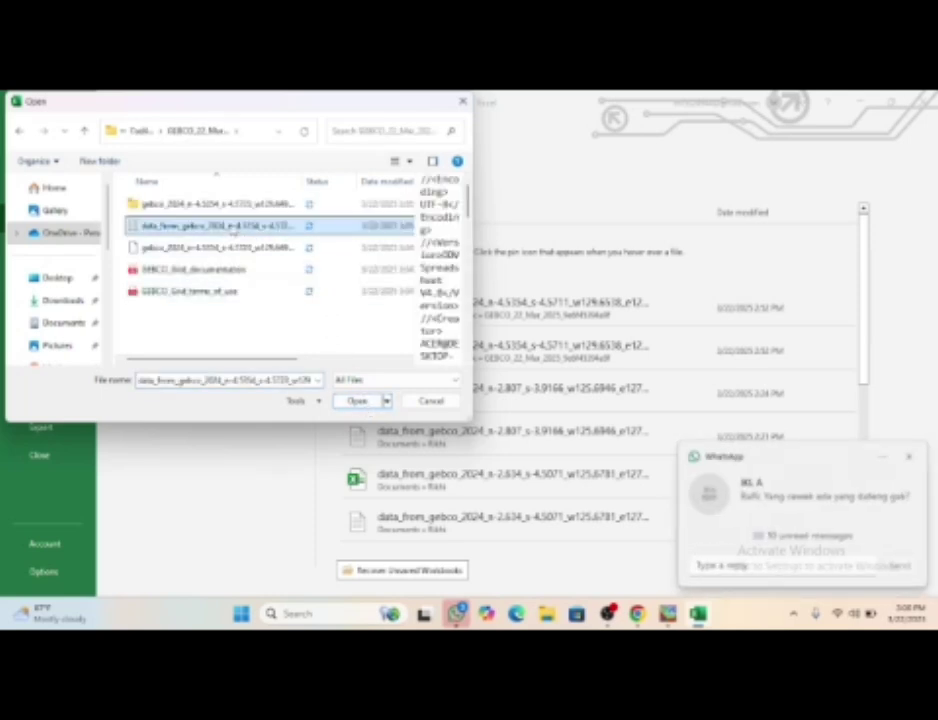
pyautogui.click(357, 401)
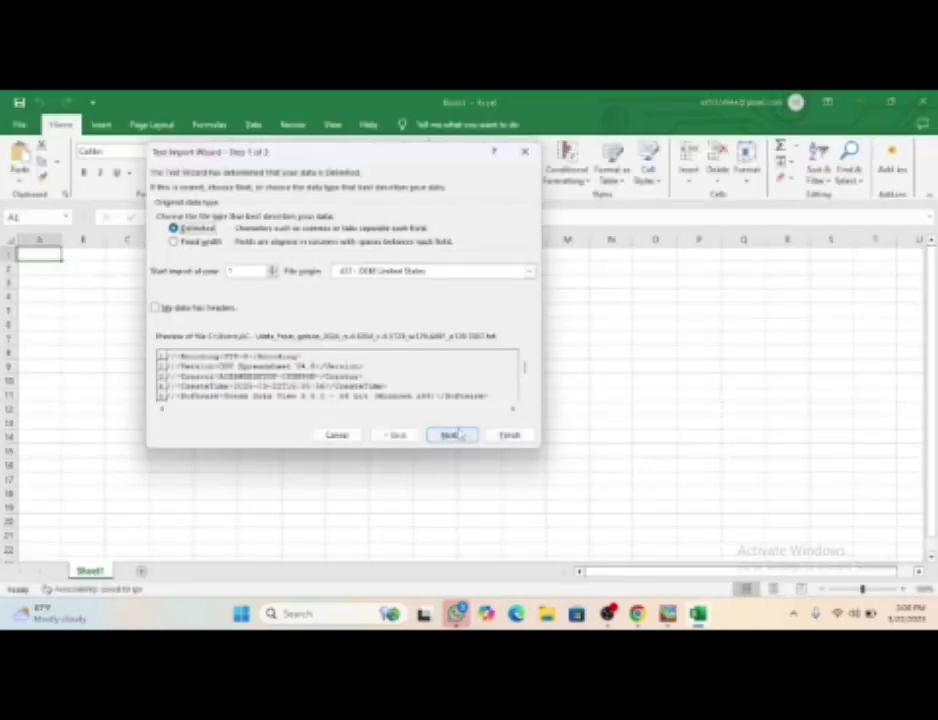
# Step: Import the text file as delimited data starting at row 1, using the General column format
pyautogui.click(452, 435)
pyautogui.click(452, 435)
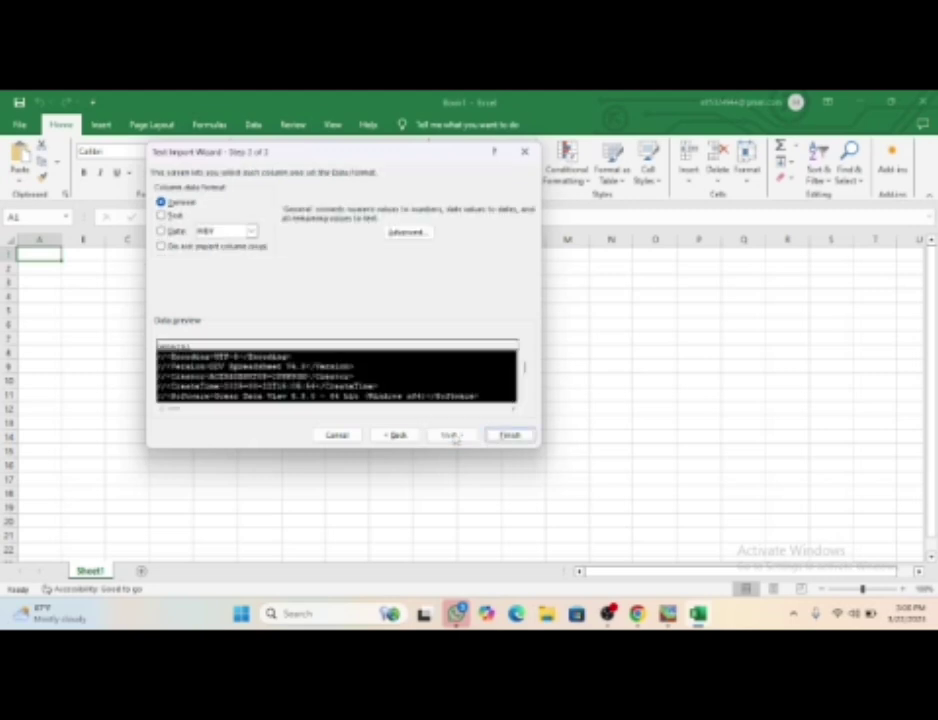
pyautogui.click(509, 435)
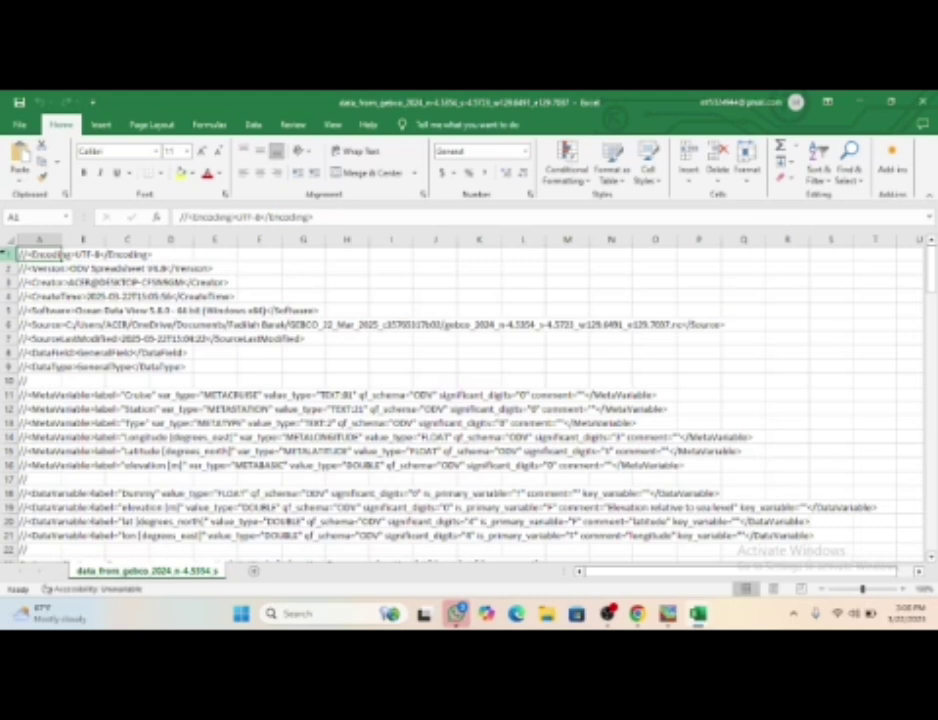
# Step: Delete the comment rows above the header row and the Cruise, Station, Type and date columns
pyautogui.moveTo(8, 254); pyautogui.dragTo(19, 546)
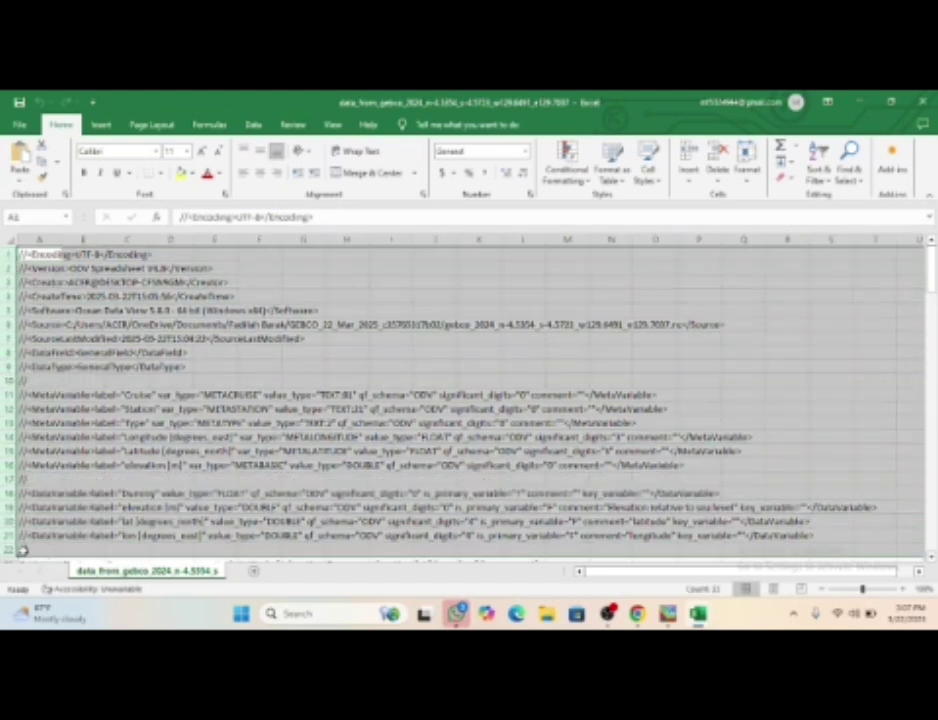
pyautogui.click(719, 155)
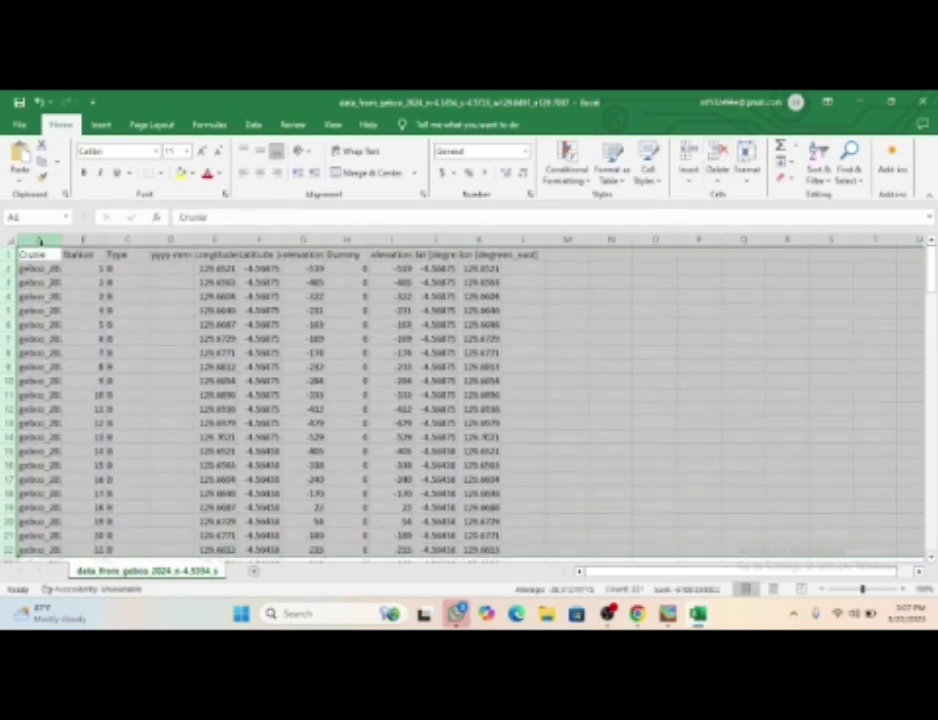
pyautogui.moveTo(38, 241); pyautogui.dragTo(191, 246)
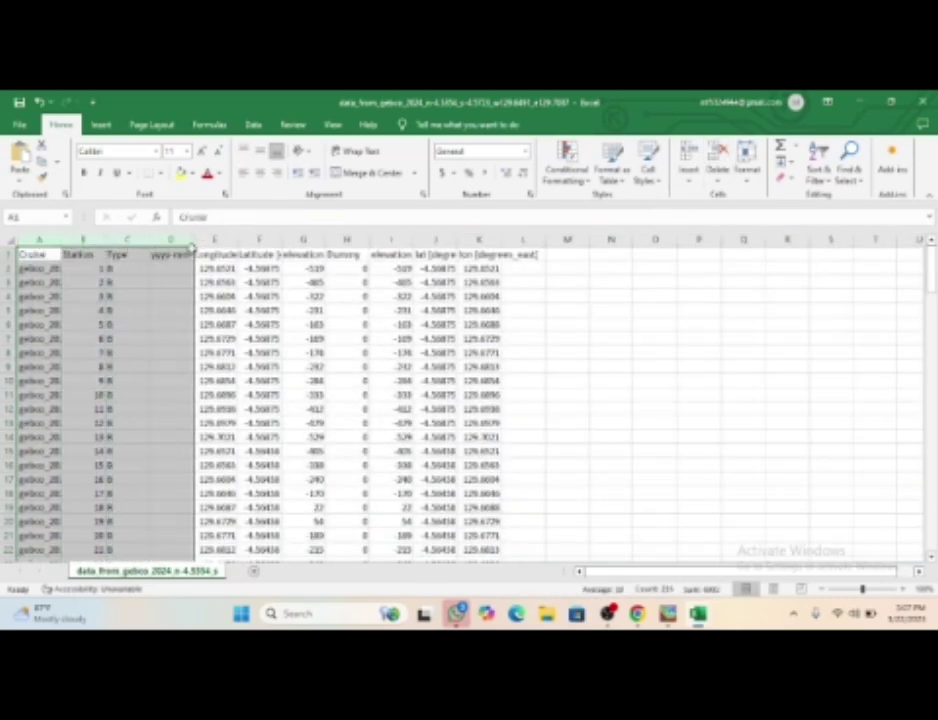
pyautogui.click(718, 157)
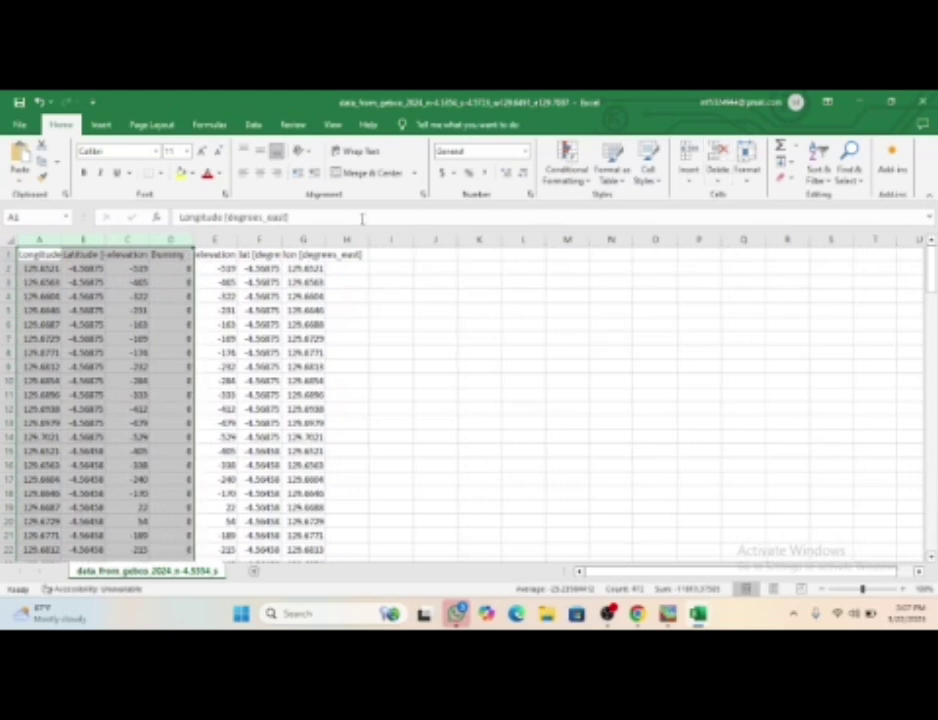
# Step: Delete the first elevation column, the Dummy column and the duplicate lat and lon columns, keeping Longitude, Latitude and one elevation column
pyautogui.moveTo(136, 240); pyautogui.dragTo(162, 240)
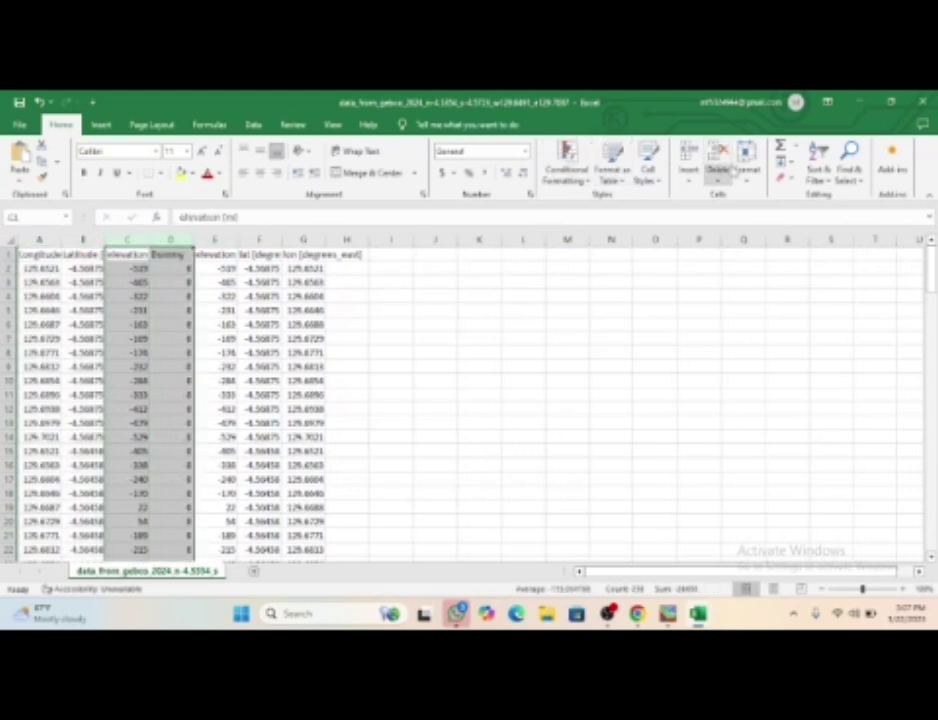
pyautogui.click(718, 157)
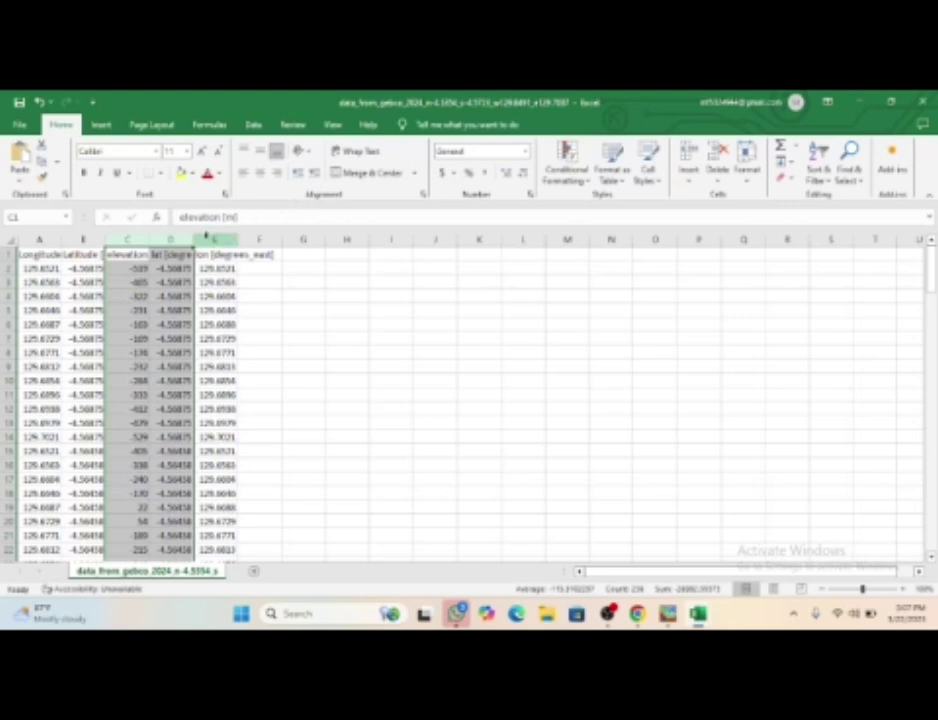
pyautogui.moveTo(172, 240); pyautogui.dragTo(208, 241)
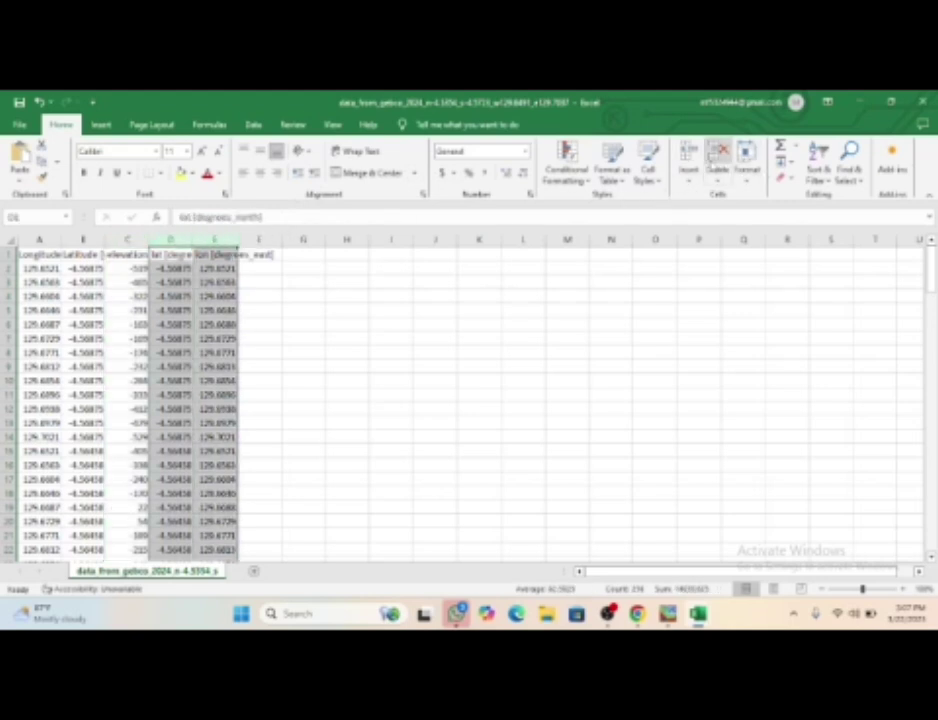
pyautogui.click(718, 152)
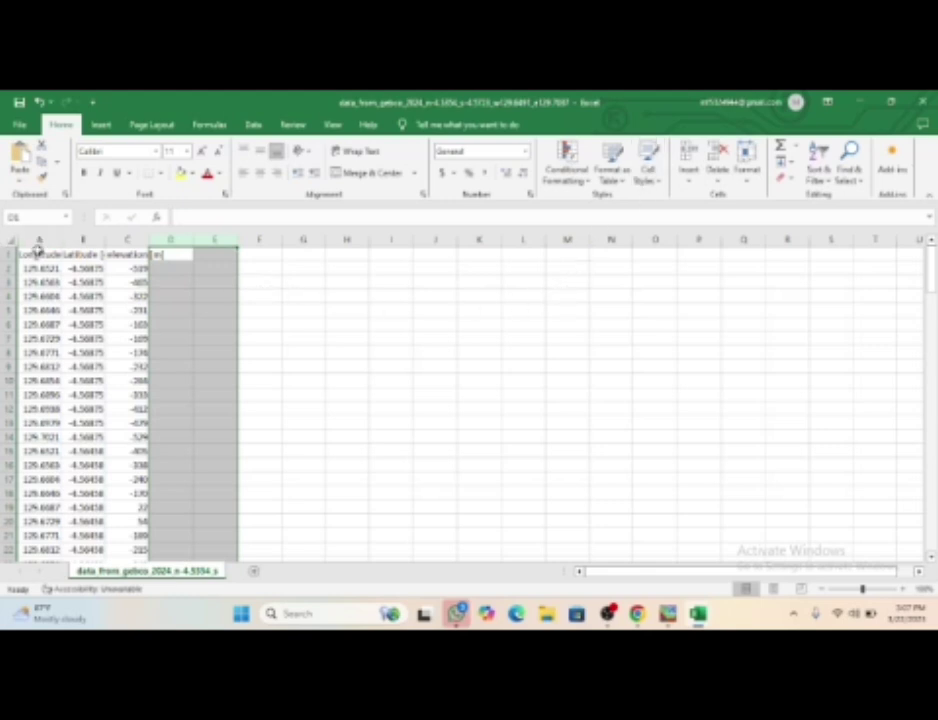
# Step: Add filters to the headers of the Longitude, Latitude and elevation columns
pyautogui.moveTo(40, 240); pyautogui.dragTo(128, 240)
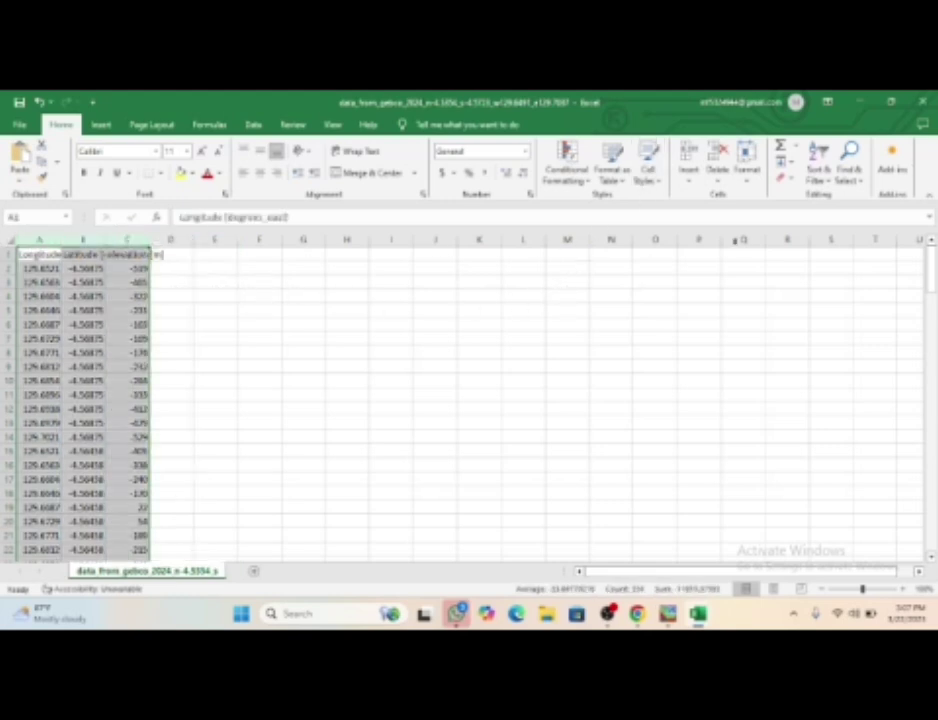
pyautogui.click(818, 160)
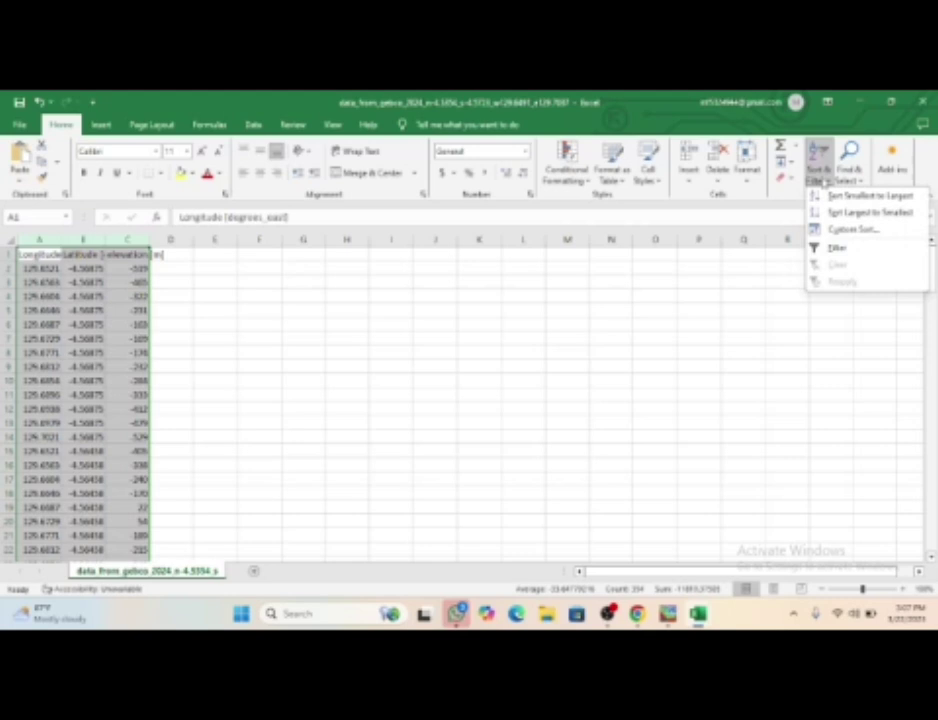
pyautogui.click(860, 254)
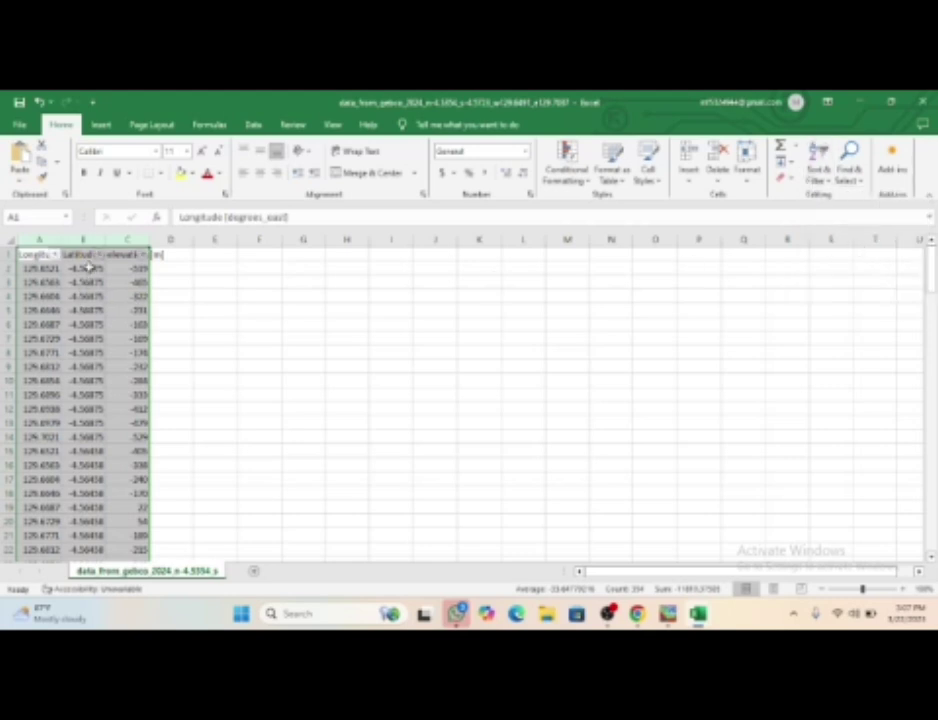
pyautogui.click(58, 256)
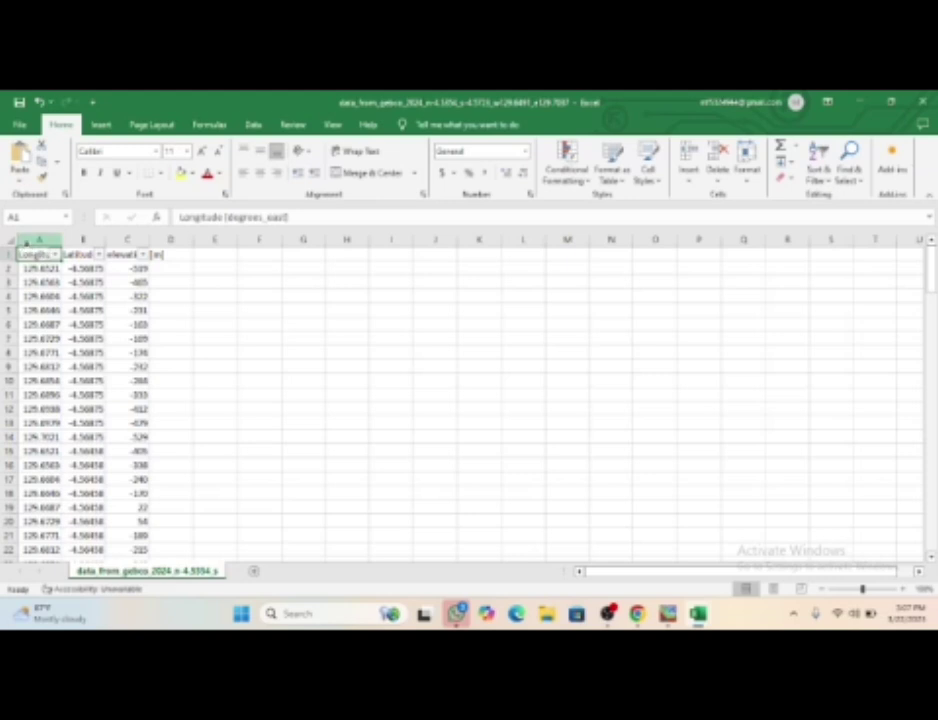
pyautogui.moveTo(33, 239); pyautogui.dragTo(126, 254)
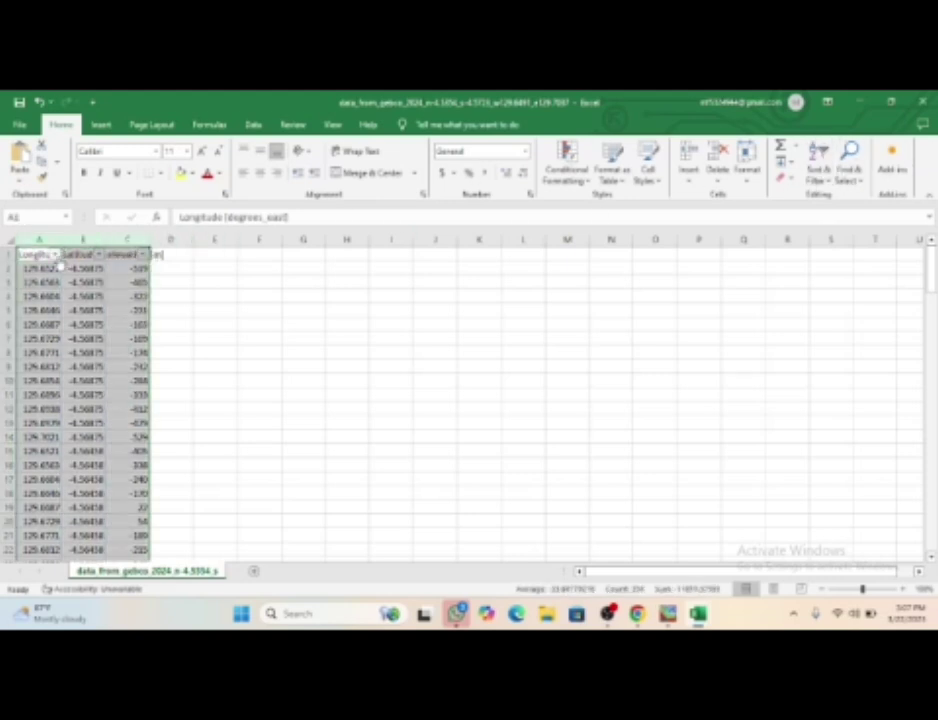
# Step: Filter the Longitude column to show only (Blanks) and select the first cell below its header
pyautogui.click(55, 256)
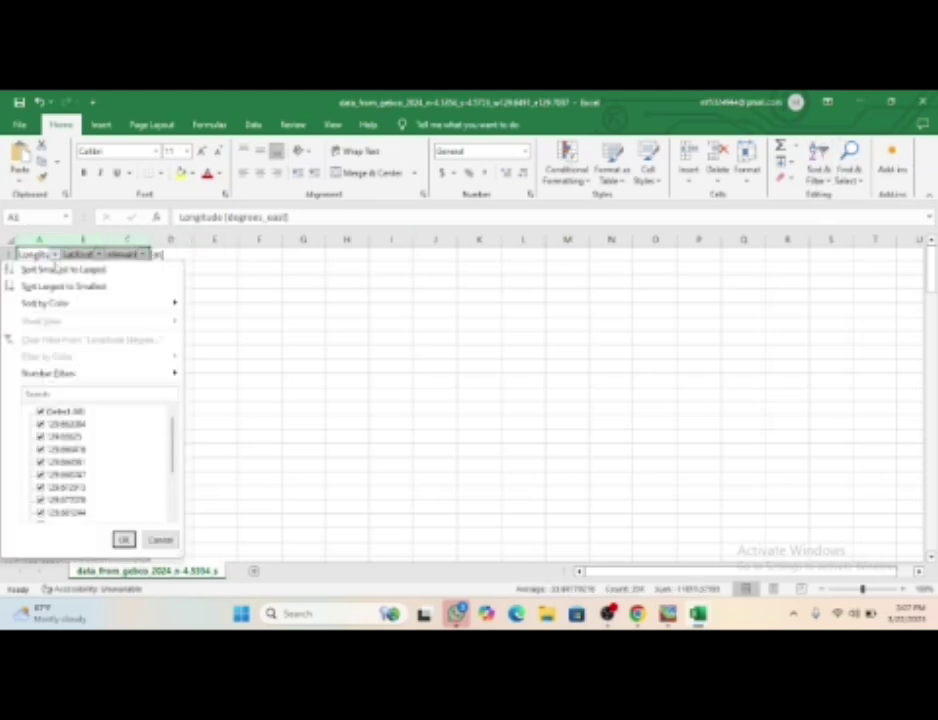
pyautogui.click(42, 412)
pyautogui.scroll(-5, 127, 446)
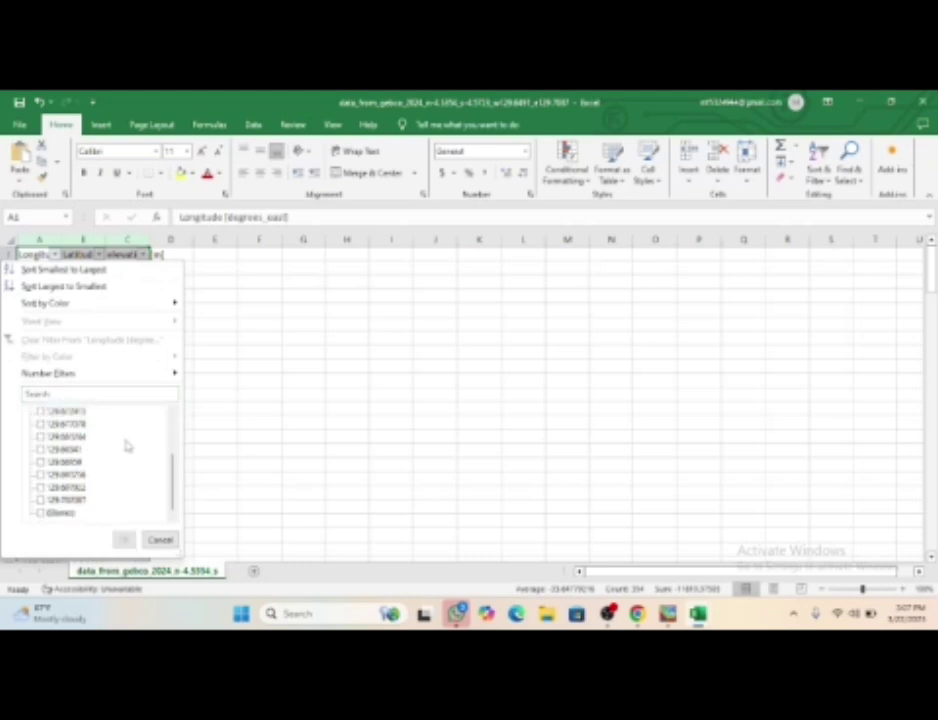
pyautogui.click(58, 512)
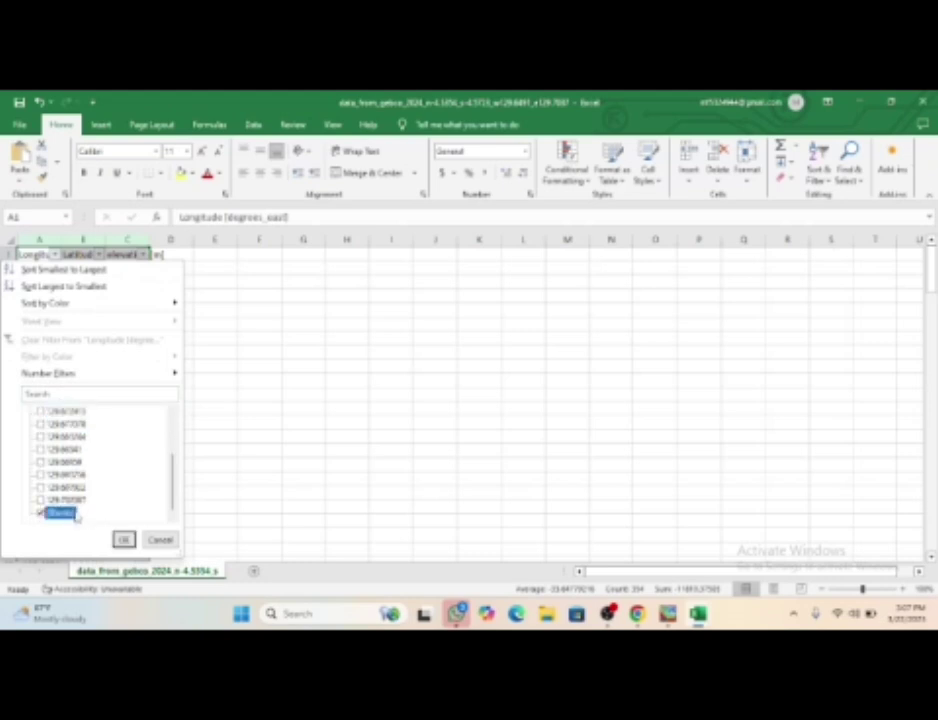
pyautogui.click(122, 540)
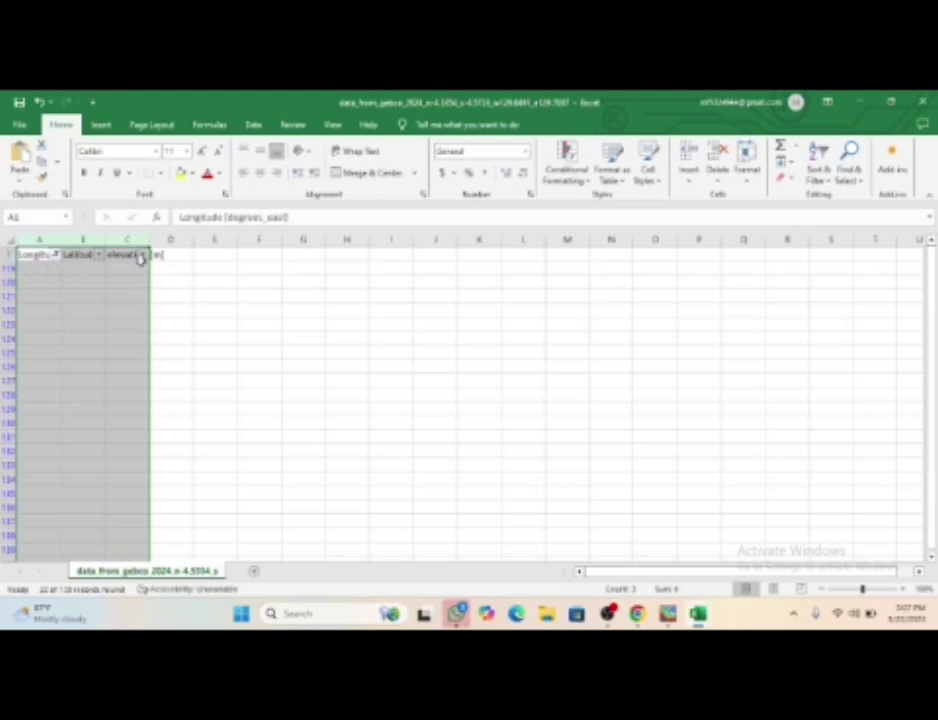
pyautogui.click(24, 269)
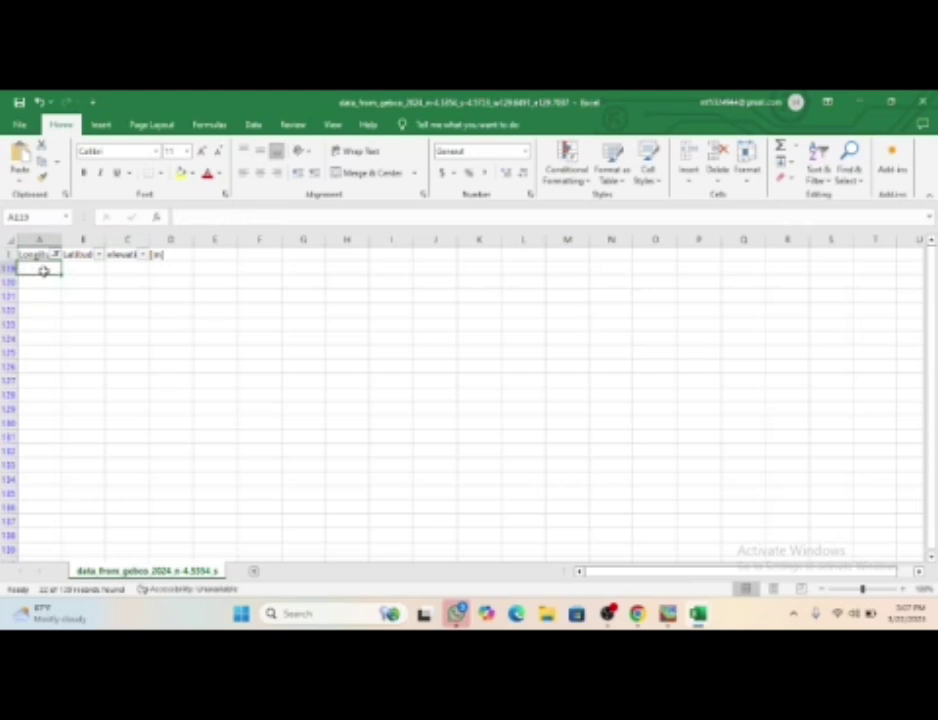
# Step: Delete all the blank rows left by the Longitude filter and set that filter back to Select All
pyautogui.hotkey('shift', 'space')
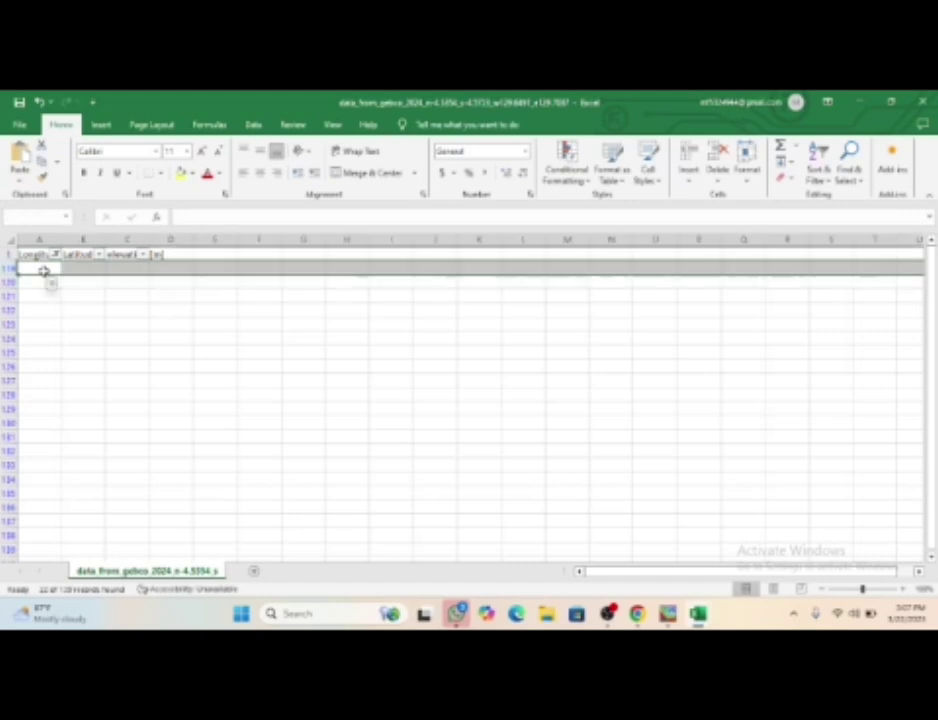
pyautogui.hotkey('ctrl', 'shift', 'Down')
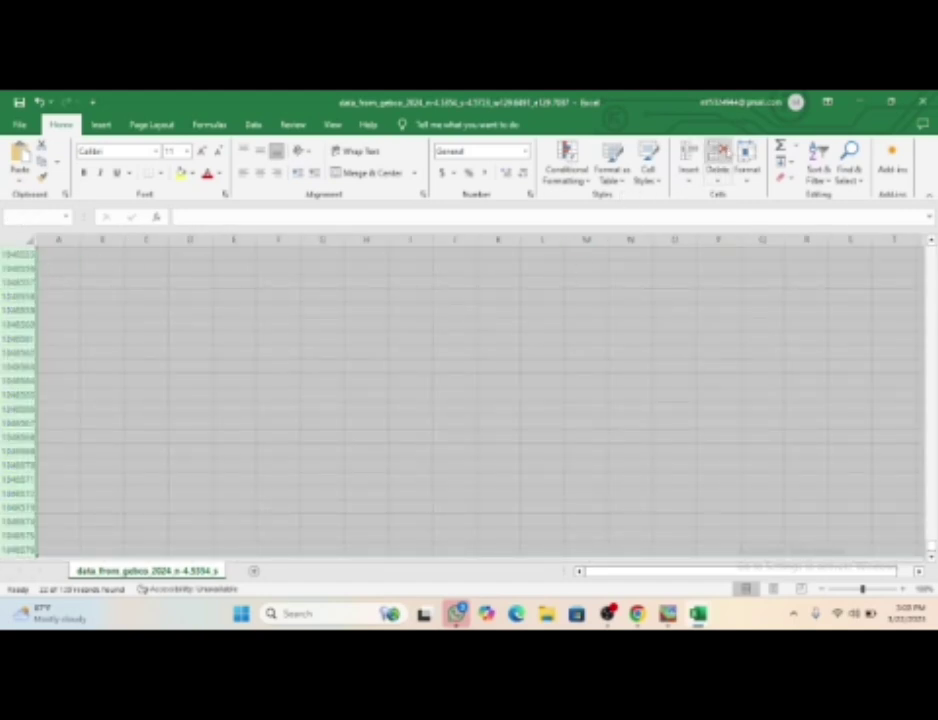
pyautogui.click(718, 150)
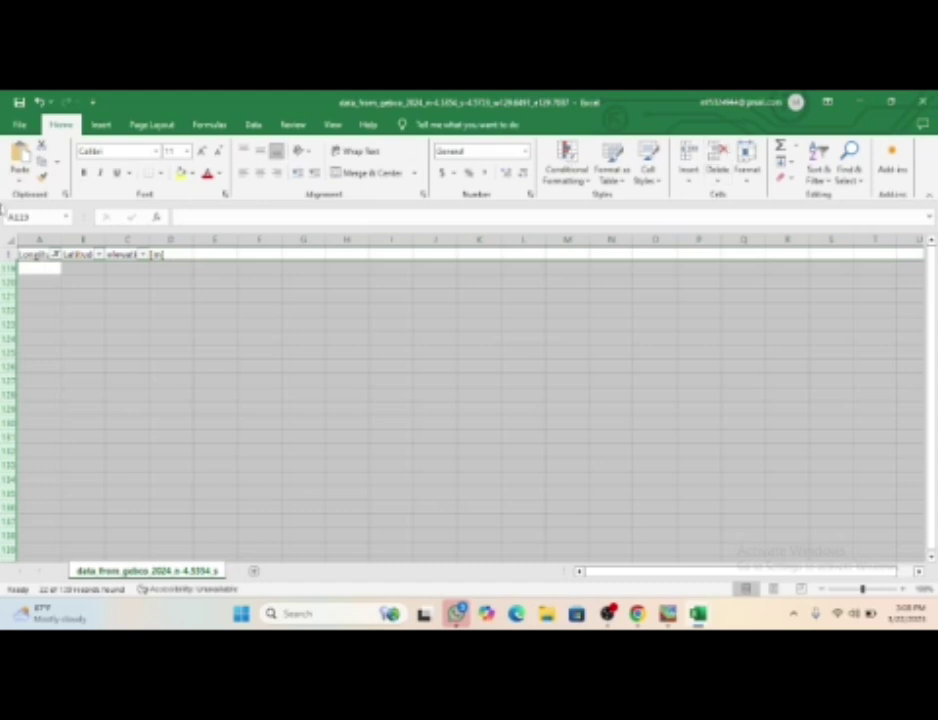
pyautogui.click(57, 255)
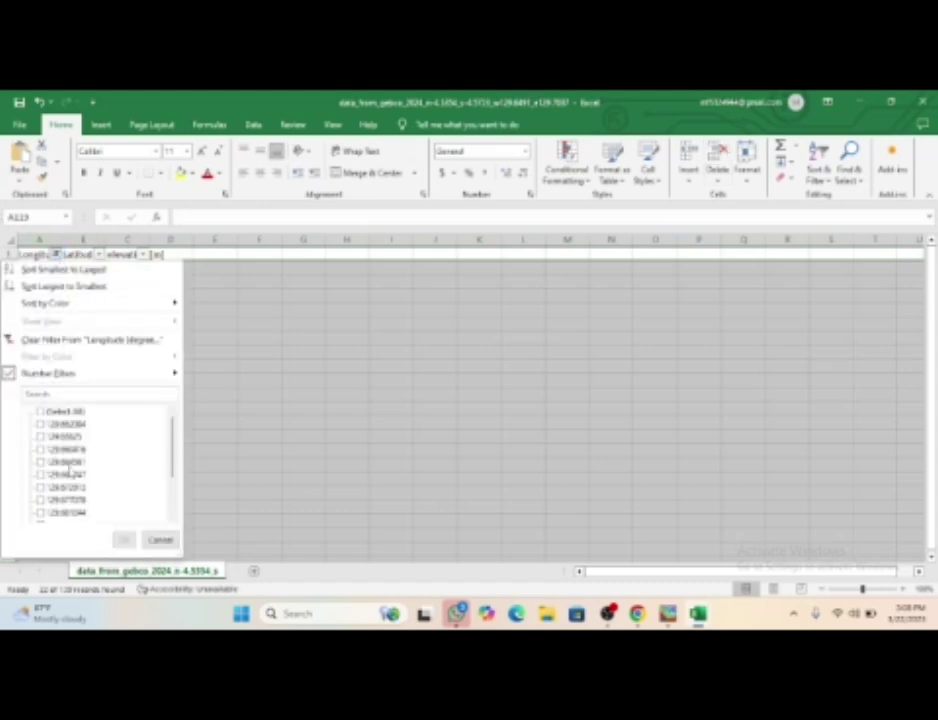
pyautogui.click(55, 412)
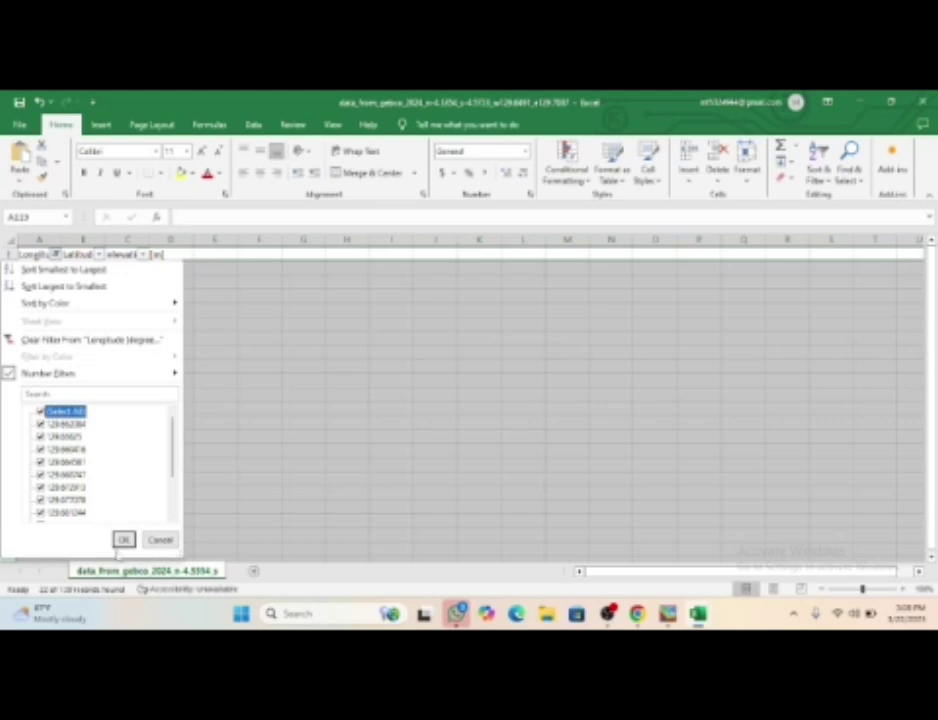
pyautogui.click(123, 541)
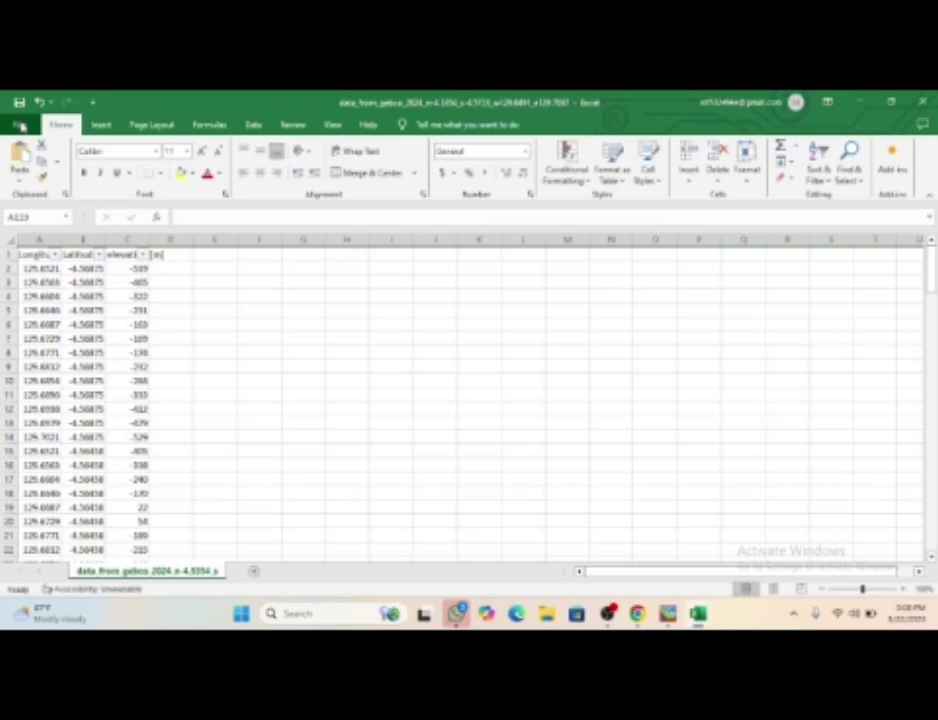
# Step: Start saving a copy of the cleaned GEBCO data with Excel Workbook as the file type
pyautogui.click(18, 124)
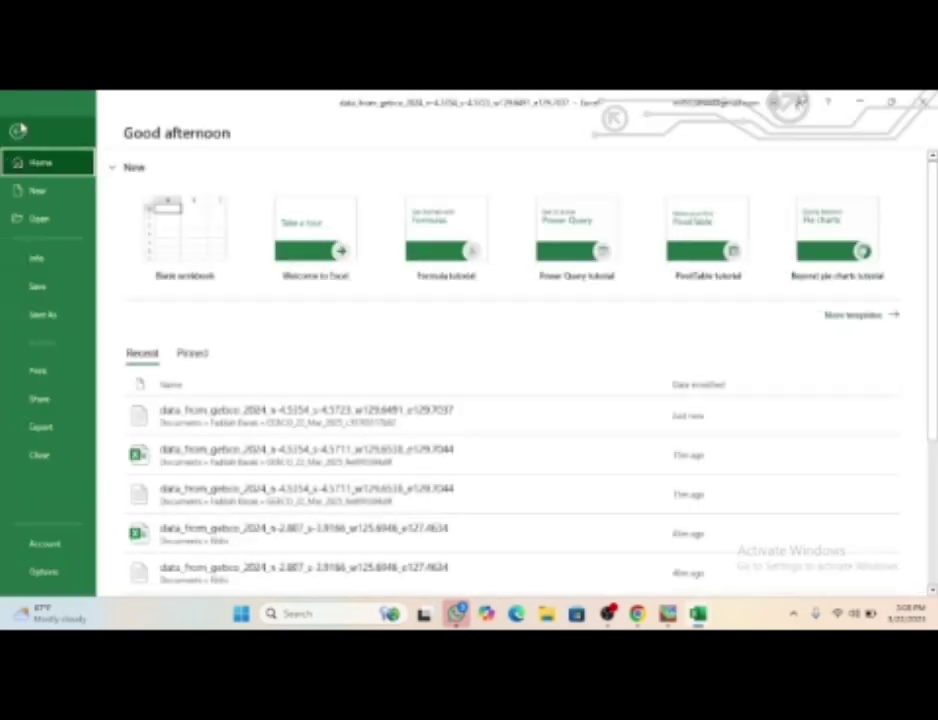
pyautogui.click(47, 320)
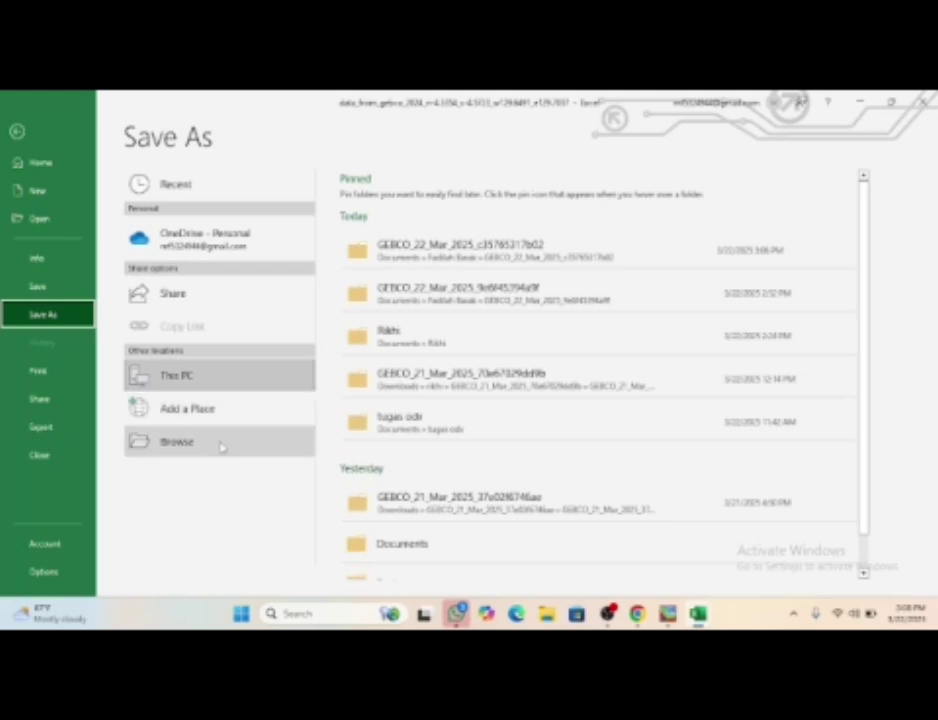
pyautogui.click(221, 447)
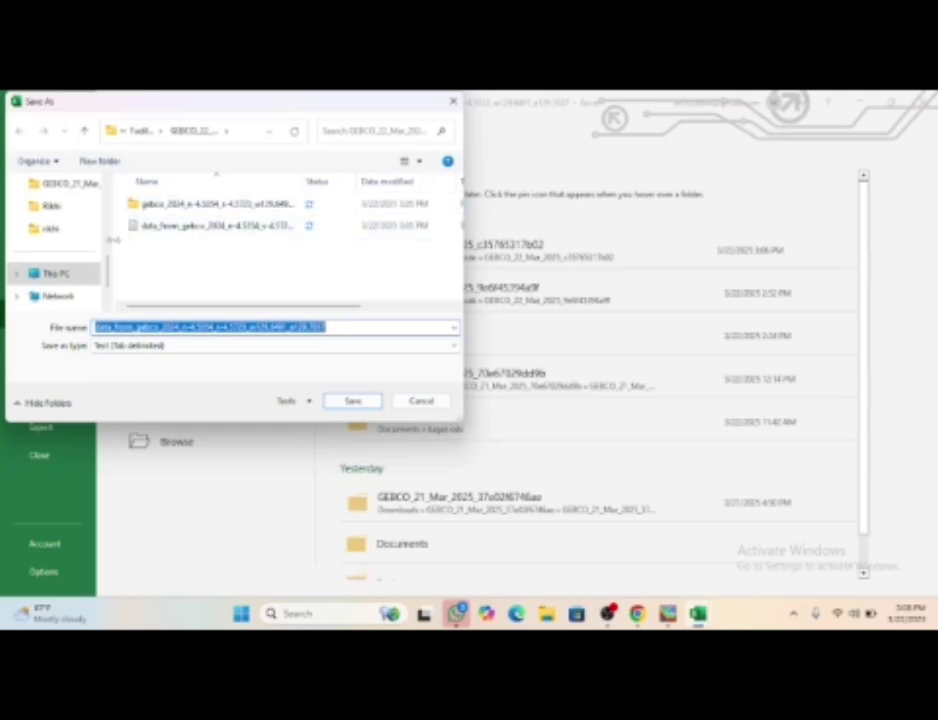
pyautogui.click(357, 346)
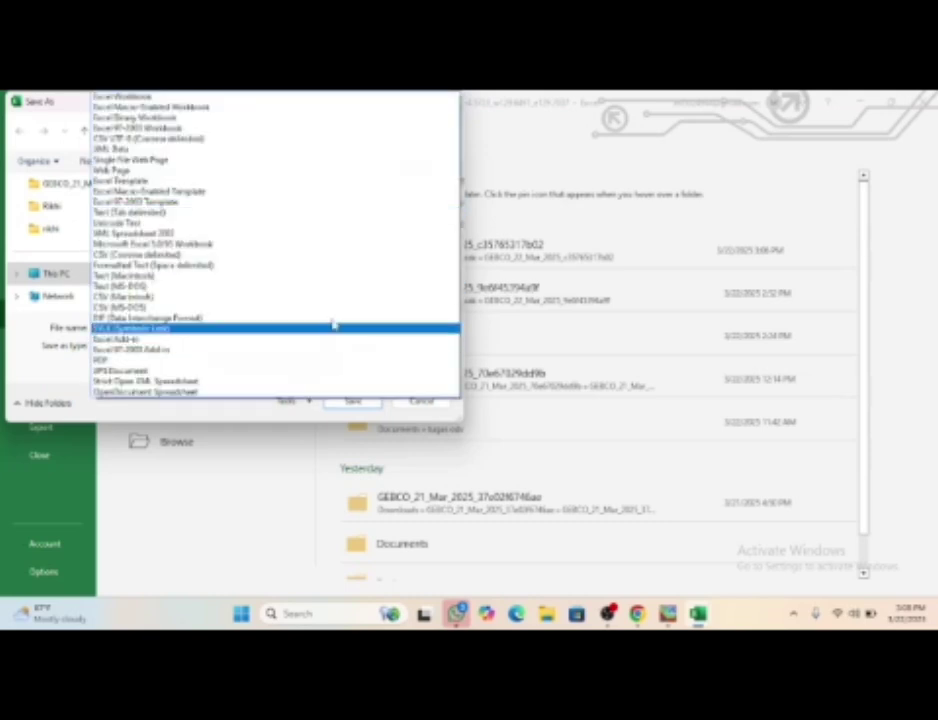
pyautogui.click(267, 99)
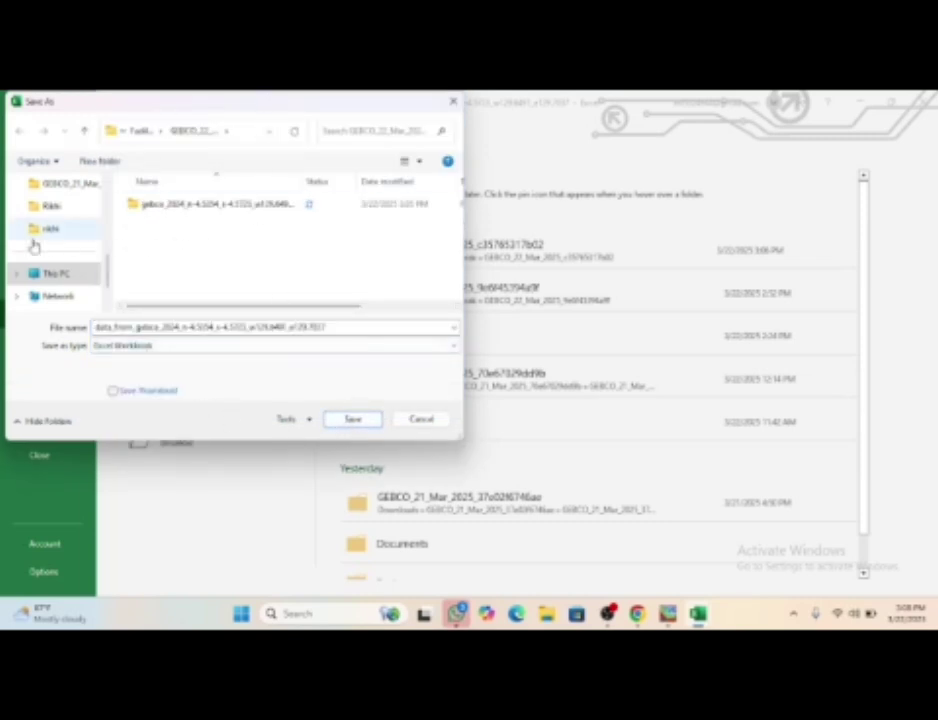
pyautogui.scroll(-2, 42, 262)
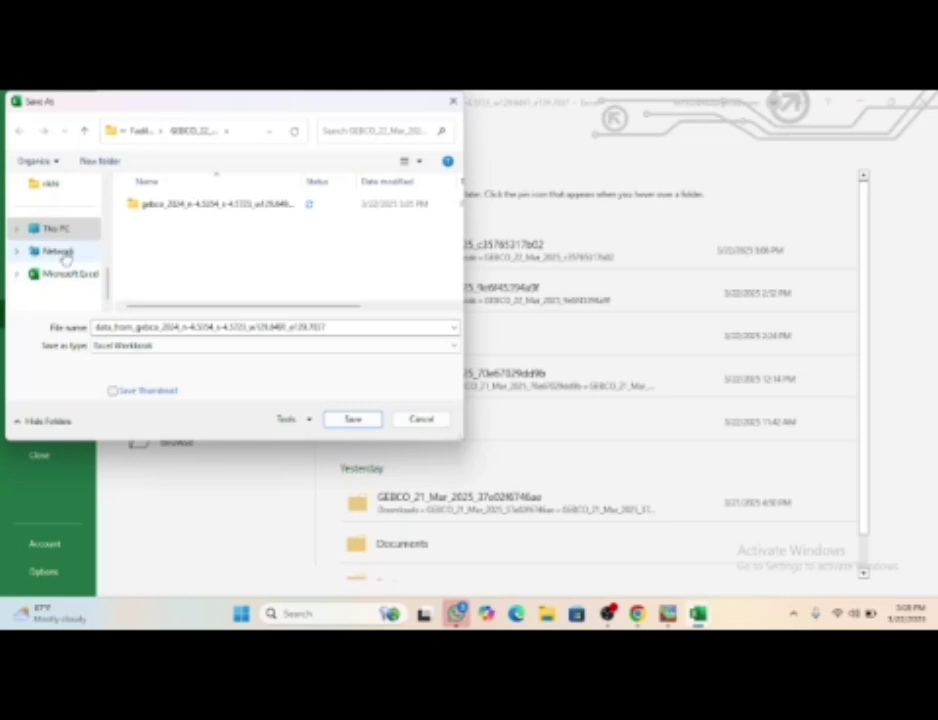
pyautogui.click(78, 230)
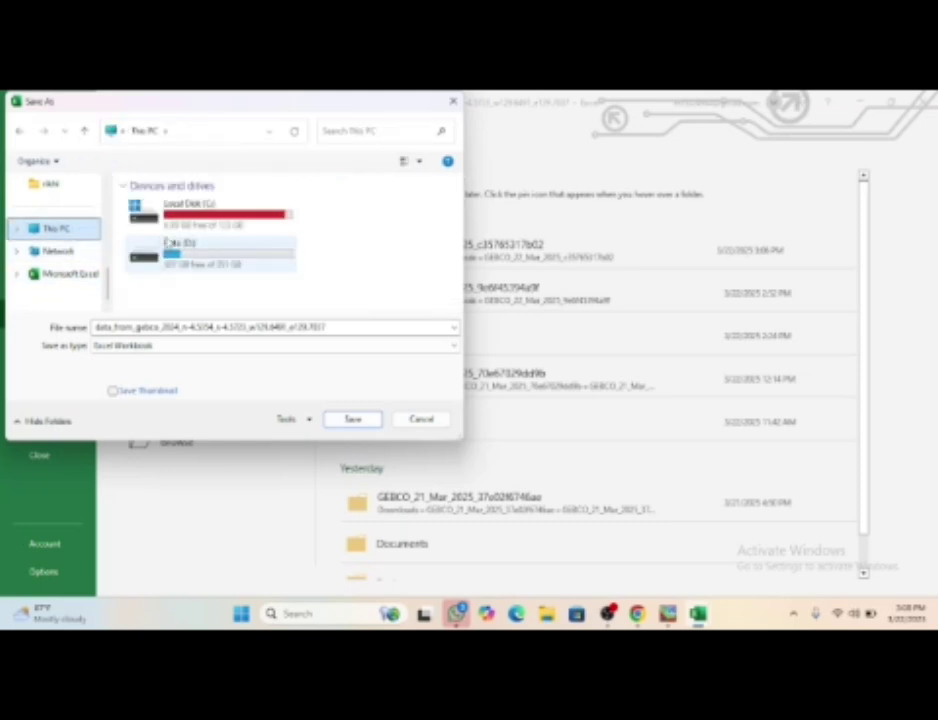
pyautogui.click(203, 216)
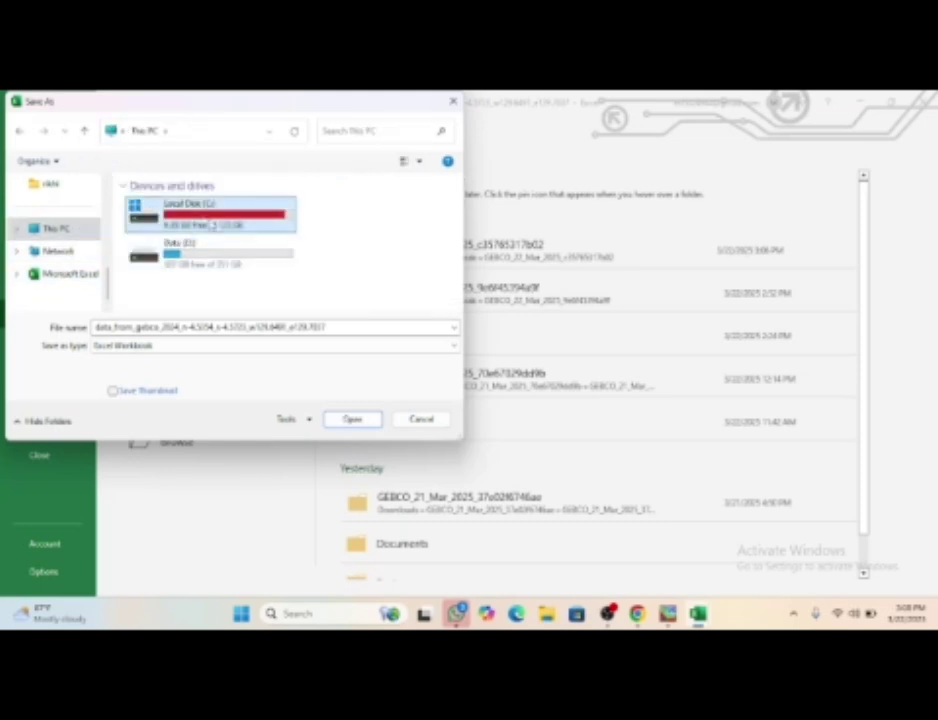
pyautogui.click(353, 421)
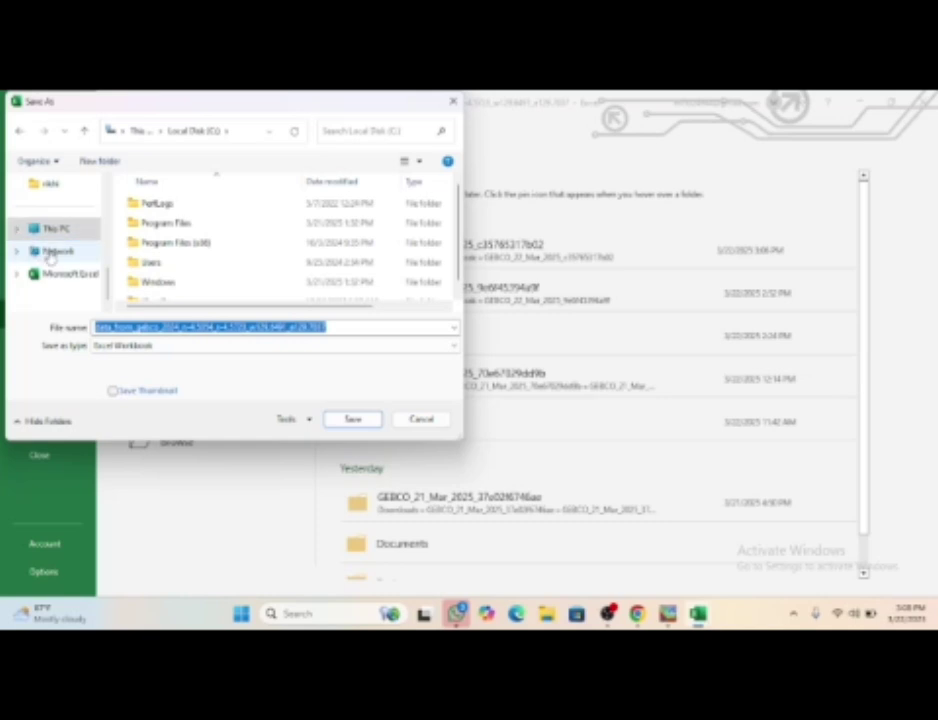
pyautogui.scroll(-1, 131, 207)
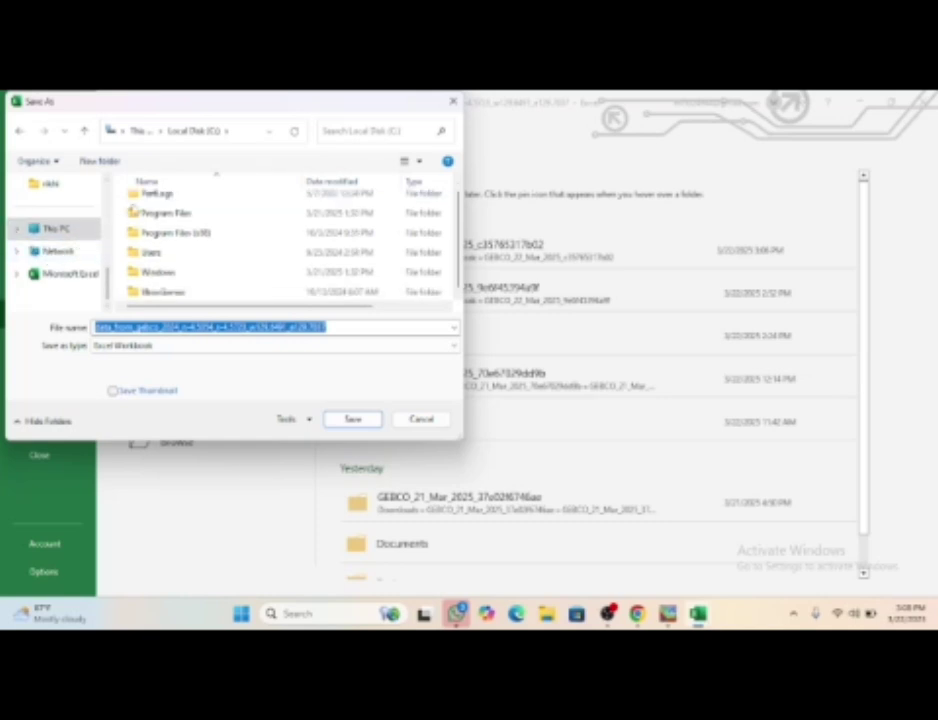
pyautogui.scroll(5, 60, 220)
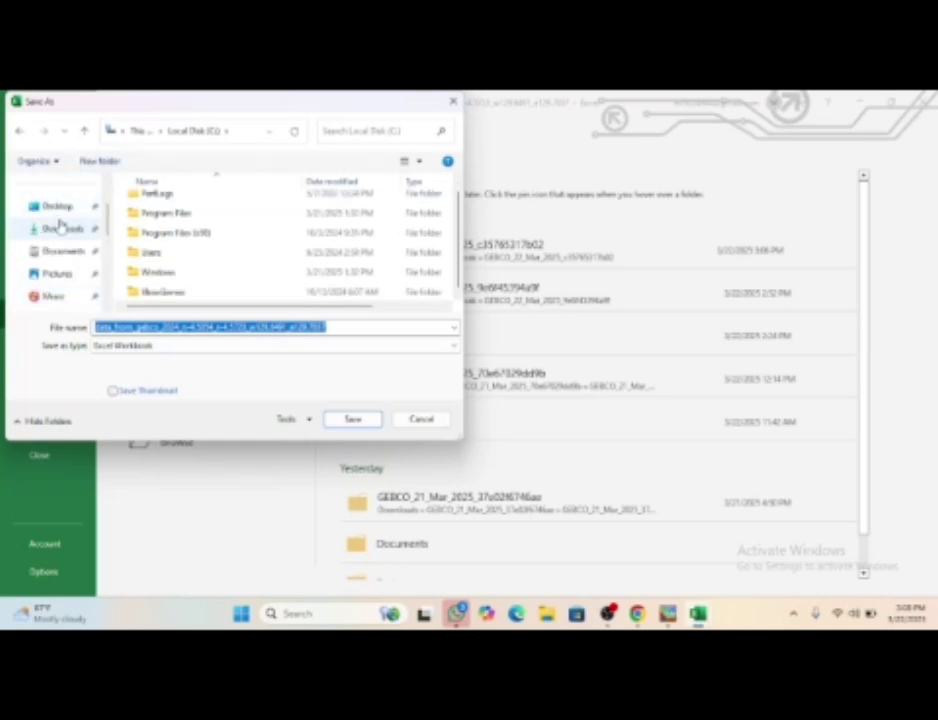
# Step: Save the workbook under its existing name in the personal project folder inside Documents and close Excel
pyautogui.click(66, 250)
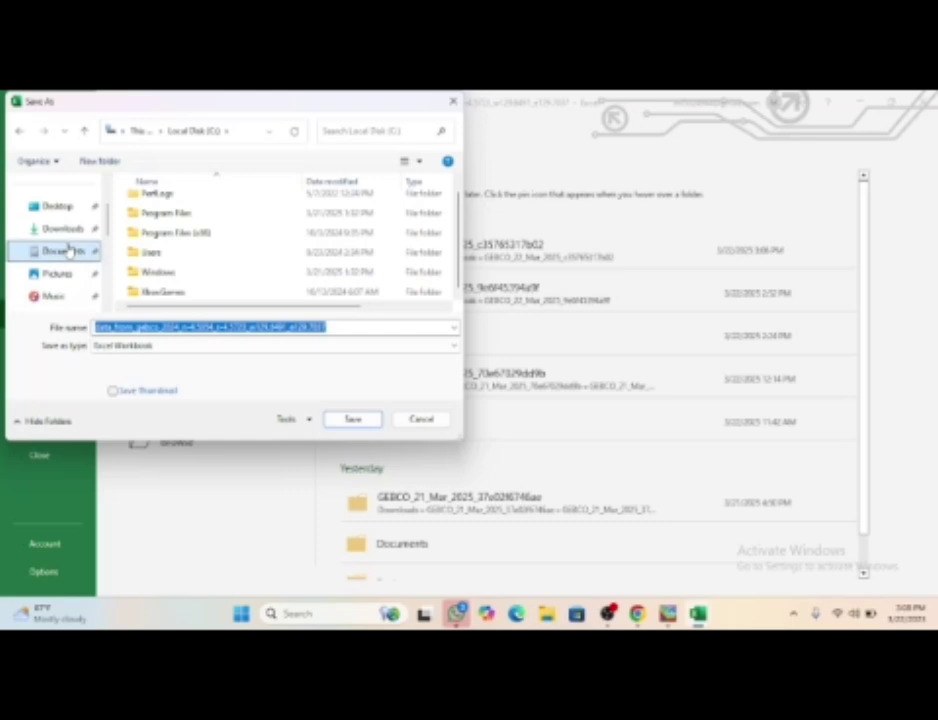
pyautogui.click(187, 228)
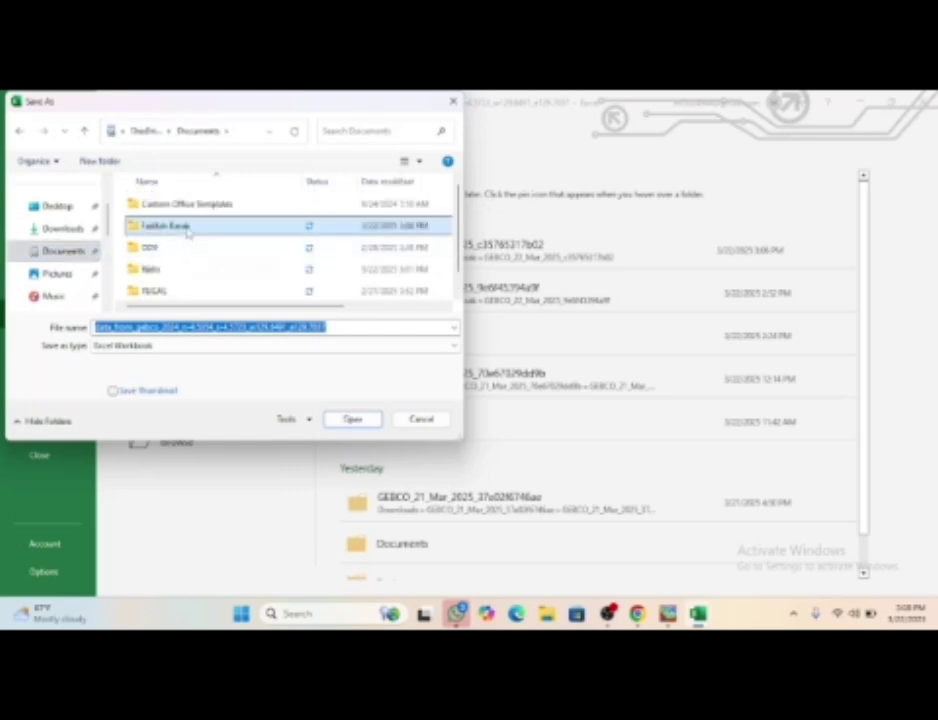
pyautogui.click(352, 419)
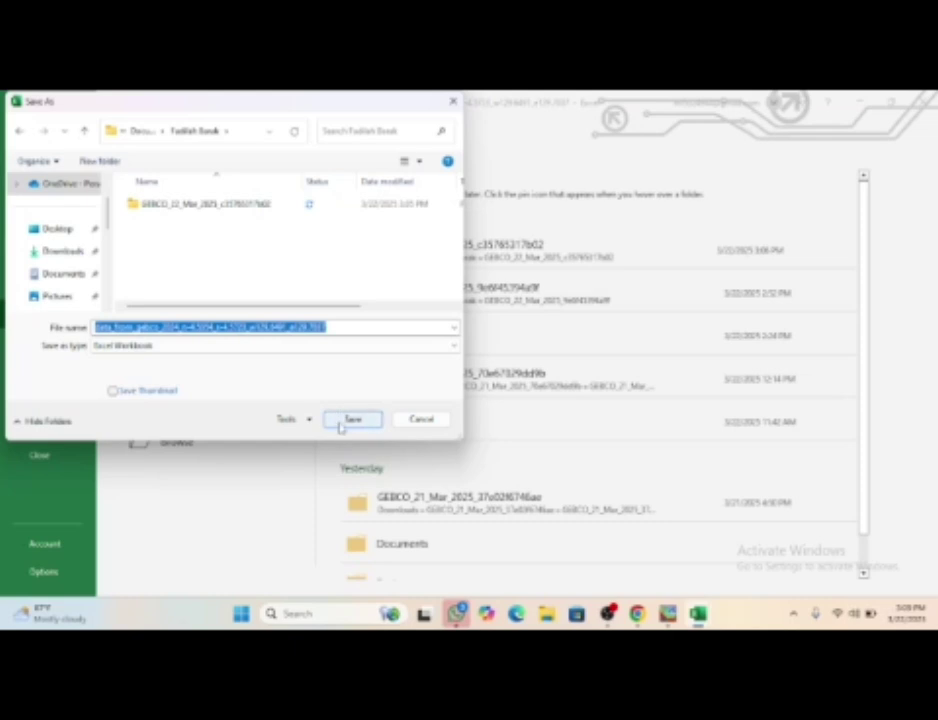
pyautogui.click(352, 419)
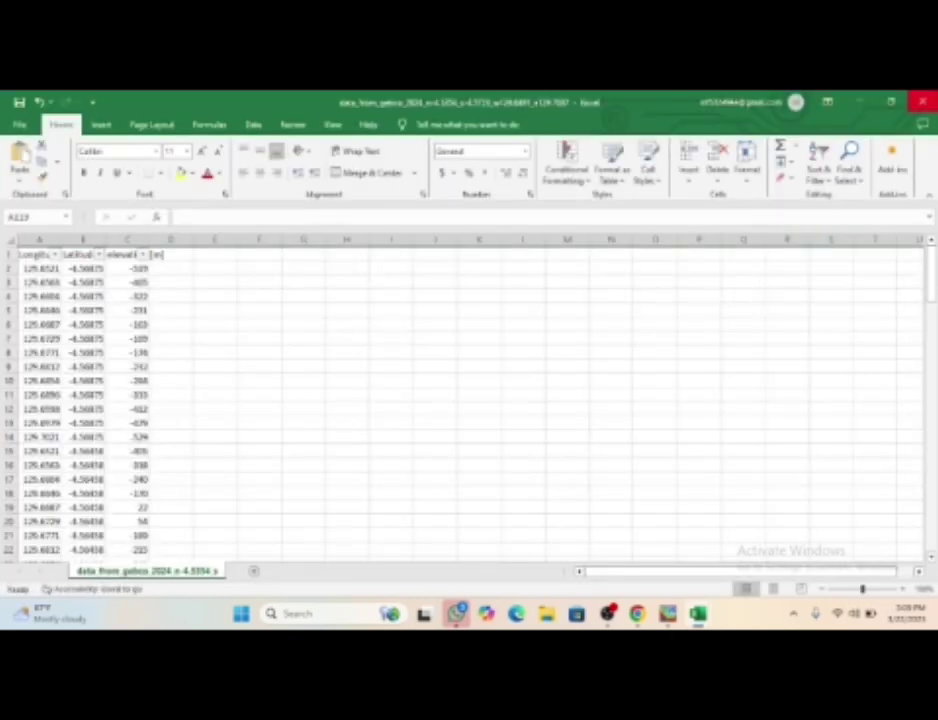
pyautogui.click(922, 102)
pyautogui.click(922, 102)
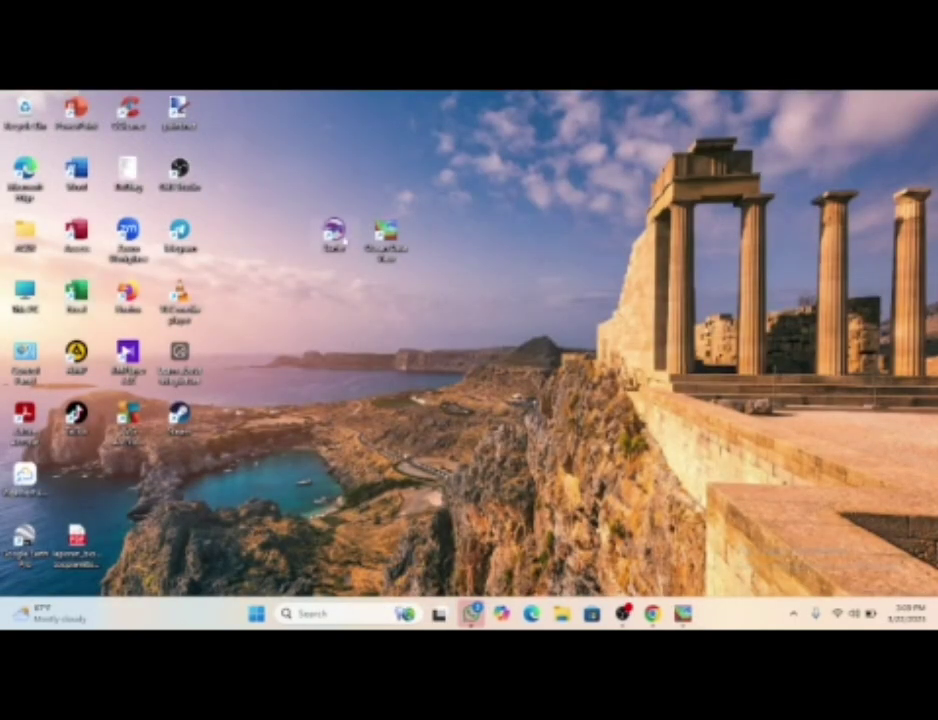
# Step: Open Surfer with a blank plot and set the page orientation to landscape
pyautogui.doubleClick(335, 235)
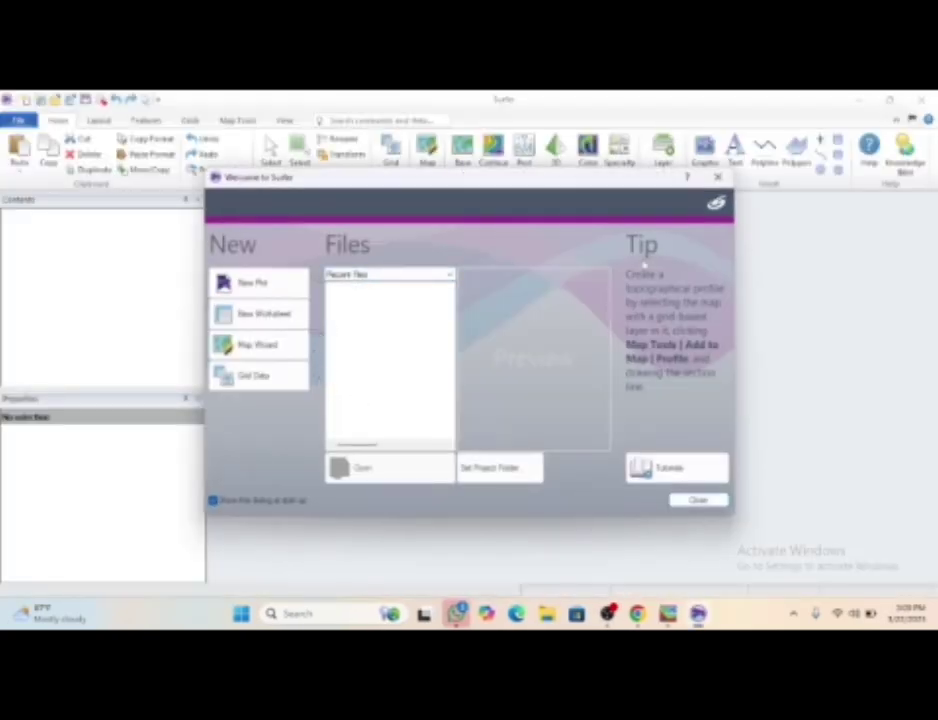
pyautogui.click(717, 176)
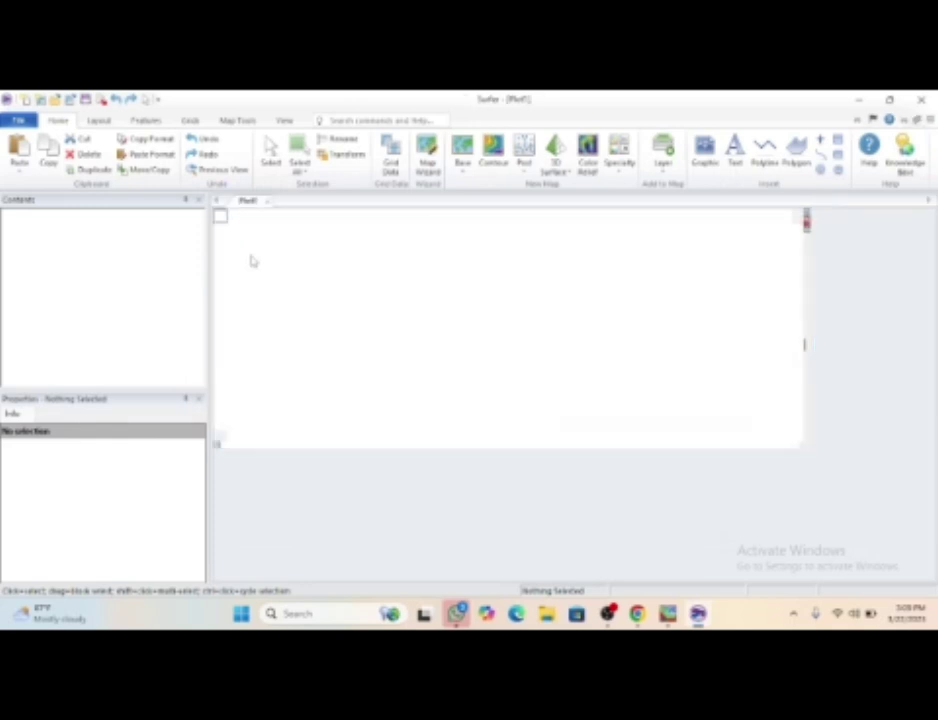
pyautogui.click(96, 120)
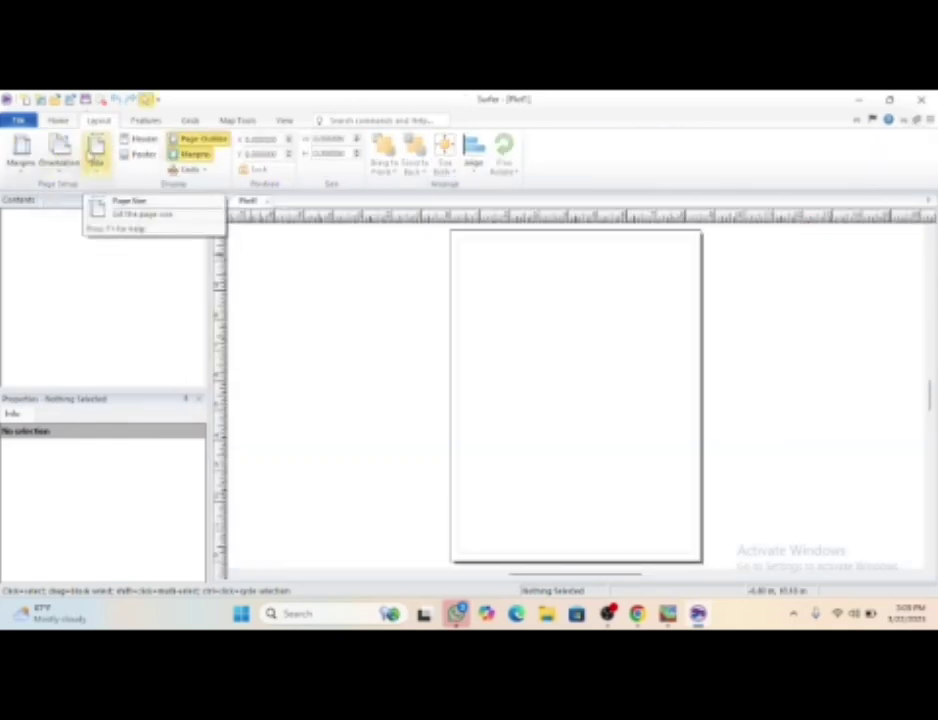
pyautogui.click(60, 150)
pyautogui.click(73, 205)
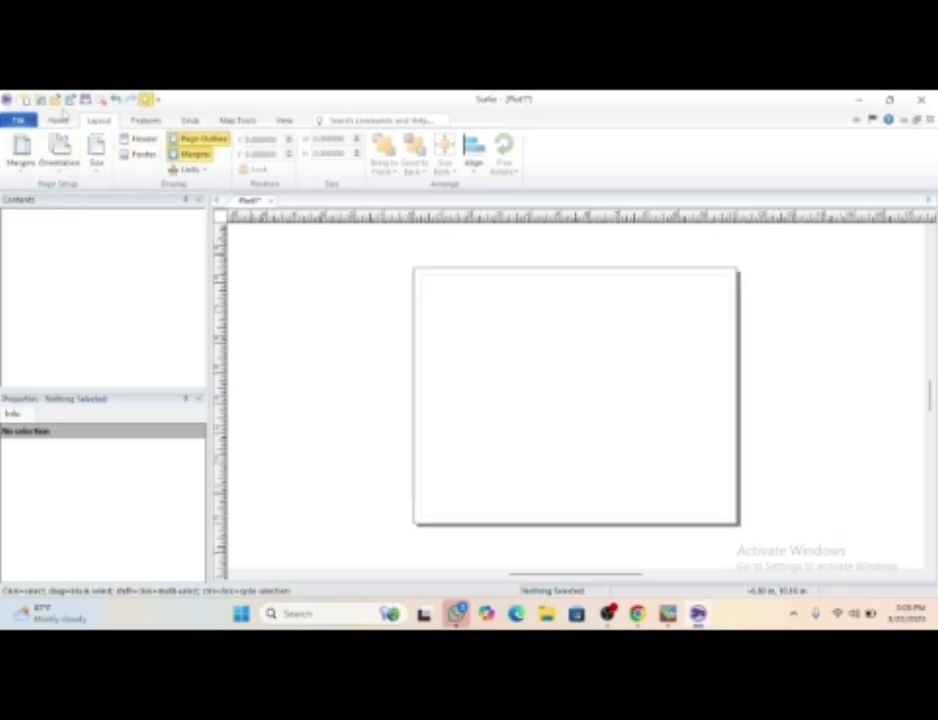
# Step: Start gridding data and load the cleaned GEBCO 2024 workbook from the personal project folder inside Documents as the dataset
pyautogui.click(58, 119)
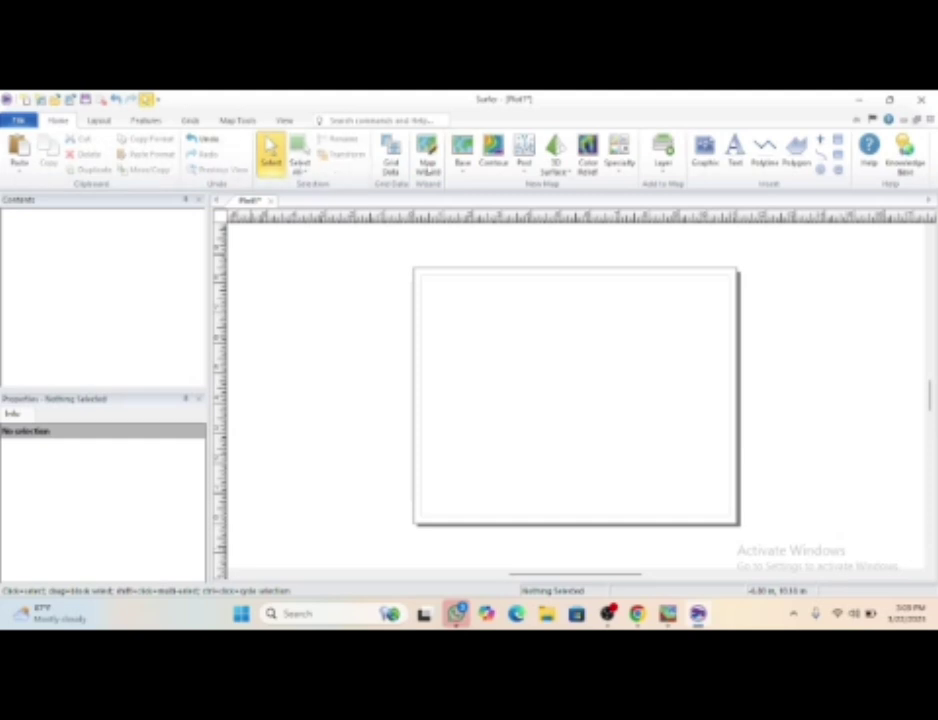
pyautogui.click(385, 155)
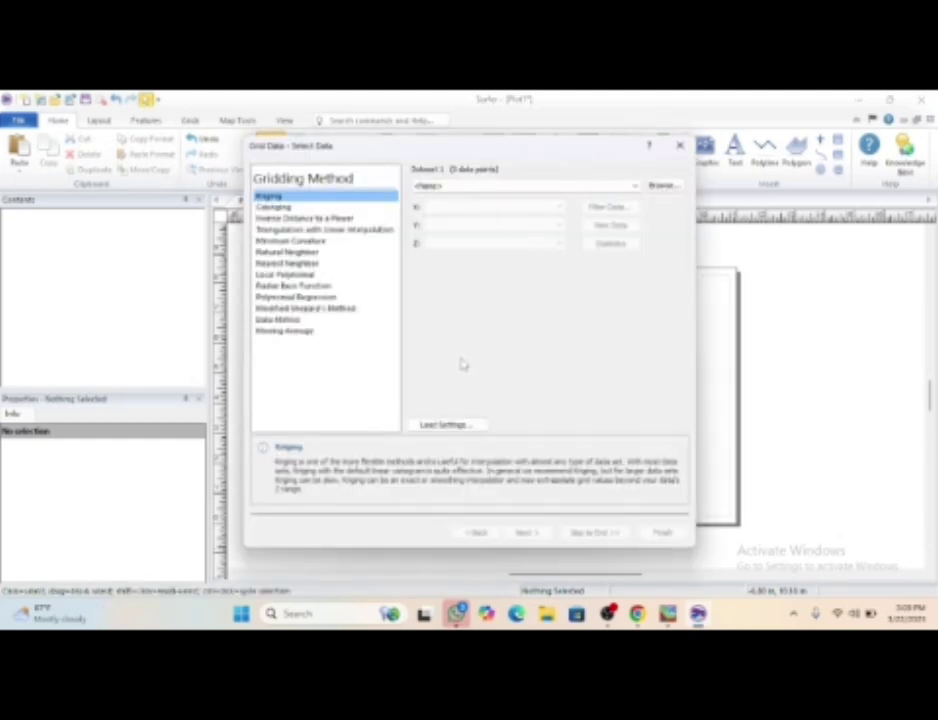
pyautogui.click(661, 186)
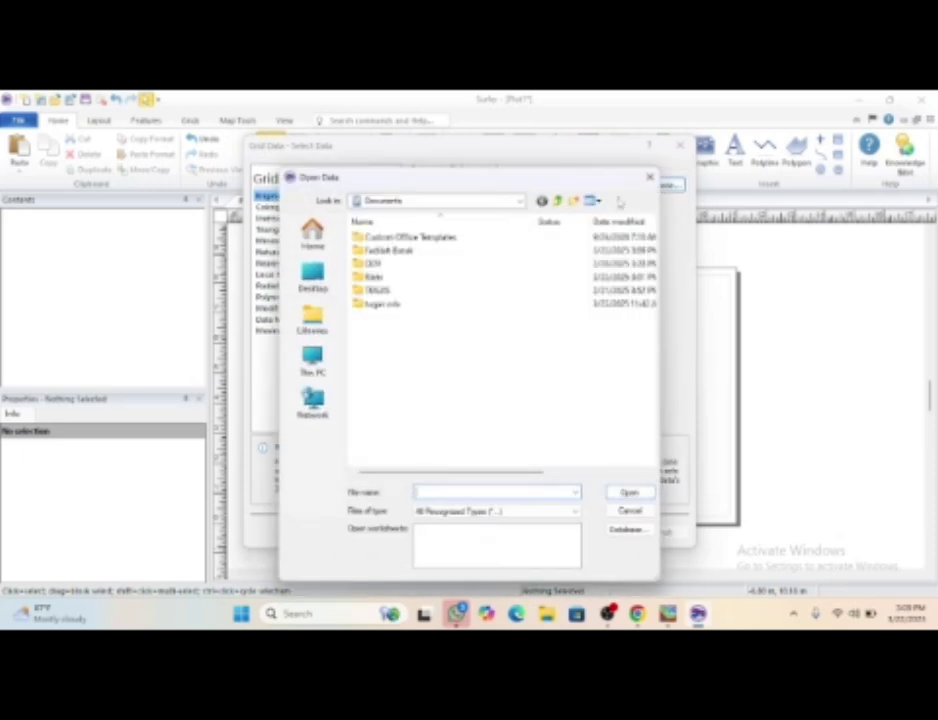
pyautogui.click(489, 255)
pyautogui.click(489, 256)
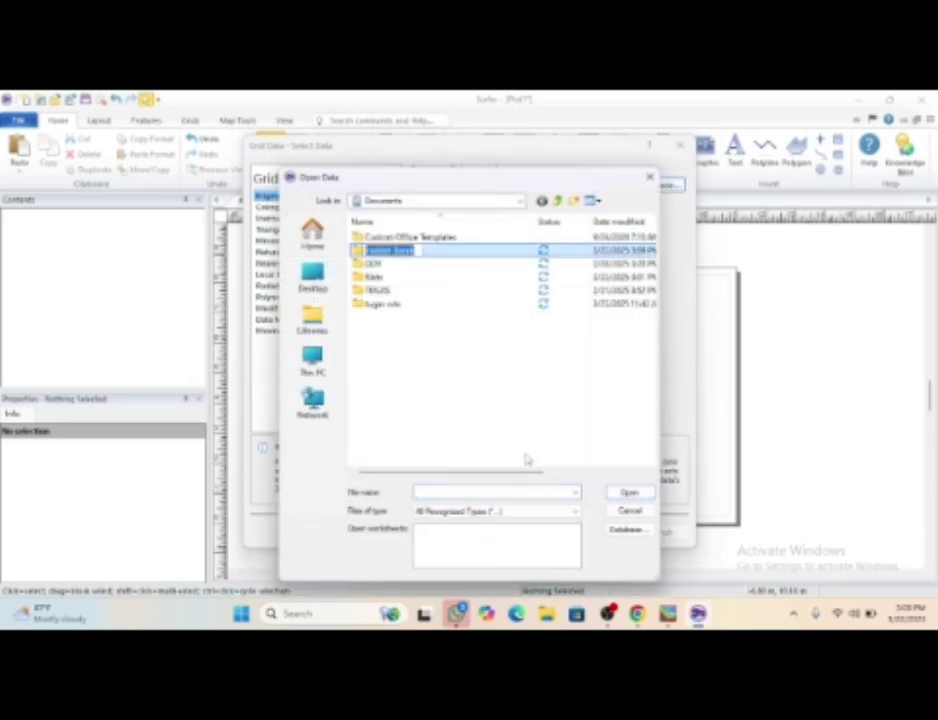
pyautogui.click(648, 492)
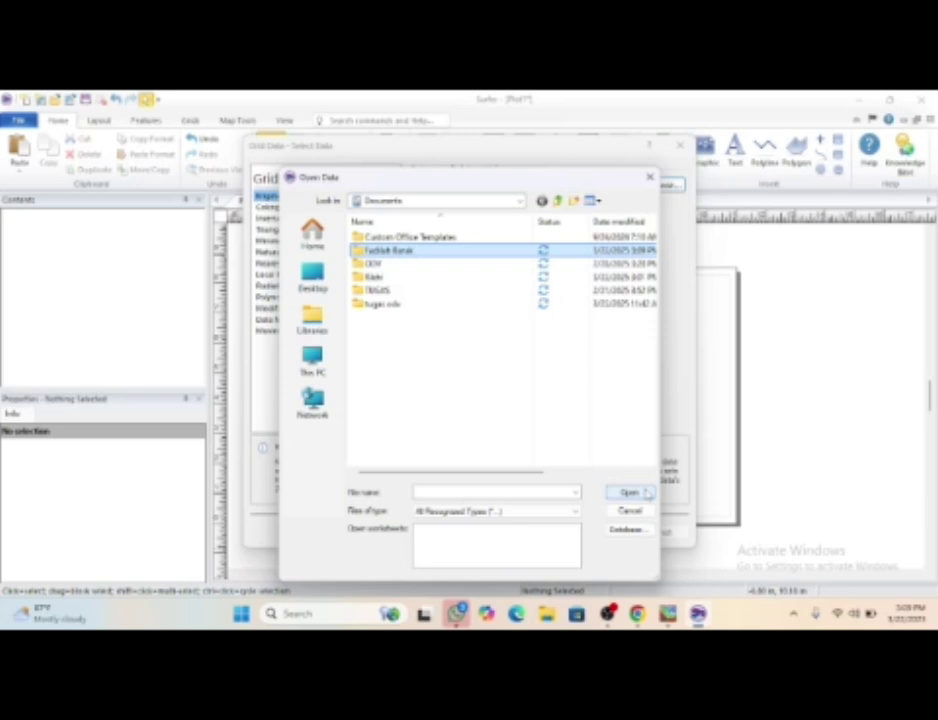
pyautogui.click(630, 493)
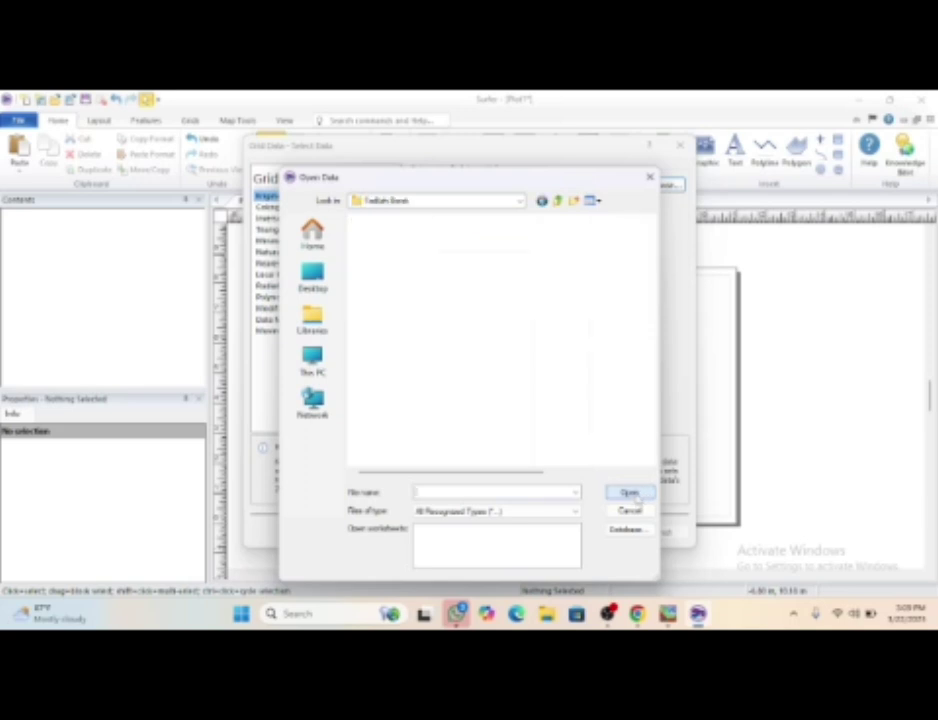
pyautogui.click(438, 251)
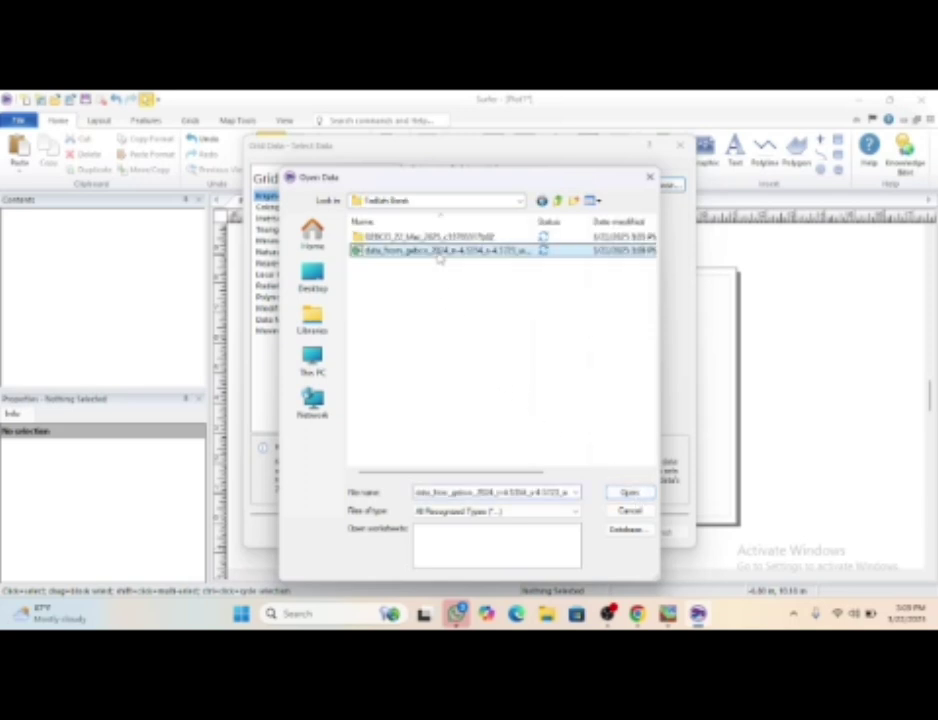
pyautogui.click(628, 493)
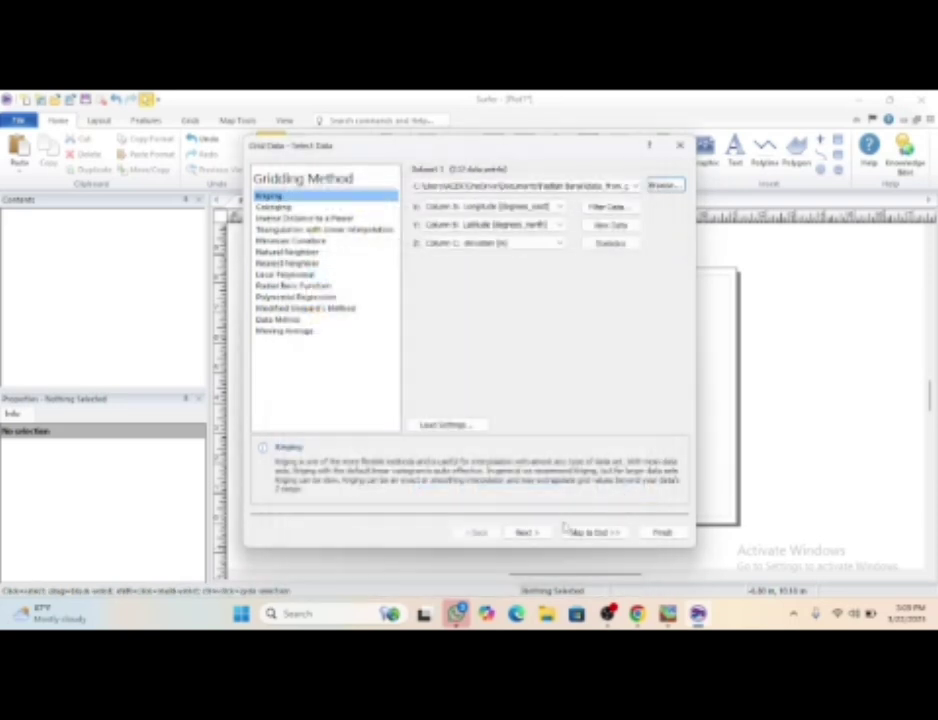
# Step: Grid the GEBCO data with Kriging and default output settings into a new contour map, and minimize the gridding report
pyautogui.click(566, 531)
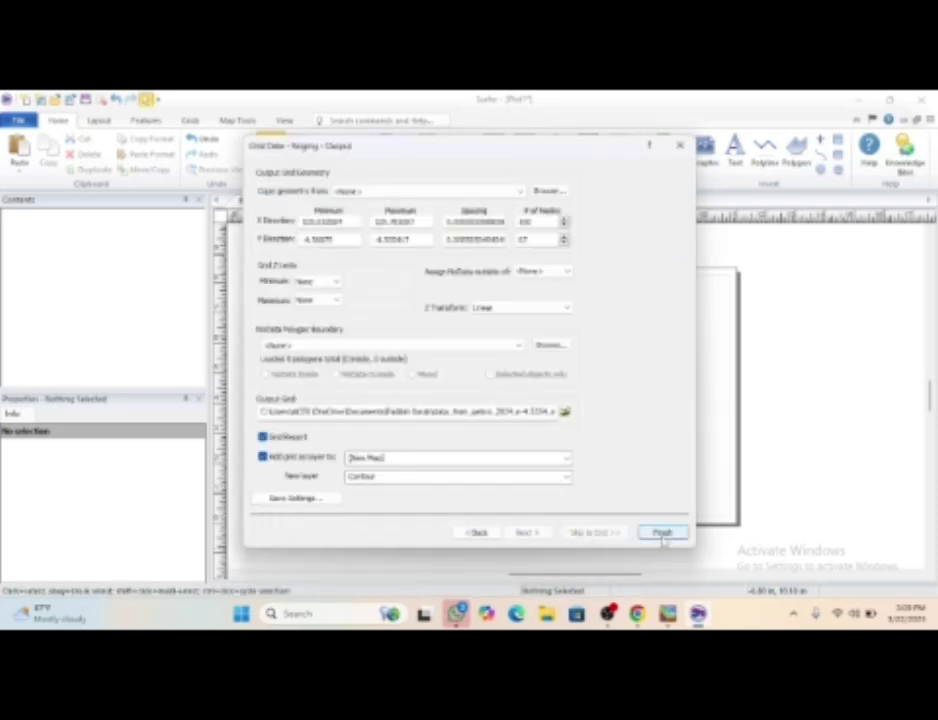
pyautogui.click(662, 533)
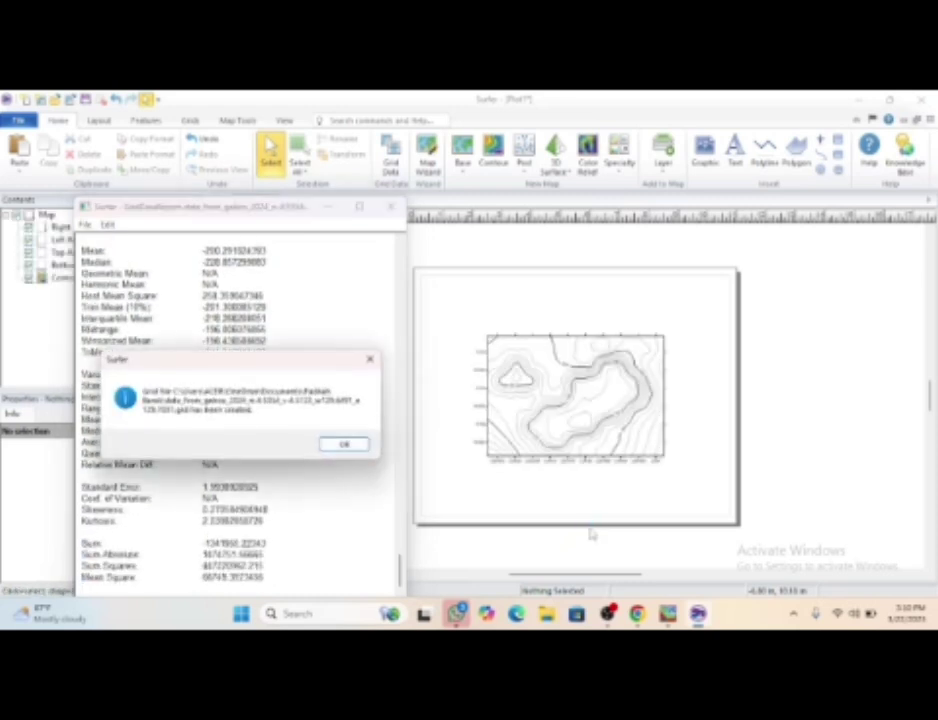
pyautogui.click(343, 444)
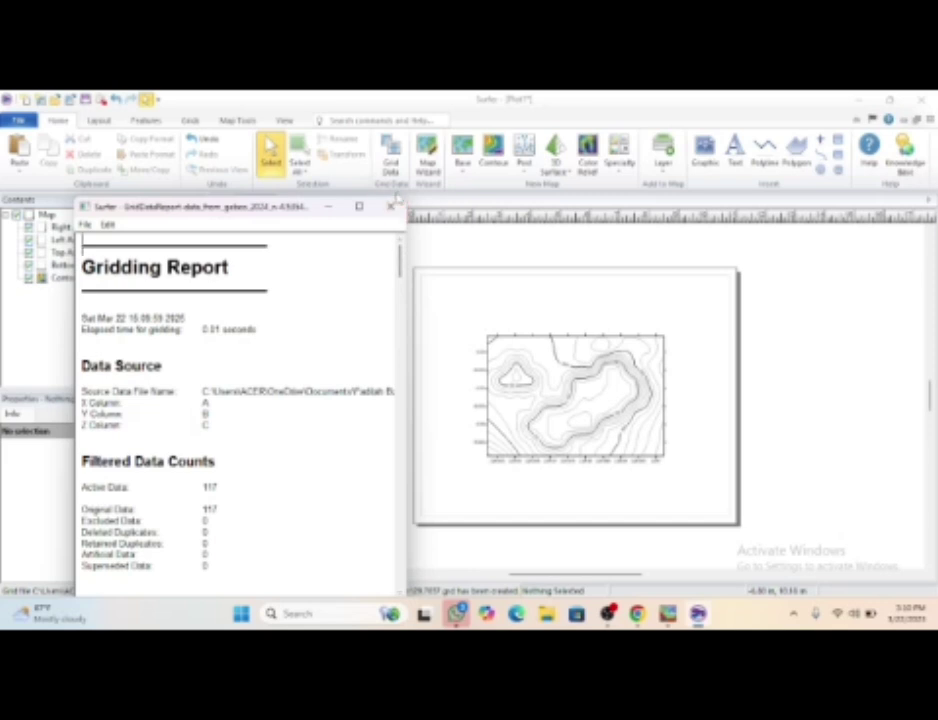
pyautogui.click(325, 205)
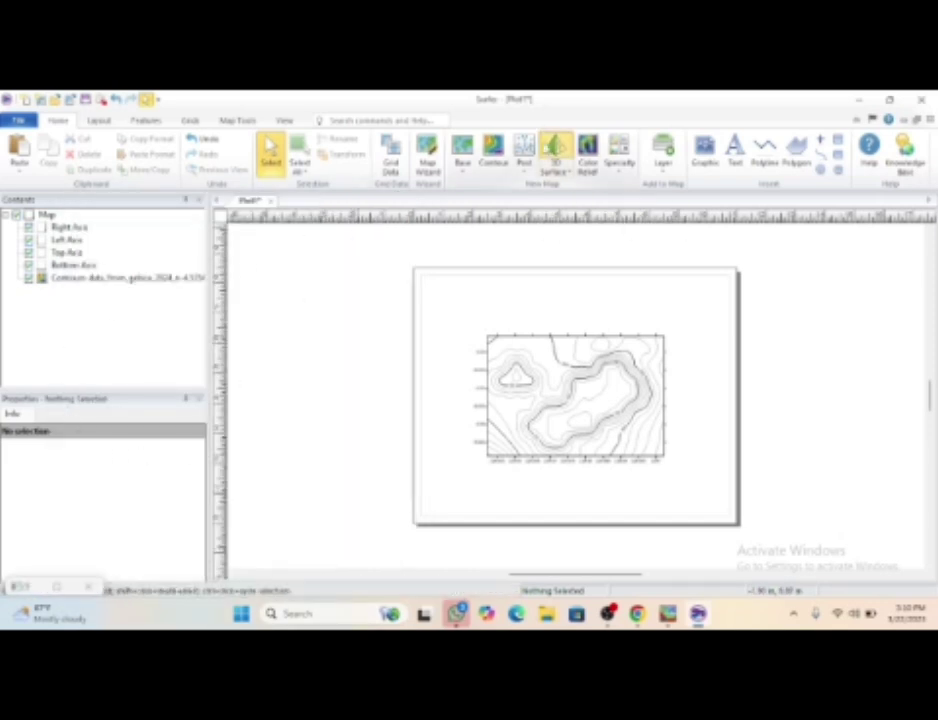
# Step: Create a 3D surface map from the GEBCO 2024 grid and move it off the contour map to the page's left side
pyautogui.click(550, 155)
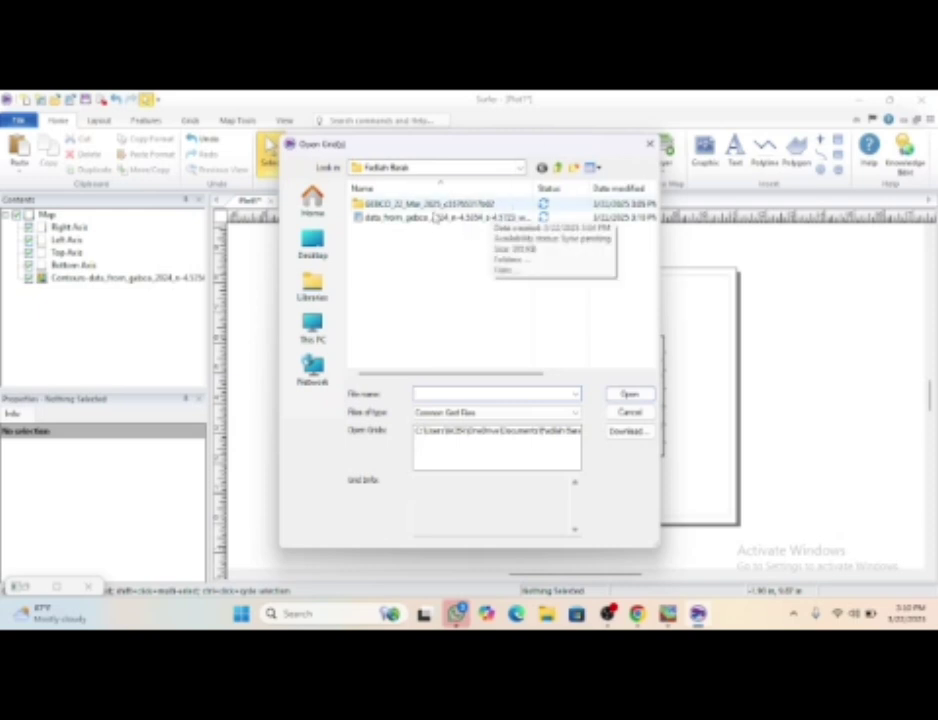
pyautogui.click(437, 220)
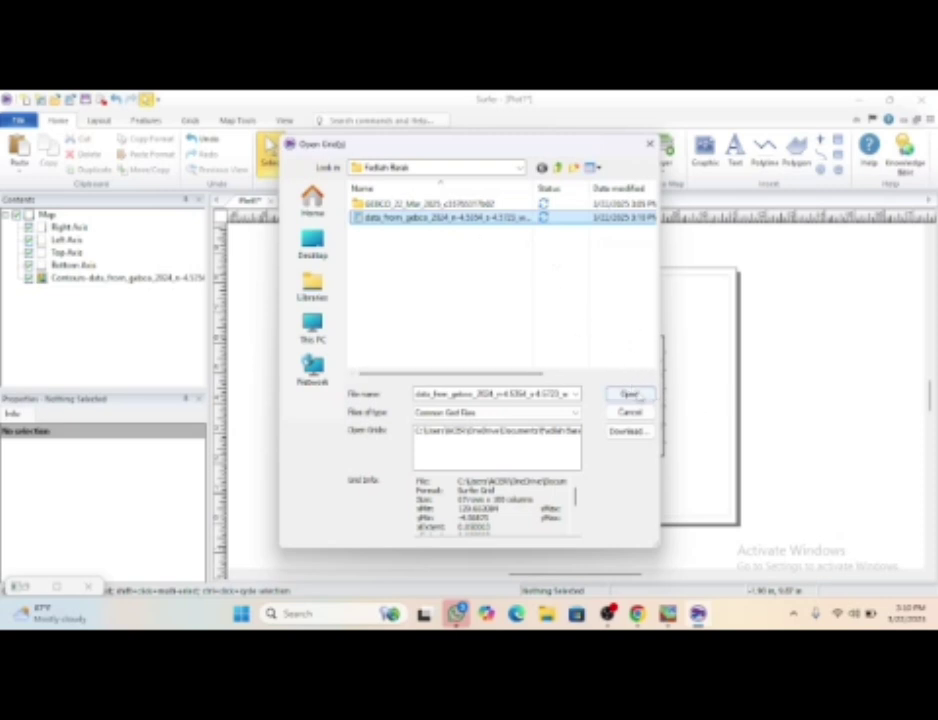
pyautogui.click(622, 395)
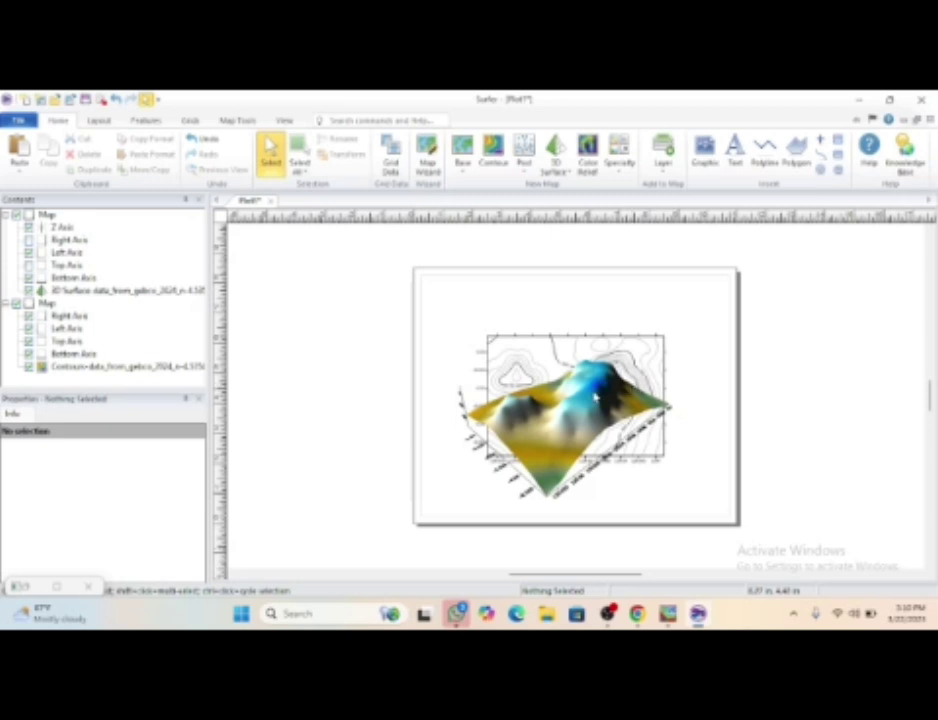
pyautogui.moveTo(462, 373); pyautogui.dragTo(283, 358)
pyautogui.moveTo(352, 369); pyautogui.dragTo(342, 369)
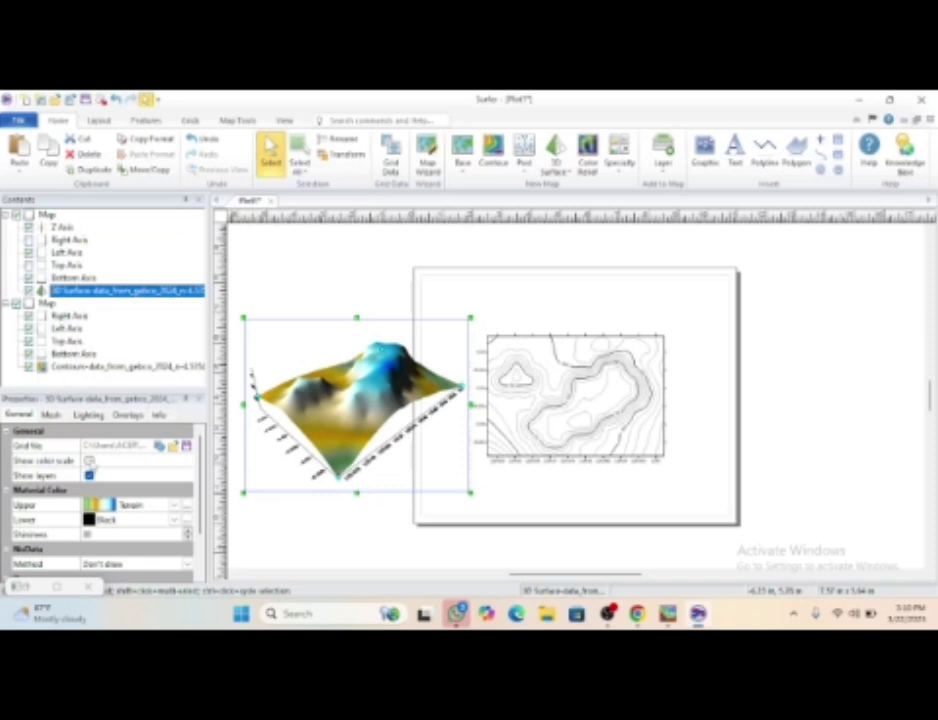
# Step: Show the color scale and the base for the 3D surface layer
pyautogui.click(89, 461)
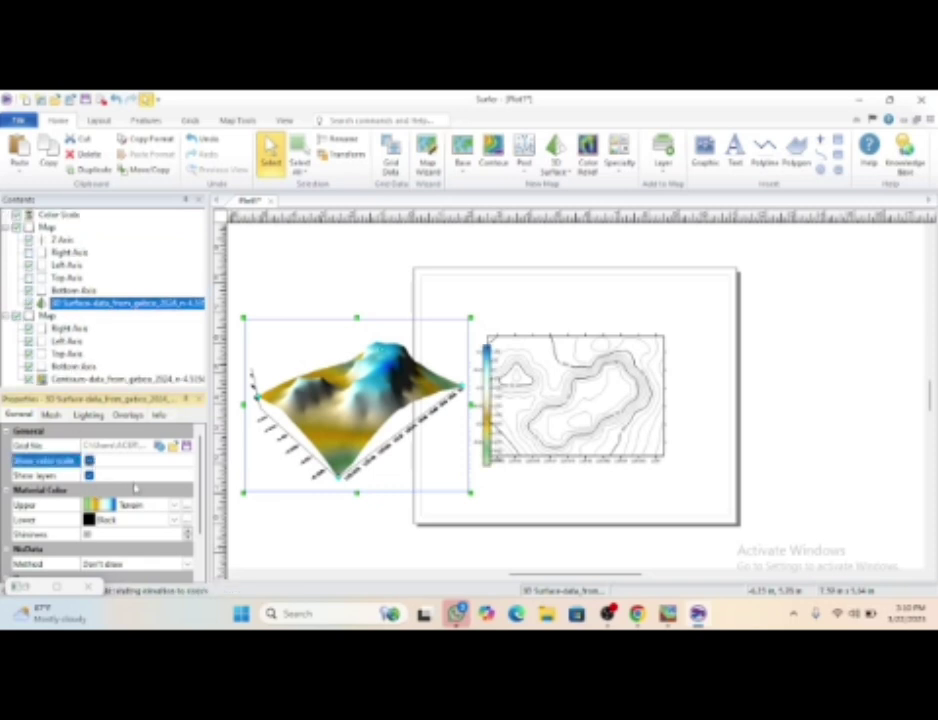
pyautogui.scroll(-2, 135, 487)
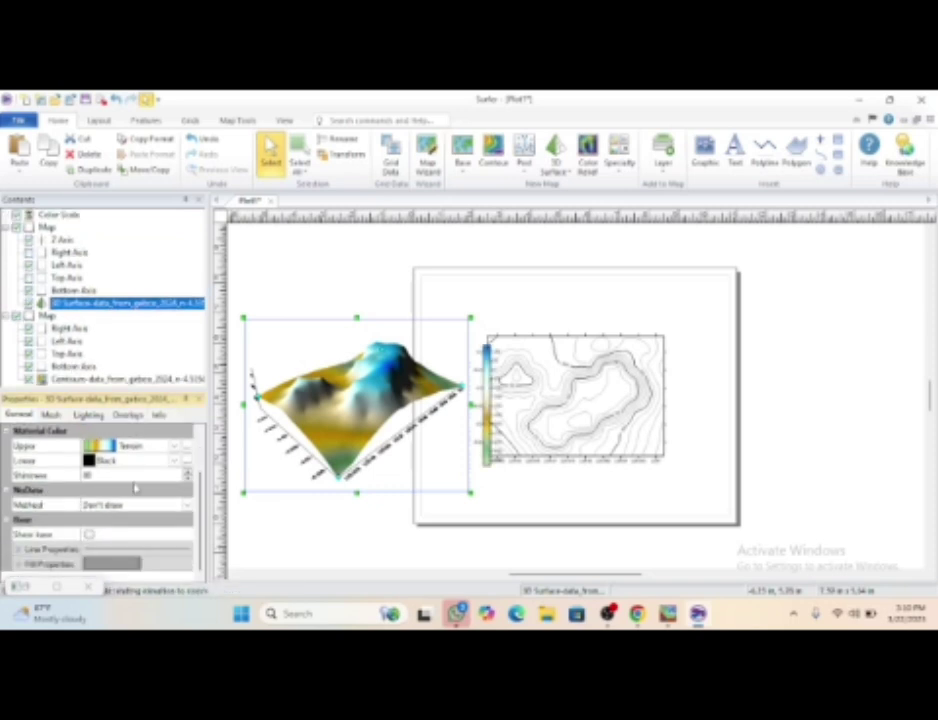
pyautogui.click(90, 535)
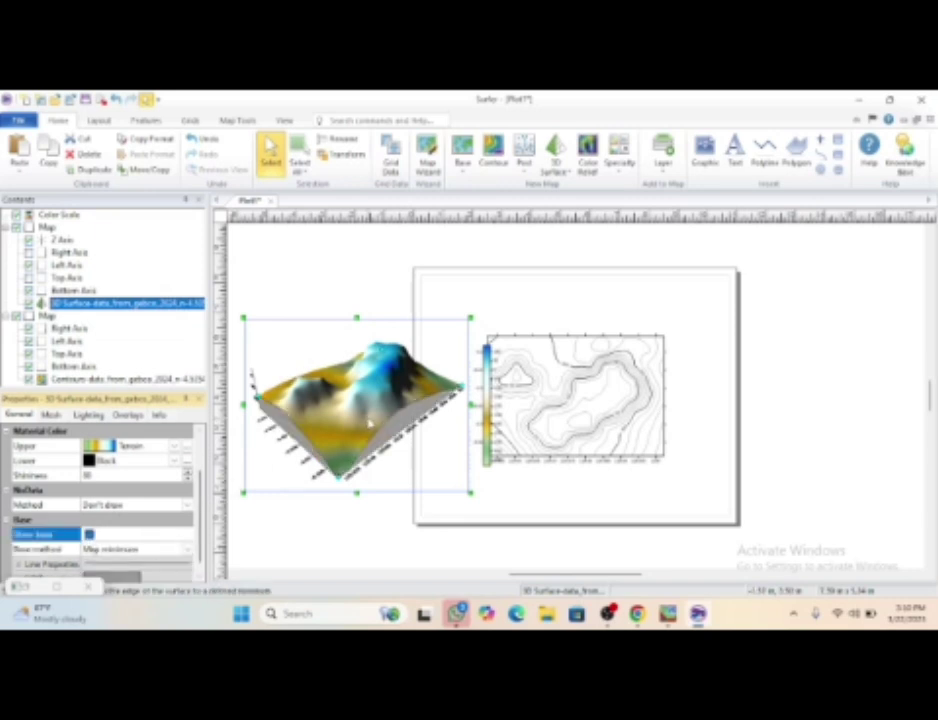
# Step: Nudge the 3D surface map slightly lower beside the contour map and clear the selection
pyautogui.moveTo(368, 414)
pyautogui.mouseDown()
pyautogui.moveTo(380, 441)
pyautogui.moveTo(379, 428)
pyautogui.moveTo(357, 416)
pyautogui.mouseUp()
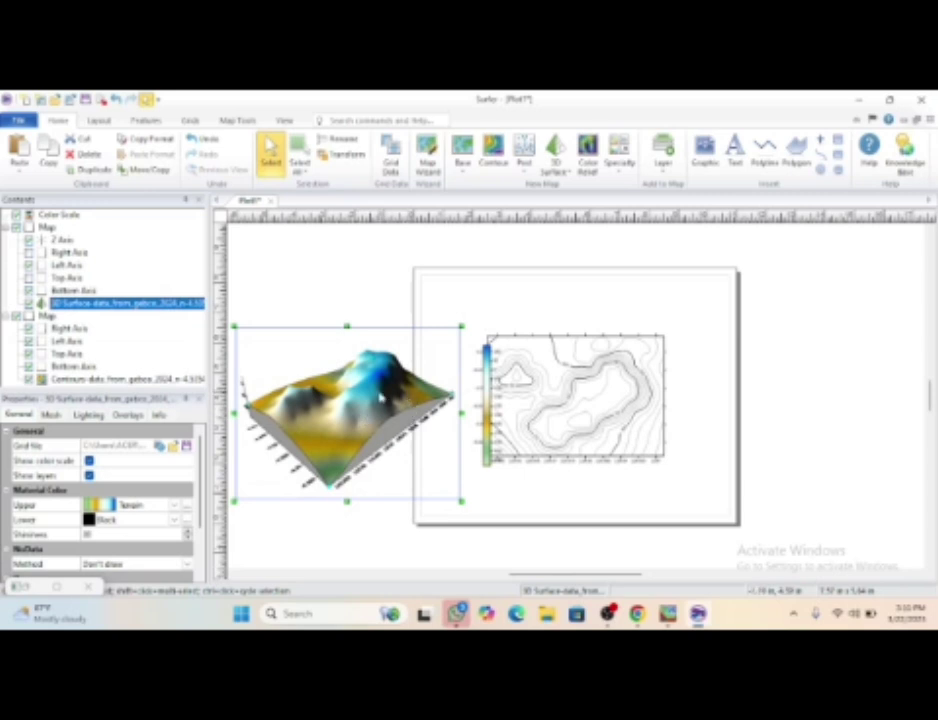
pyautogui.moveTo(380, 398)
pyautogui.mouseDown()
pyautogui.moveTo(389, 384)
pyautogui.moveTo(393, 400)
pyautogui.mouseUp()
pyautogui.rightClick(393, 400)
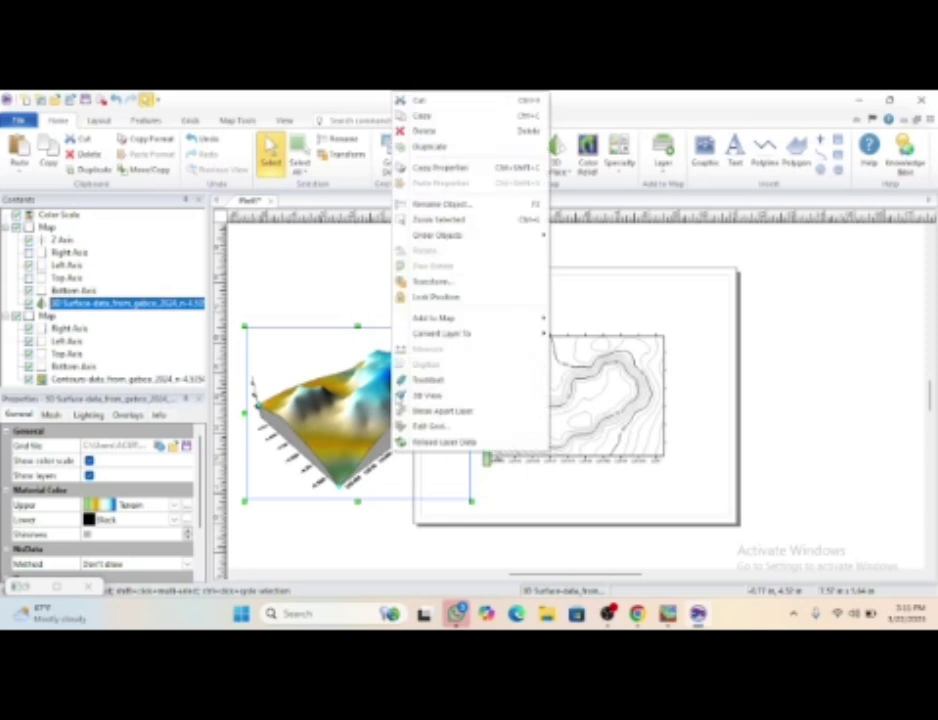
pyautogui.click(375, 313)
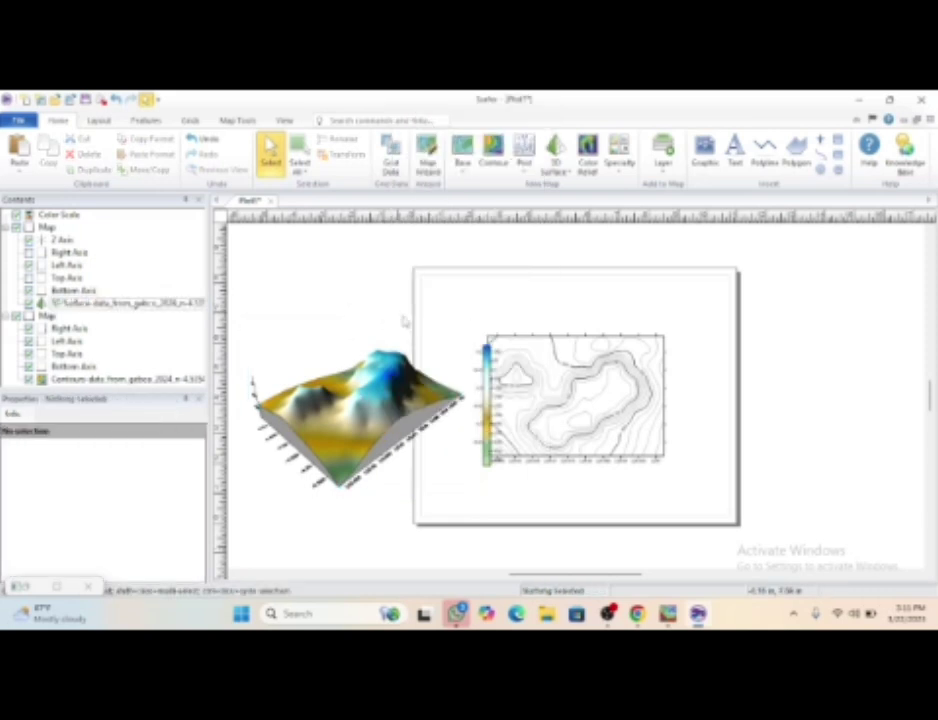